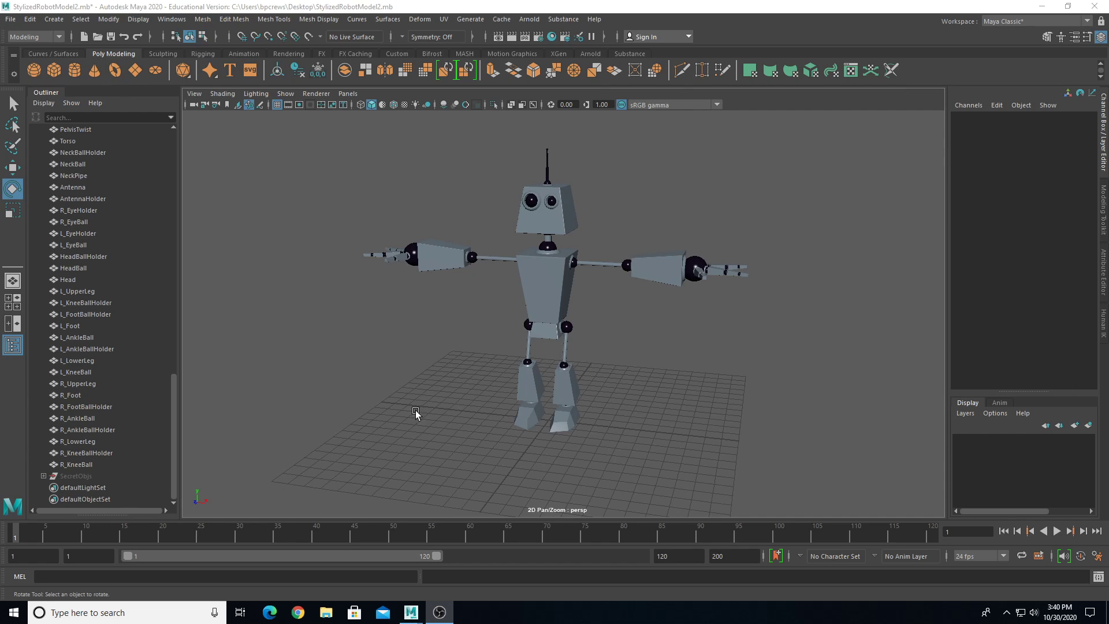
# - Switch the menu set from Modeling to Rigging
pyautogui.click(30, 38)
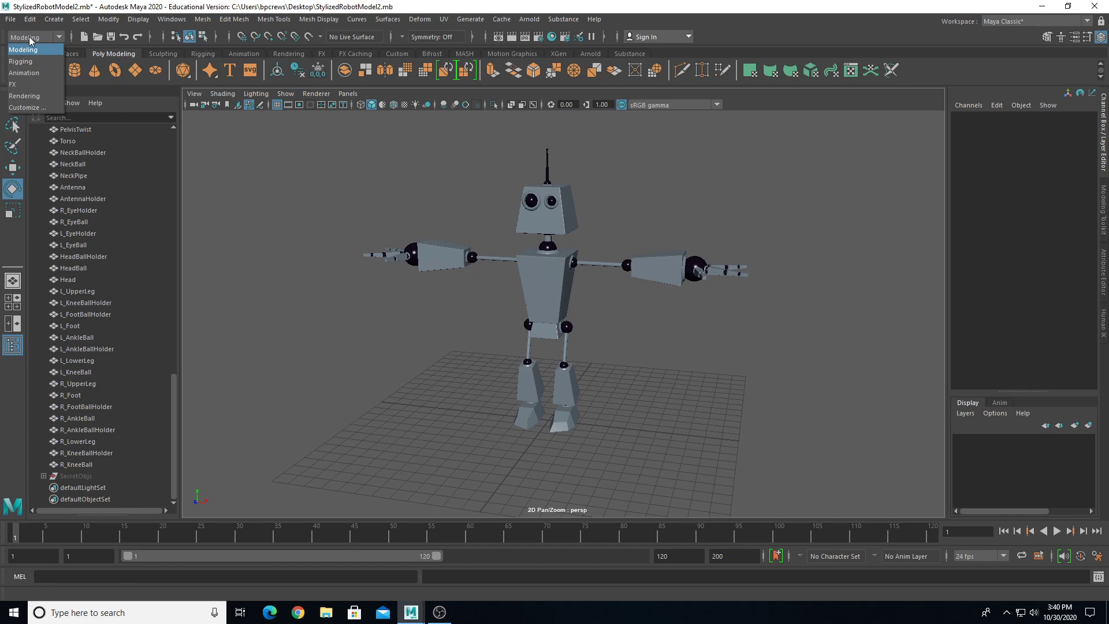
pyautogui.click(46, 37)
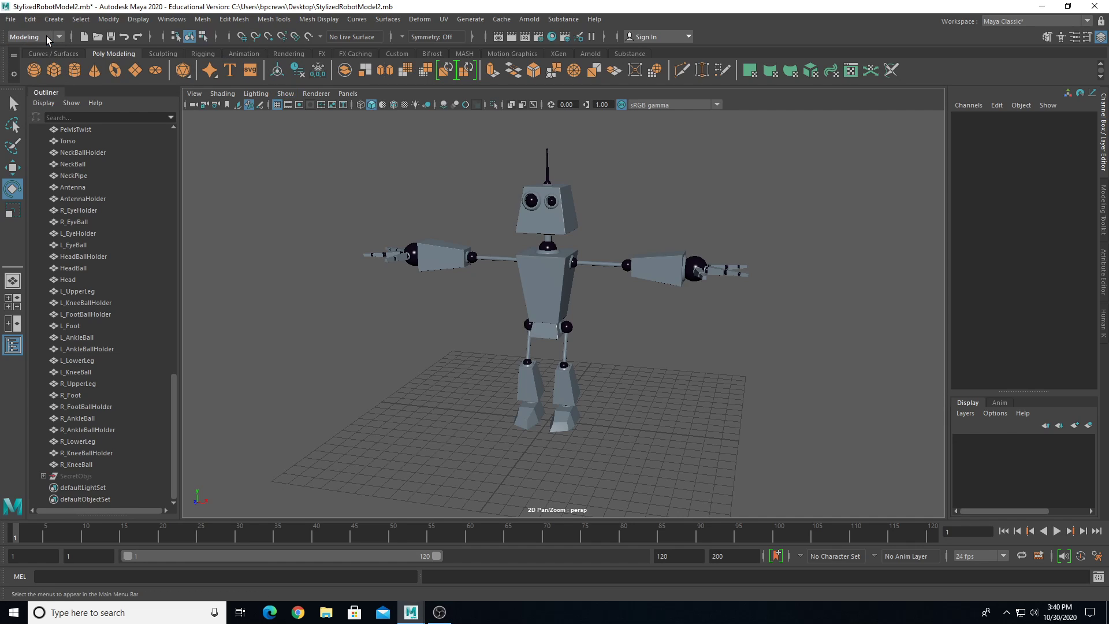
pyautogui.click(42, 35)
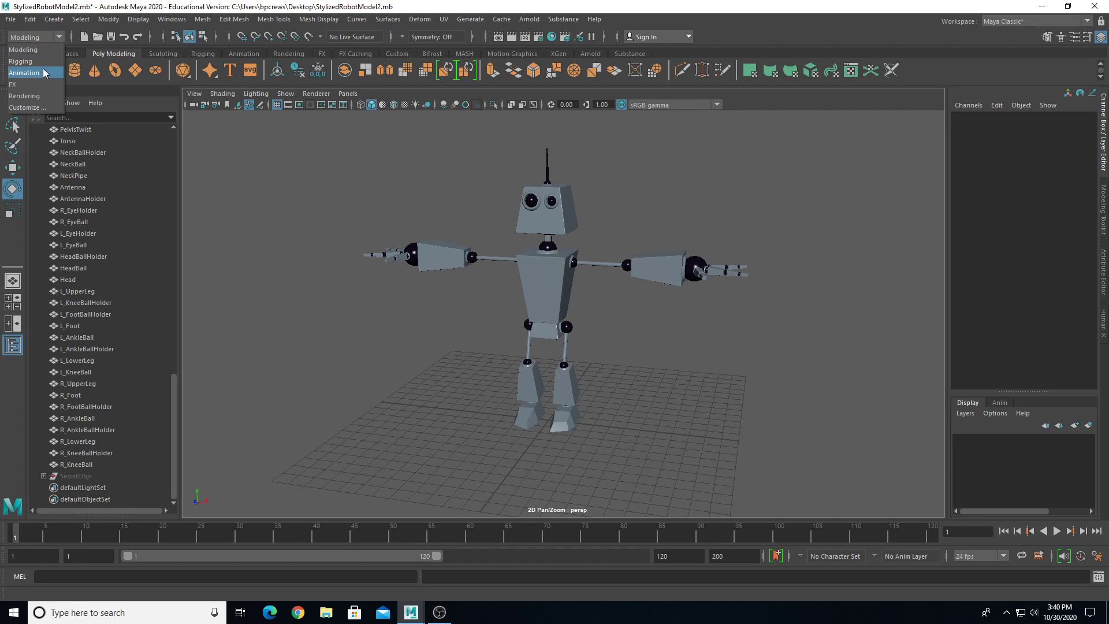
pyautogui.click(41, 62)
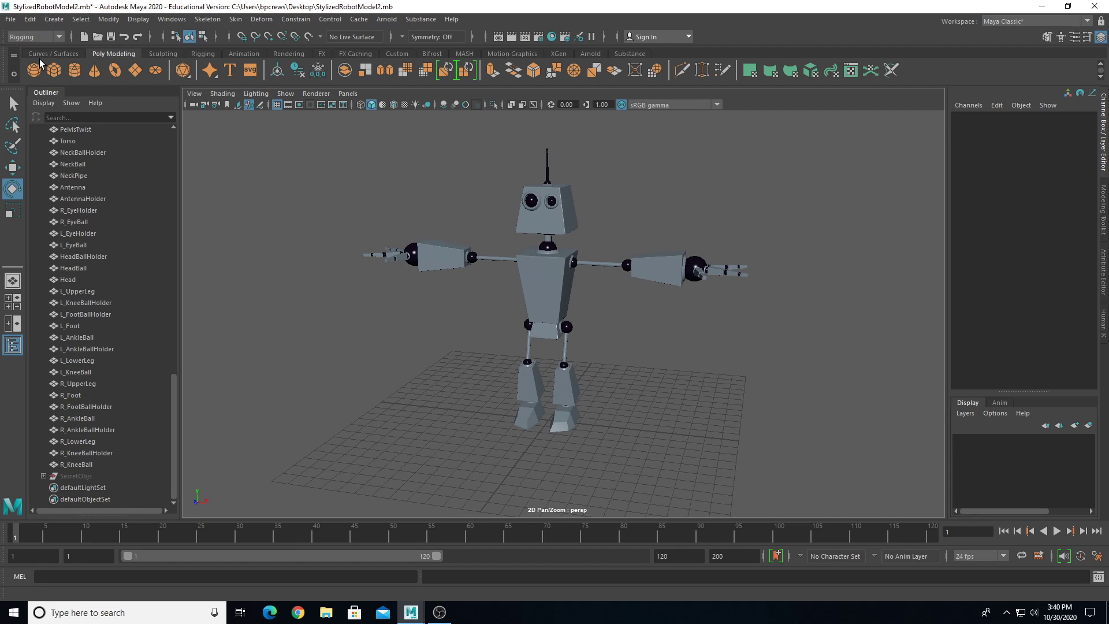
# - Use Create Joints to place a practice joint on the ground grid beside the robot, at about X 5.98, Z 0.16
pyautogui.click(219, 21)
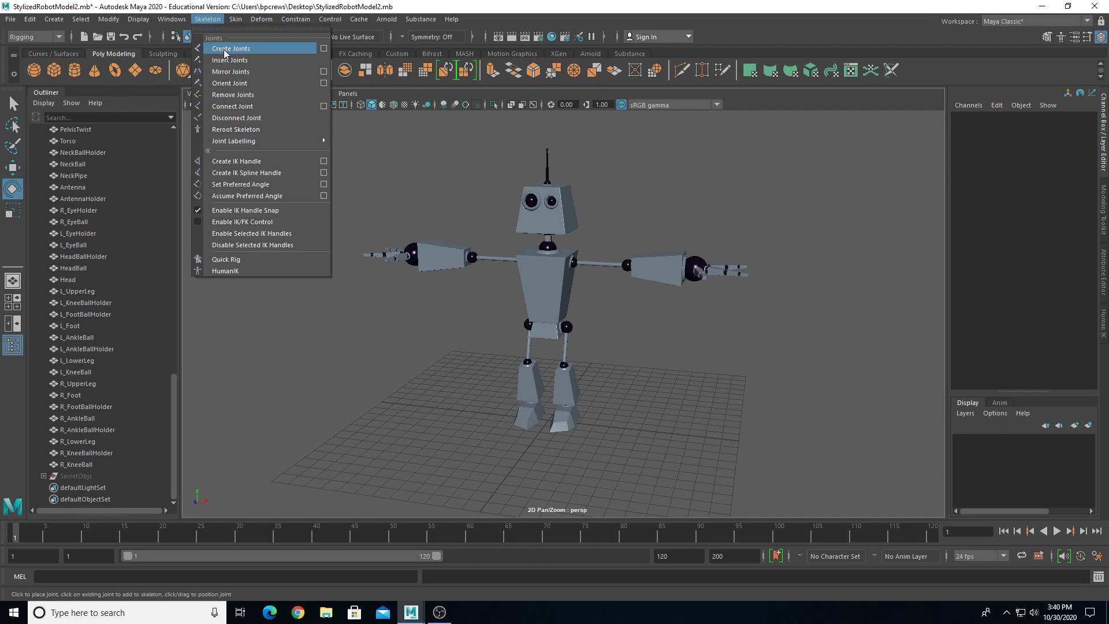
pyautogui.click(225, 50)
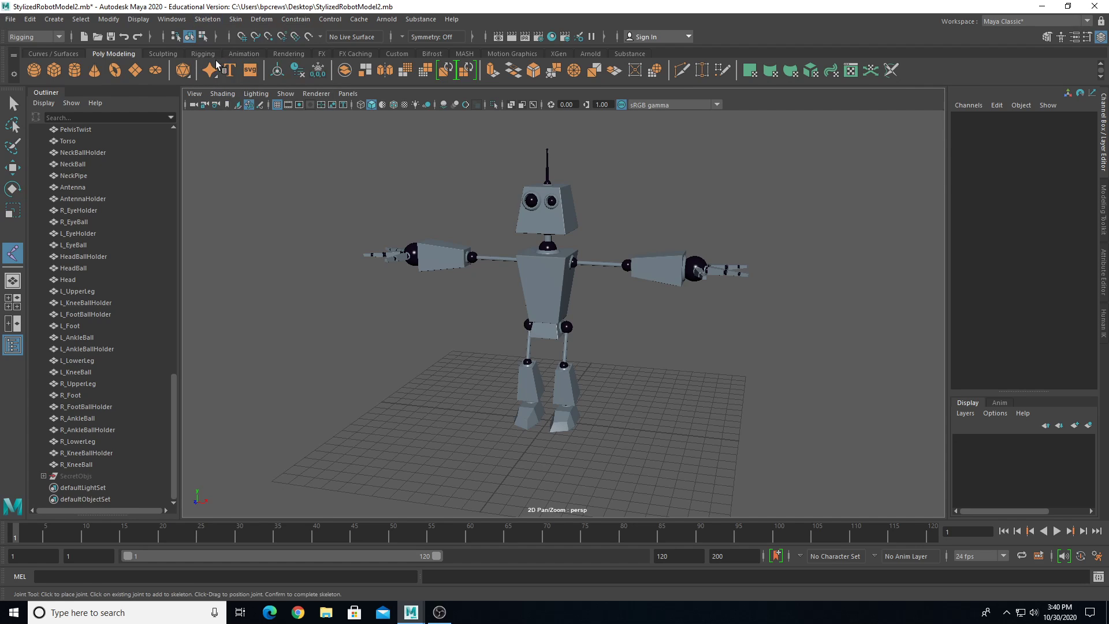
pyautogui.scroll(5, 521, 413)
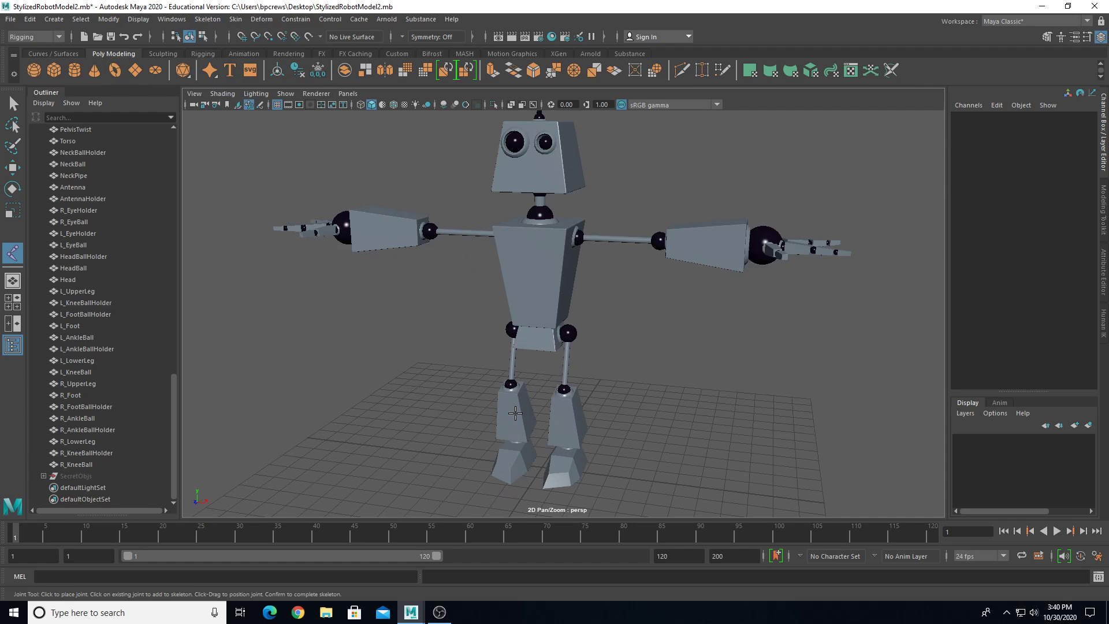
pyautogui.keyDown('alt'); pyautogui.moveTo(521, 413); pyautogui.dragTo(450, 350, button='middle'); pyautogui.keyUp('alt')
pyautogui.keyDown('alt'); pyautogui.moveTo(439, 312); pyautogui.dragTo(470, 337); pyautogui.keyUp('alt')
pyautogui.keyDown('alt'); pyautogui.moveTo(447, 337); pyautogui.dragTo(442, 296, button='middle'); pyautogui.keyUp('alt')
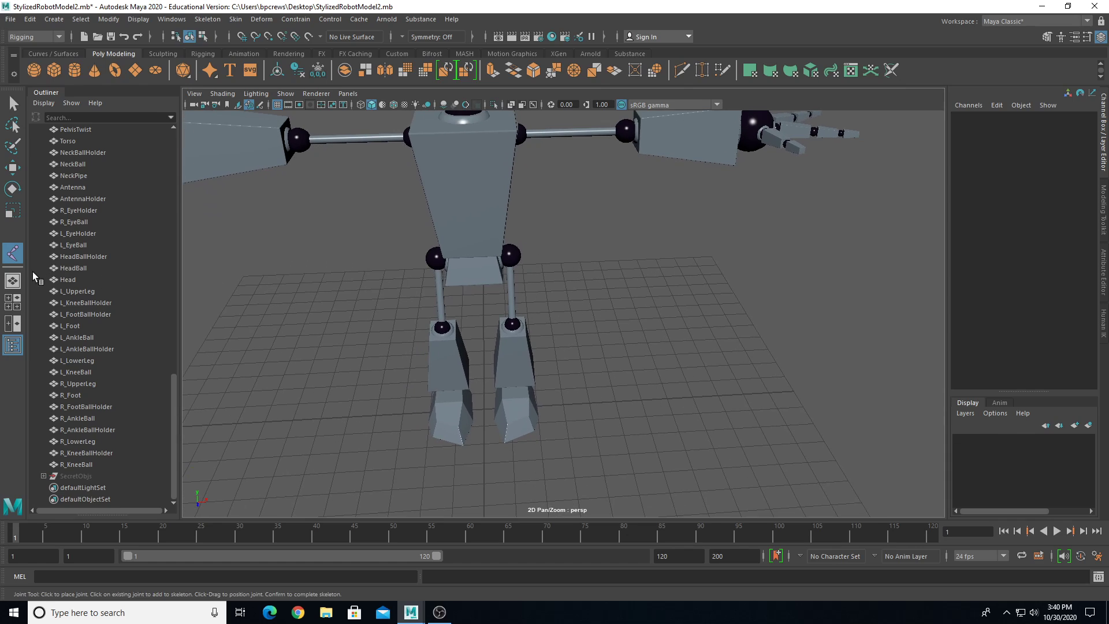
pyautogui.click(641, 402)
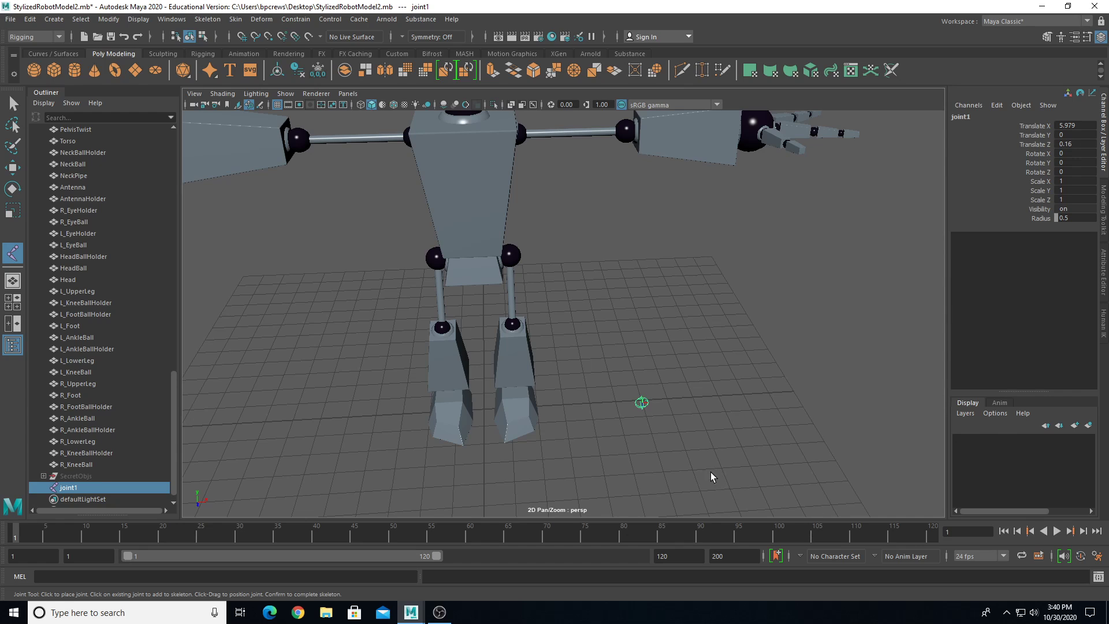
# - Add a connected second joint about 3.49 units from the first and expand joint1's hierarchy in the Outliner
pyautogui.press('f')
pyautogui.scroll(4, 448, 225)
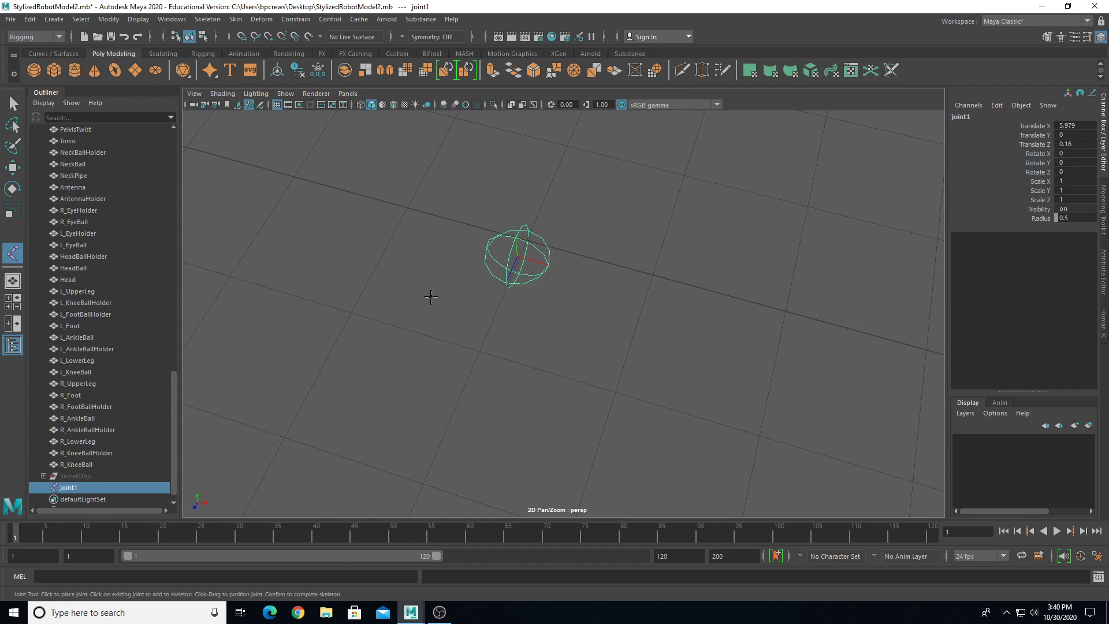
pyautogui.keyDown('alt'); pyautogui.moveTo(431, 296); pyautogui.dragTo(346, 352, button='middle'); pyautogui.keyUp('alt')
pyautogui.scroll(-2, 347, 352)
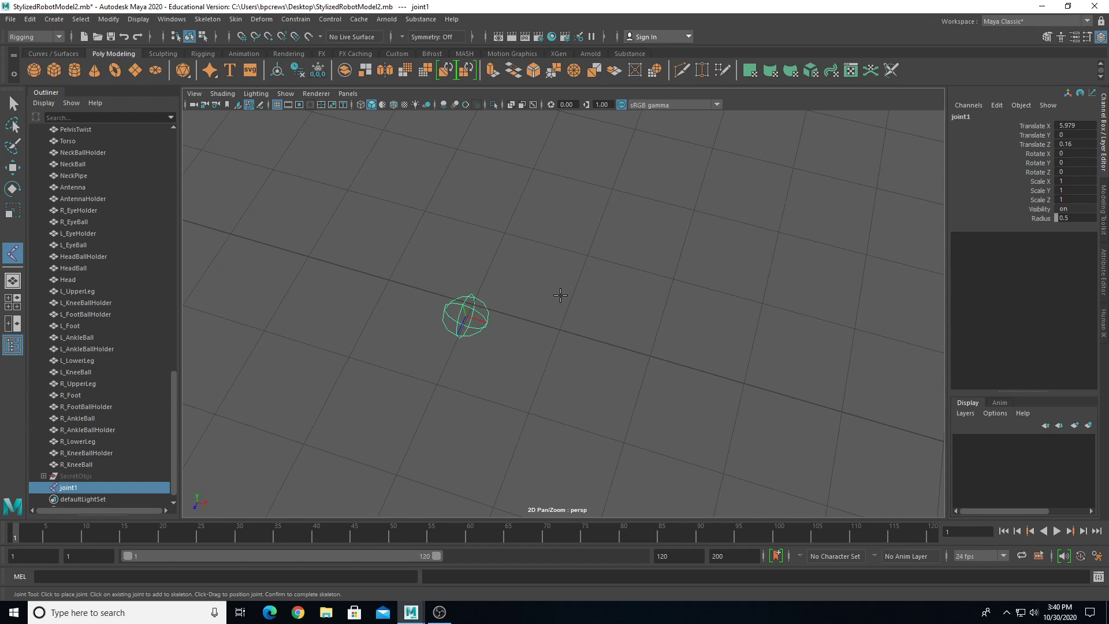
pyautogui.click(775, 268)
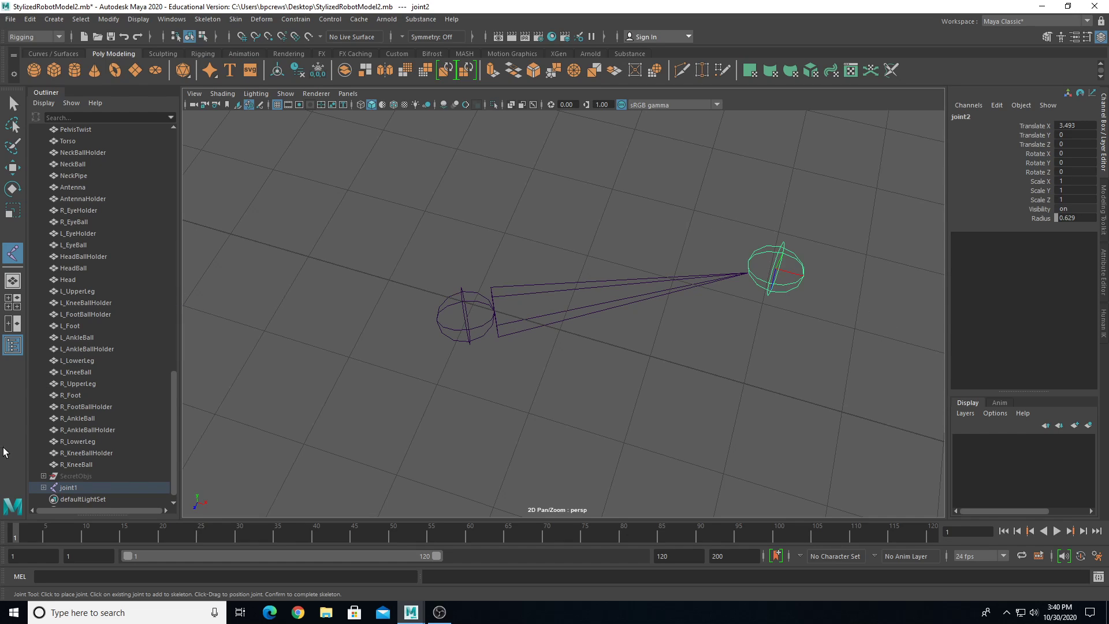
pyautogui.scroll(-1, 49, 485)
pyautogui.click(44, 476)
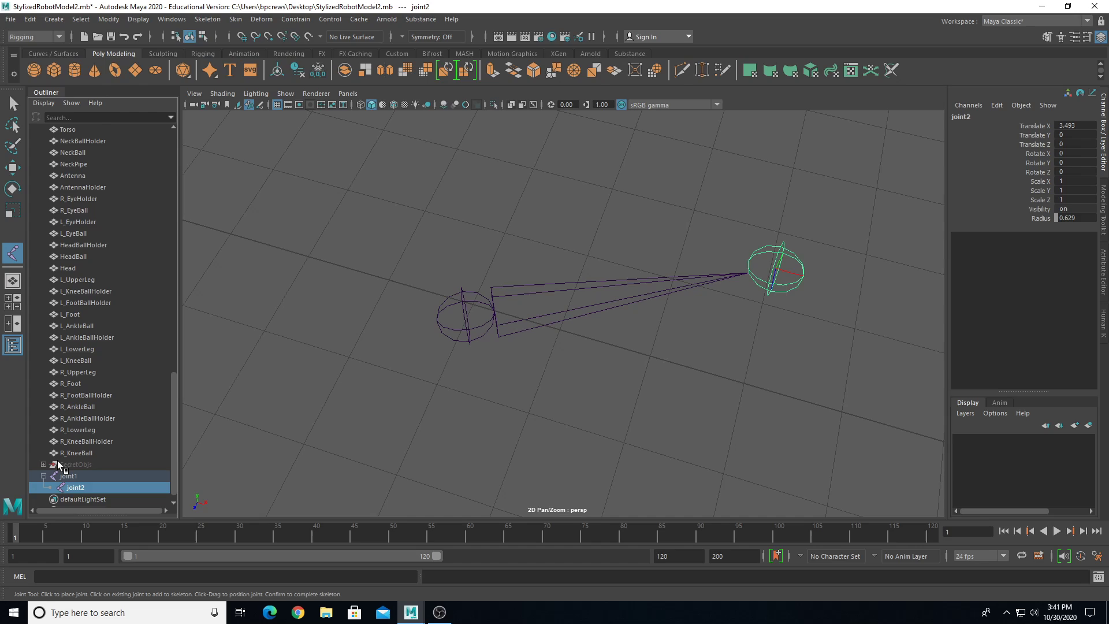
pyautogui.scroll(-1, 96, 474)
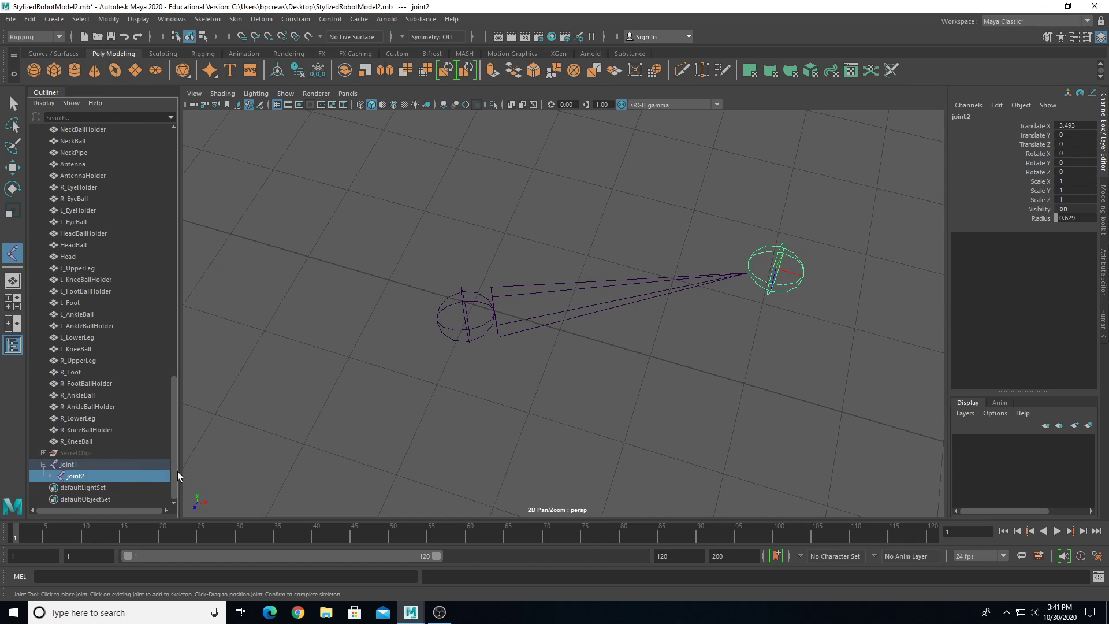
# - Move the parent joint1 to about X 5.95, Y 0.14, Z -0.10, then try rotating it and undo the rotation
pyautogui.click(78, 466)
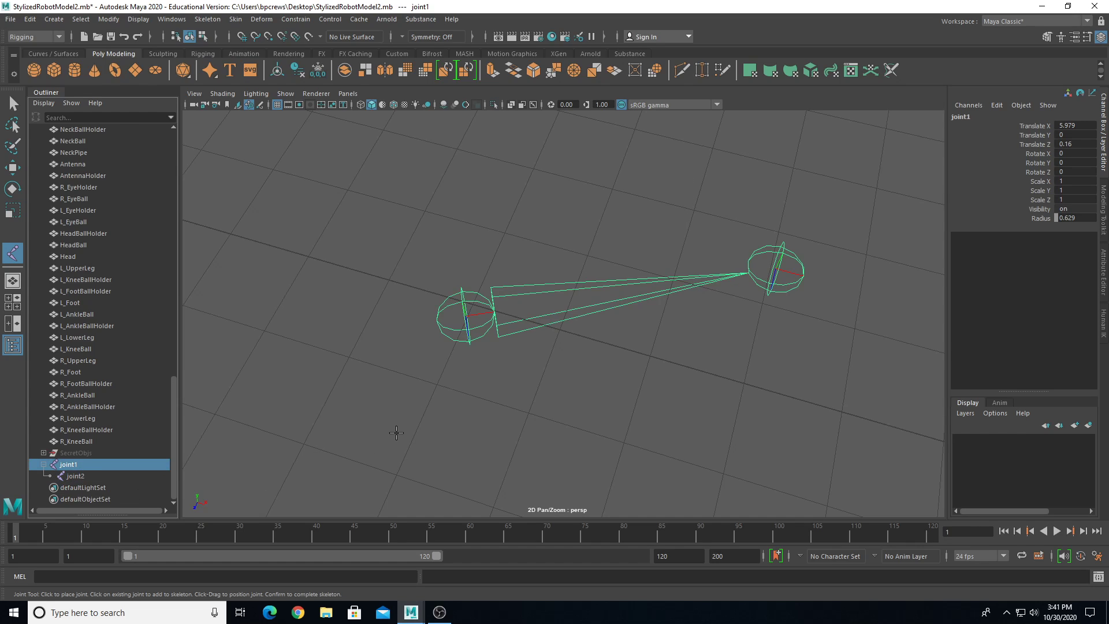
pyautogui.press('w')
pyautogui.moveTo(467, 315); pyautogui.dragTo(503, 324)
pyautogui.press('e')
pyautogui.hotkey('ctrl', 'z')
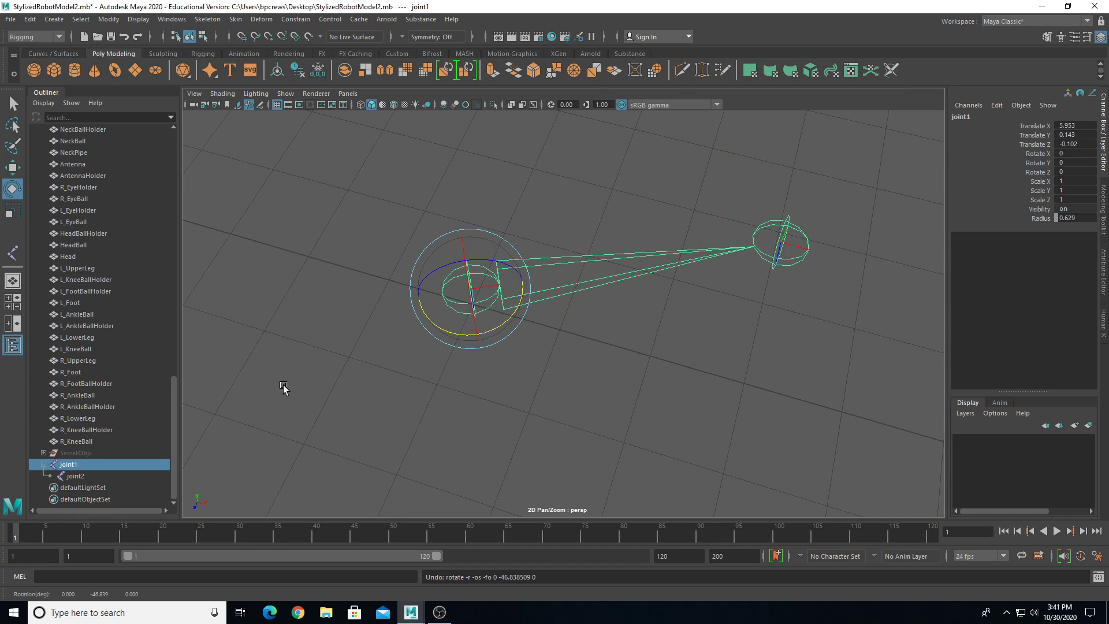
# - Rotate the child joint2 about 10.7 degrees in Y and move it to about X 3.26, Y -0.09, Z 0.13
pyautogui.click(75, 476)
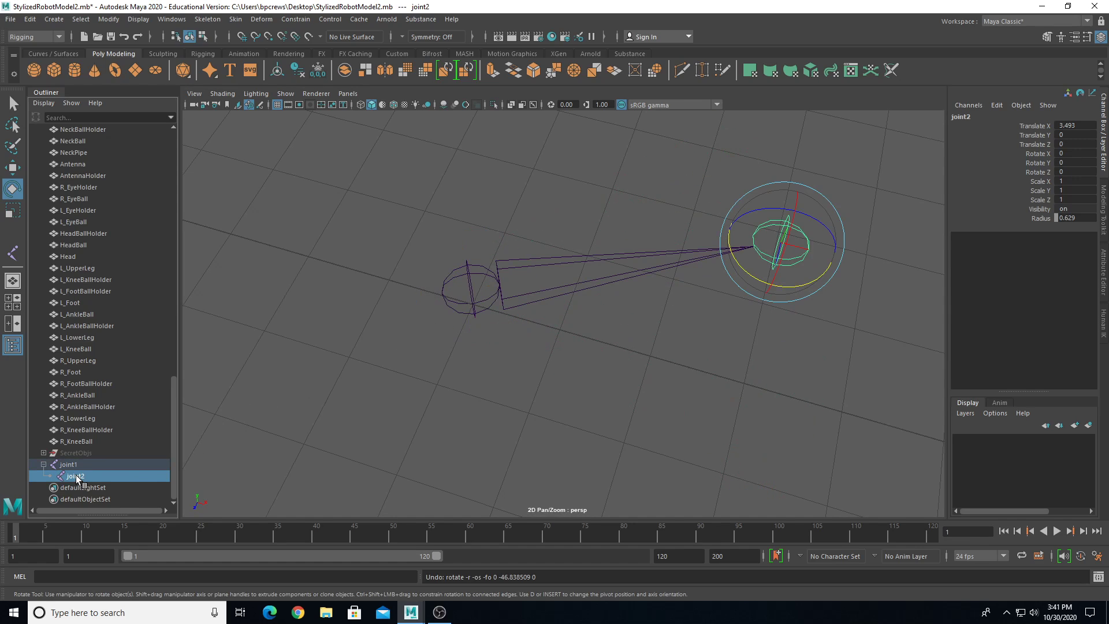
pyautogui.moveTo(769, 261)
pyautogui.mouseDown()
pyautogui.moveTo(809, 280)
pyautogui.moveTo(694, 260)
pyautogui.moveTo(769, 261)
pyautogui.moveTo(763, 268)
pyautogui.mouseUp()
pyautogui.press('w')
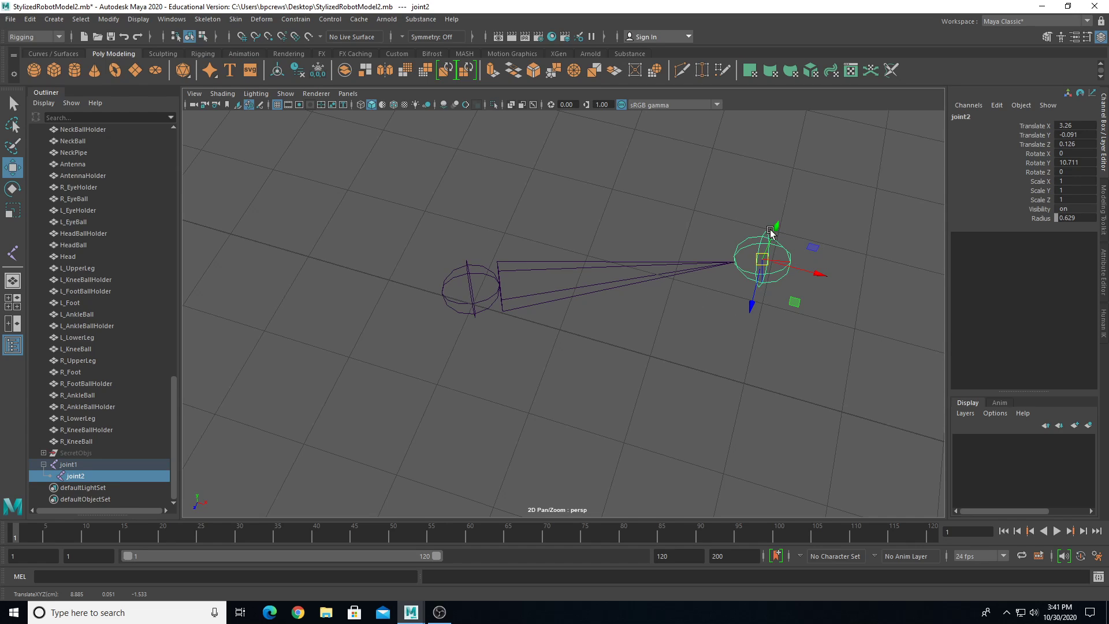
# - Delete the practice joint chain by removing its parent joint1
pyautogui.click(457, 271)
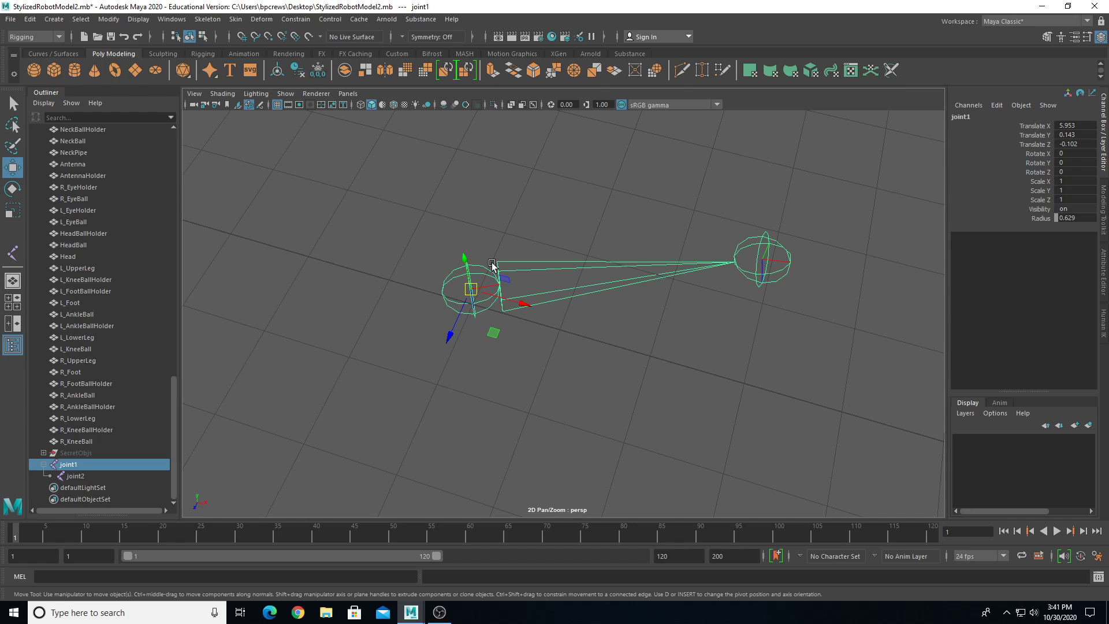
pyautogui.press('Delete')
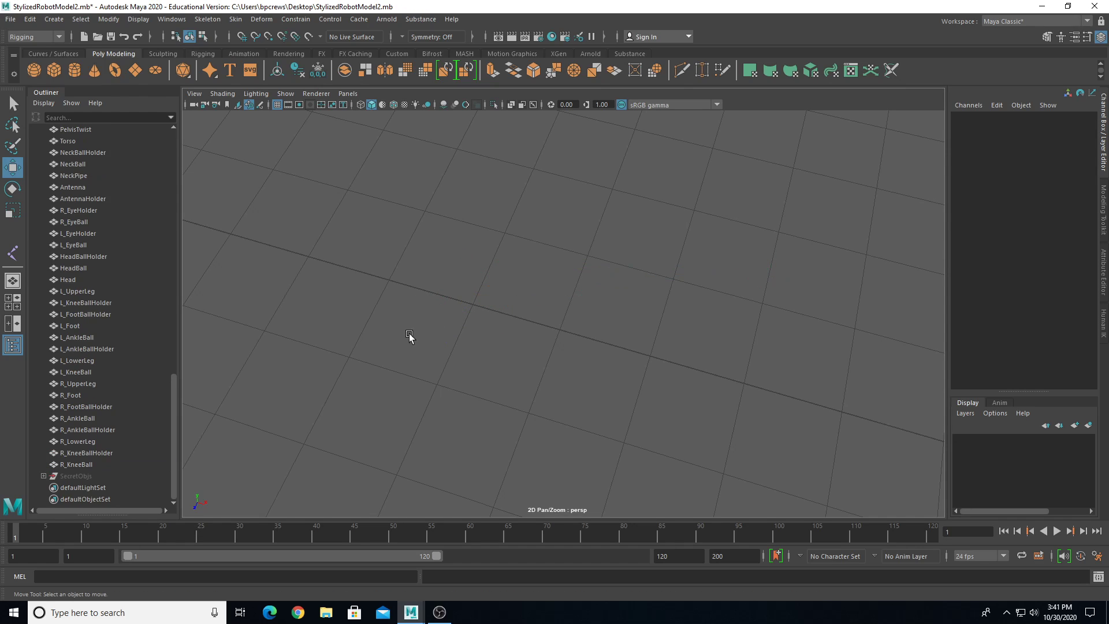
# - Place a new single joint on the ground grid beside the robot's feet, at about X 5.35, Z -0.61
pyautogui.click(14, 252)
pyautogui.scroll(-6, 439, 300)
pyautogui.keyDown('alt'); pyautogui.moveTo(512, 307); pyautogui.dragTo(530, 324); pyautogui.keyUp('alt')
pyautogui.scroll(5, 598, 348)
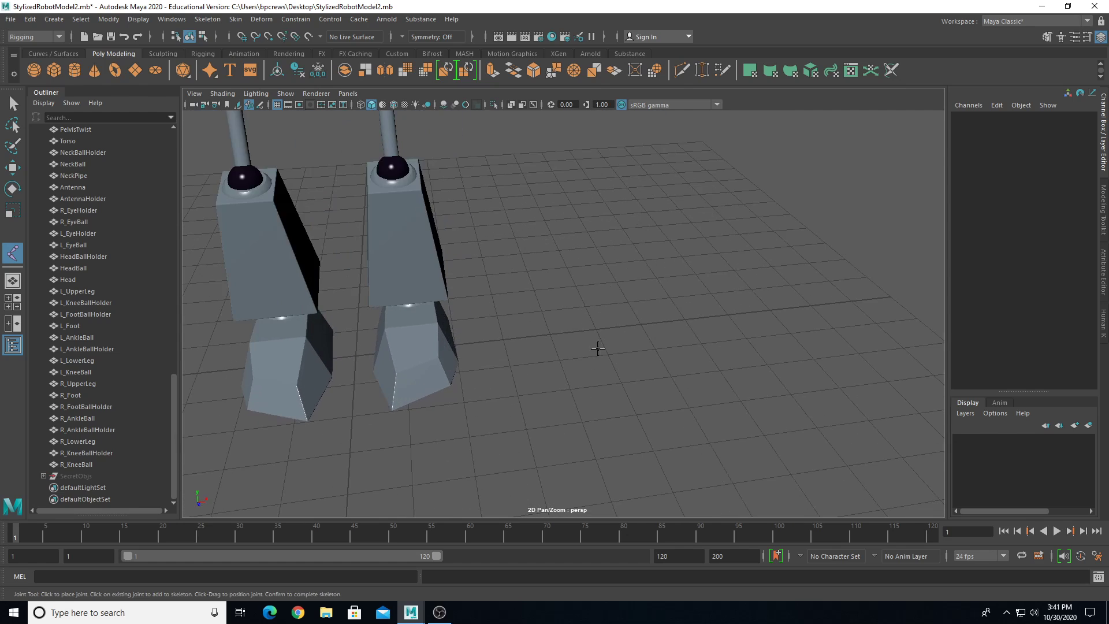
pyautogui.click(605, 313)
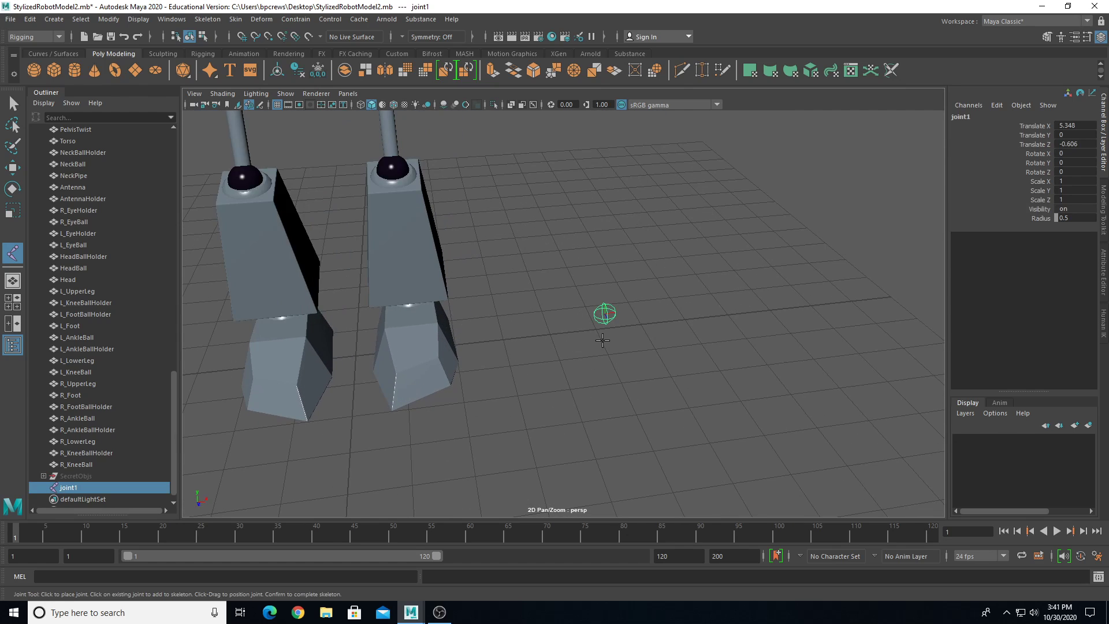
# - Rename the new joint J_Pelvis
pyautogui.scroll(-8, 574, 309)
pyautogui.moveTo(566, 307)
pyautogui.keyDown('alt'); pyautogui.mouseDown()
pyautogui.moveTo(548, 382)
pyautogui.moveTo(569, 324)
pyautogui.mouseUp(); pyautogui.keyUp('alt')
pyautogui.scroll(6, 572, 355)
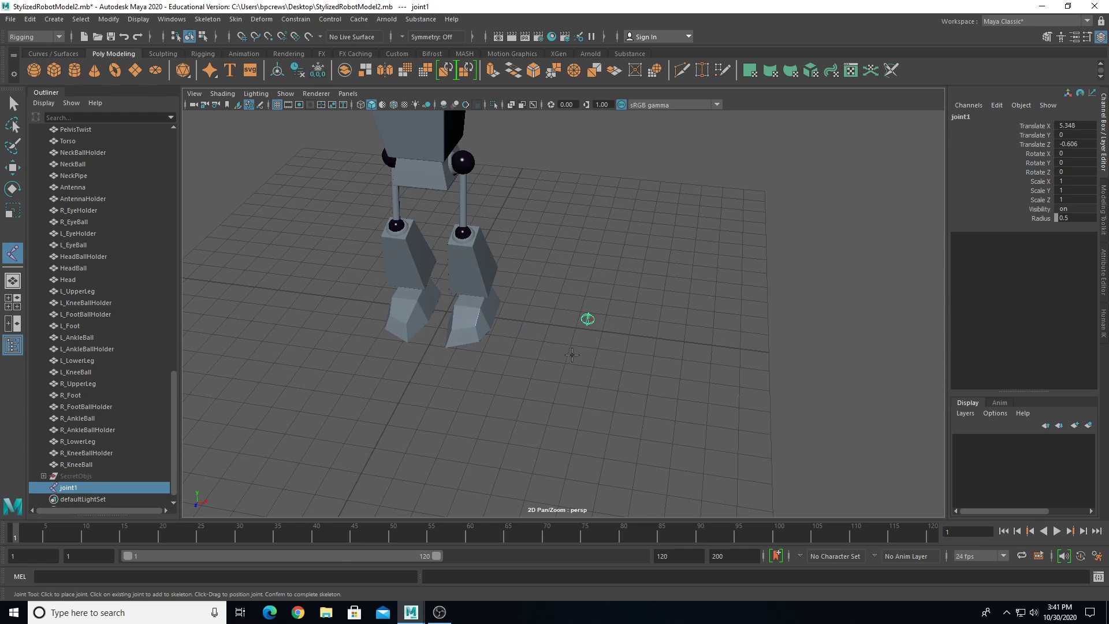
pyautogui.click(1002, 118)
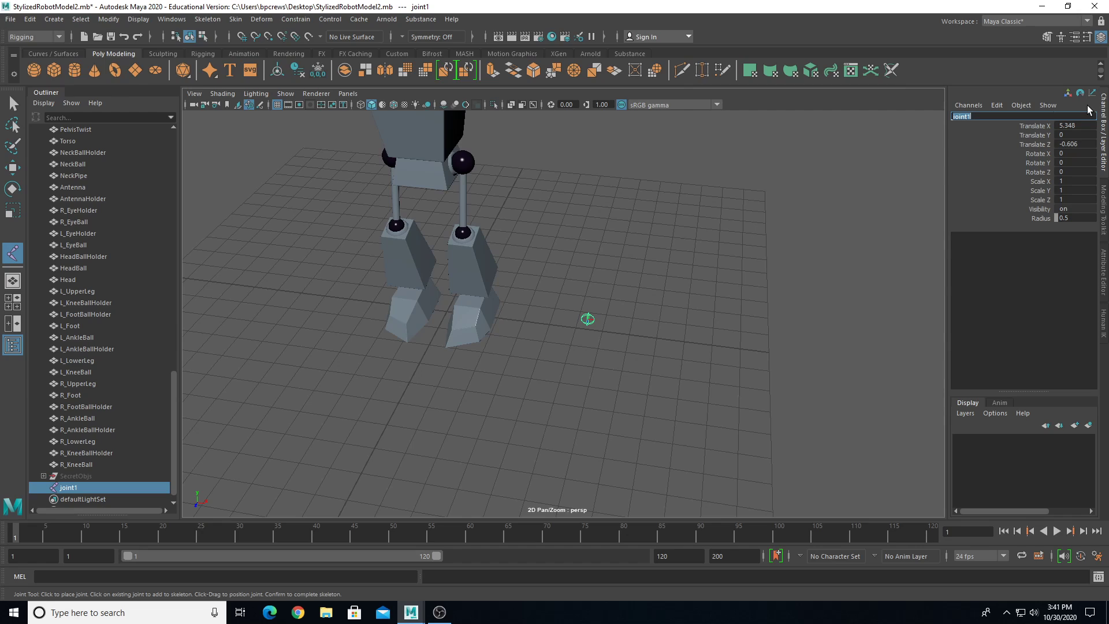
pyautogui.write('J_Pelvis')
pyautogui.press('Return')
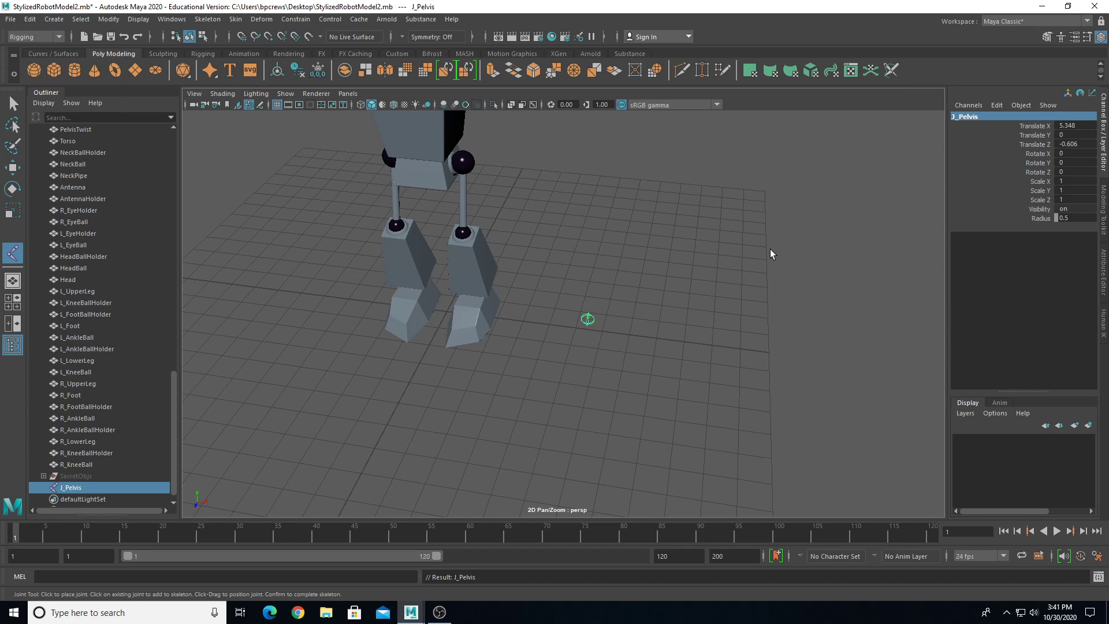
# - Set J_Pelvis's Translate X, Y and Z to 0
pyautogui.keyDown('alt'); pyautogui.moveTo(613, 307); pyautogui.dragTo(586, 295, button='right'); pyautogui.keyUp('alt')
pyautogui.keyDown('alt'); pyautogui.moveTo(586, 295); pyautogui.dragTo(627, 331, button='middle'); pyautogui.keyUp('alt')
pyautogui.press('w')
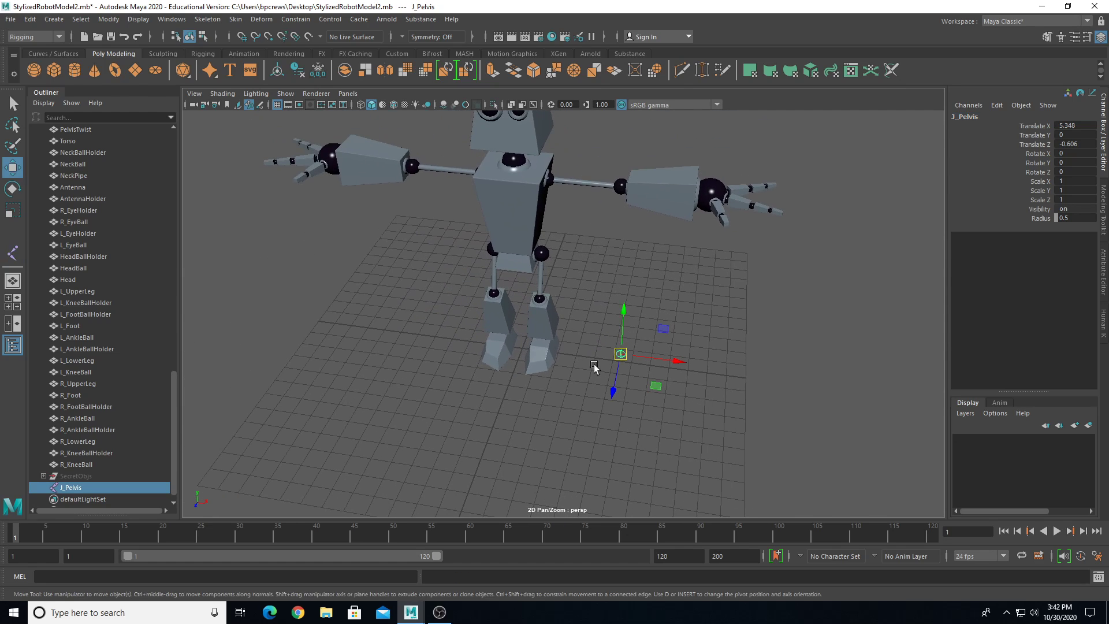
pyautogui.keyDown('alt'); pyautogui.moveTo(594, 364); pyautogui.dragTo(601, 346); pyautogui.keyUp('alt')
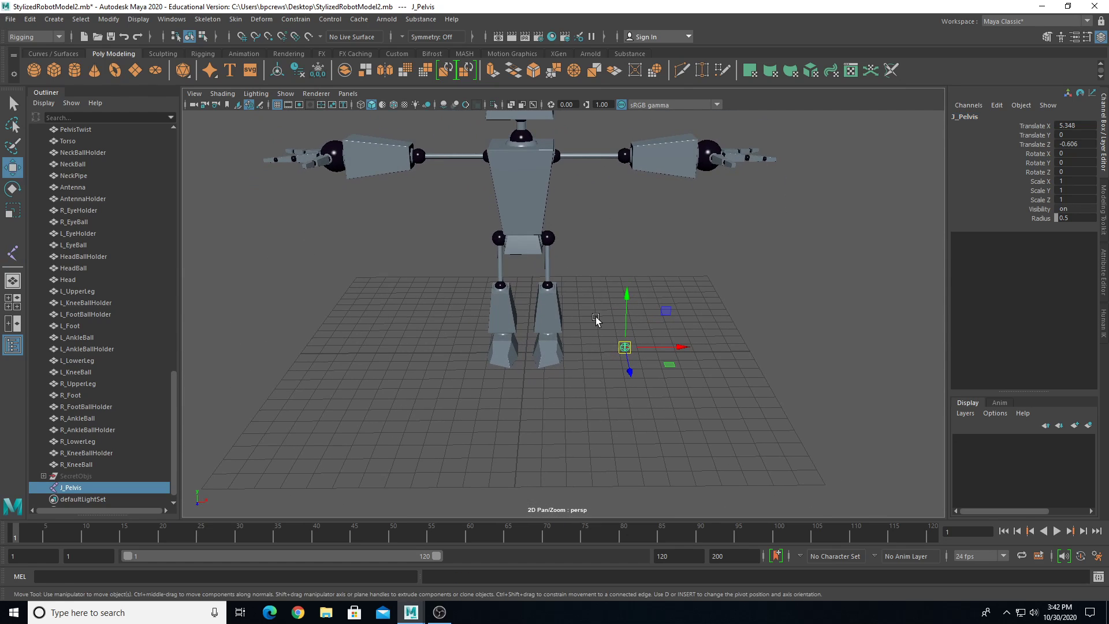
pyautogui.moveTo(1074, 126); pyautogui.dragTo(1069, 144)
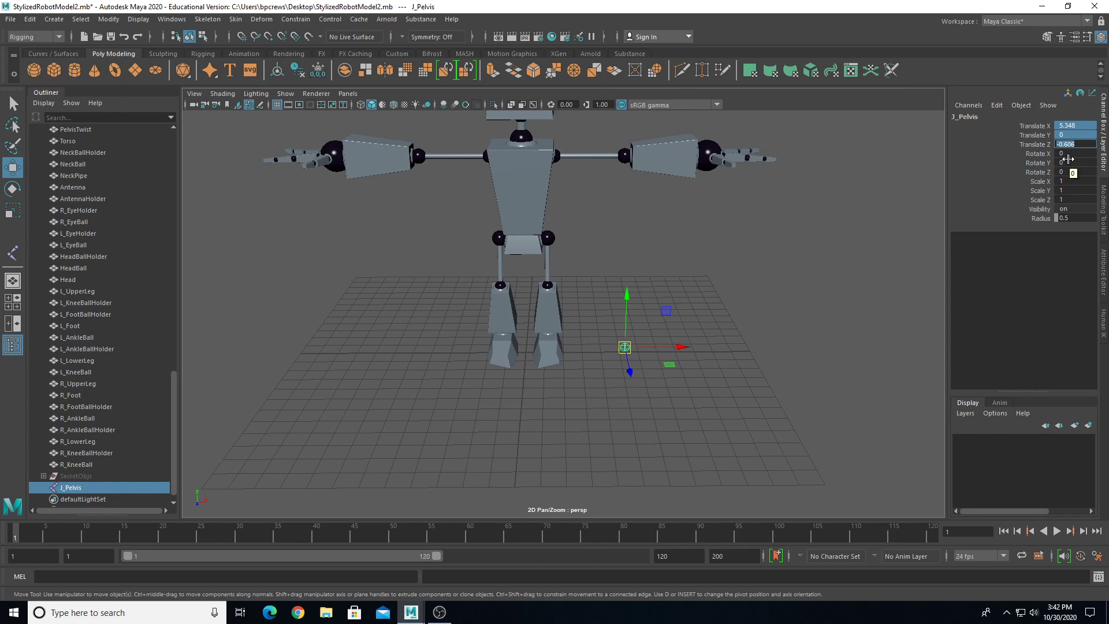
pyautogui.write('0')
pyautogui.press('Return')
# - Raise J_Pelvis straight up into the robot's pelvis block, to about Y 6.23
pyautogui.keyDown('alt'); pyautogui.moveTo(630, 266); pyautogui.dragTo(656, 267, button='middle'); pyautogui.keyUp('alt')
pyautogui.scroll(6, 629, 300)
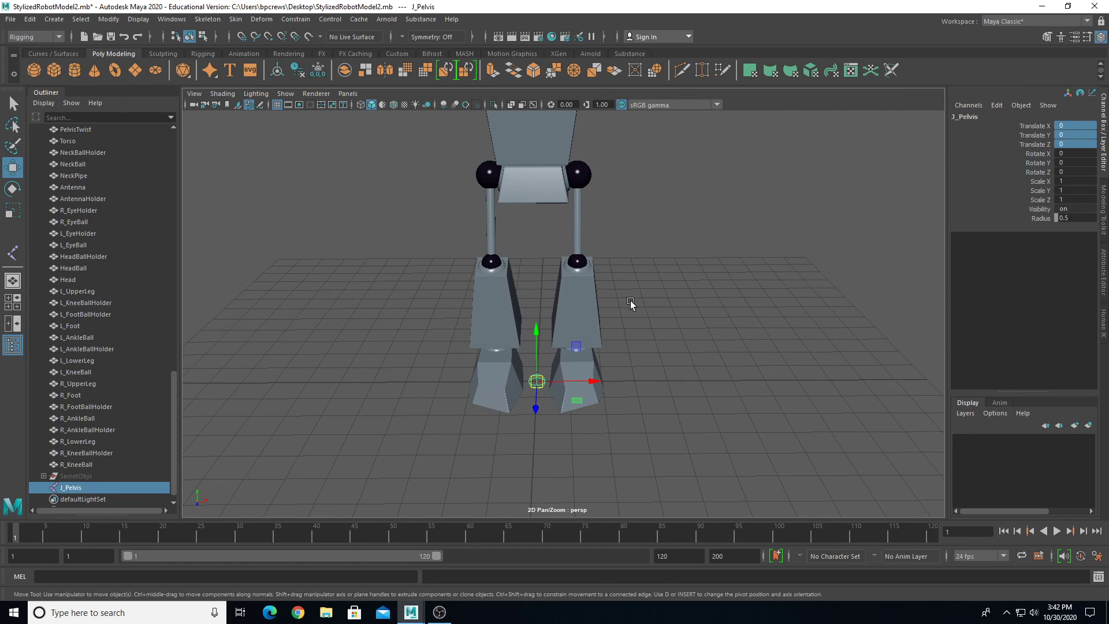
pyautogui.moveTo(558, 341); pyautogui.dragTo(568, 164)
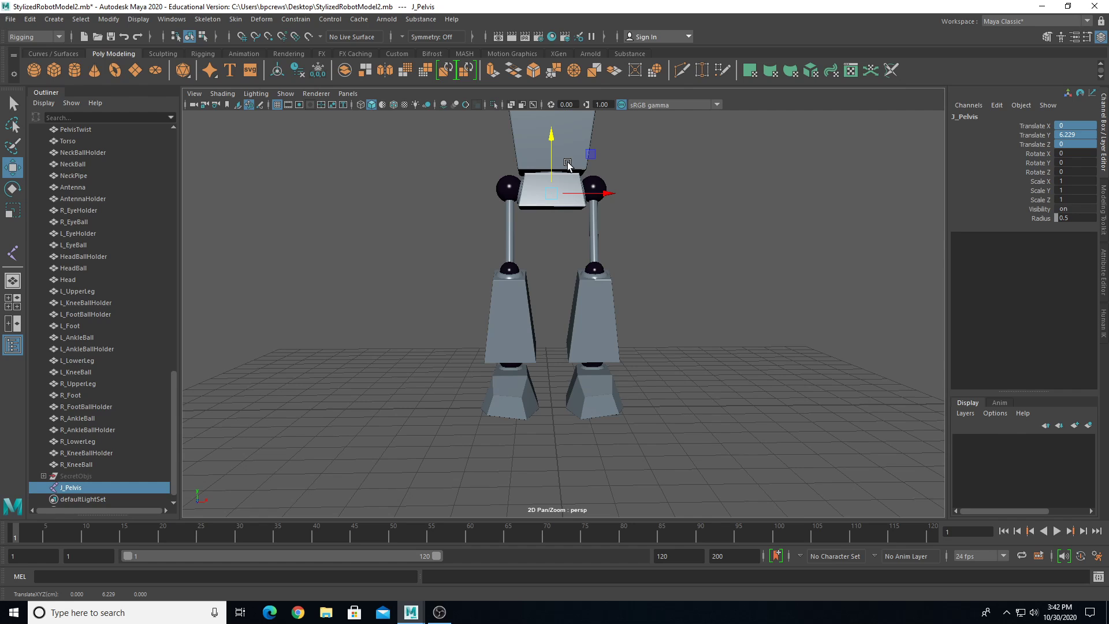
pyautogui.scroll(-4, 578, 222)
pyautogui.scroll(2, 567, 250)
pyautogui.keyDown('alt'); pyautogui.moveTo(567, 257); pyautogui.dragTo(575, 331, button='middle'); pyautogui.keyUp('alt')
pyautogui.scroll(3, 581, 341)
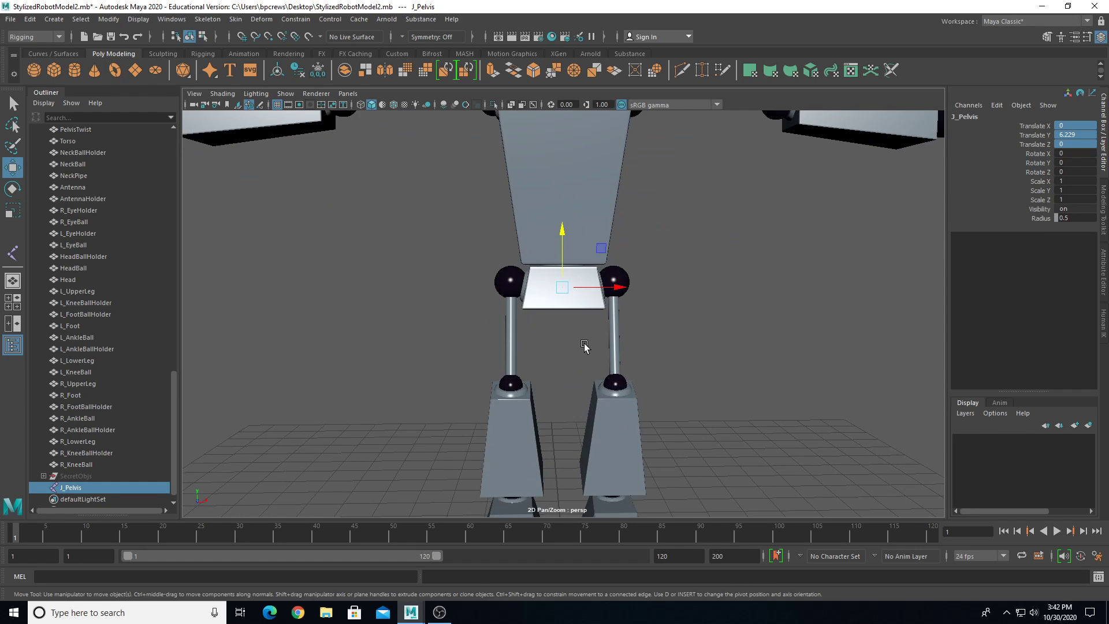
# - Turn on X-Ray Joints shading and raise J_Pelvis slightly to about Y 6.35 within the pelvis block
pyautogui.scroll(-3, 578, 370)
pyautogui.keyDown('alt'); pyautogui.moveTo(567, 401); pyautogui.dragTo(408, 300); pyautogui.keyUp('alt')
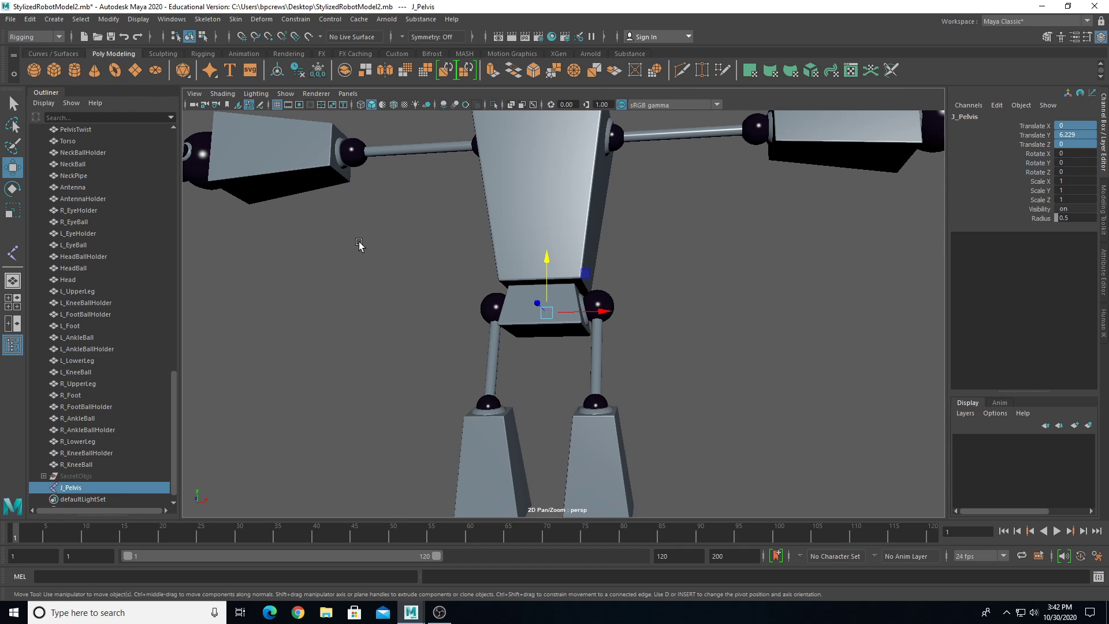
pyautogui.moveTo(359, 245)
pyautogui.keyDown('alt'); pyautogui.mouseDown()
pyautogui.moveTo(379, 243)
pyautogui.moveTo(376, 260)
pyautogui.mouseUp(); pyautogui.keyUp('alt')
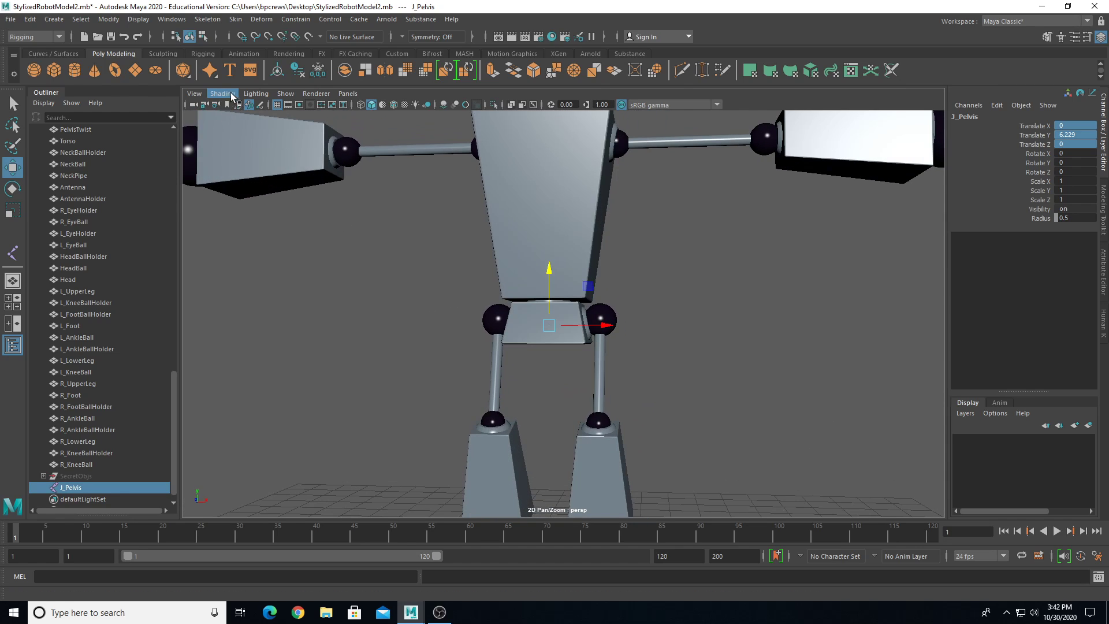
pyautogui.click(222, 94)
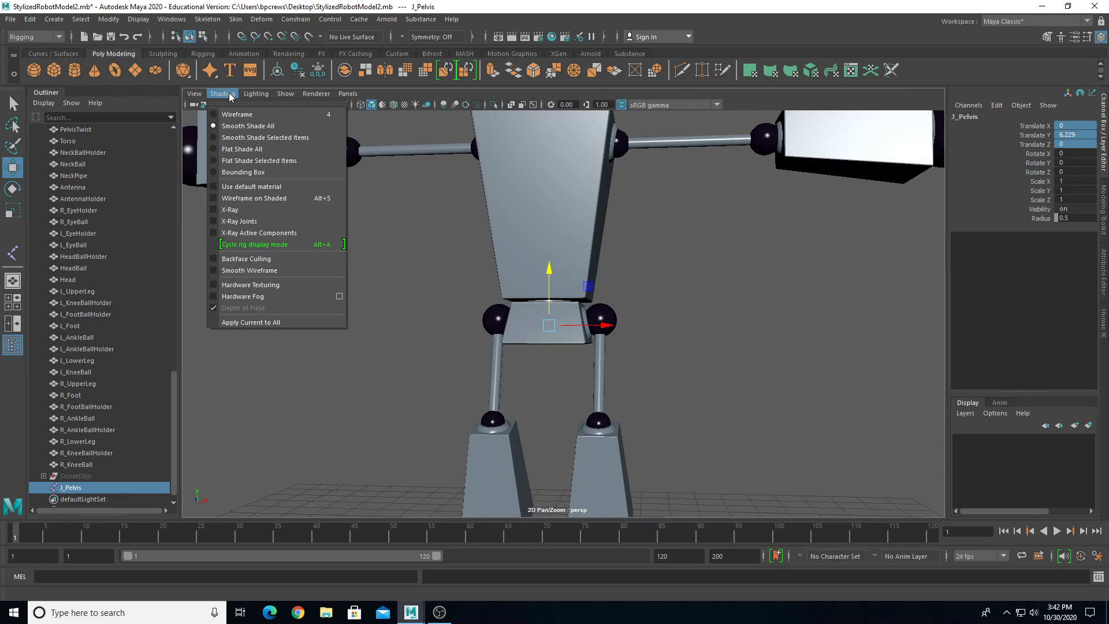
pyautogui.click(254, 221)
pyautogui.moveTo(369, 334)
pyautogui.keyDown('alt'); pyautogui.mouseDown()
pyautogui.moveTo(391, 336)
pyautogui.moveTo(382, 328)
pyautogui.mouseUp(); pyautogui.keyUp('alt')
pyautogui.moveTo(555, 271); pyautogui.dragTo(555, 266)
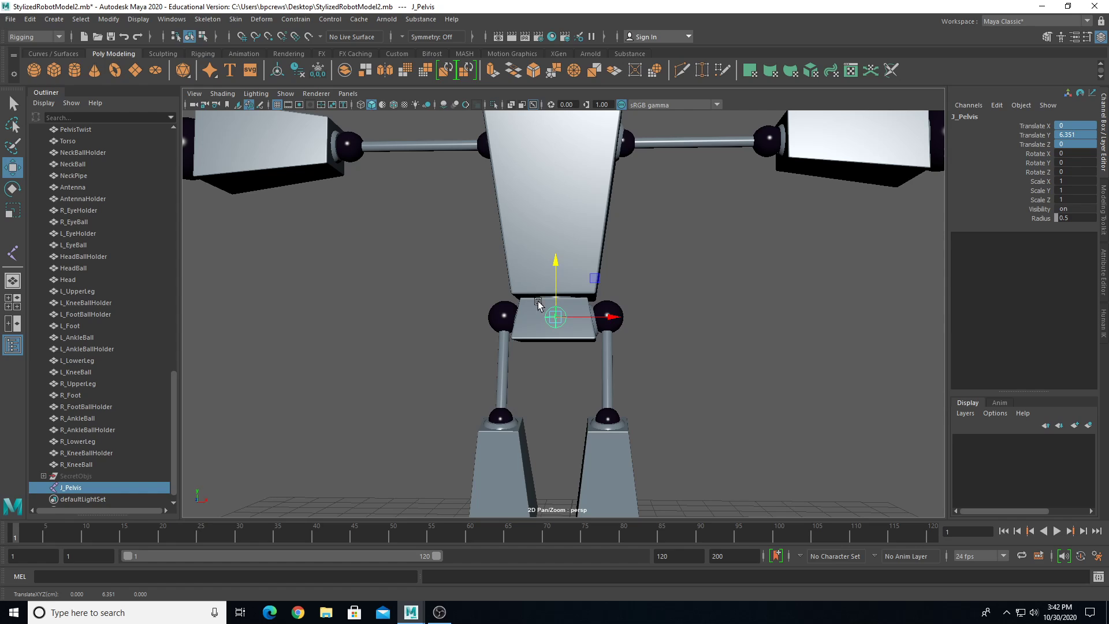
pyautogui.press('4')
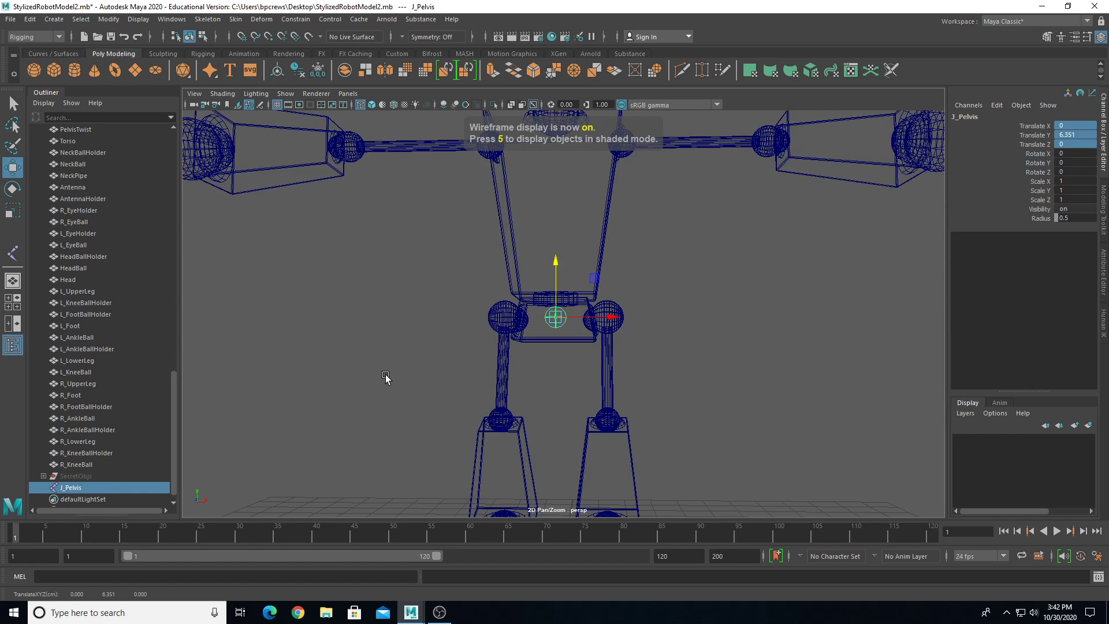
pyautogui.press('5')
pyautogui.click(223, 93)
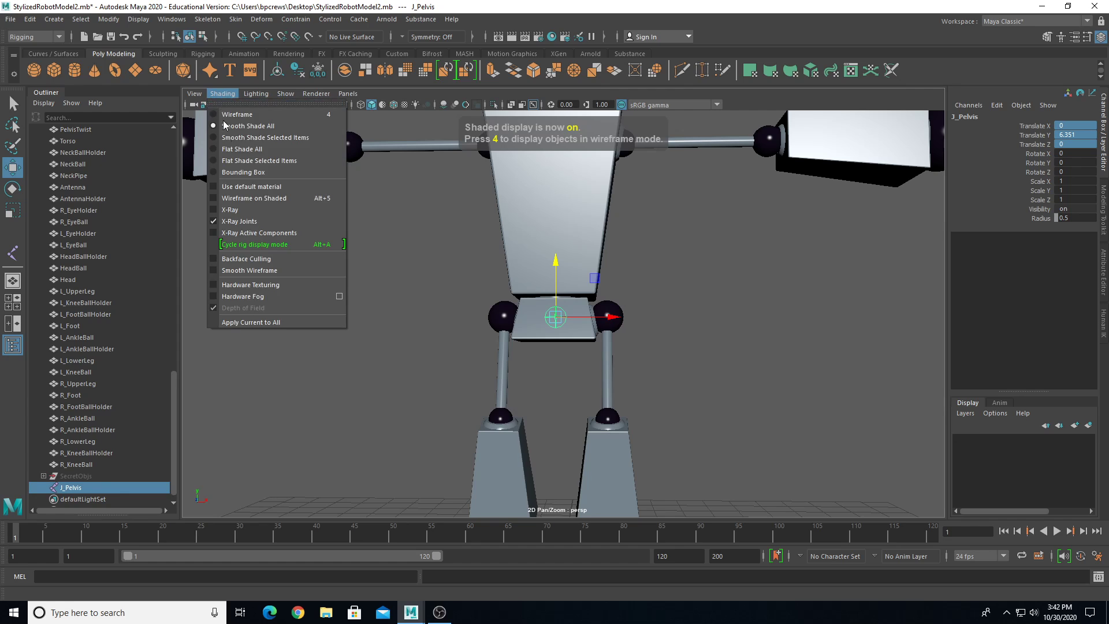
# - Duplicate J_Pelvis and raise the copy to about Y 6.76, at the seam between the pelvis and torso
pyautogui.moveTo(752, 298)
pyautogui.keyDown('alt'); pyautogui.mouseDown()
pyautogui.moveTo(669, 324)
pyautogui.moveTo(616, 305)
pyautogui.mouseUp(); pyautogui.keyUp('alt')
pyautogui.scroll(4, 510, 376)
pyautogui.keyDown('alt'); pyautogui.moveTo(509, 384); pyautogui.dragTo(528, 388, button='middle'); pyautogui.keyUp('alt')
pyautogui.keyDown('alt'); pyautogui.moveTo(528, 388); pyautogui.dragTo(609, 375); pyautogui.keyUp('alt')
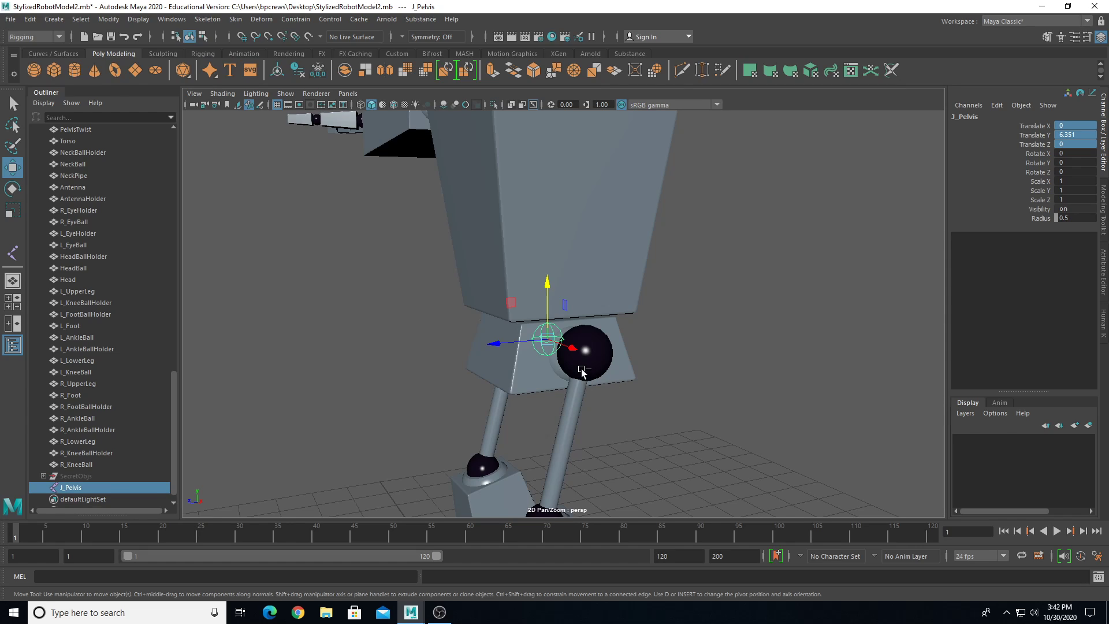
pyautogui.hotkey('ctrl', 'd')
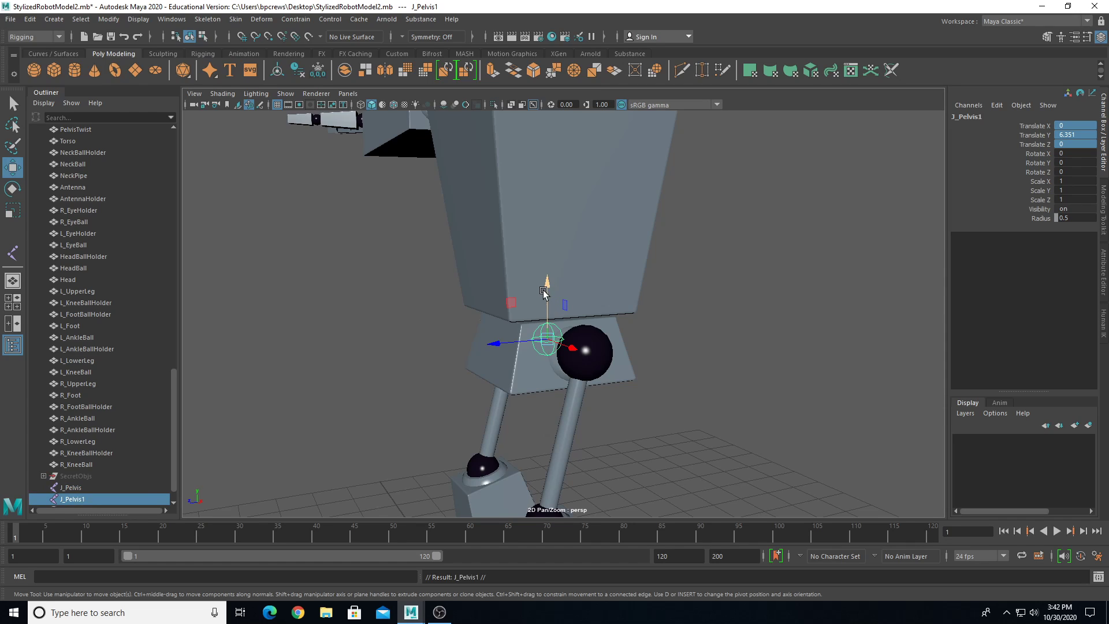
pyautogui.moveTo(548, 287); pyautogui.dragTo(549, 260)
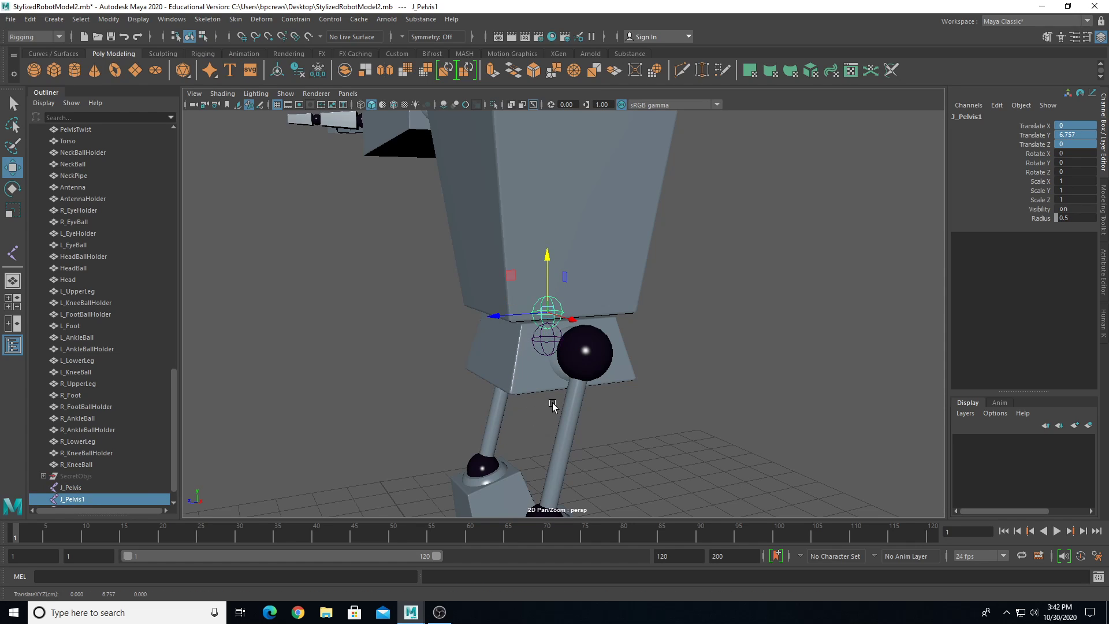
# - Turn on X-Ray Joints shading in the front view and raise the duplicated joint slightly to about Y 6.78
pyautogui.press('space')
pyautogui.press('space')
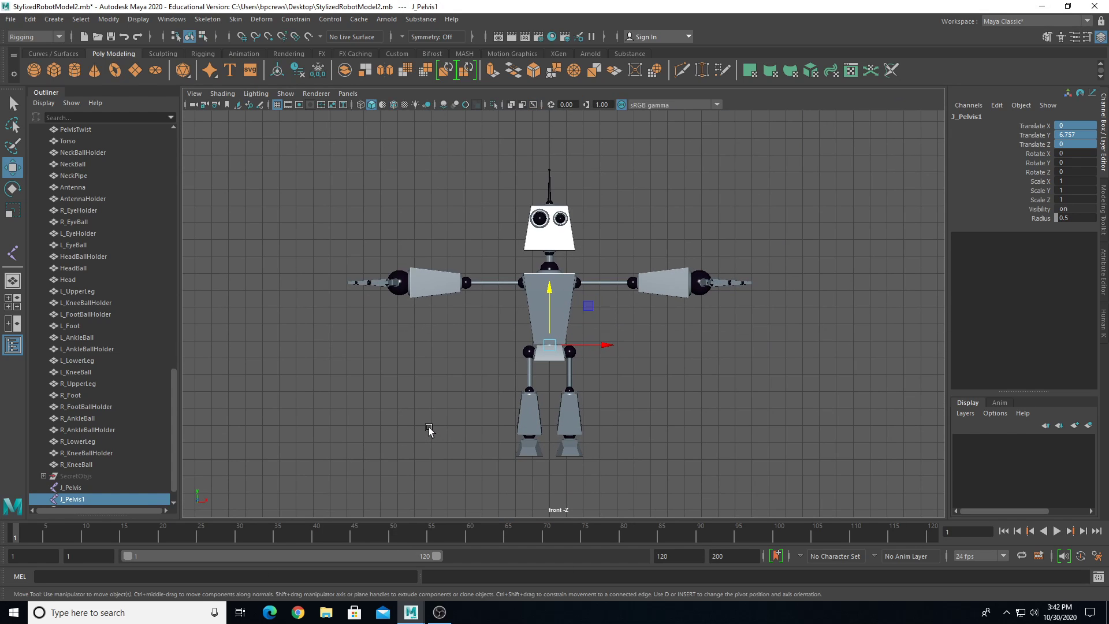
pyautogui.scroll(5, 429, 427)
pyautogui.scroll(4, 455, 393)
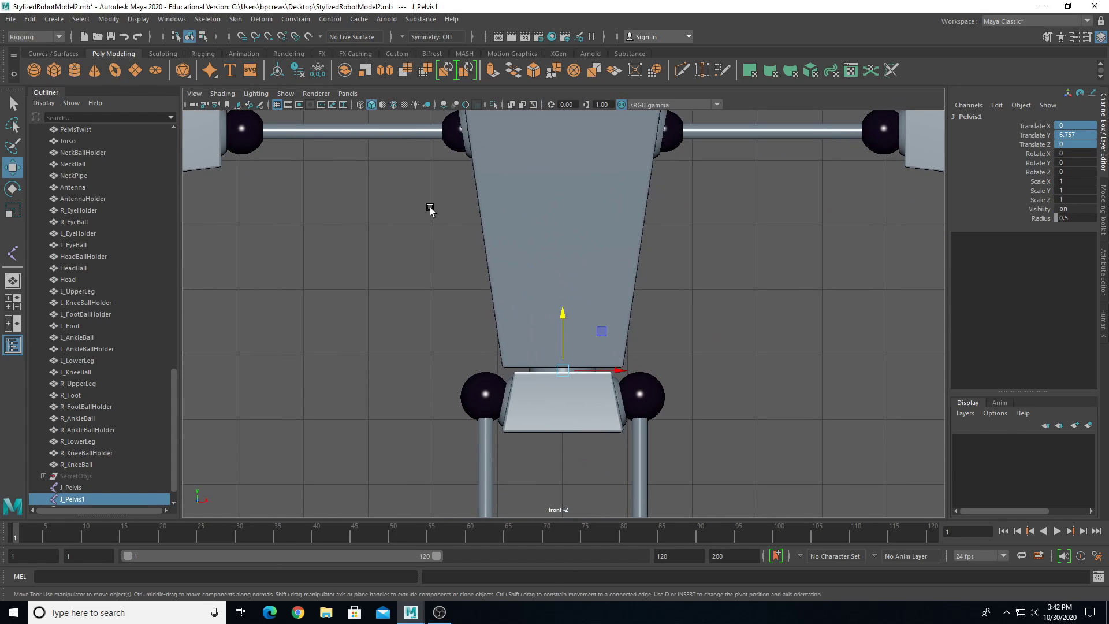
pyautogui.click(225, 96)
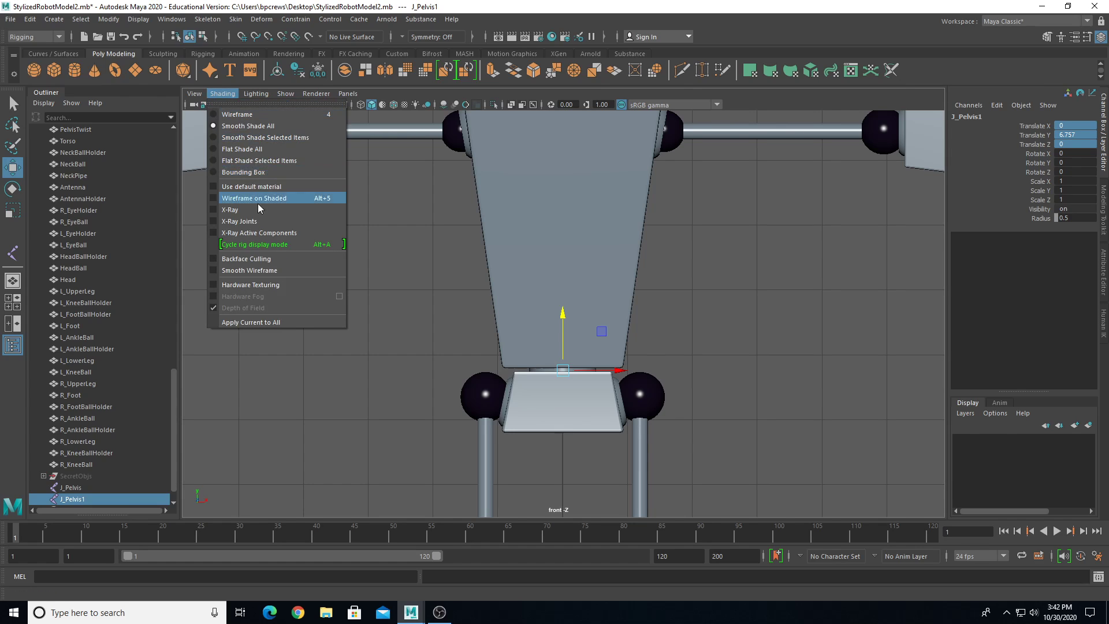
pyautogui.click(265, 222)
pyautogui.scroll(6, 497, 416)
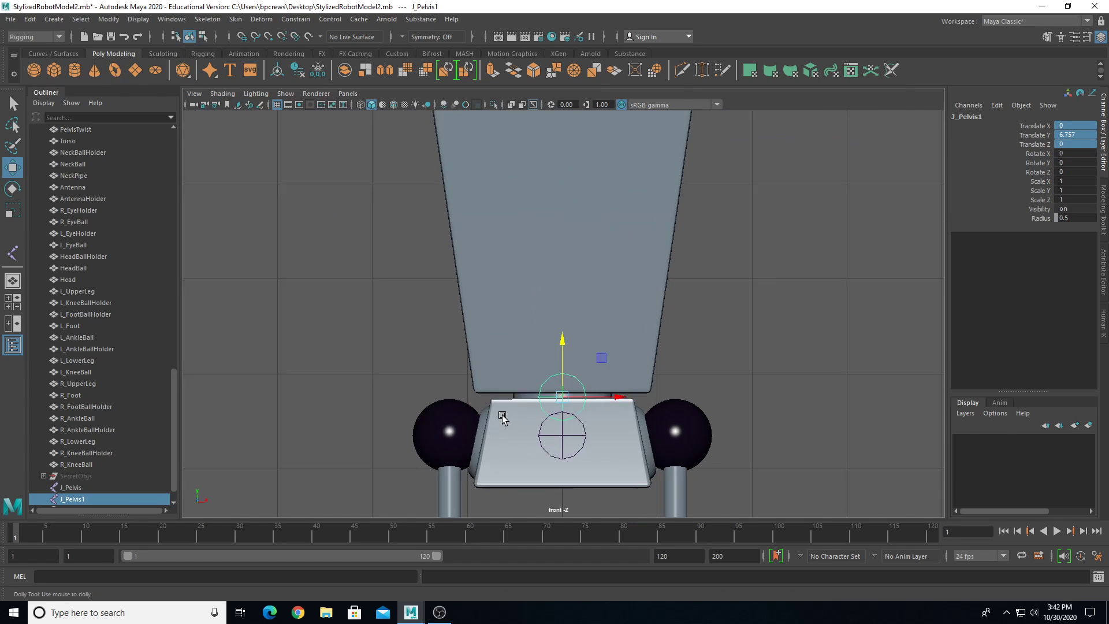
pyautogui.keyDown('alt'); pyautogui.moveTo(551, 276); pyautogui.dragTo(547, 237, button='middle'); pyautogui.keyUp('alt')
pyautogui.moveTo(576, 325); pyautogui.dragTo(575, 319)
# - Check the duplicated joint's placement against the waist disc in wireframe and in the perspective view
pyautogui.scroll(-6, 575, 320)
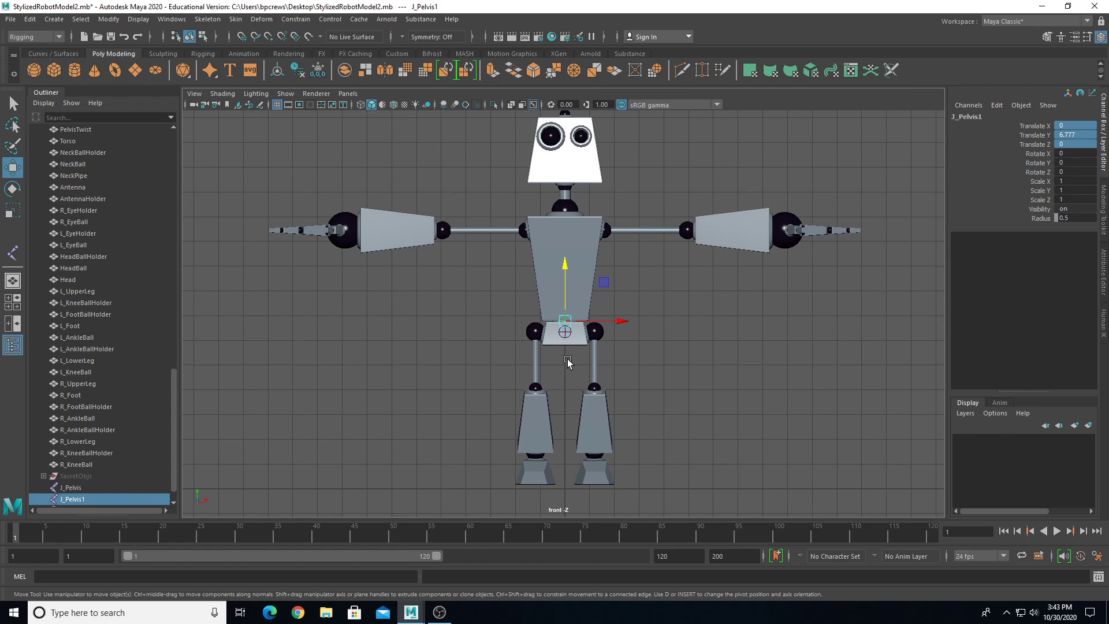
pyautogui.scroll(5, 567, 364)
pyautogui.scroll(4, 547, 340)
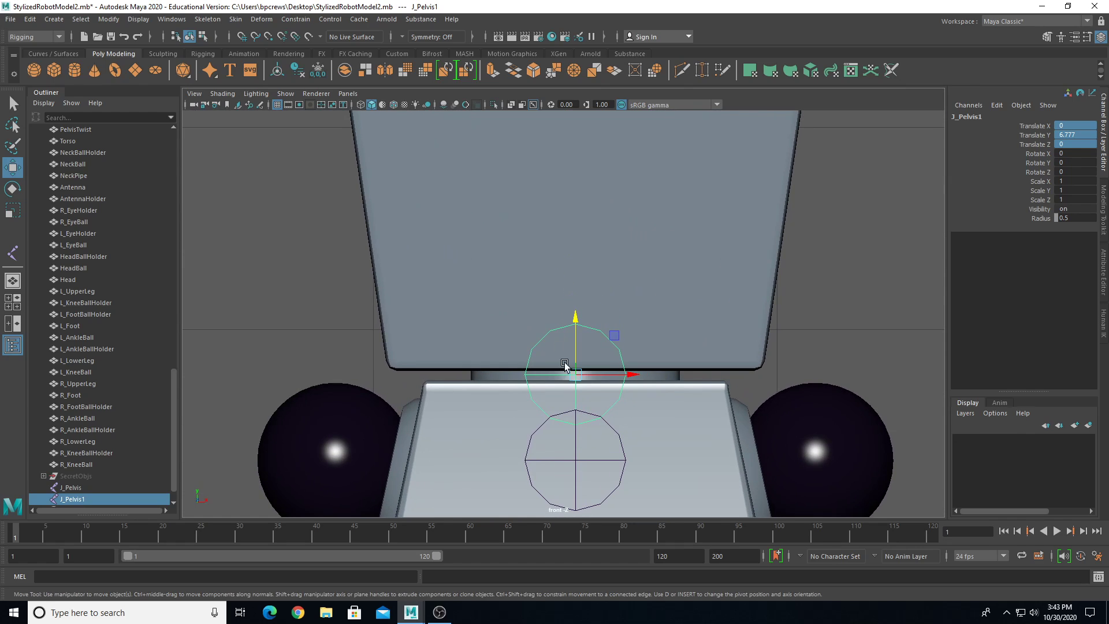
pyautogui.press('4')
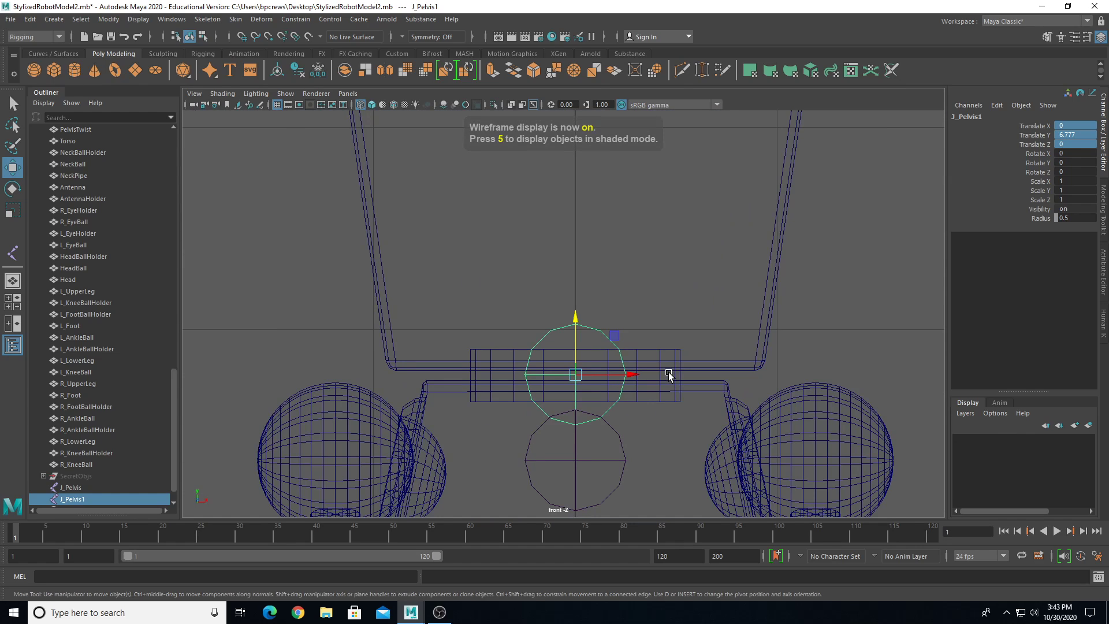
pyautogui.press('5')
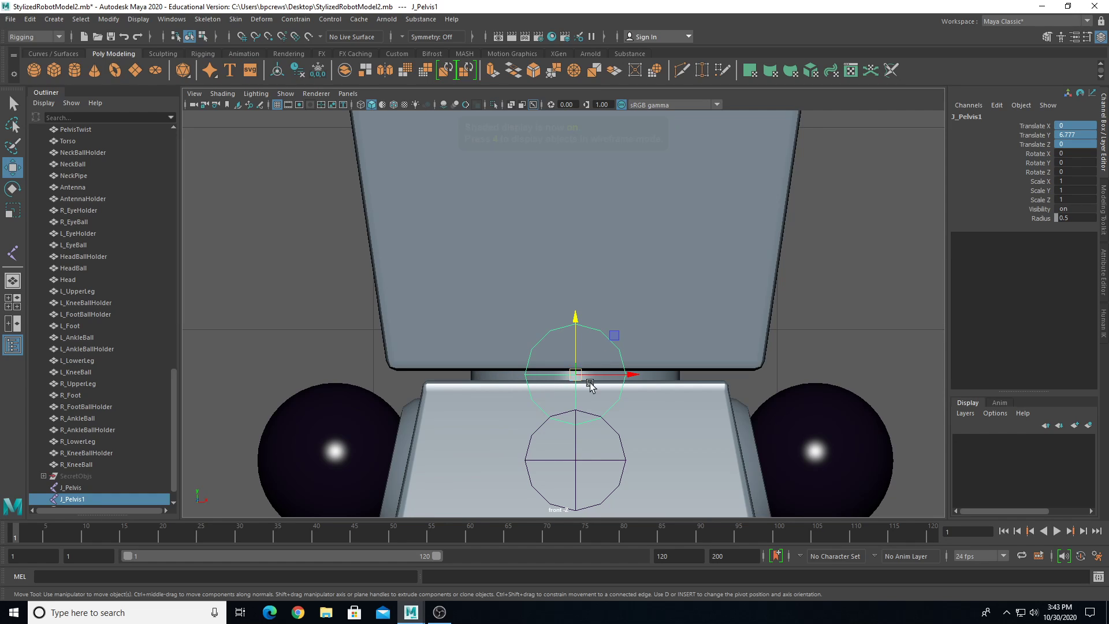
pyautogui.press('space')
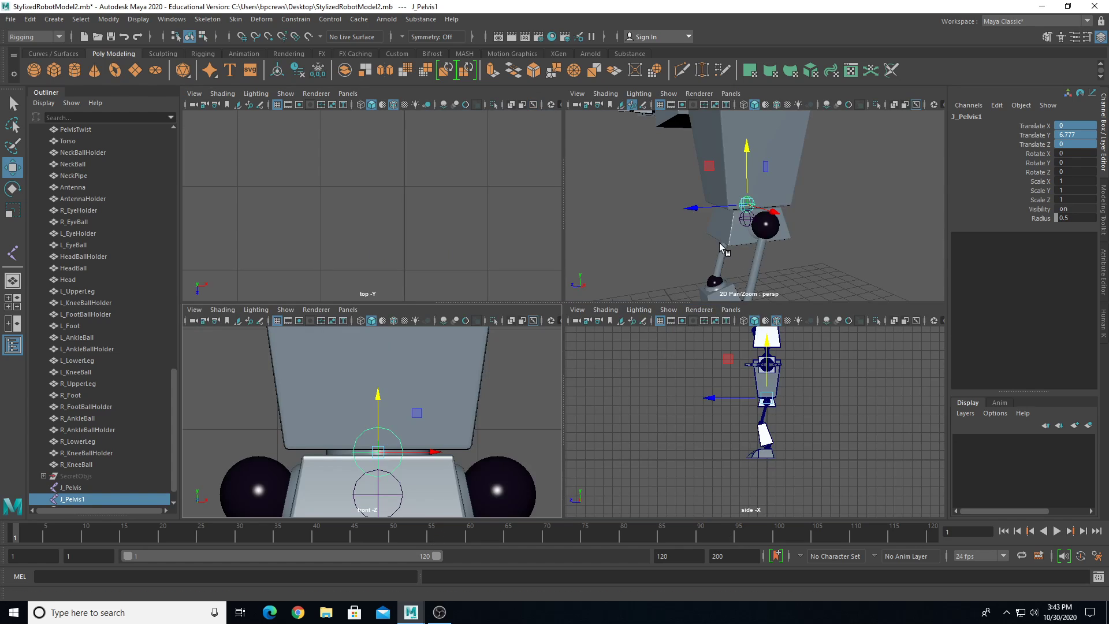
pyautogui.press('space')
pyautogui.keyDown('alt'); pyautogui.moveTo(668, 253); pyautogui.dragTo(728, 265); pyautogui.keyUp('alt')
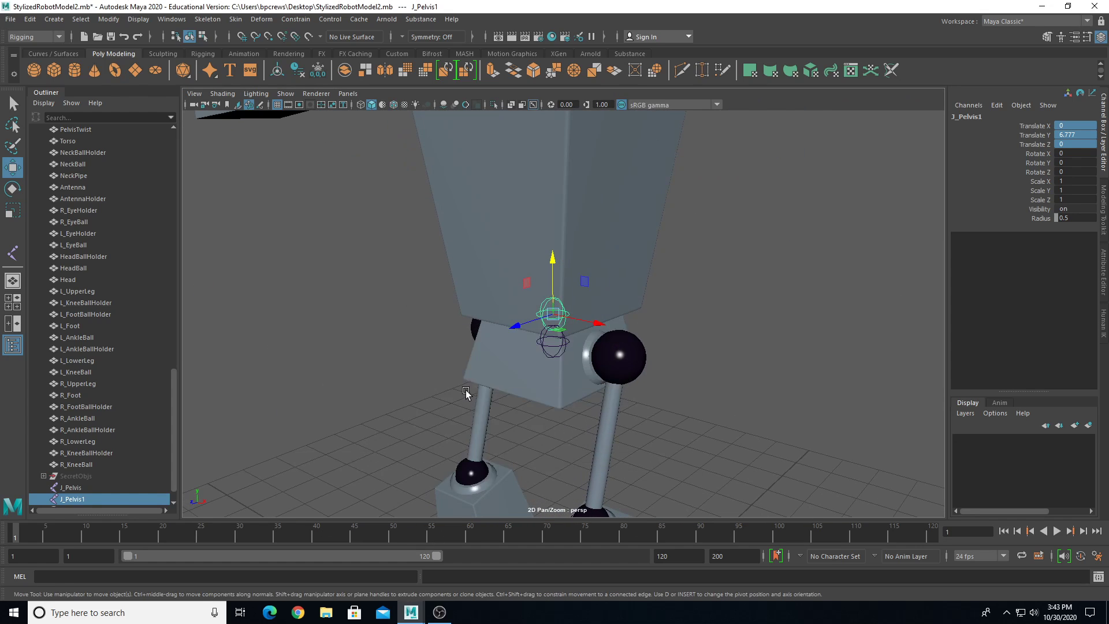
# - In the front view, duplicate the waist joint and raise the copy to about Y 10.49, level with the shoulder balls in the upper torso
pyautogui.press('space')
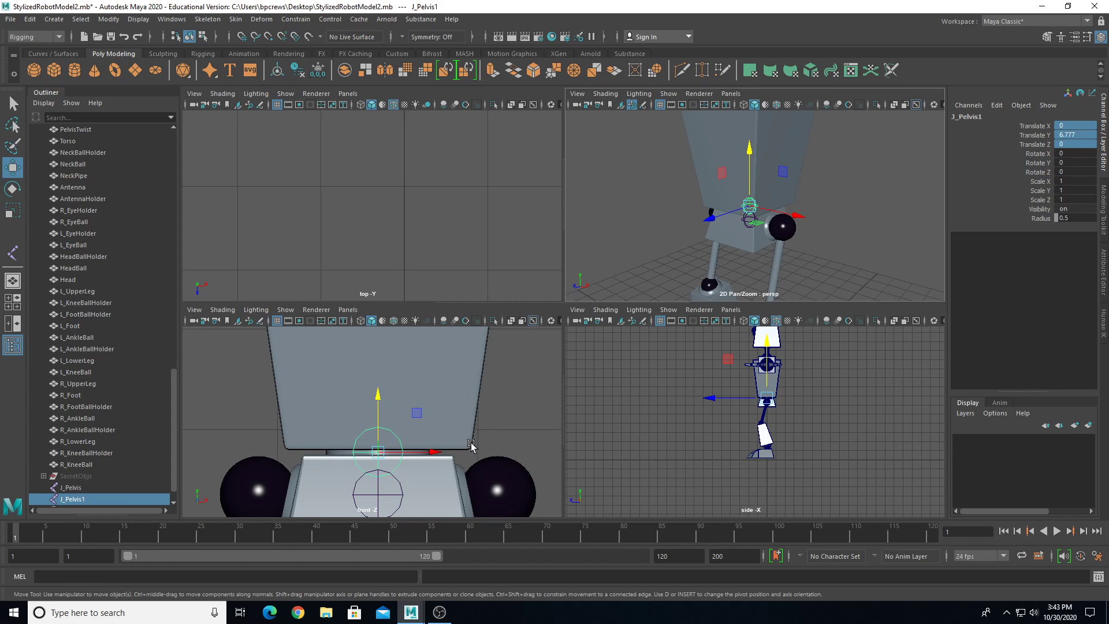
pyautogui.press('space')
pyautogui.press('a')
pyautogui.keyDown('alt'); pyautogui.moveTo(539, 352); pyautogui.dragTo(551, 417, button='right'); pyautogui.keyUp('alt')
pyautogui.keyDown('alt'); pyautogui.moveTo(438, 322); pyautogui.dragTo(352, 349, button='middle'); pyautogui.keyUp('alt')
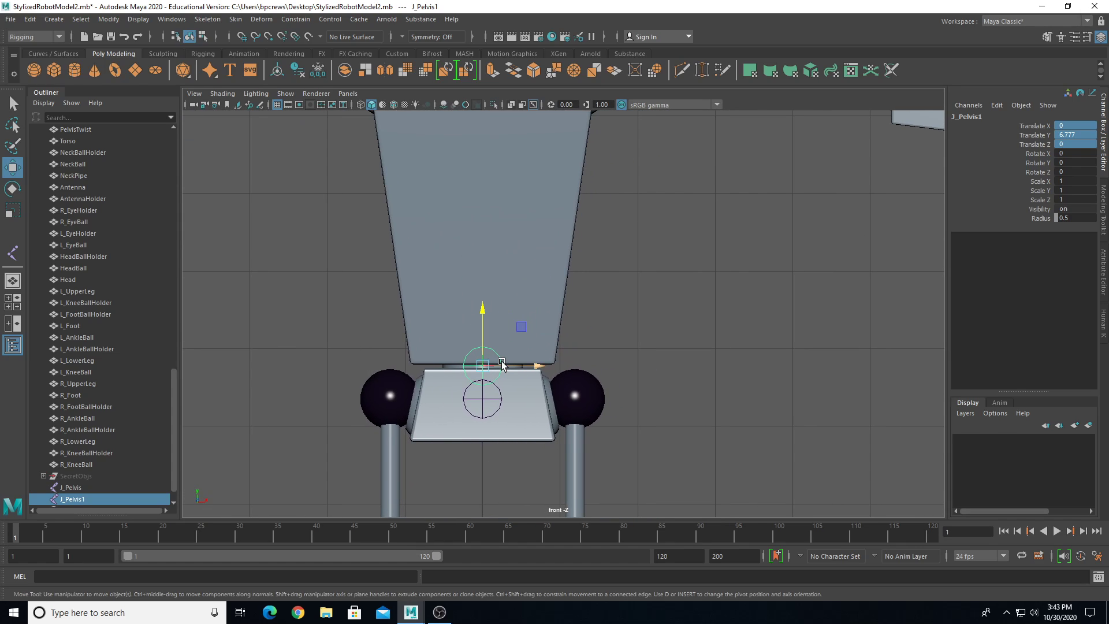
pyautogui.hotkey('ctrl', 'd')
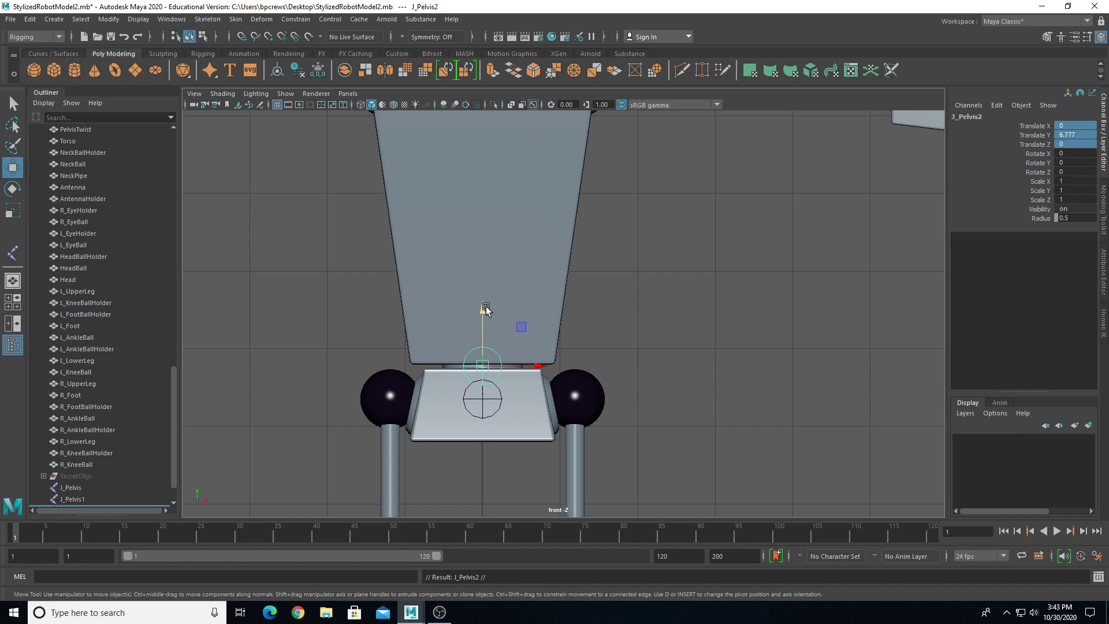
pyautogui.moveTo(483, 324); pyautogui.dragTo(483, 109)
pyautogui.keyDown('alt'); pyautogui.moveTo(457, 199); pyautogui.dragTo(445, 385, button='middle'); pyautogui.keyUp('alt')
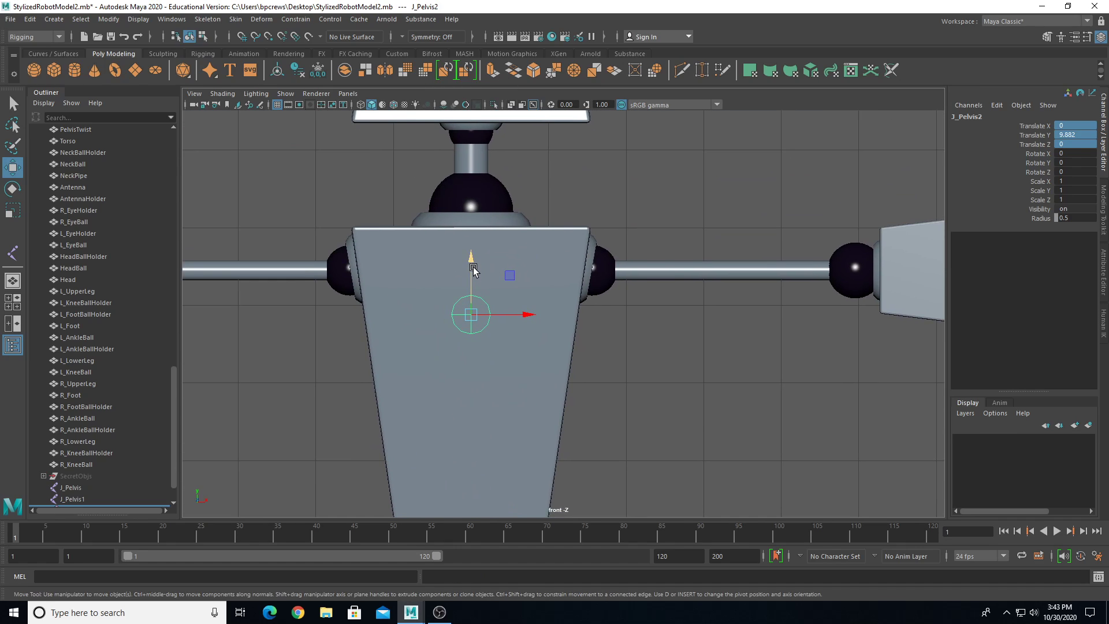
pyautogui.moveTo(473, 267); pyautogui.dragTo(482, 220)
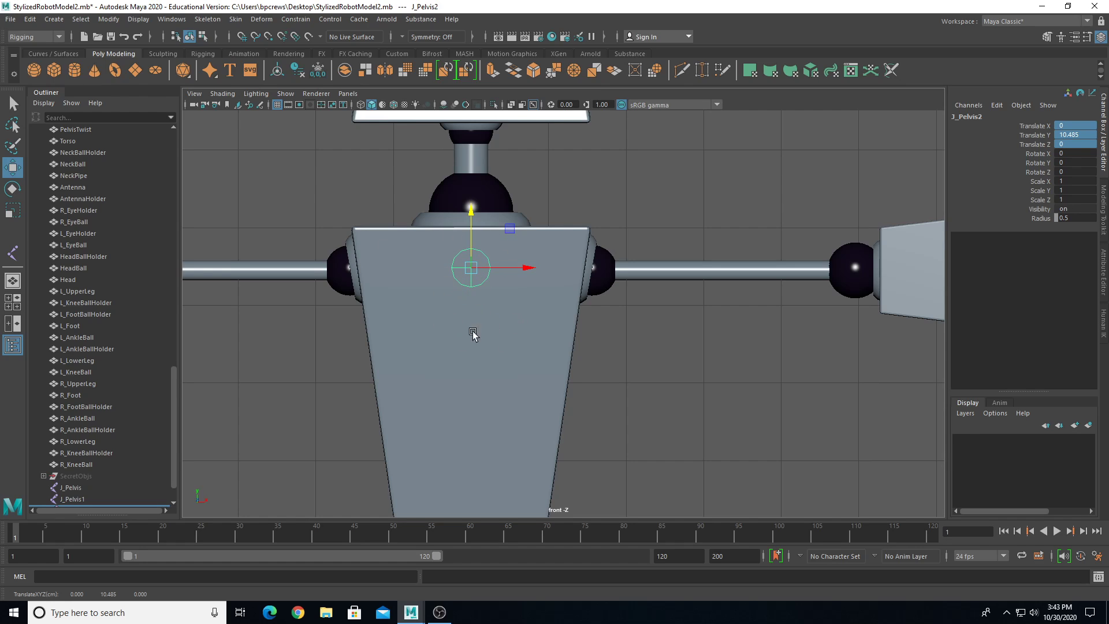
# - Examine the upper torso joint's position relative to the neck, shoulders and lower joints in the perspective view
pyautogui.press('space')
pyautogui.press('space')
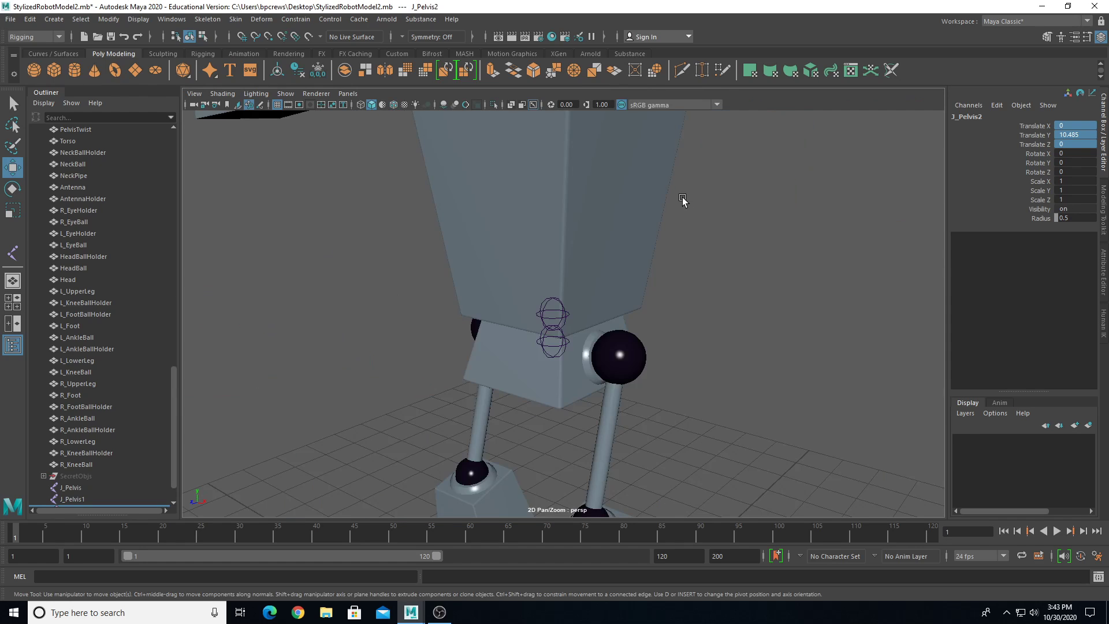
pyautogui.keyDown('alt'); pyautogui.moveTo(682, 196); pyautogui.dragTo(607, 344); pyautogui.keyUp('alt')
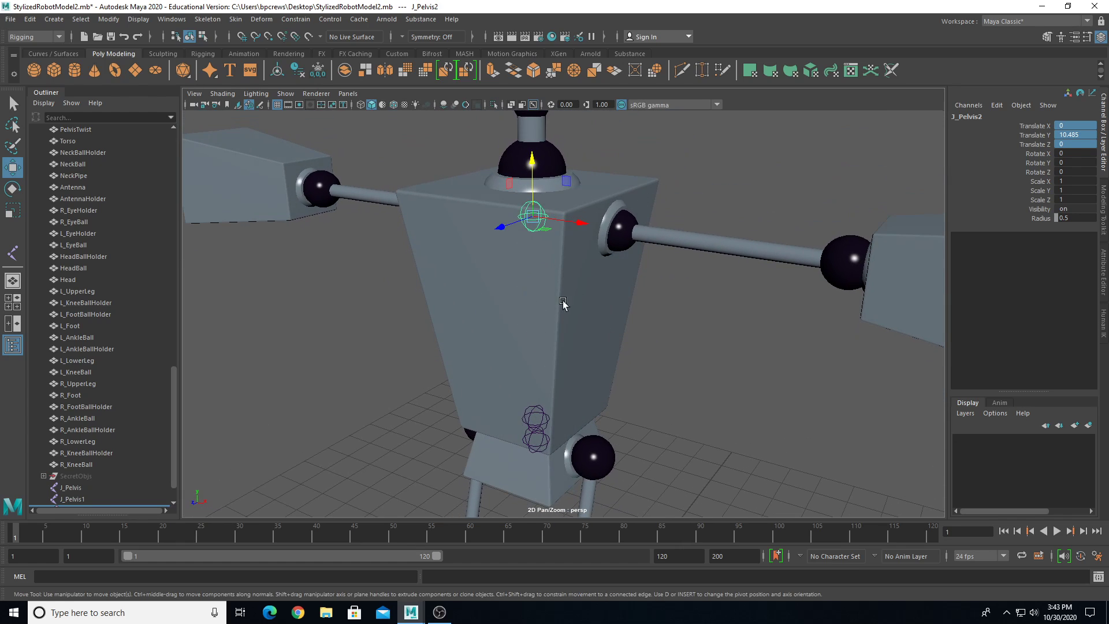
pyautogui.keyDown('alt'); pyautogui.moveTo(530, 286); pyautogui.dragTo(557, 290); pyautogui.keyUp('alt')
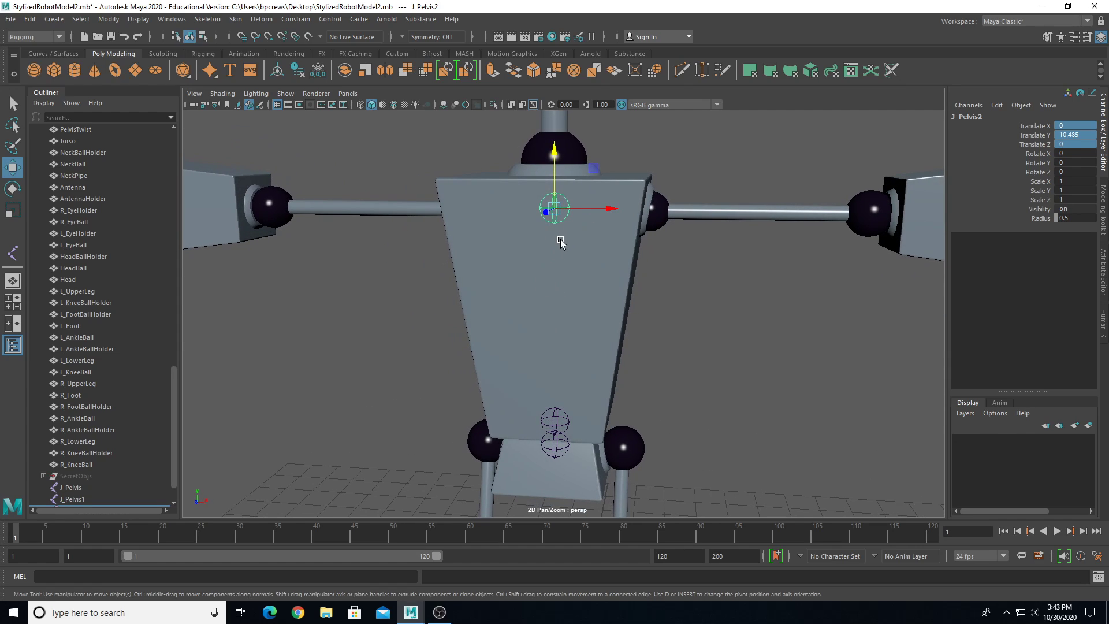
pyautogui.scroll(-6, 564, 230)
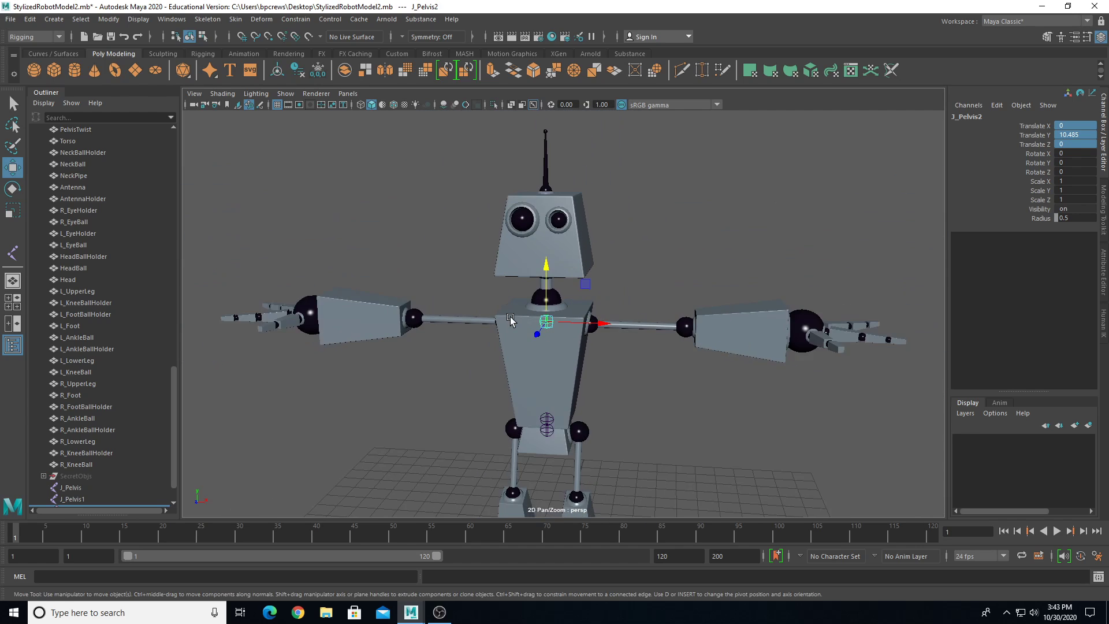
pyautogui.scroll(10, 542, 322)
pyautogui.keyDown('alt'); pyautogui.moveTo(529, 260); pyautogui.dragTo(565, 292, button='middle'); pyautogui.keyUp('alt')
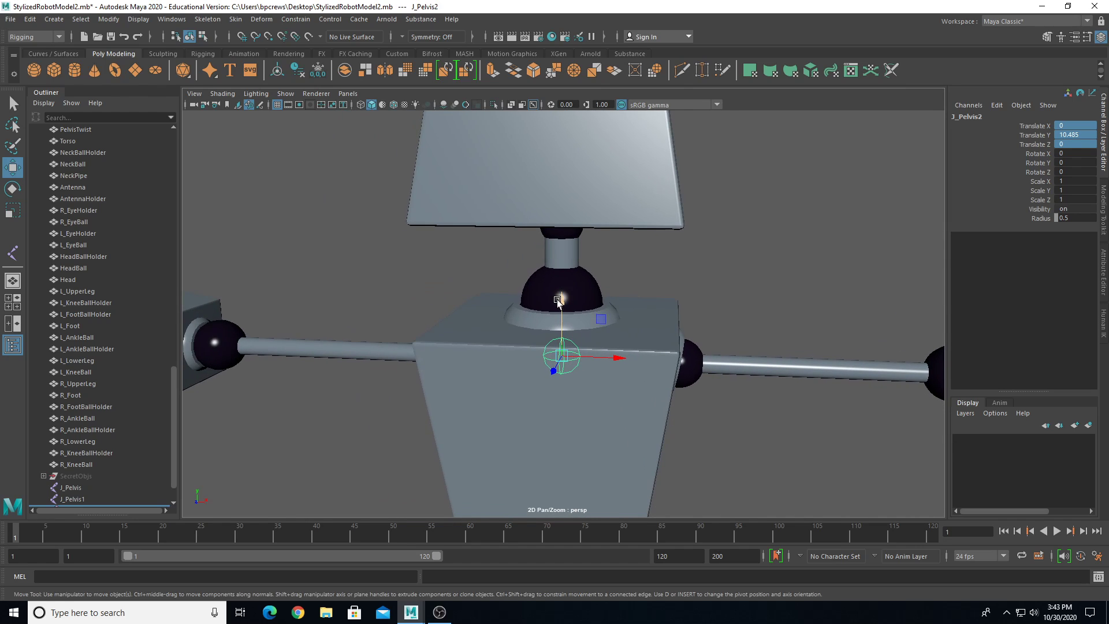
pyautogui.scroll(-6, 520, 371)
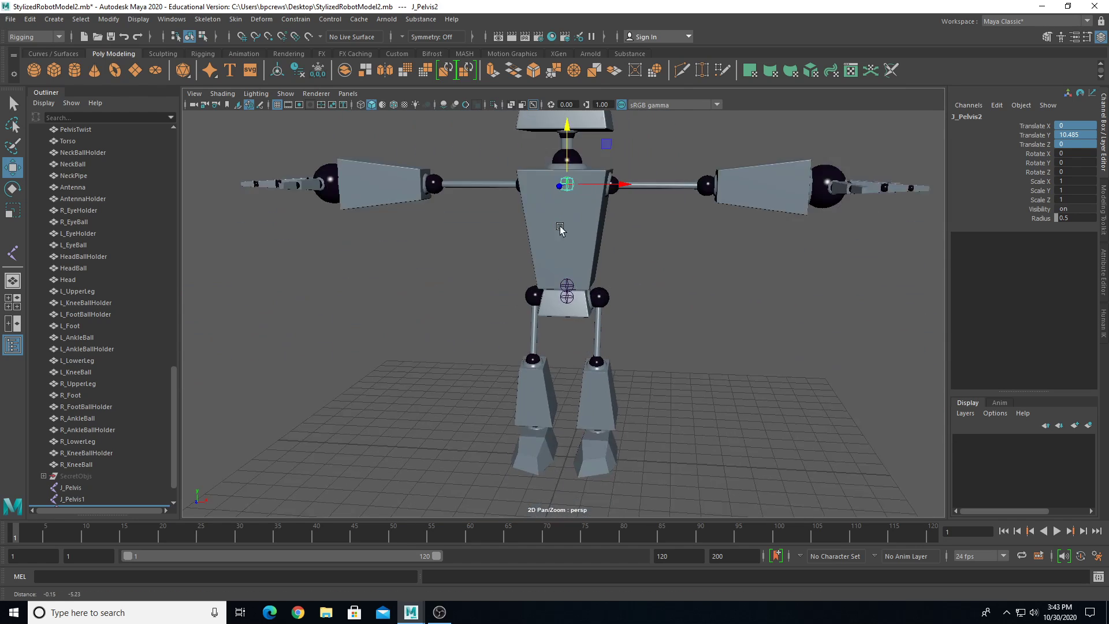
# - Rename the joint at the waist, just above J_Pelvis, J_Spine1
pyautogui.scroll(3, 558, 168)
pyautogui.click(568, 148)
pyautogui.keyDown('alt'); pyautogui.moveTo(577, 142); pyautogui.dragTo(558, 224, button='middle'); pyautogui.keyUp('alt')
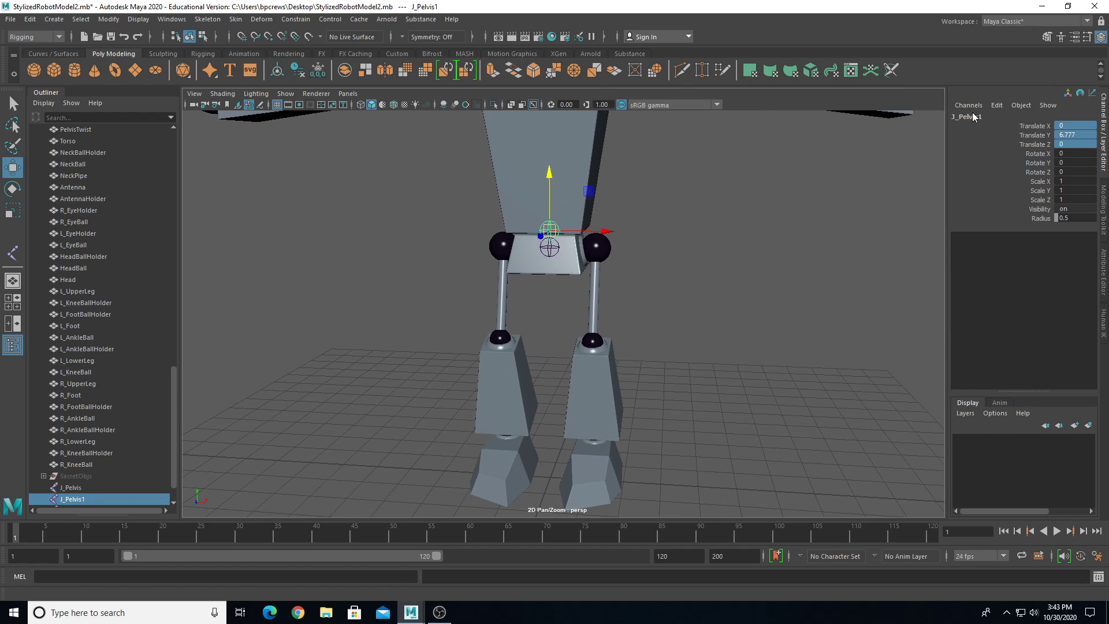
pyautogui.moveTo(953, 116); pyautogui.dragTo(965, 111)
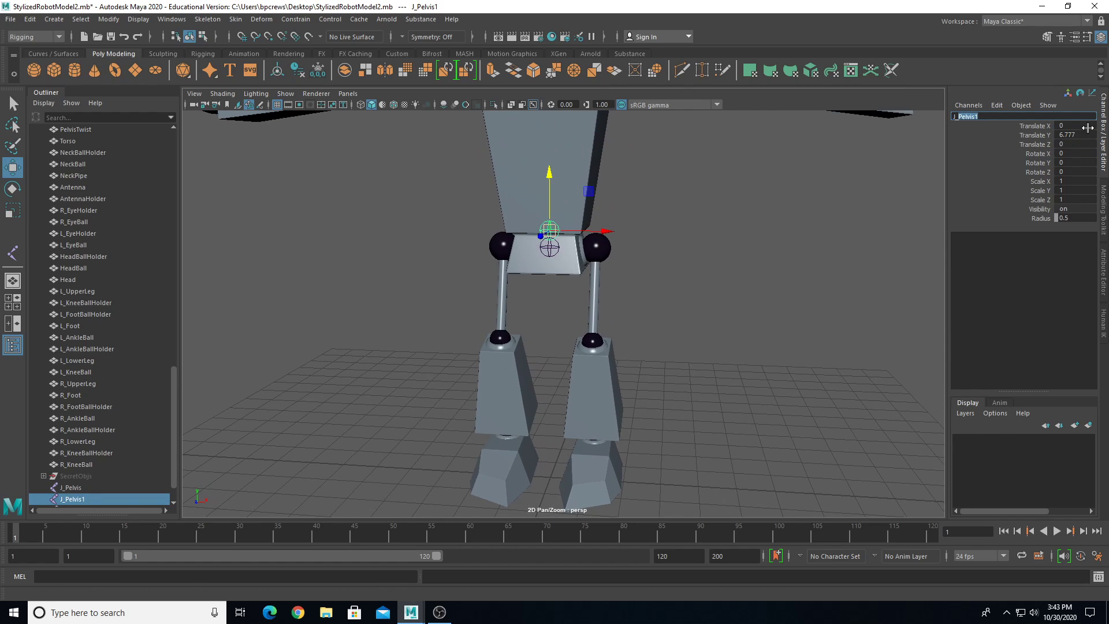
pyautogui.write('J_Spine1')
pyautogui.press('Return')
# - Rename the upper torso joint J_Spine2
pyautogui.keyDown('alt'); pyautogui.moveTo(542, 165); pyautogui.dragTo(541, 324, button='middle'); pyautogui.keyUp('alt')
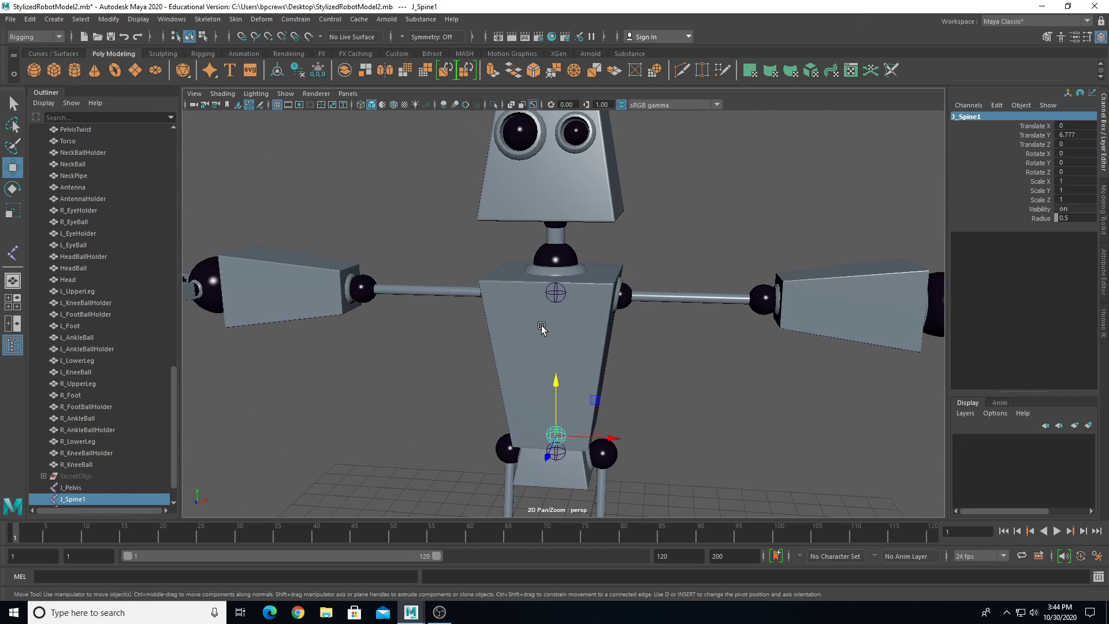
pyautogui.click(557, 291)
pyautogui.click(957, 117)
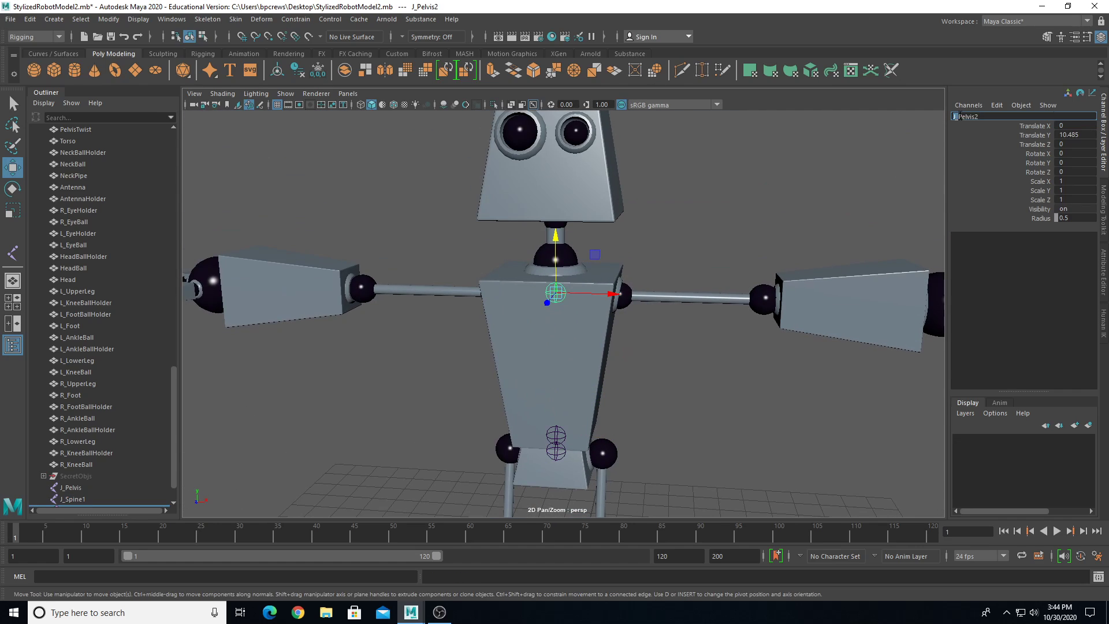
pyautogui.write('J_Spine2')
pyautogui.press('Return')
# - Duplicate J_Spine2 and raise the copy to about Y 11.09, at the base of the neck ball
pyautogui.scroll(5, 586, 323)
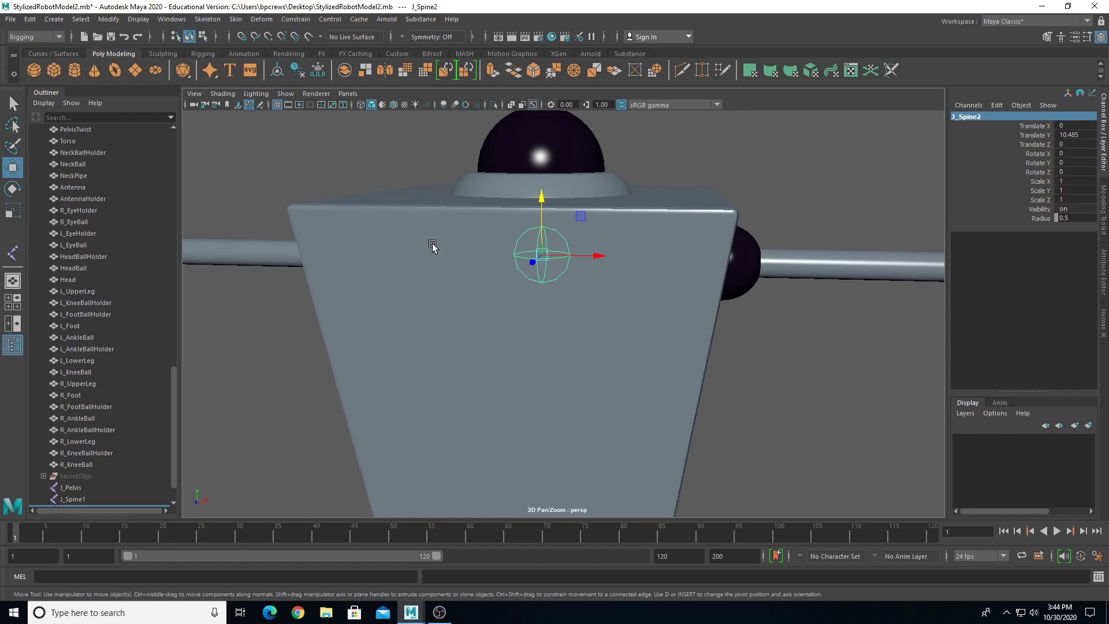
pyautogui.scroll(2, 502, 254)
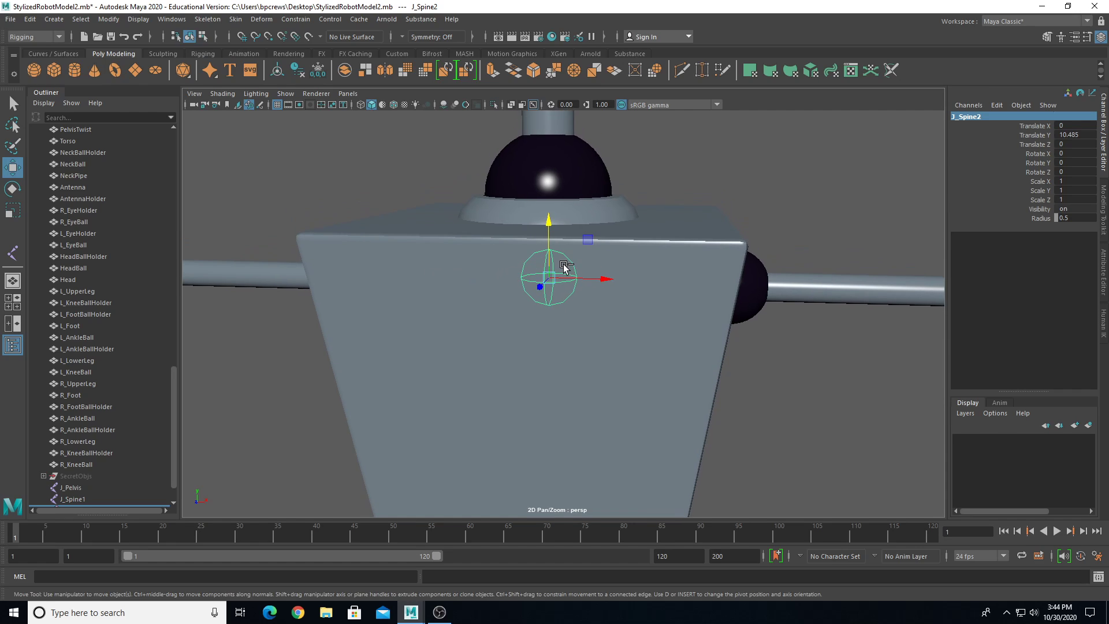
pyautogui.hotkey('ctrl', 'd')
pyautogui.moveTo(556, 257); pyautogui.dragTo(557, 188)
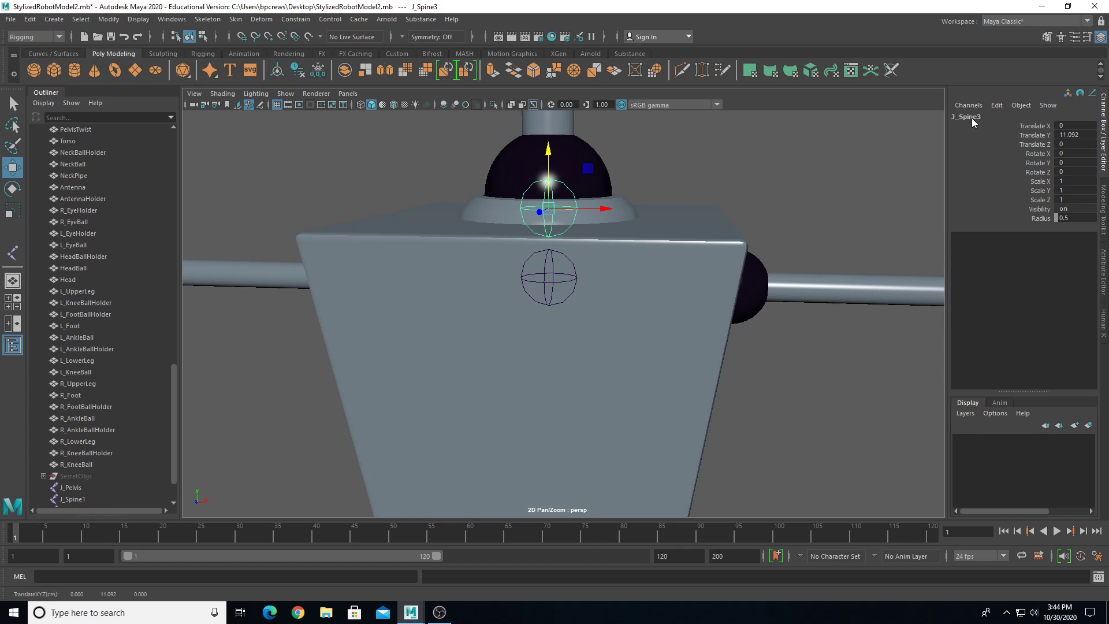
# - Rename the duplicated joint at the neck base J_Neck
pyautogui.click(963, 118)
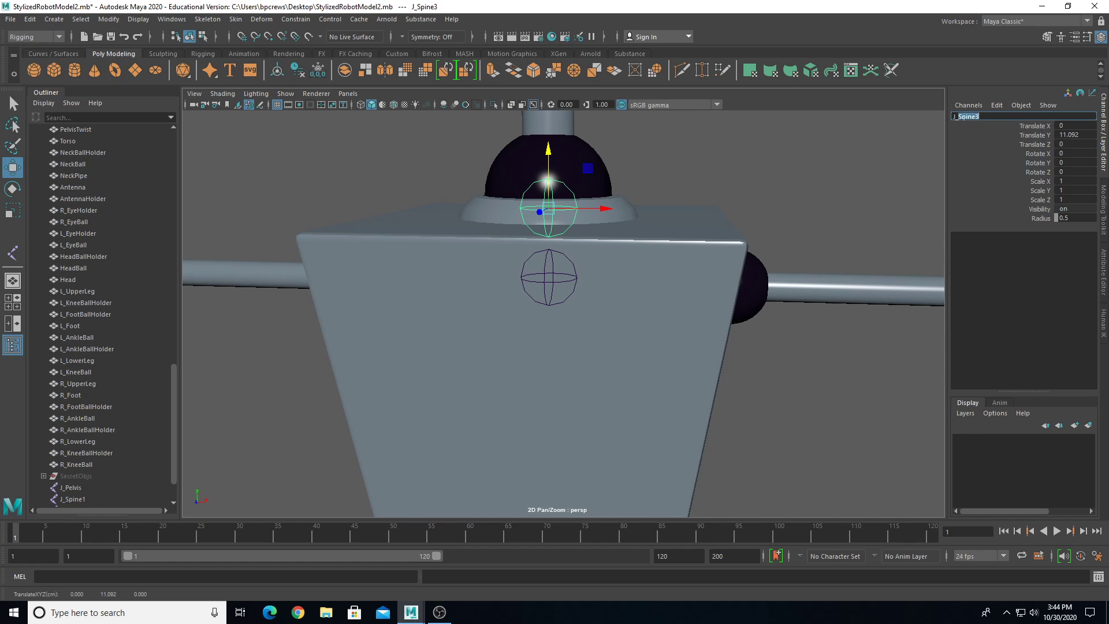
pyautogui.write('J_Neck')
pyautogui.press('Return')
pyautogui.keyDown('alt'); pyautogui.moveTo(612, 177); pyautogui.dragTo(598, 239); pyautogui.keyUp('alt')
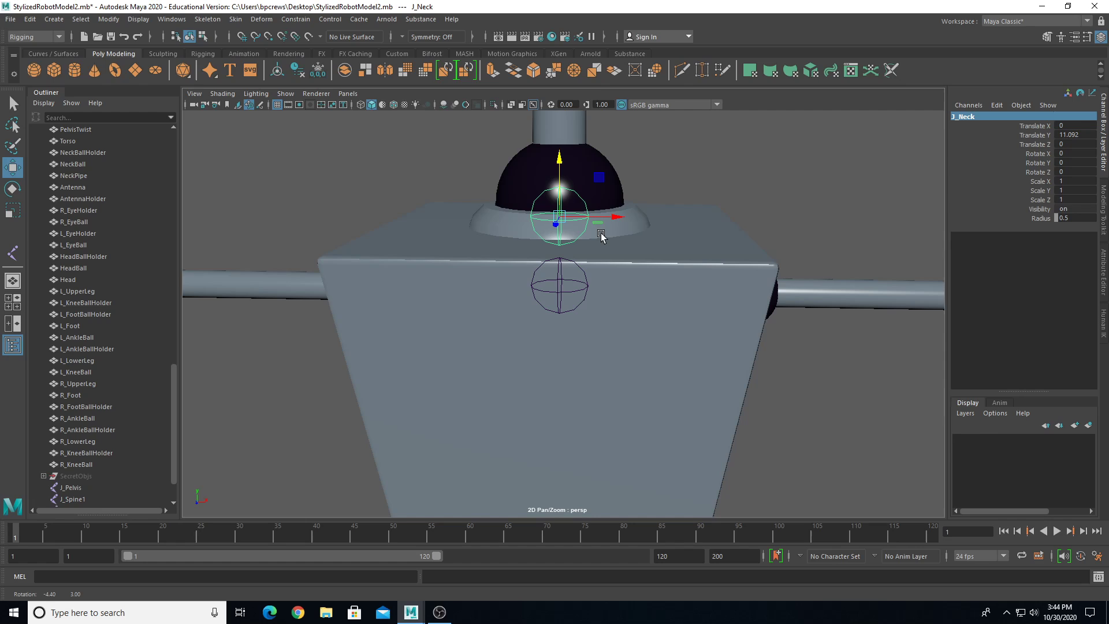
# - Raise J_Neck to about Y 11.396, in the middle of the visible part of the neck ball
pyautogui.click(601, 166)
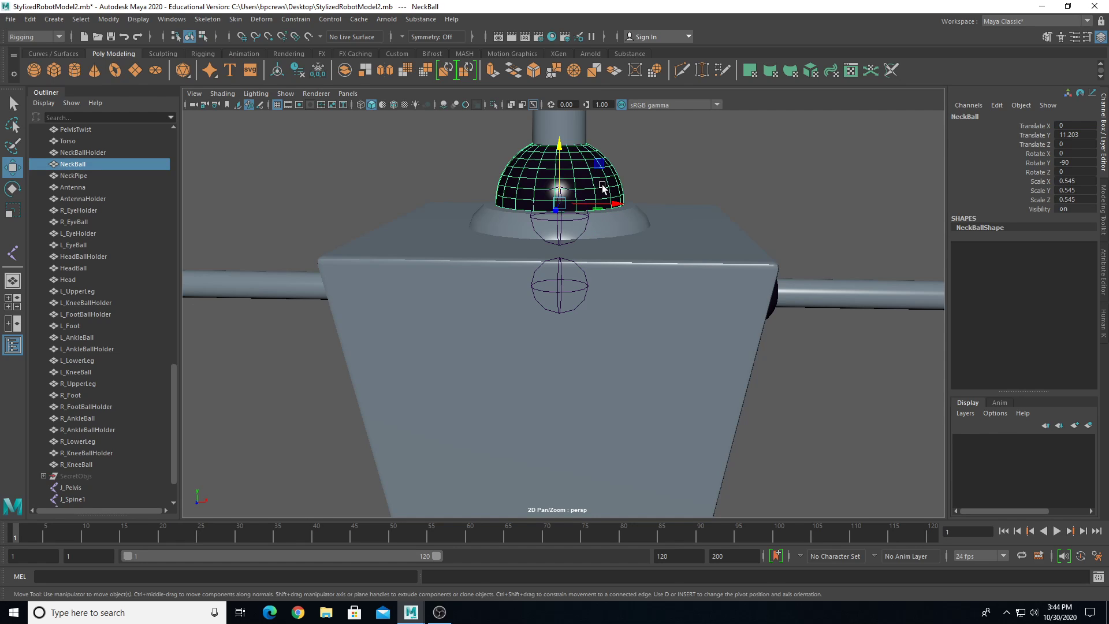
pyautogui.scroll(4, 560, 249)
pyautogui.keyDown('alt'); pyautogui.moveTo(560, 246); pyautogui.dragTo(548, 281, button='middle'); pyautogui.keyUp('alt')
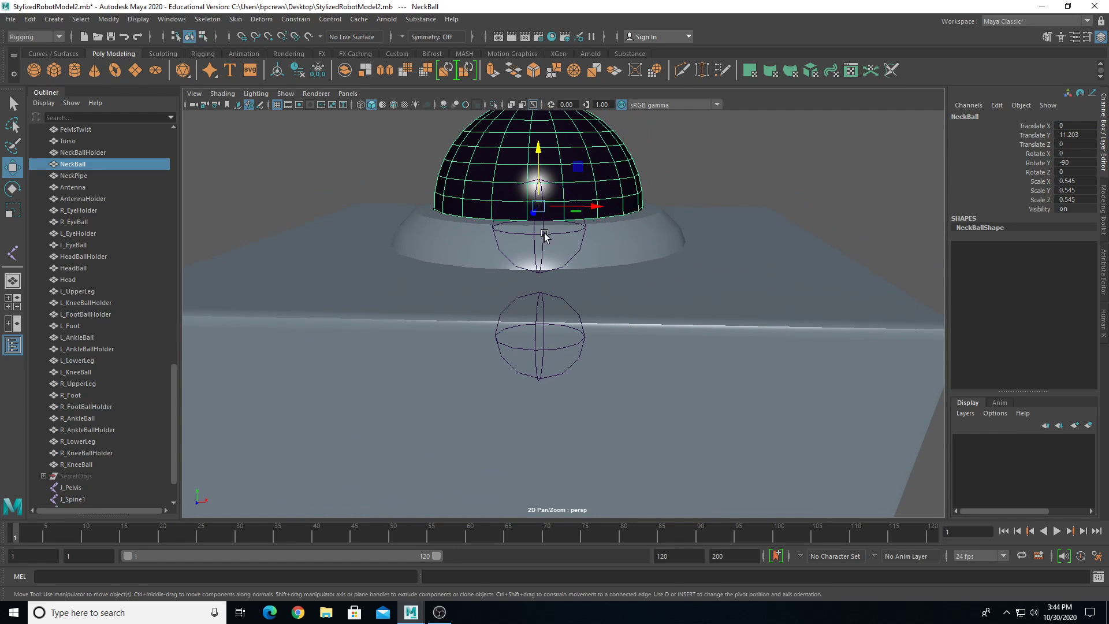
pyautogui.click(543, 232)
pyautogui.moveTo(537, 187); pyautogui.dragTo(544, 123)
pyautogui.scroll(-4, 599, 220)
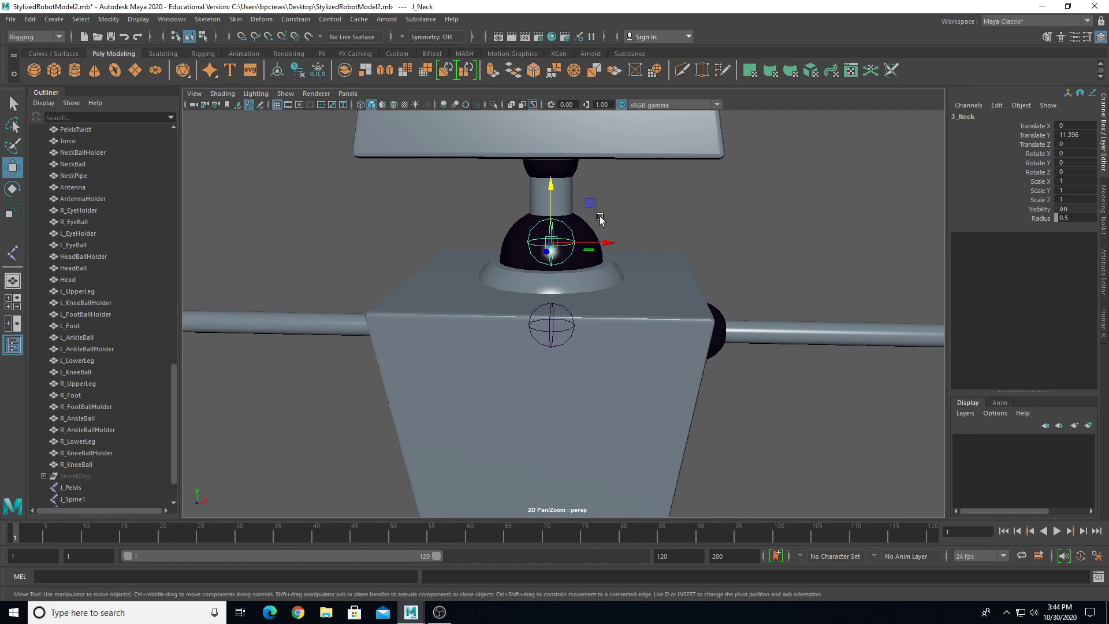
# - Move J_Neck freely by eye toward the centre of NeckBall, to about X -0.011, Y 11.221, Z 0.049
pyautogui.scroll(1, 599, 222)
pyautogui.click(586, 206)
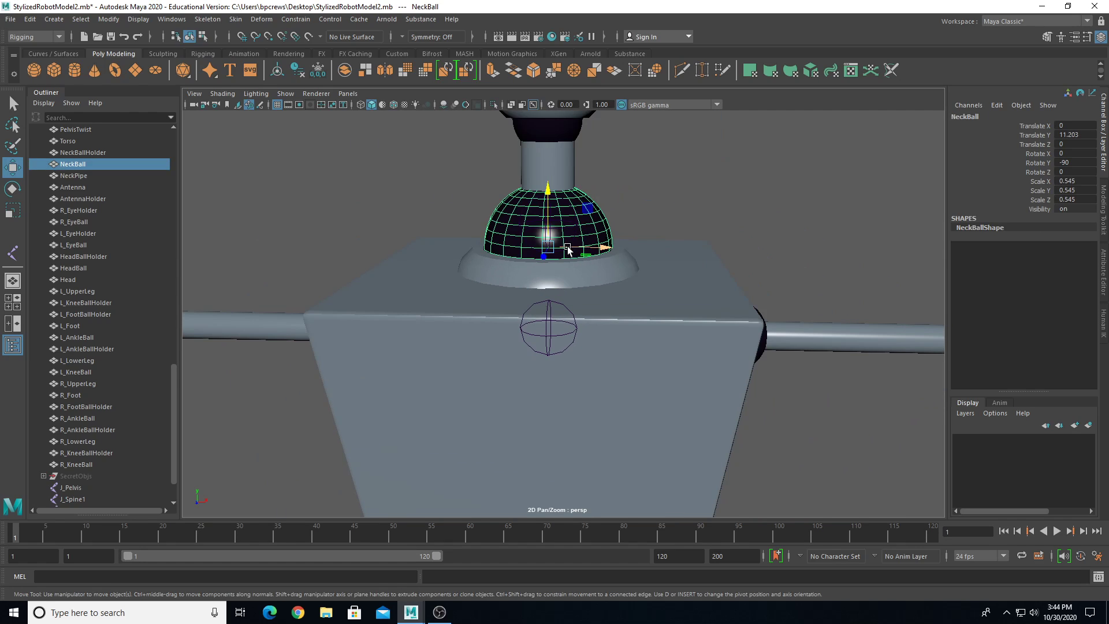
pyautogui.click(635, 199)
pyautogui.click(562, 227)
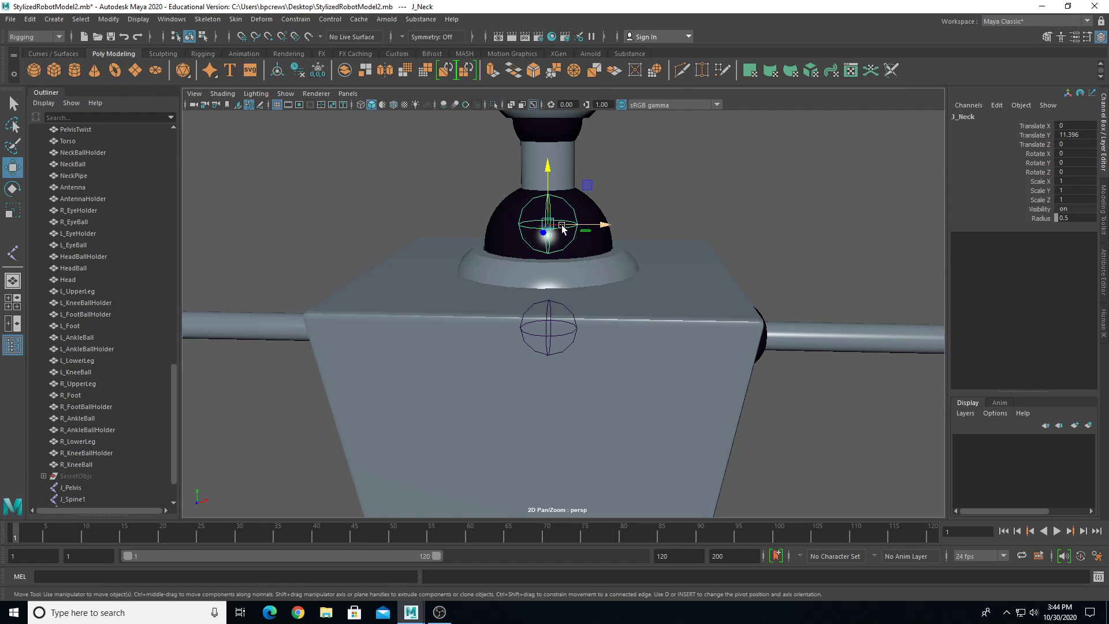
pyautogui.scroll(2, 616, 218)
pyautogui.scroll(2, 613, 228)
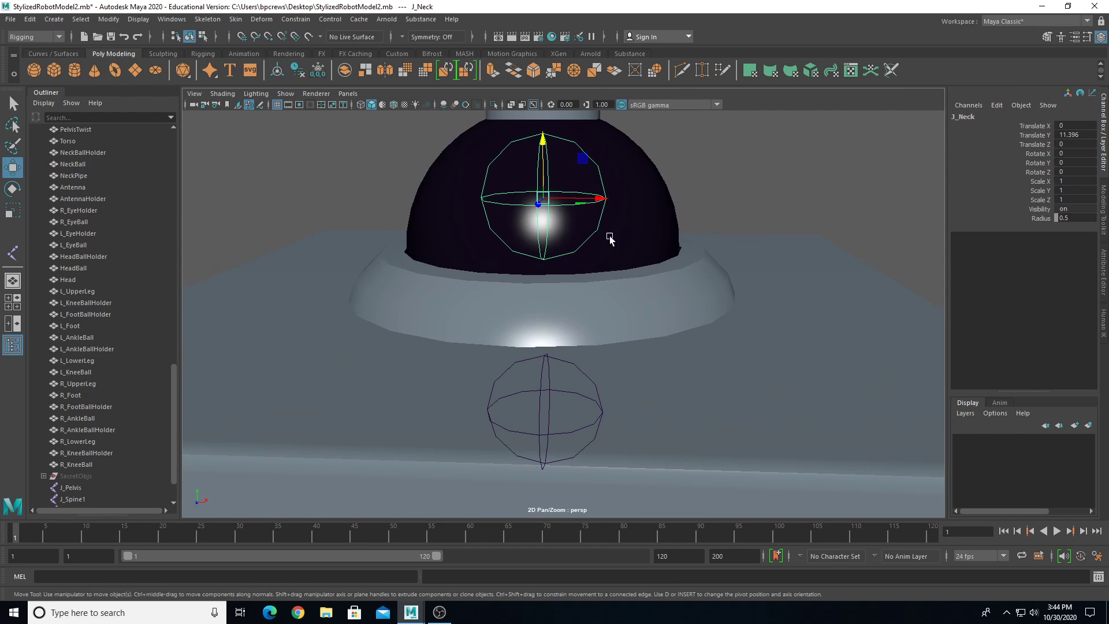
pyautogui.click(631, 190)
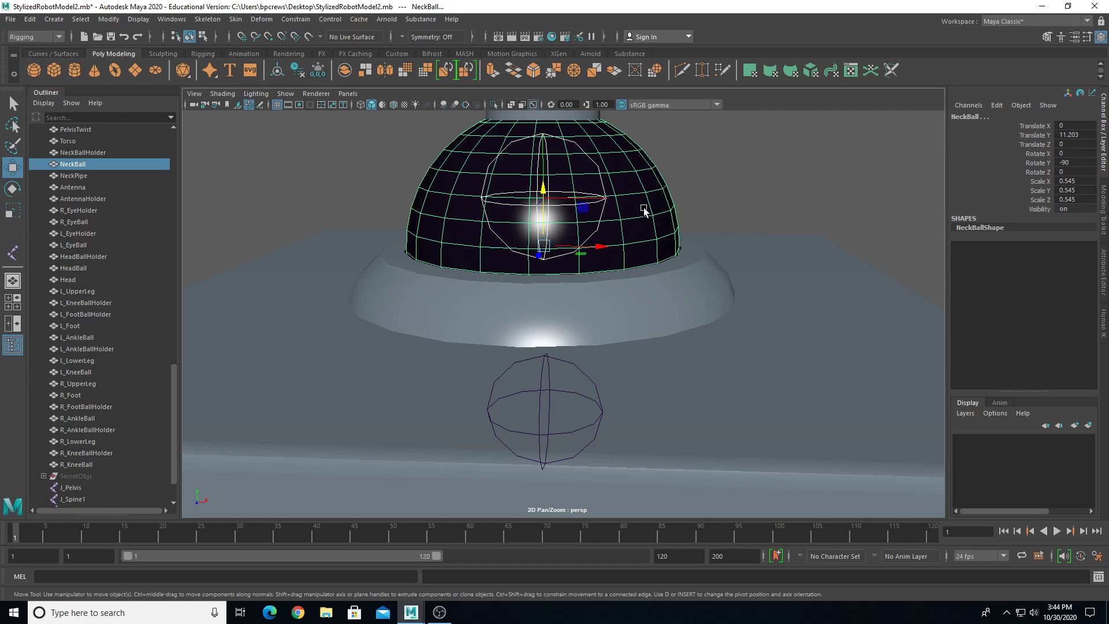
pyautogui.click(555, 215)
pyautogui.moveTo(546, 212); pyautogui.dragTo(539, 248)
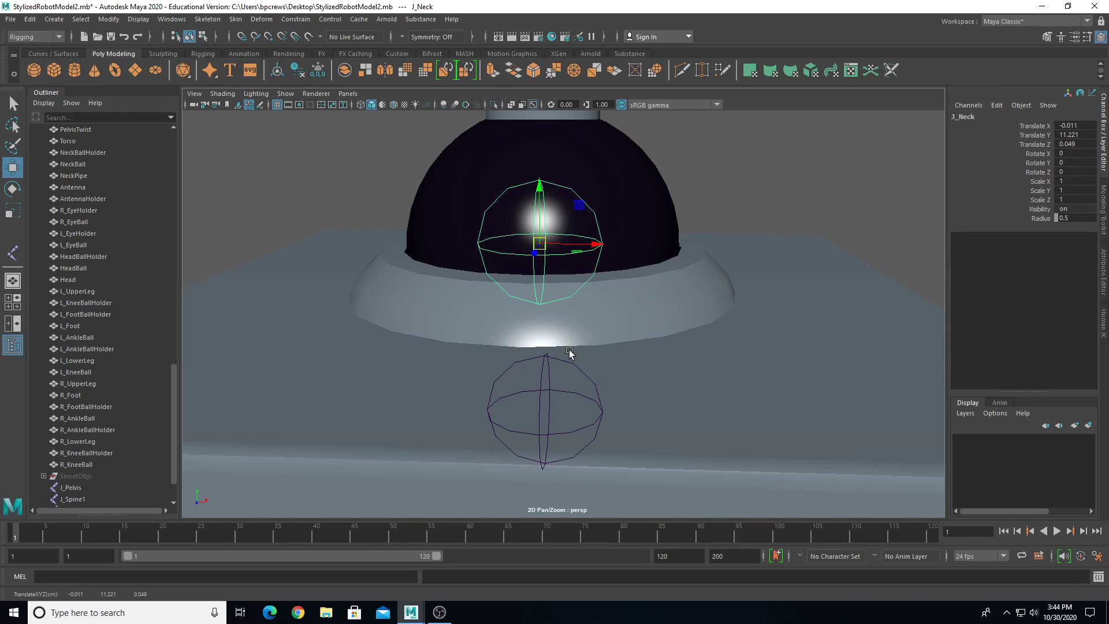
# - Move J_Neck out beside the neck ball, to about X -1.116, Y 11.505
pyautogui.moveTo(574, 203); pyautogui.dragTo(364, 142, button='middle')
pyautogui.moveTo(364, 142); pyautogui.dragTo(300, 133)
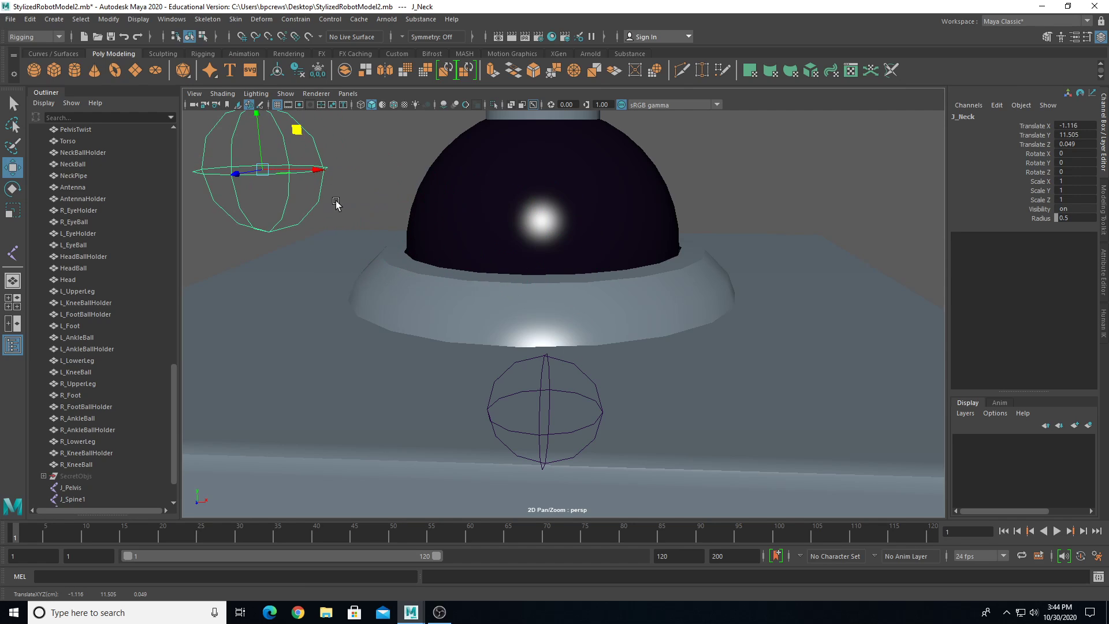
pyautogui.scroll(-5, 387, 222)
# - Turn on the rotate pivot display for NeckBall and show the scene in wireframe
pyautogui.click(578, 281)
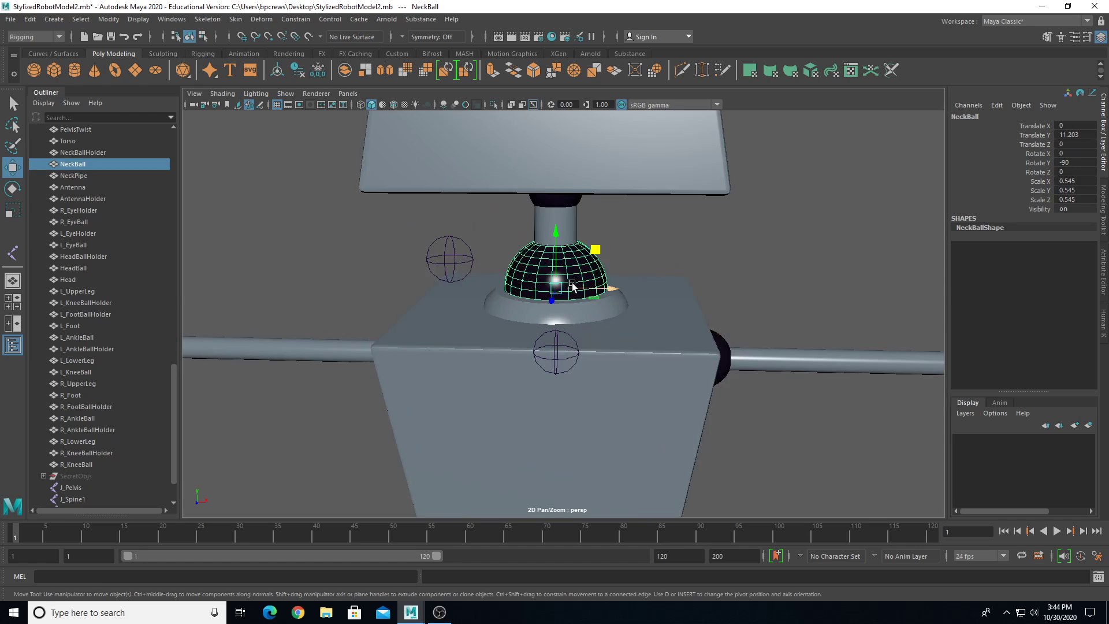
pyautogui.press('f')
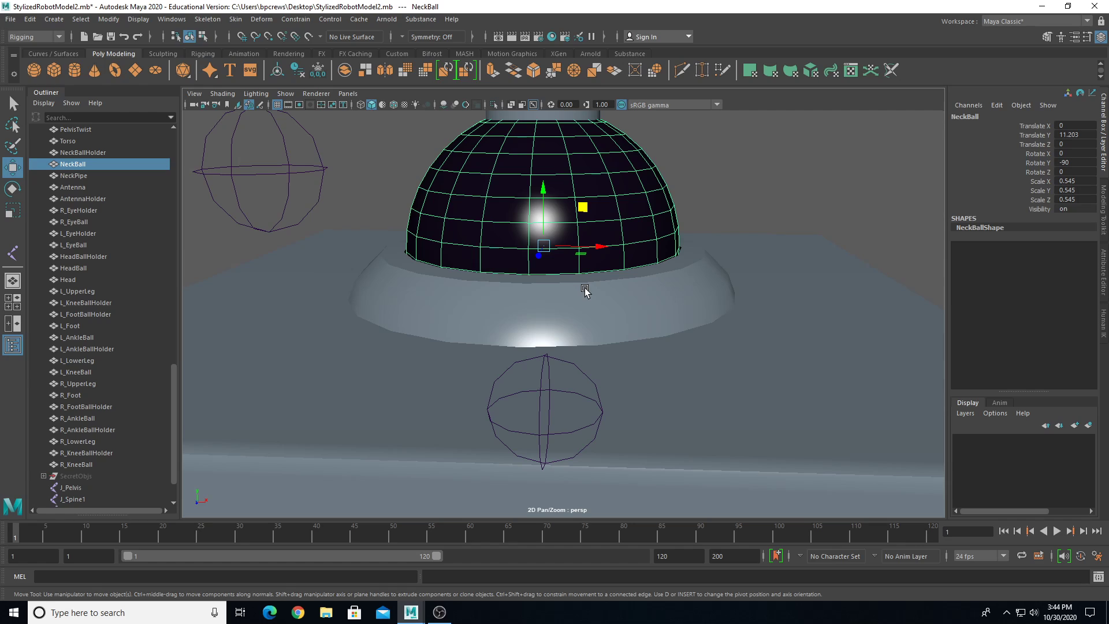
pyautogui.scroll(-3, 585, 291)
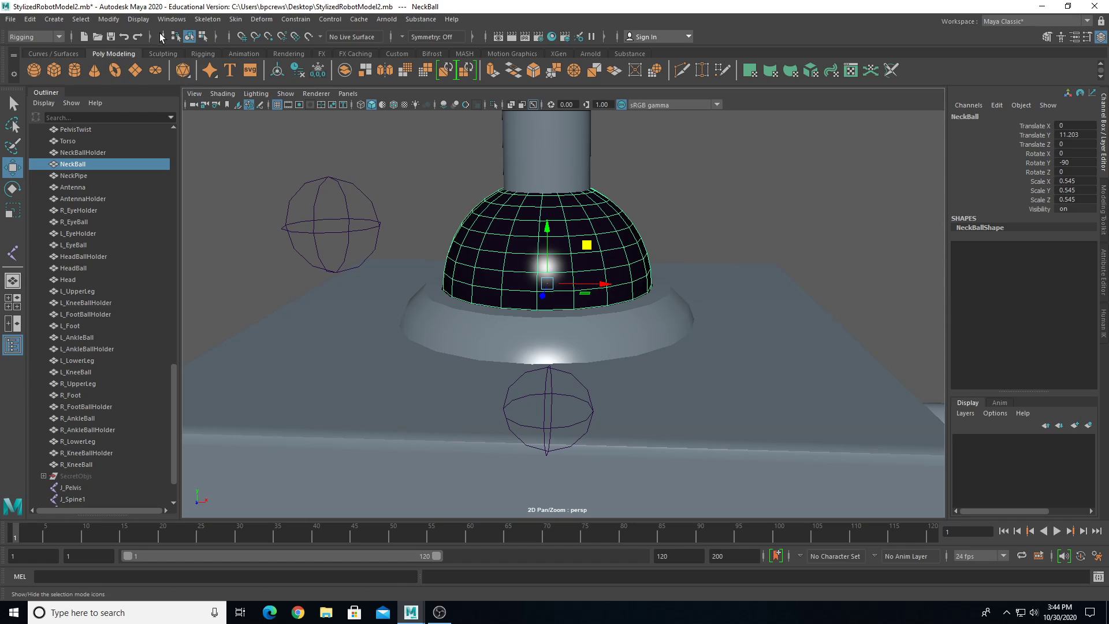
pyautogui.click(138, 19)
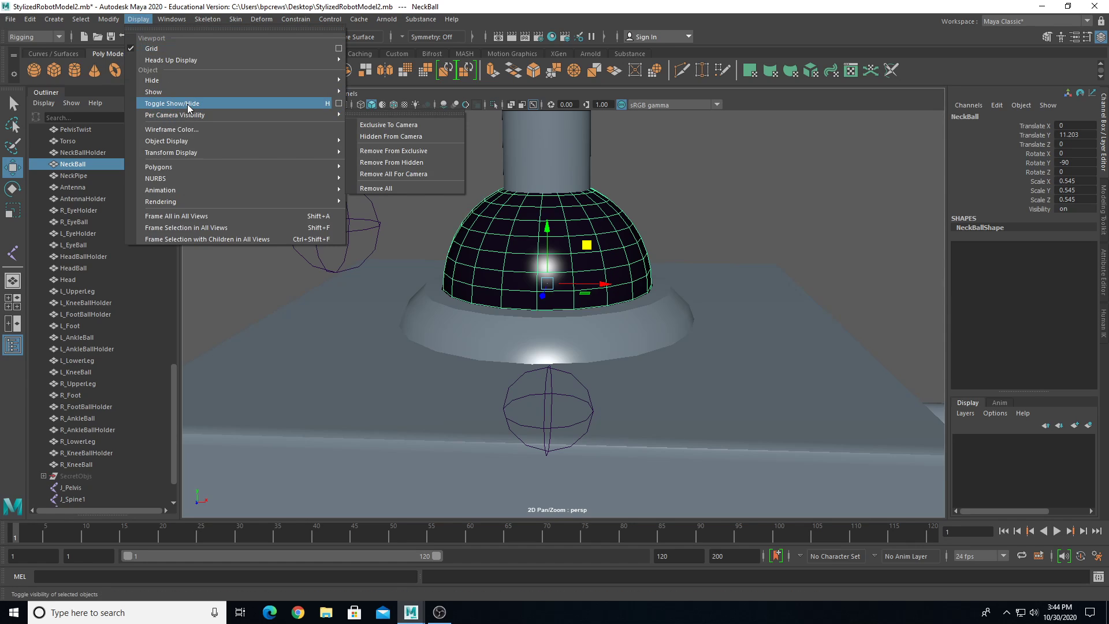
pyautogui.moveTo(181, 153)
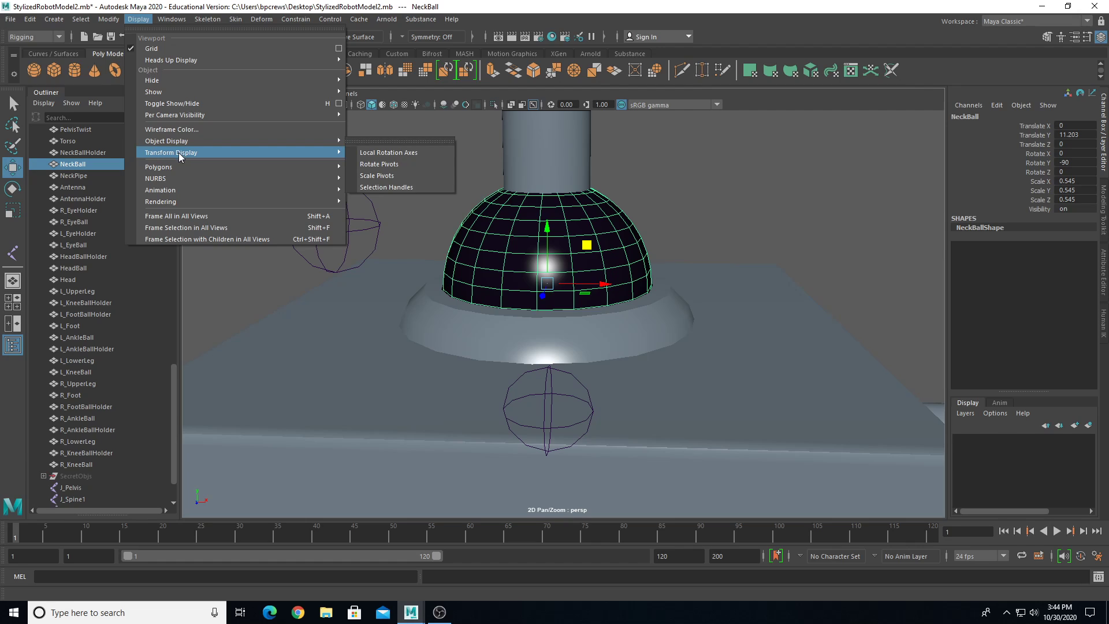
pyautogui.click(381, 165)
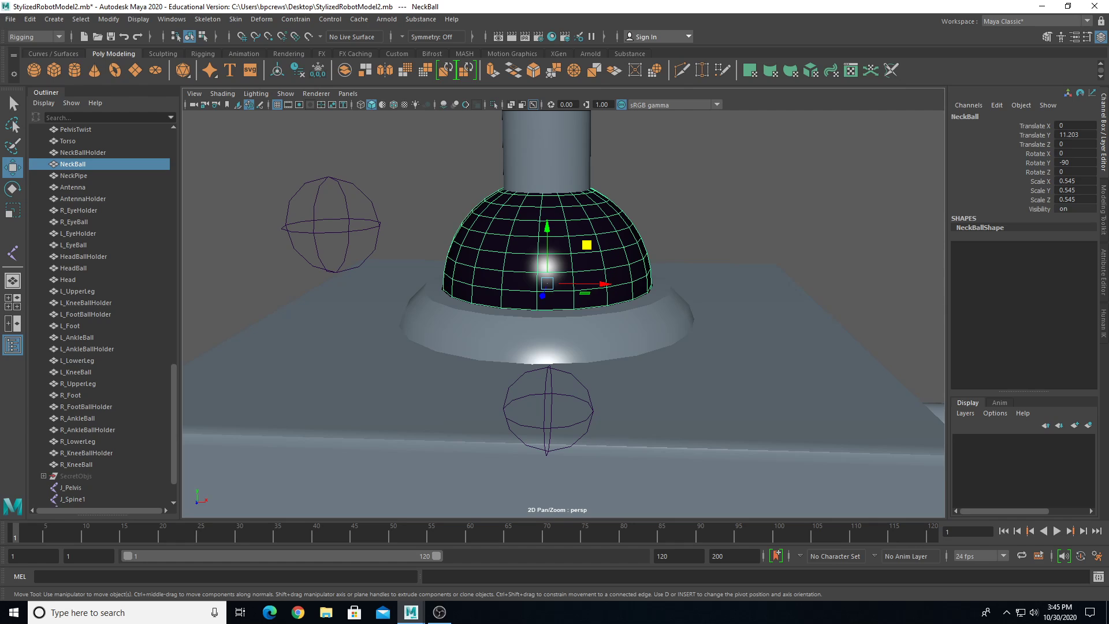
pyautogui.press('4')
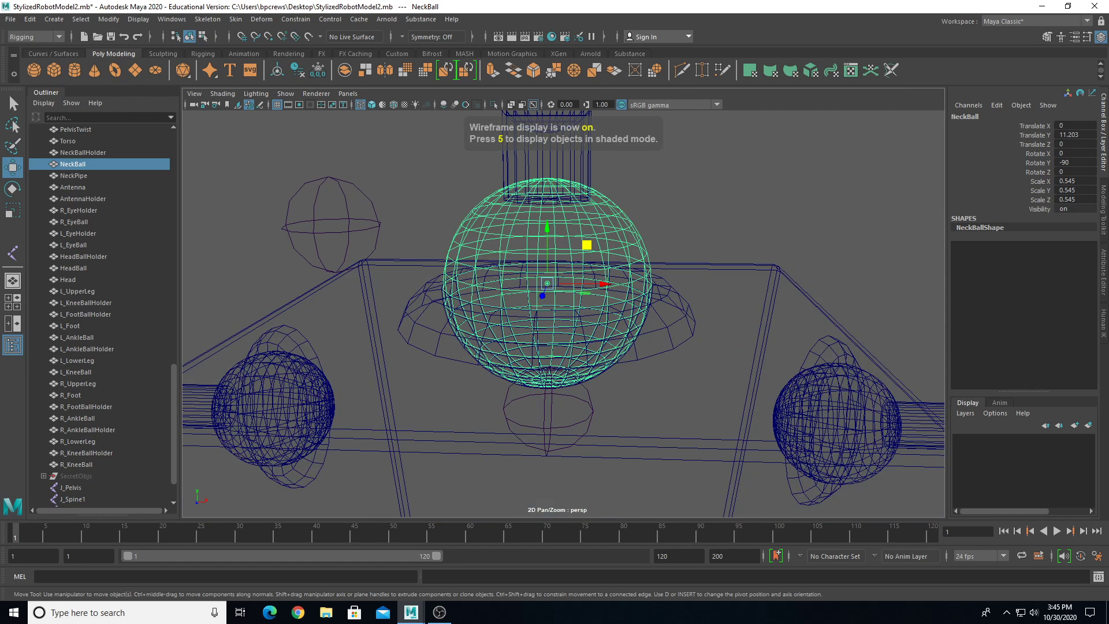
pyautogui.scroll(3, 652, 335)
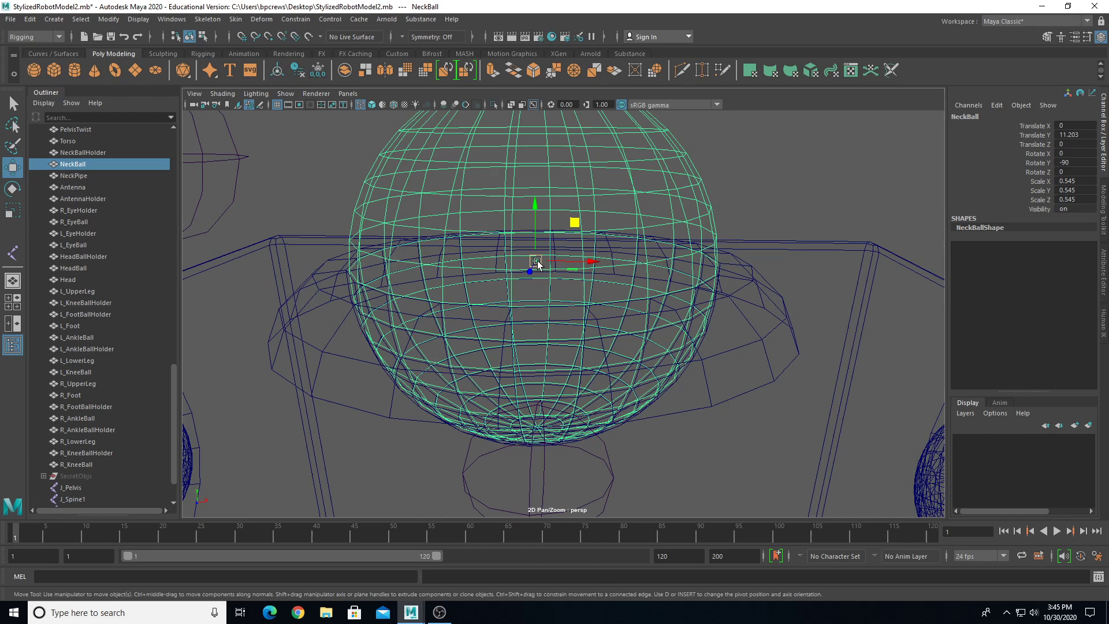
pyautogui.click(752, 202)
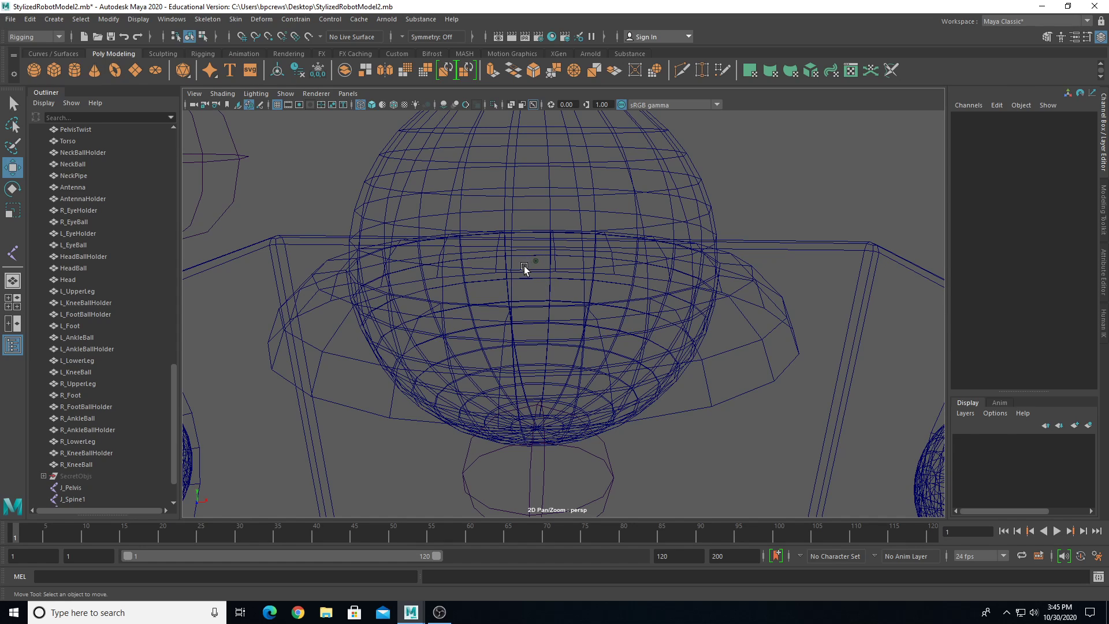
# - Snap J_Neck onto NeckBall's rotate pivot at X 0, Y 11.203, Z 0
pyautogui.keyDown('alt'); pyautogui.moveTo(514, 285); pyautogui.dragTo(450, 254, button='right'); pyautogui.keyUp('alt')
pyautogui.keyDown('alt'); pyautogui.moveTo(444, 255); pyautogui.dragTo(477, 279, button='middle'); pyautogui.keyUp('alt')
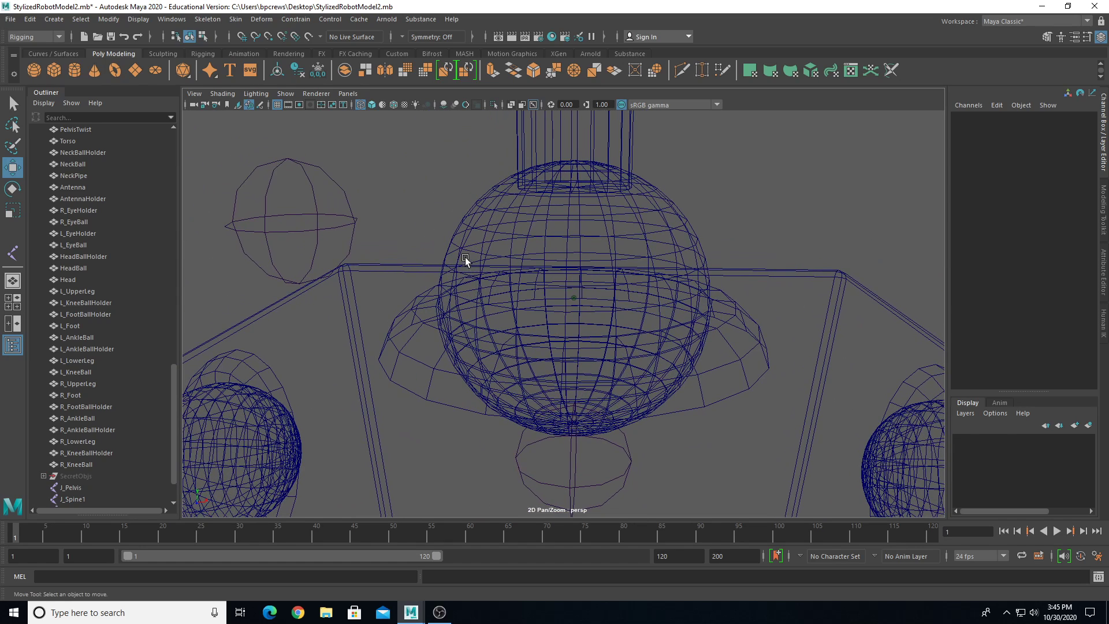
pyautogui.click(471, 225)
pyautogui.click(446, 189)
pyautogui.click(292, 220)
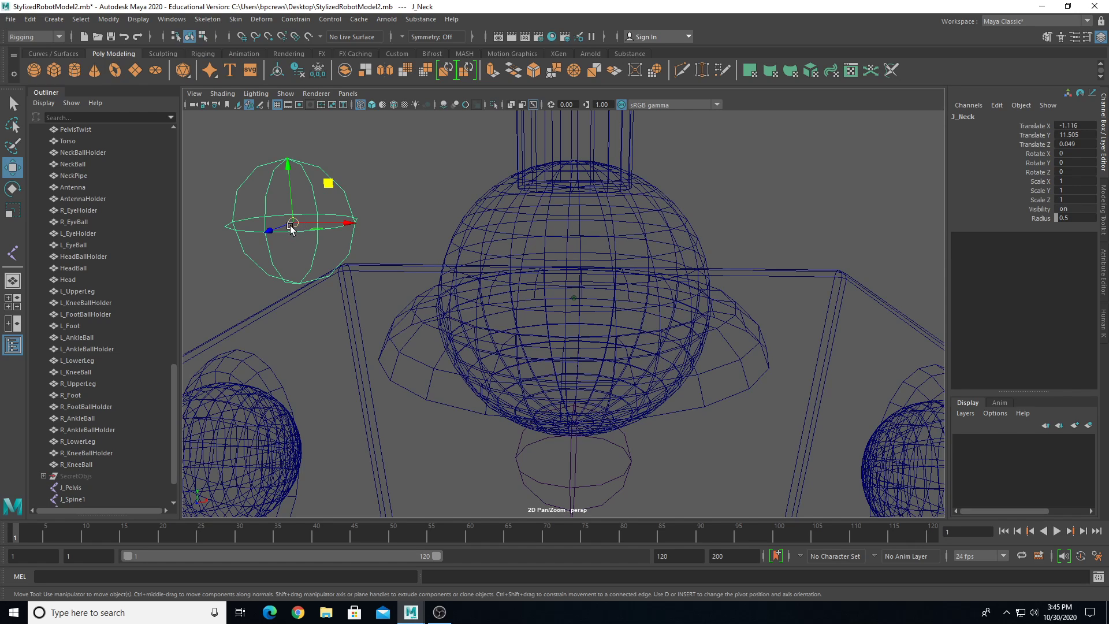
pyautogui.moveTo(291, 225); pyautogui.dragTo(643, 329)
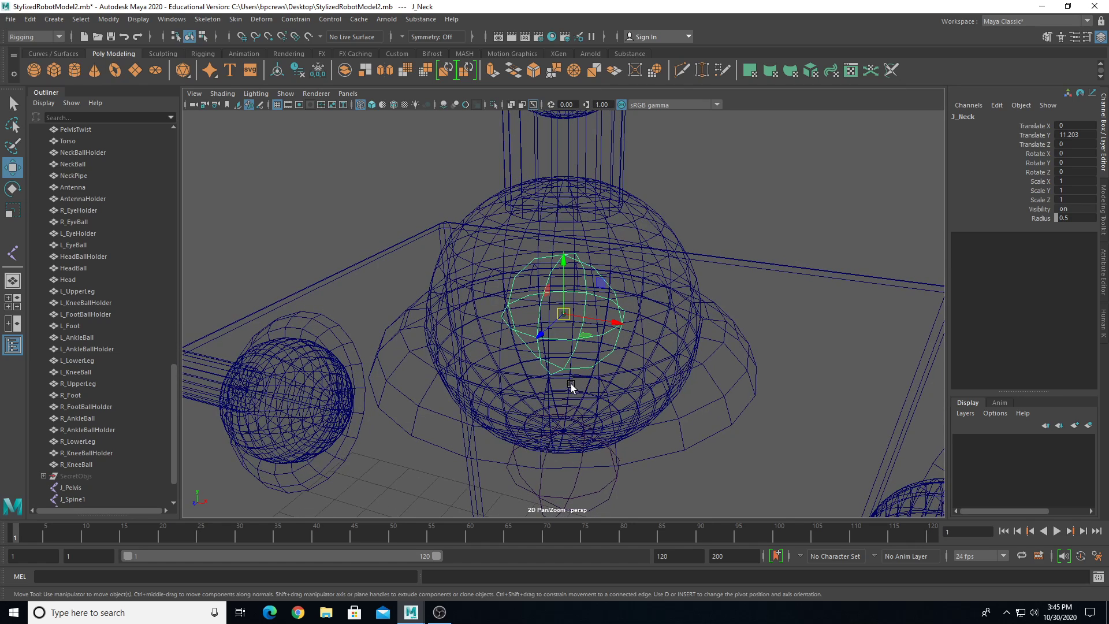
# - Compare the translate values of NeckBall and J_Neck to check their alignment
pyautogui.click(638, 239)
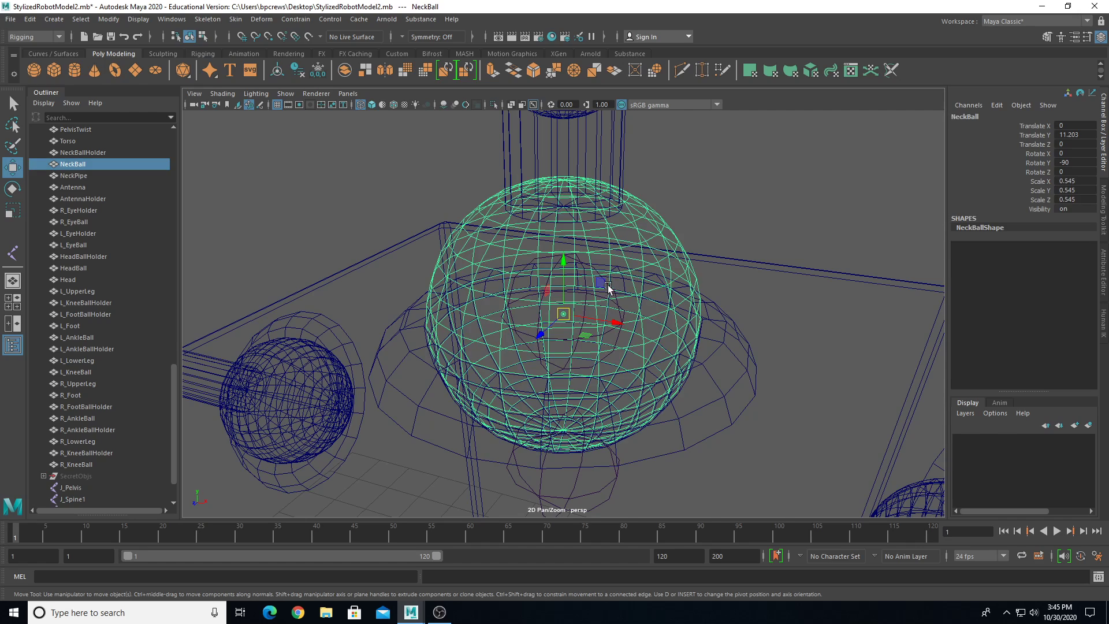
pyautogui.click(619, 311)
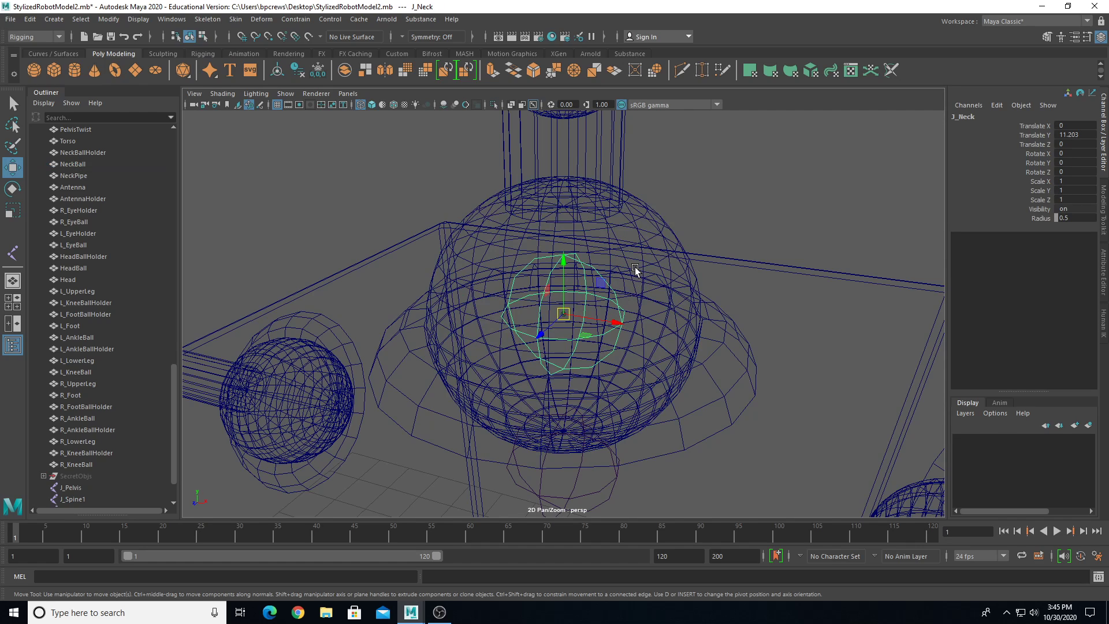
pyautogui.click(636, 270)
pyautogui.click(614, 302)
pyautogui.scroll(-5, 572, 313)
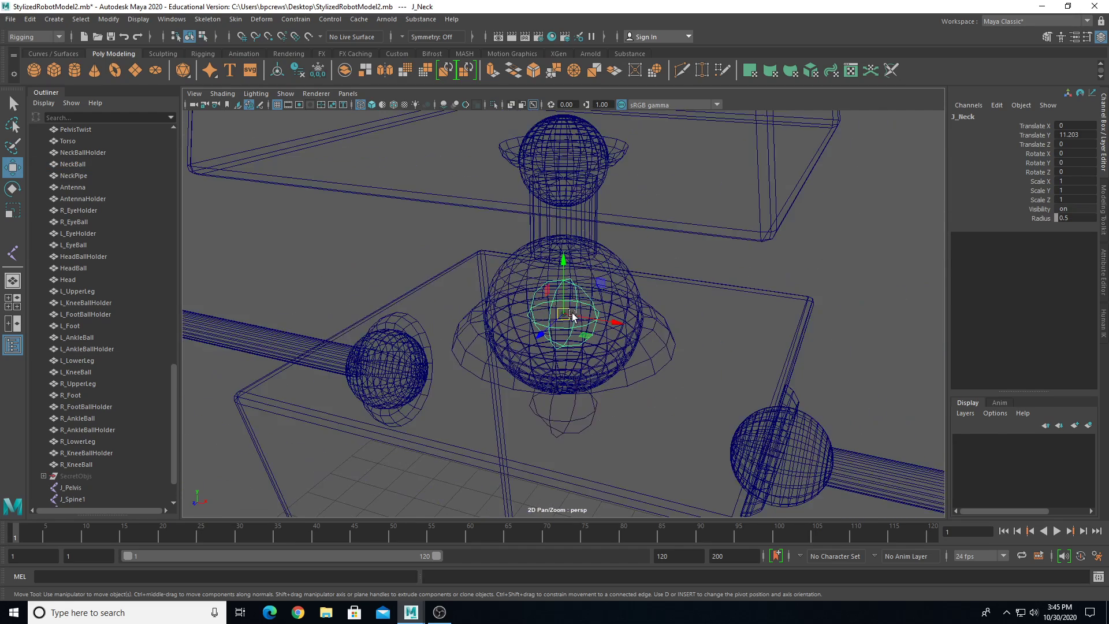
pyautogui.keyDown('alt'); pyautogui.moveTo(575, 316); pyautogui.dragTo(604, 281); pyautogui.keyUp('alt')
pyautogui.keyDown('alt'); pyautogui.moveTo(594, 237); pyautogui.dragTo(589, 308, button='middle'); pyautogui.keyUp('alt')
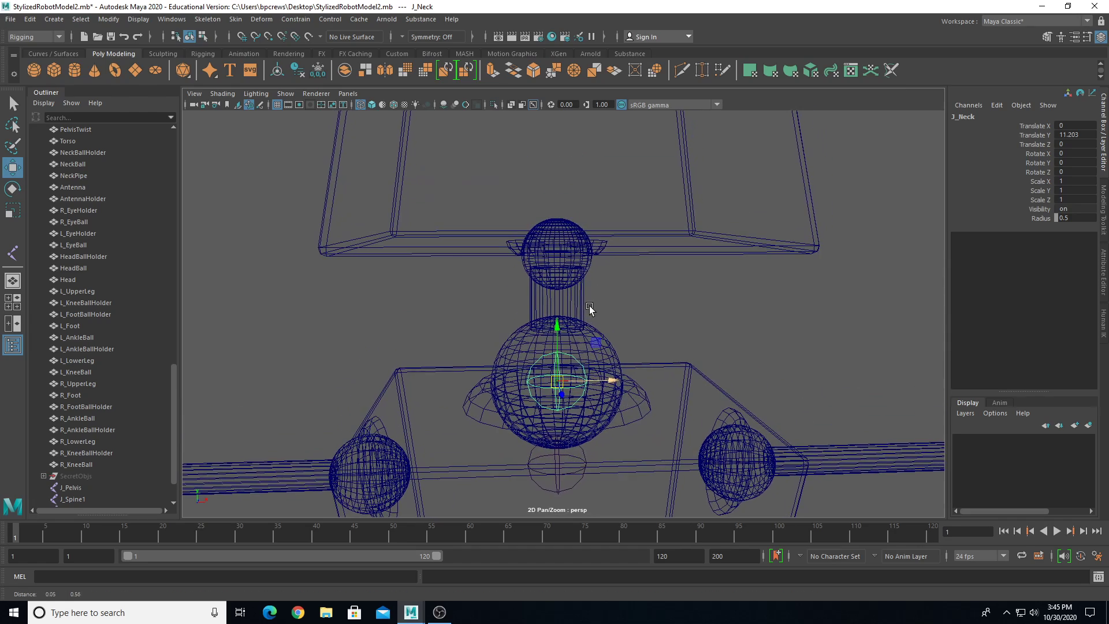
# - Return the scene to shaded display and select HeadBall under the head
pyautogui.click(567, 223)
pyautogui.keyDown('alt'); pyautogui.moveTo(574, 233); pyautogui.dragTo(584, 300); pyautogui.keyUp('alt')
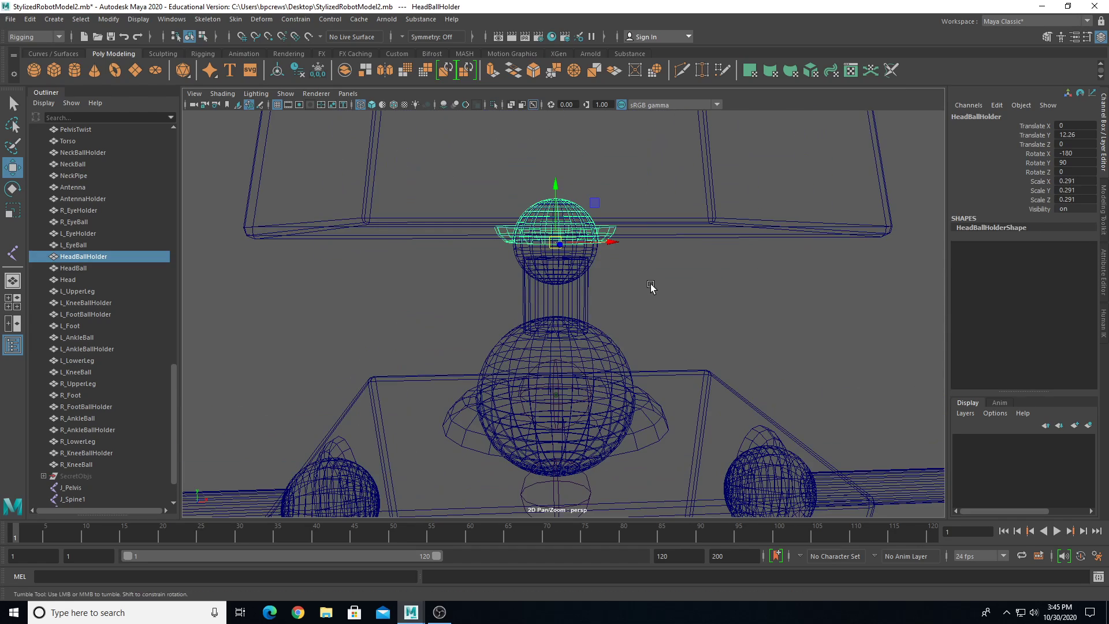
pyautogui.keyDown('alt'); pyautogui.moveTo(653, 287); pyautogui.dragTo(644, 279); pyautogui.keyUp('alt')
pyautogui.press('5')
pyautogui.click(583, 252)
pyautogui.scroll(-5, 584, 251)
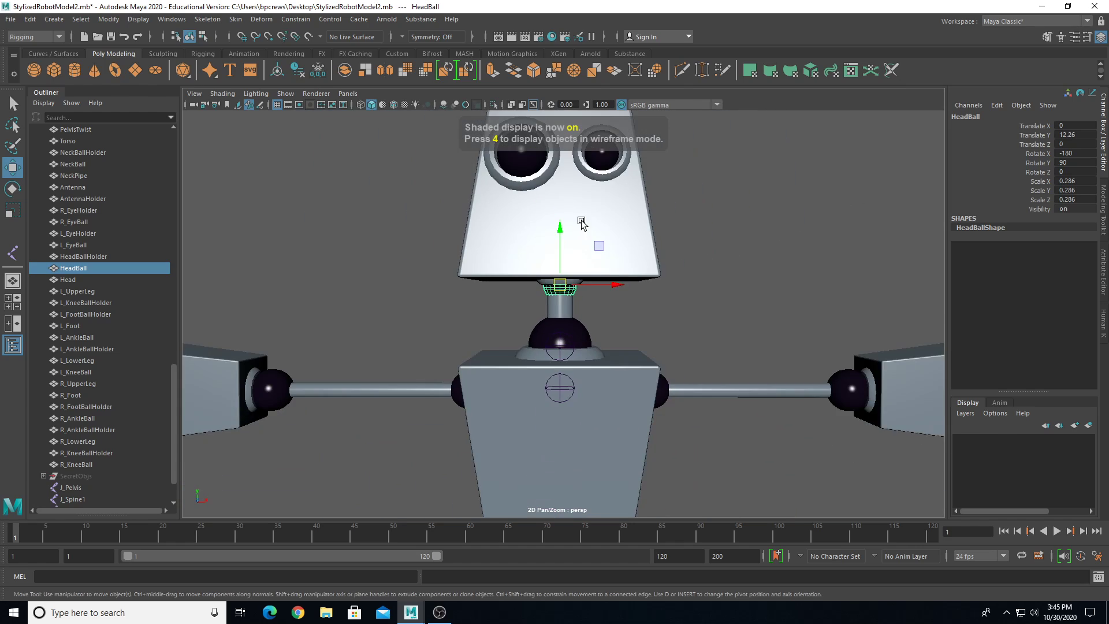
# - Add Antenna, the left shoulder ball and L_ElbowBall to the selection
pyautogui.keyDown('alt'); pyautogui.moveTo(579, 223); pyautogui.dragTo(558, 266); pyautogui.keyUp('alt')
pyautogui.keyDown('alt'); pyautogui.moveTo(558, 265); pyautogui.dragTo(553, 345, button='middle'); pyautogui.keyUp('alt')
pyautogui.keyDown('shift'); pyautogui.click(537, 218); pyautogui.keyUp('shift')
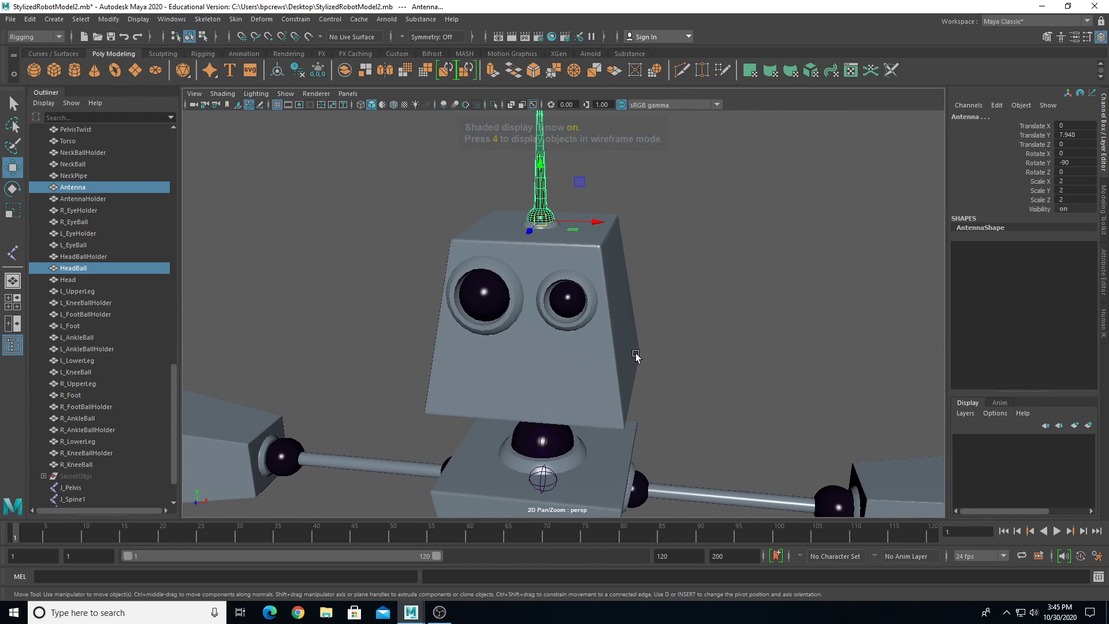
pyautogui.keyDown('alt'); pyautogui.moveTo(639, 356); pyautogui.dragTo(648, 260); pyautogui.keyUp('alt')
pyautogui.keyDown('shift'); pyautogui.click(668, 363); pyautogui.keyUp('shift')
pyautogui.keyDown('alt'); pyautogui.moveTo(846, 383); pyautogui.dragTo(478, 311, button='middle'); pyautogui.keyUp('alt')
pyautogui.keyDown('shift'); pyautogui.click(716, 332); pyautogui.keyUp('shift')
pyautogui.keyDown('alt'); pyautogui.moveTo(688, 312); pyautogui.dragTo(586, 372); pyautogui.keyUp('alt')
pyautogui.keyDown('alt'); pyautogui.moveTo(587, 371); pyautogui.dragTo(549, 309, button='middle'); pyautogui.keyUp('alt')
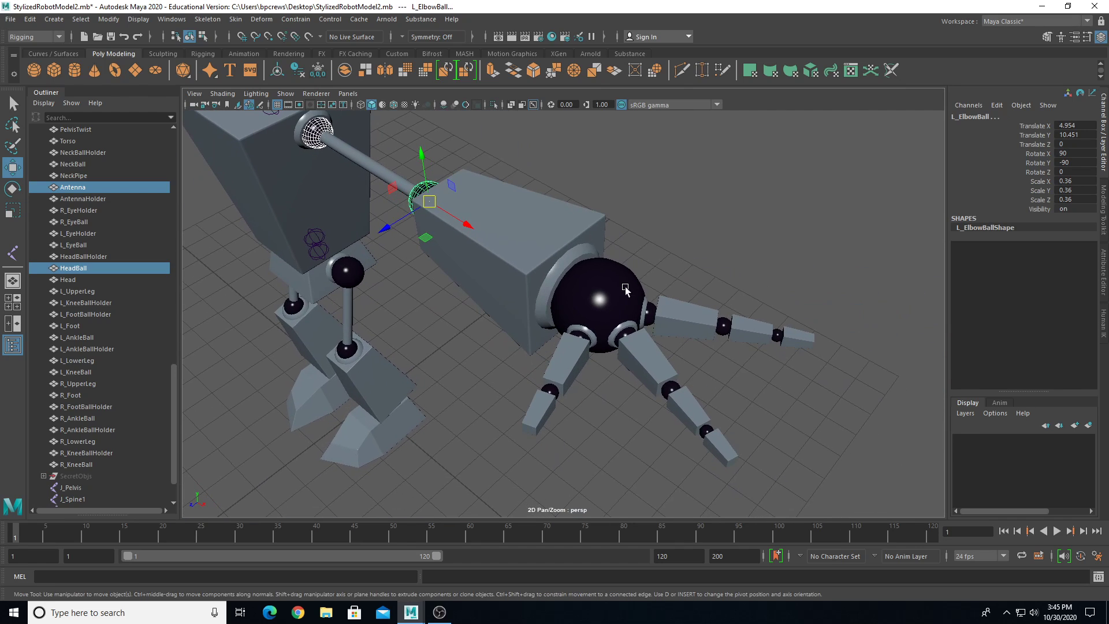
# - Add L_WristBall to the selection, leaving the L_Thumb1 segment out
pyautogui.keyDown('shift'); pyautogui.click(595, 325); pyautogui.keyUp('shift')
pyautogui.press('q')
pyautogui.keyDown('shift'); pyautogui.click(578, 340); pyautogui.keyUp('shift')
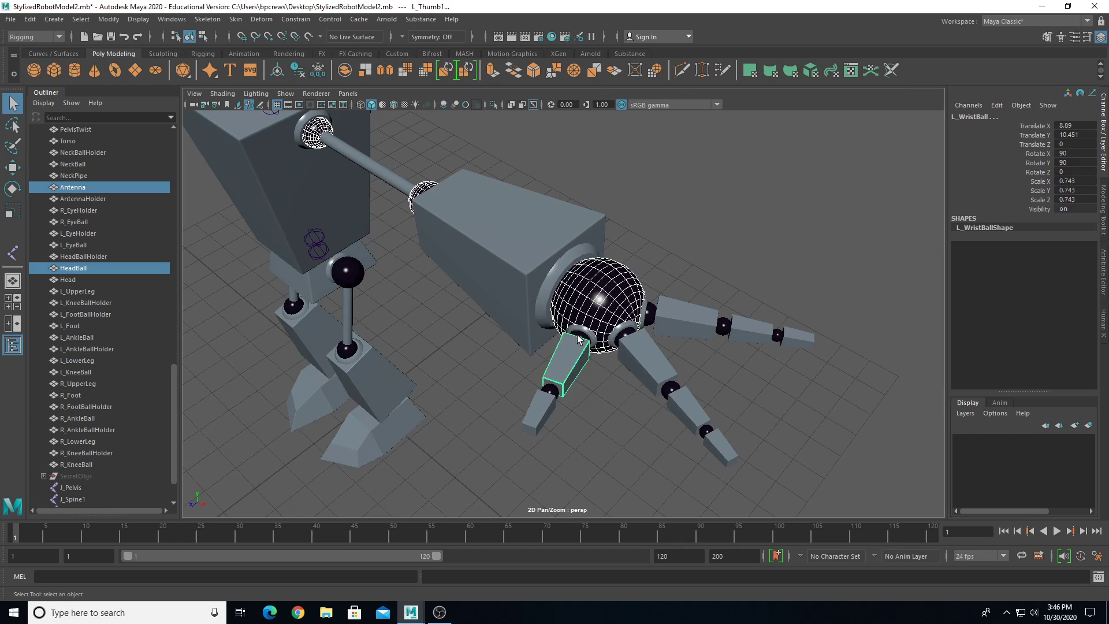
pyautogui.hotkey('ctrl', 'z')
# - Add the base balls of the left thumb, pointer and pinky, plus the pinky's two outer balls, to the selection
pyautogui.keyDown('alt'); pyautogui.moveTo(578, 341); pyautogui.dragTo(561, 396); pyautogui.keyUp('alt')
pyautogui.keyDown('alt'); pyautogui.moveTo(561, 396); pyautogui.dragTo(500, 258, button='middle'); pyautogui.keyUp('alt')
pyautogui.keyDown('alt'); pyautogui.moveTo(501, 257); pyautogui.dragTo(532, 296, button='right'); pyautogui.keyUp('alt')
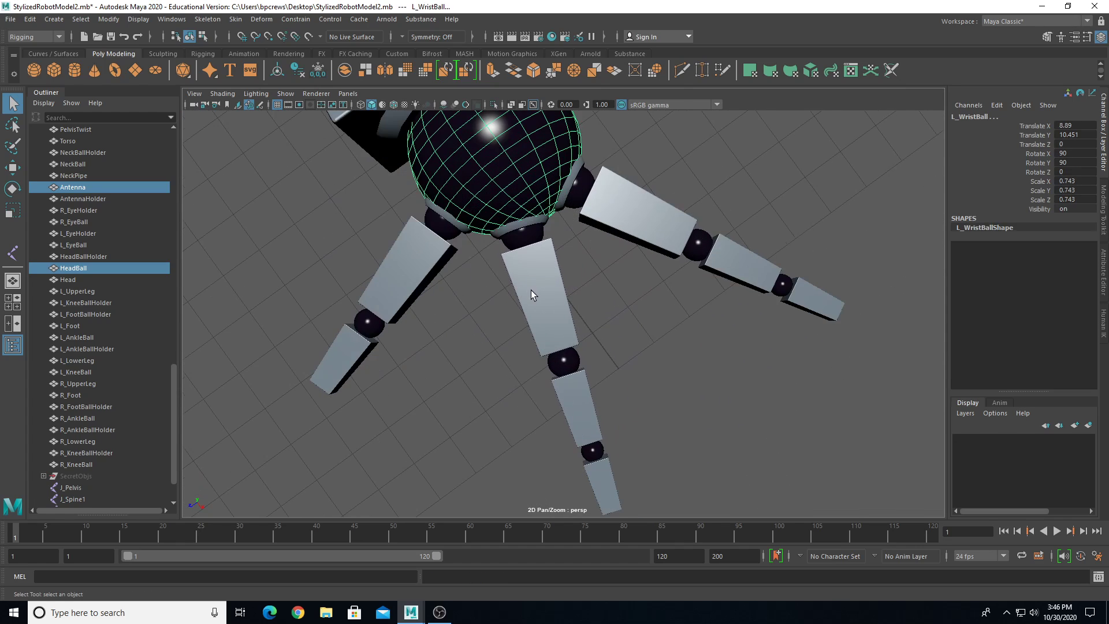
pyautogui.keyDown('shift'); pyautogui.click(447, 221); pyautogui.keyUp('shift')
pyautogui.keyDown('shift'); pyautogui.click(529, 237); pyautogui.keyUp('shift')
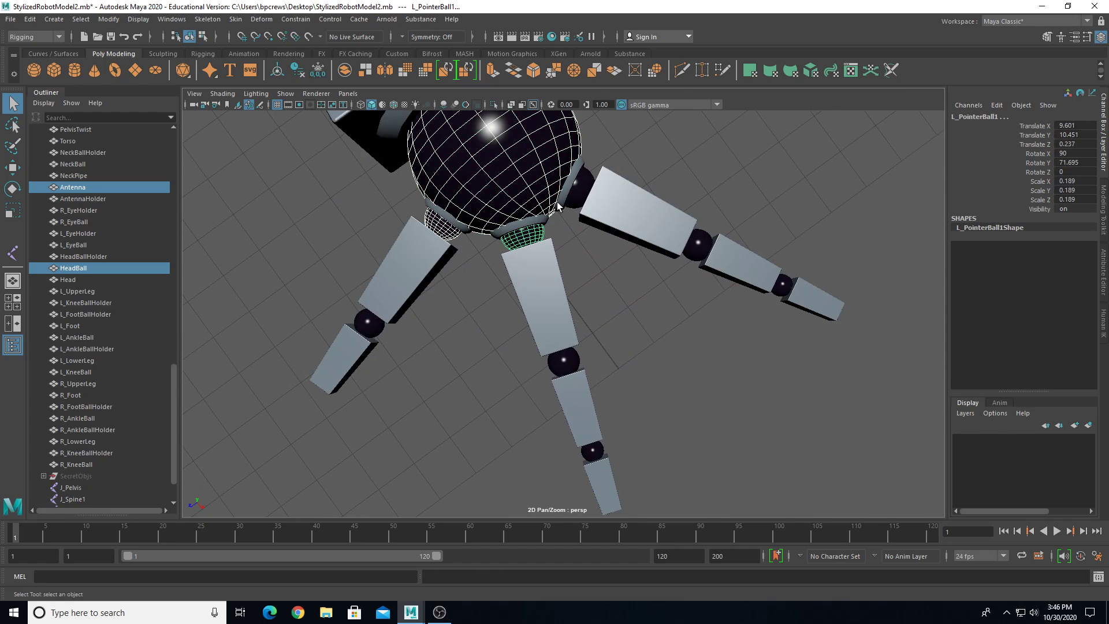
pyautogui.keyDown('shift'); pyautogui.click(584, 190); pyautogui.keyUp('shift')
pyautogui.keyDown('shift'); pyautogui.click(698, 244); pyautogui.keyUp('shift')
pyautogui.keyDown('shift'); pyautogui.click(784, 286); pyautogui.keyUp('shift')
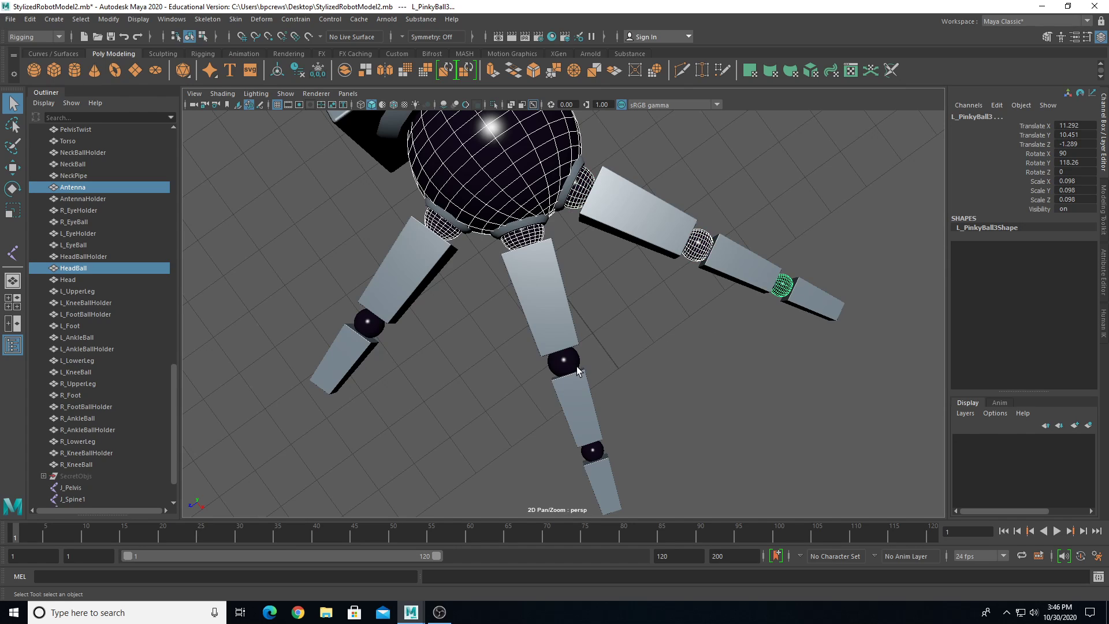
# - Add the left pointer's two outer balls and L_ThumbBall2 to the selection
pyautogui.keyDown('shift'); pyautogui.click(563, 361); pyautogui.keyUp('shift')
pyautogui.keyDown('shift'); pyautogui.click(592, 450); pyautogui.keyUp('shift')
pyautogui.keyDown('shift'); pyautogui.click(363, 324); pyautogui.keyUp('shift')
pyautogui.scroll(-3, 389, 376)
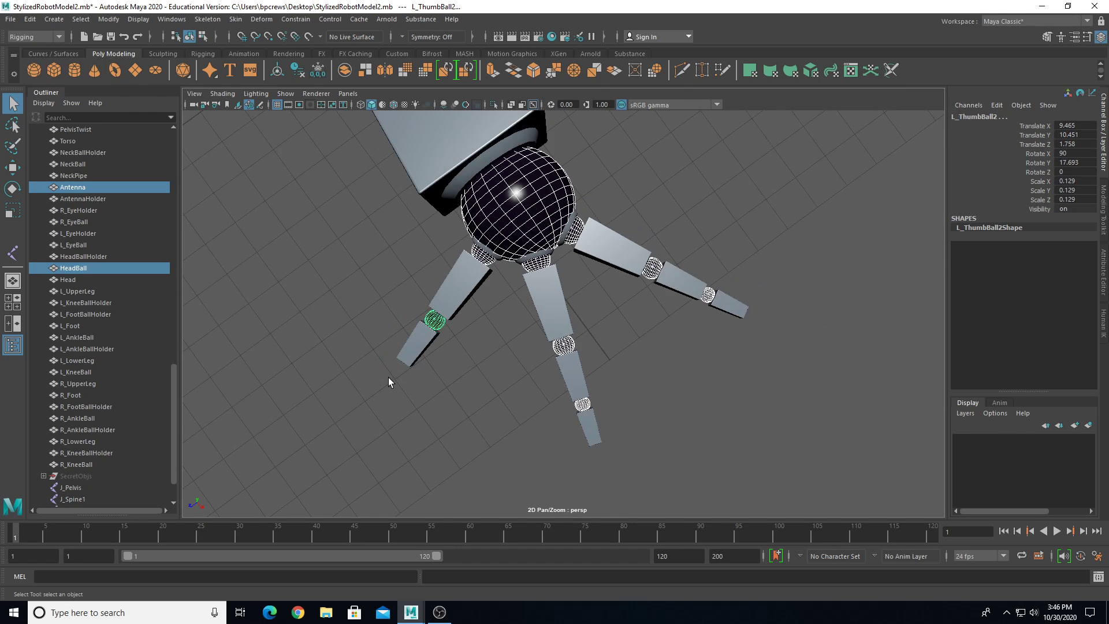
# - Add the left leg's hip, knee and ankle balls to the selection, then frame the robot
pyautogui.keyDown('alt'); pyautogui.moveTo(388, 376); pyautogui.dragTo(443, 312); pyautogui.keyUp('alt')
pyautogui.keyDown('alt'); pyautogui.moveTo(443, 312); pyautogui.dragTo(529, 239, button='middle'); pyautogui.keyUp('alt')
pyautogui.keyDown('shift'); pyautogui.click(446, 289); pyautogui.keyUp('shift')
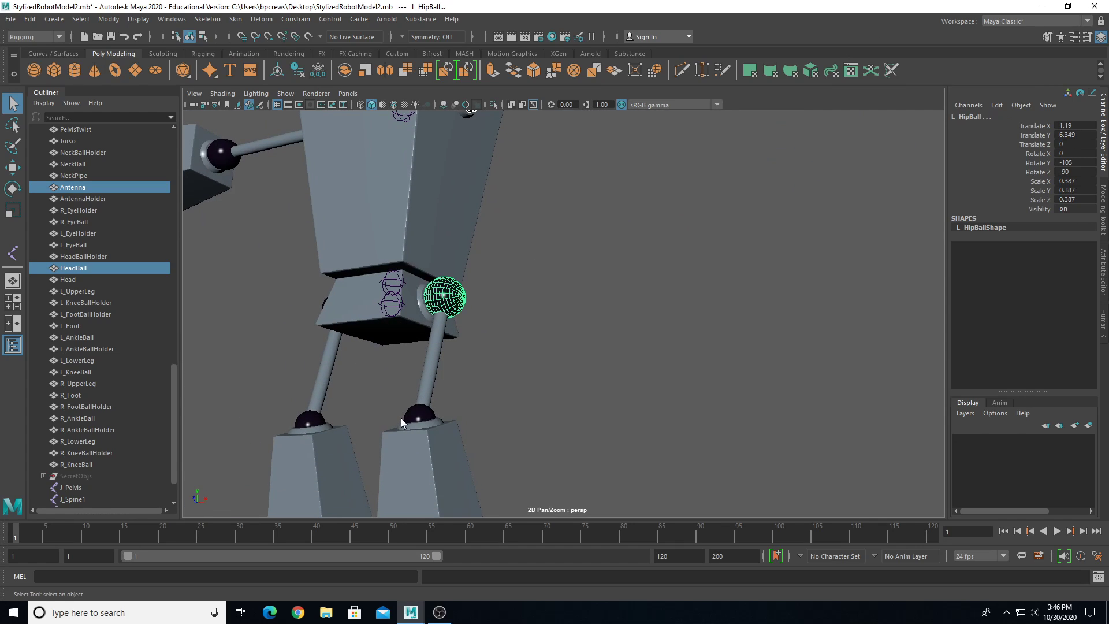
pyautogui.keyDown('shift'); pyautogui.click(407, 416); pyautogui.keyUp('shift')
pyautogui.keyDown('alt'); pyautogui.moveTo(407, 416); pyautogui.dragTo(529, 310); pyautogui.keyUp('alt')
pyautogui.keyDown('shift'); pyautogui.click(530, 310); pyautogui.keyUp('shift')
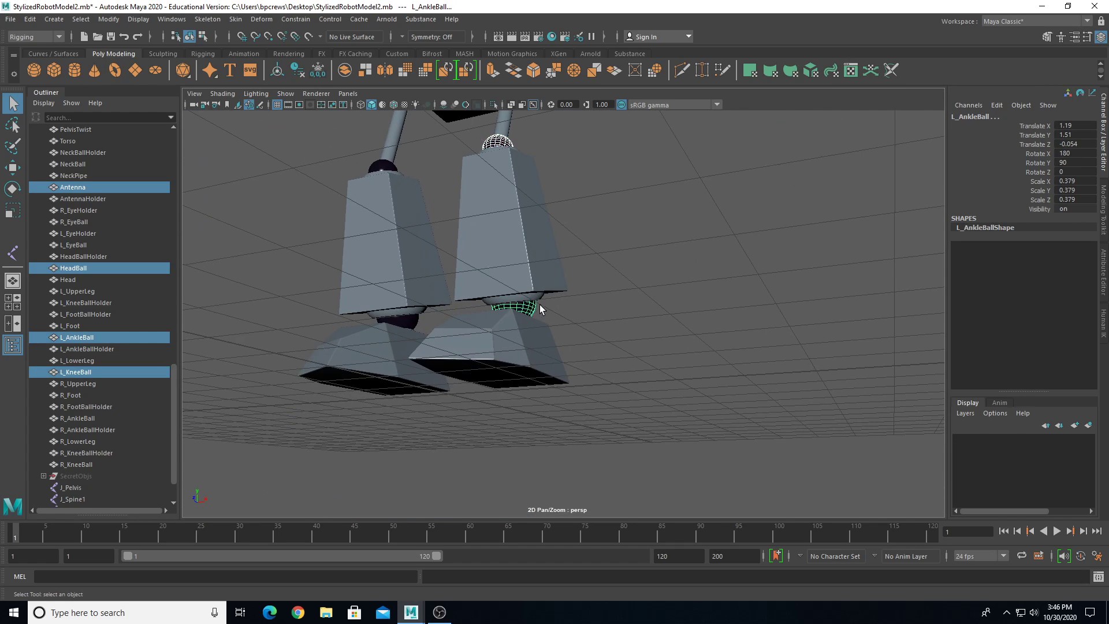
pyautogui.scroll(-4, 592, 290)
pyautogui.press('f')
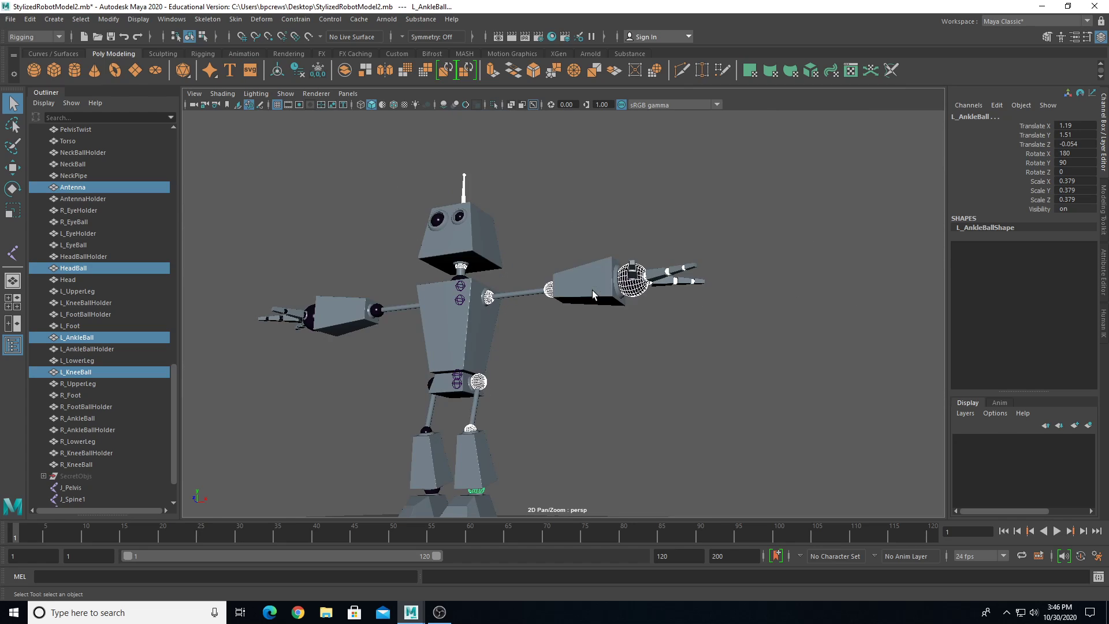
# - Display the rotate pivots of the selected meshes and check the left elbow ball's pivot in wireframe
pyautogui.keyDown('alt'); pyautogui.moveTo(580, 285); pyautogui.dragTo(629, 264); pyautogui.keyUp('alt')
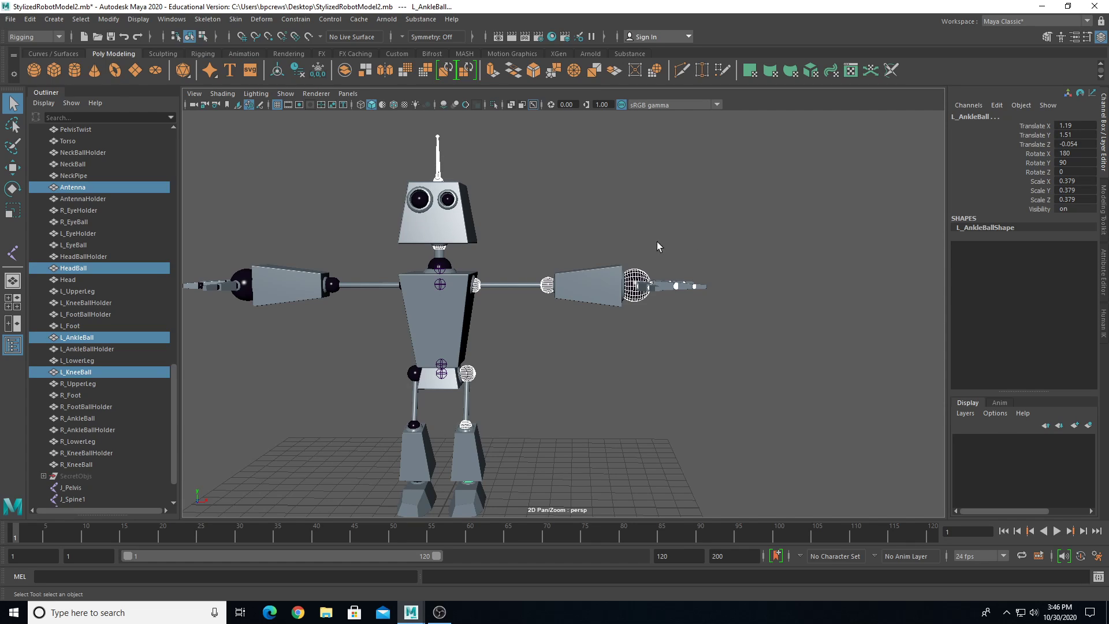
pyautogui.click(138, 19)
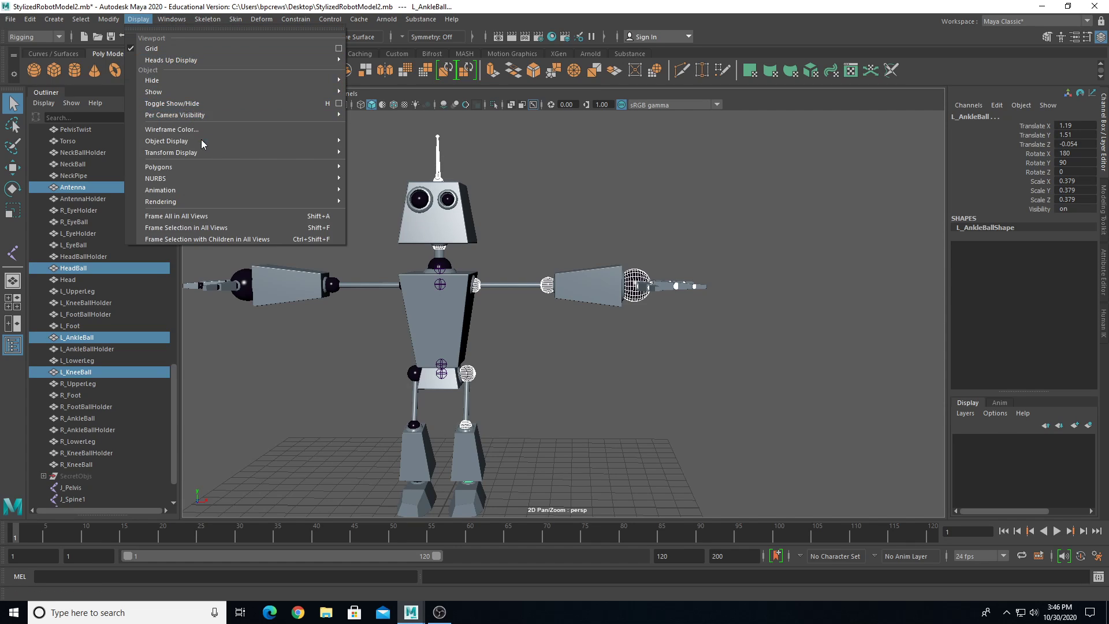
pyautogui.moveTo(300, 152)
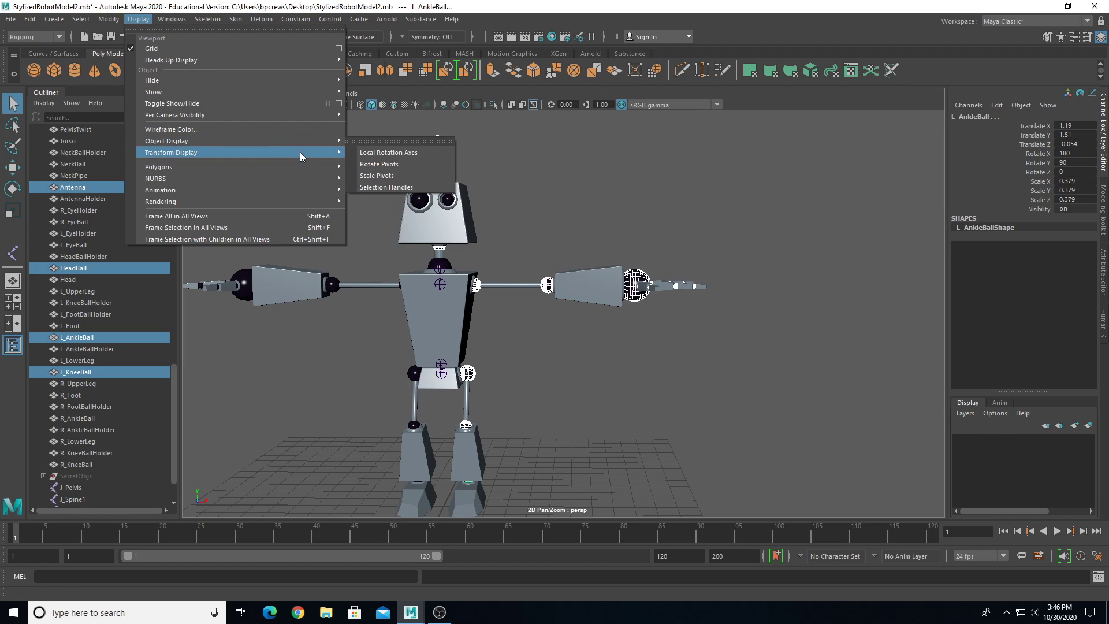
pyautogui.click(379, 164)
pyautogui.scroll(10, 387, 178)
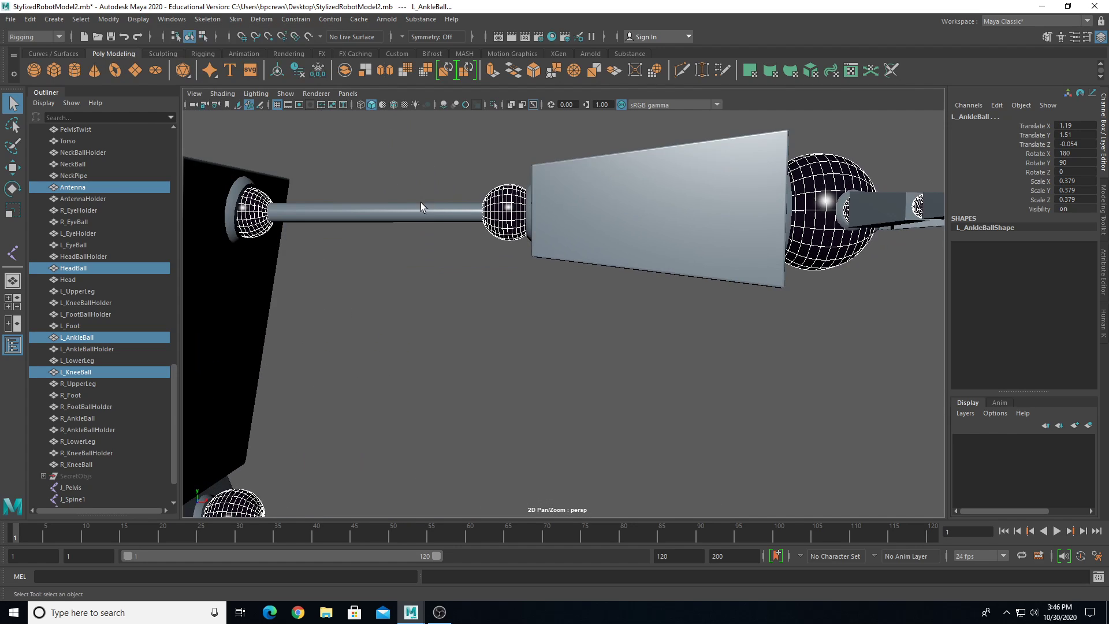
pyautogui.press('4')
pyautogui.scroll(4, 476, 361)
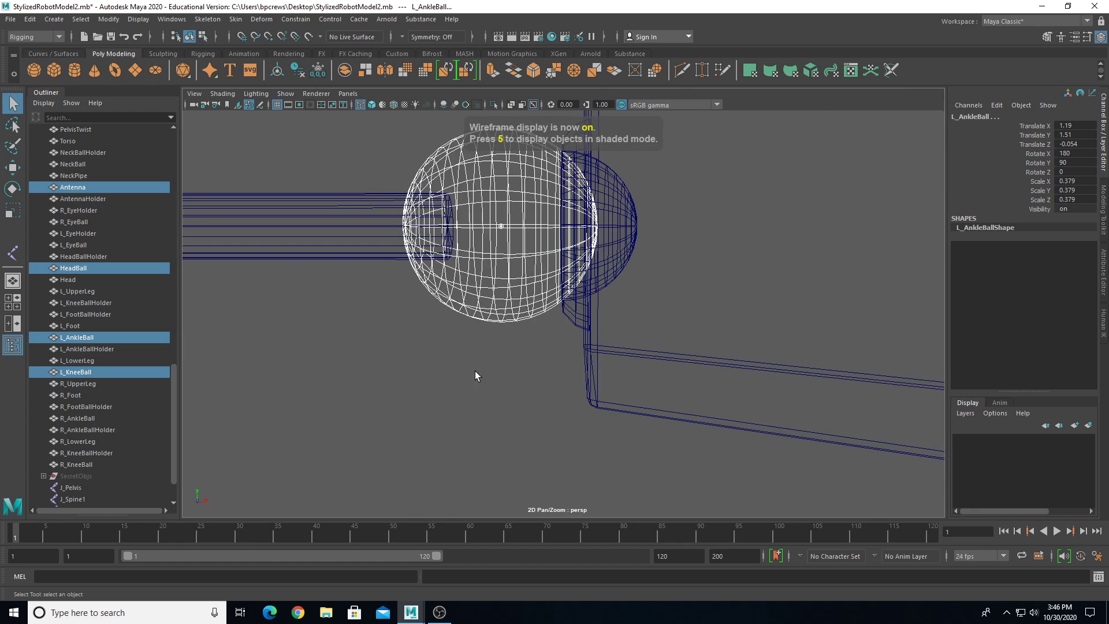
pyautogui.click(436, 390)
pyautogui.click(504, 226)
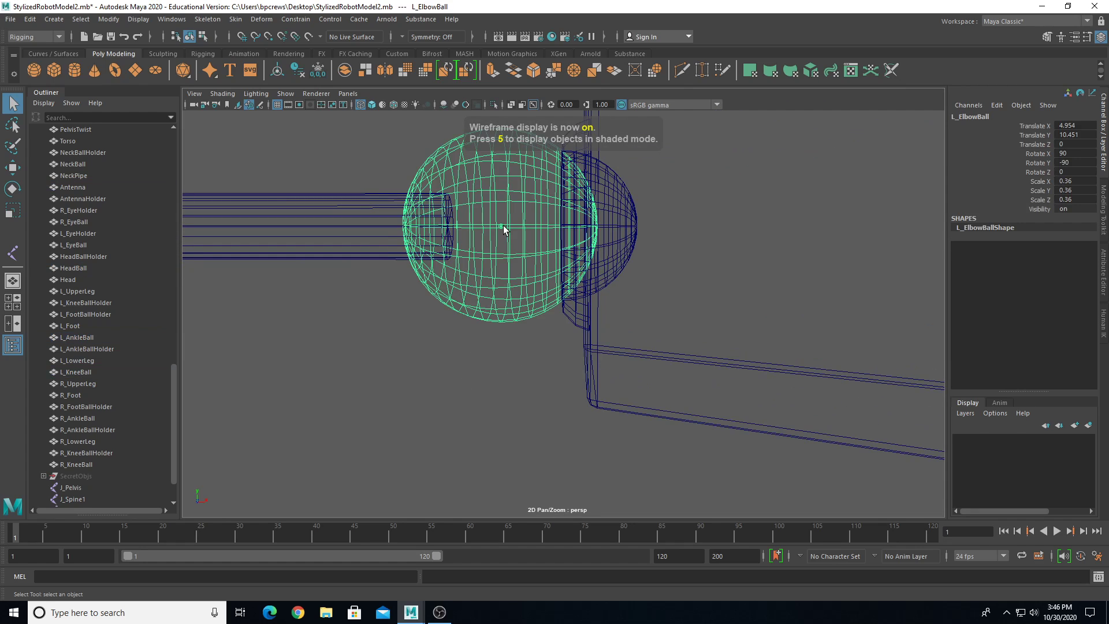
# - Duplicate the J_Neck joint up to about Y 11.742 and rename the copy J_Head
pyautogui.scroll(-10, 494, 304)
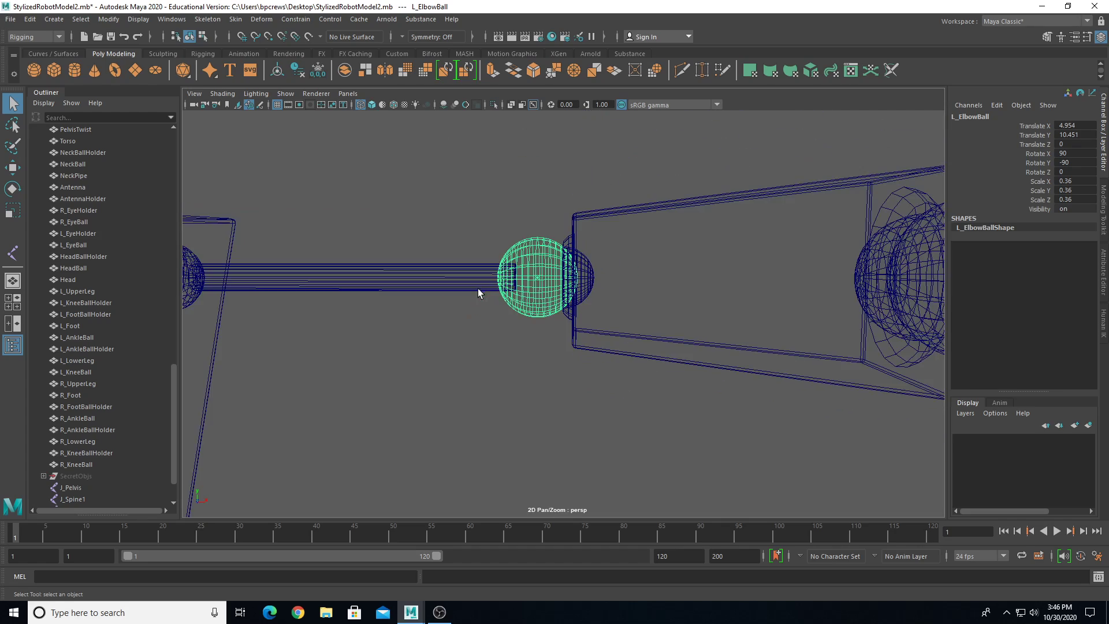
pyautogui.keyDown('alt'); pyautogui.moveTo(340, 332); pyautogui.dragTo(597, 364, button='middle'); pyautogui.keyUp('alt')
pyautogui.scroll(3, 598, 363)
pyautogui.scroll(-2, 71, 469)
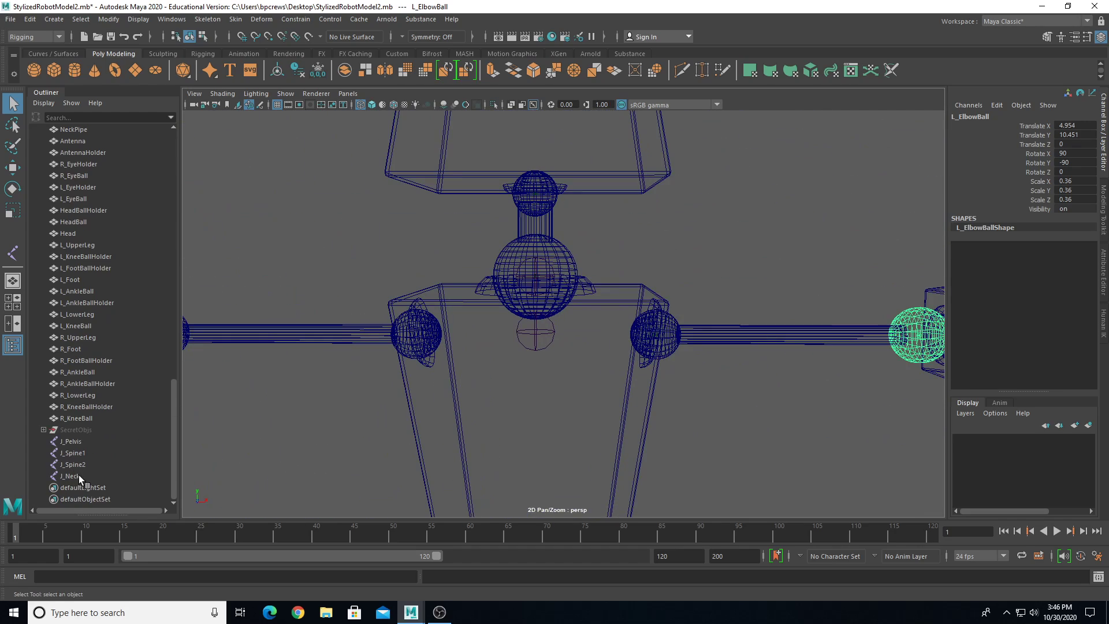
pyautogui.click(71, 476)
pyautogui.scroll(4, 487, 289)
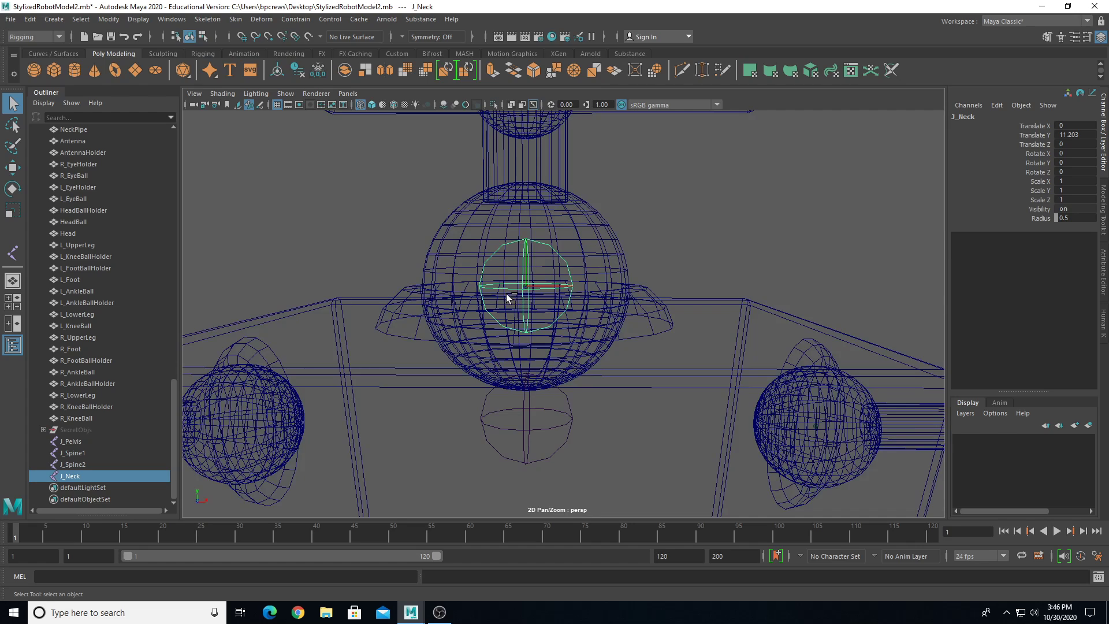
pyautogui.hotkey('ctrl', 'd')
pyautogui.press('w')
pyautogui.moveTo(526, 240); pyautogui.dragTo(526, 138)
pyautogui.doubleClick(964, 118)
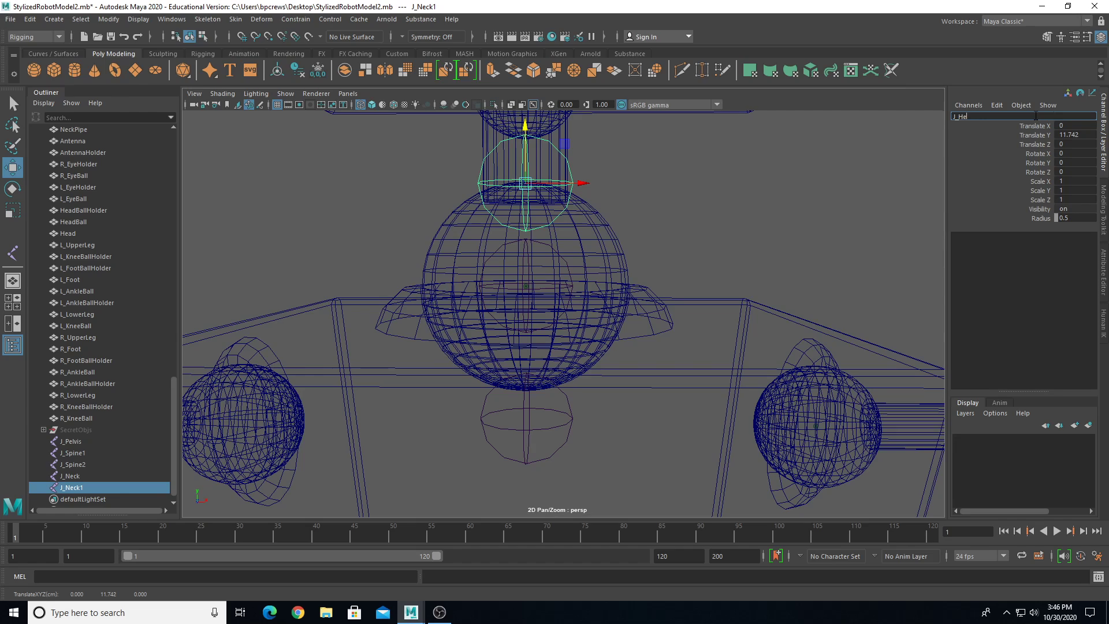
pyautogui.press('Return')
# - Snap J_Head to the rotate pivot of HeadBall and compare its position with the ball and its holder
pyautogui.scroll(2, 594, 364)
pyautogui.keyDown('alt'); pyautogui.moveTo(594, 366); pyautogui.dragTo(582, 577, button='middle'); pyautogui.keyUp('alt')
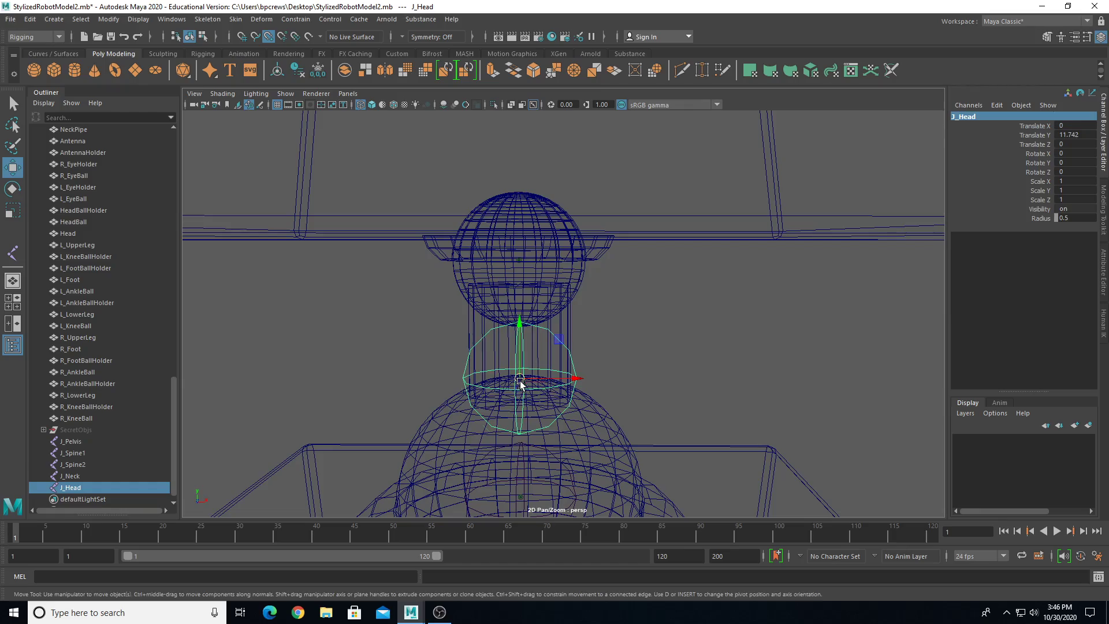
pyautogui.moveTo(520, 382); pyautogui.dragTo(522, 261)
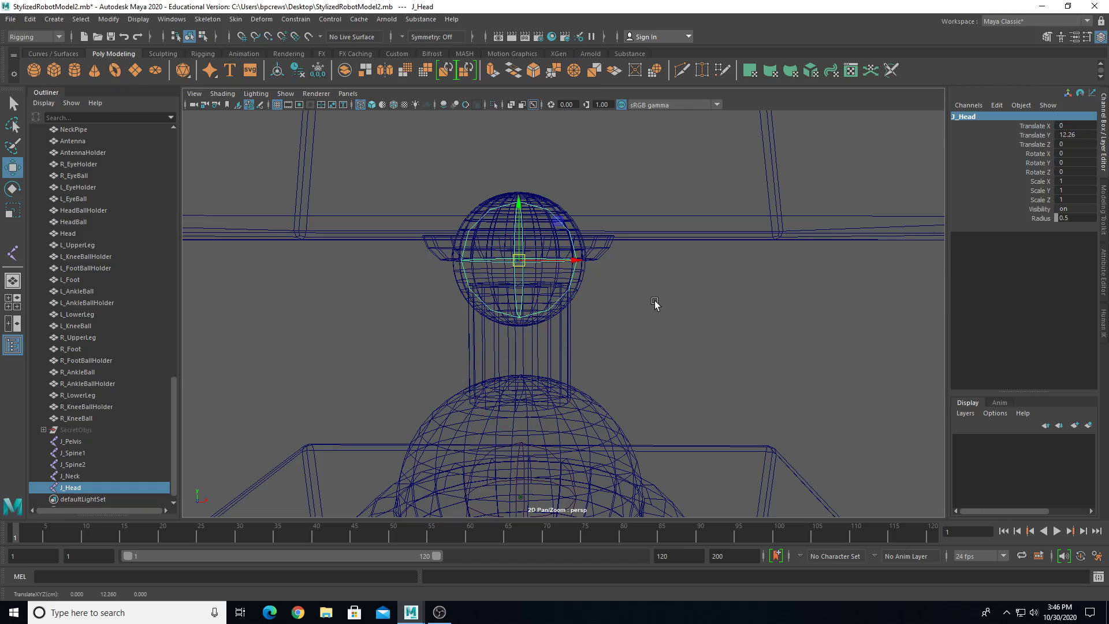
pyautogui.keyDown('alt'); pyautogui.moveTo(656, 304); pyautogui.dragTo(537, 355); pyautogui.keyUp('alt')
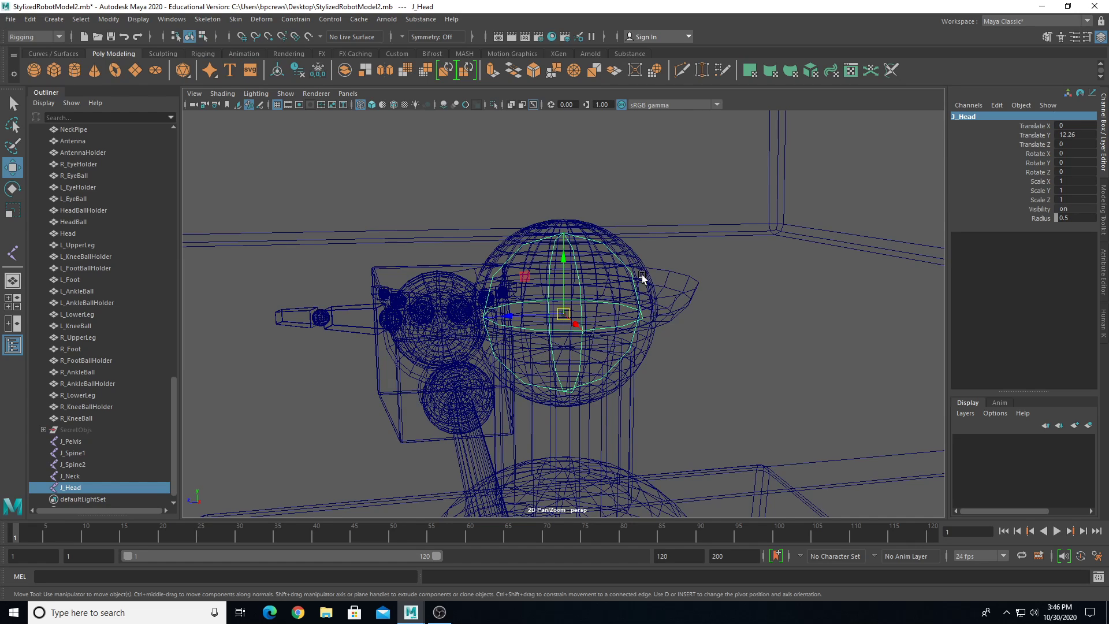
pyautogui.click(632, 253)
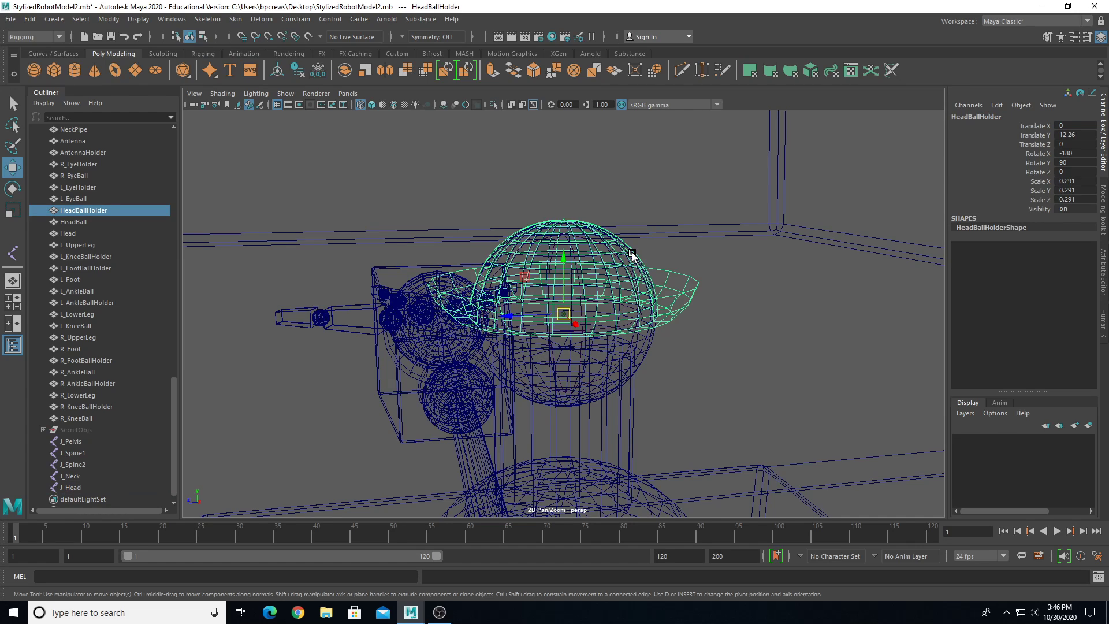
pyautogui.click(645, 341)
pyautogui.keyDown('alt'); pyautogui.moveTo(685, 399); pyautogui.dragTo(354, 451); pyautogui.keyUp('alt')
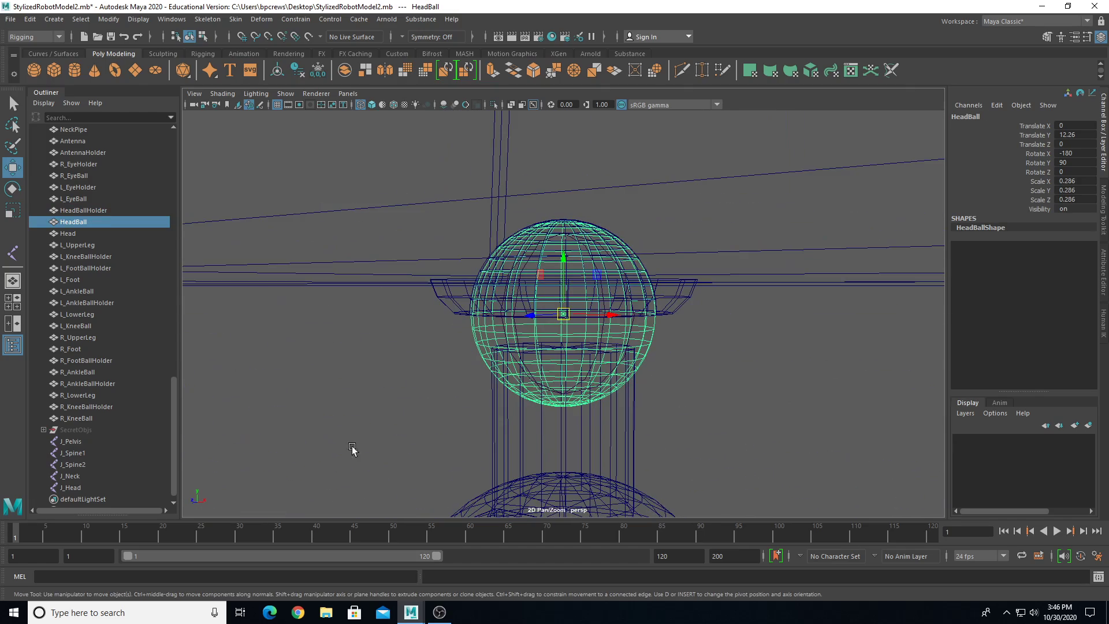
# - Duplicate J_Head and snap the copy to the rotate pivot in the antenna's base ball
pyautogui.scroll(-1, 108, 485)
pyautogui.click(69, 476)
pyautogui.scroll(-8, 443, 364)
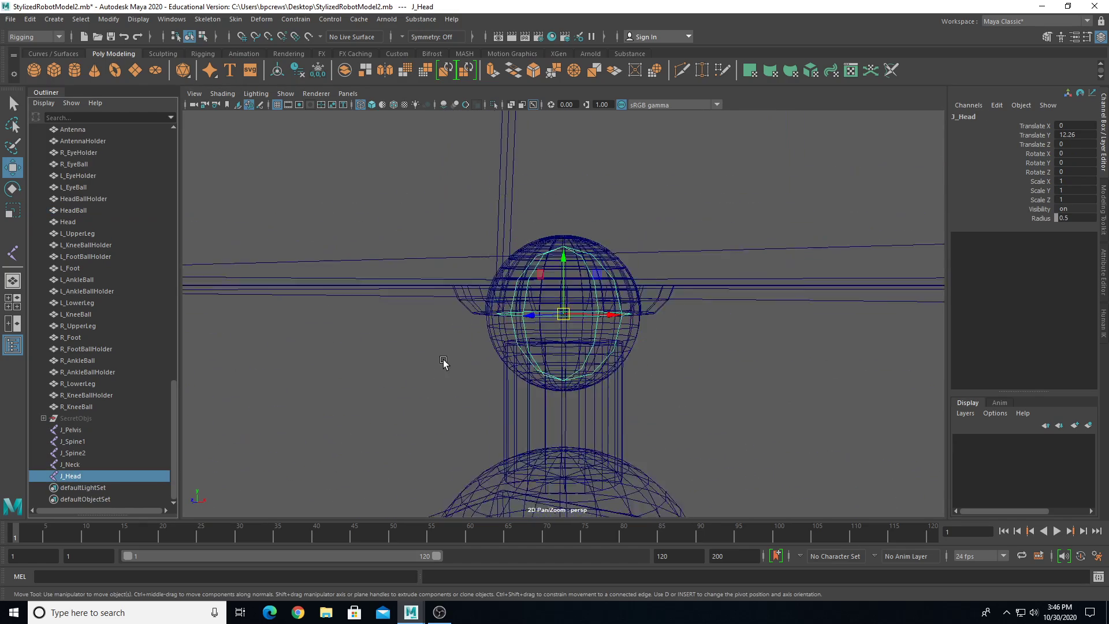
pyautogui.keyDown('alt'); pyautogui.moveTo(537, 289); pyautogui.dragTo(518, 399, button='middle'); pyautogui.keyUp('alt')
pyautogui.scroll(2, 519, 400)
pyautogui.hotkey('ctrl', 'd')
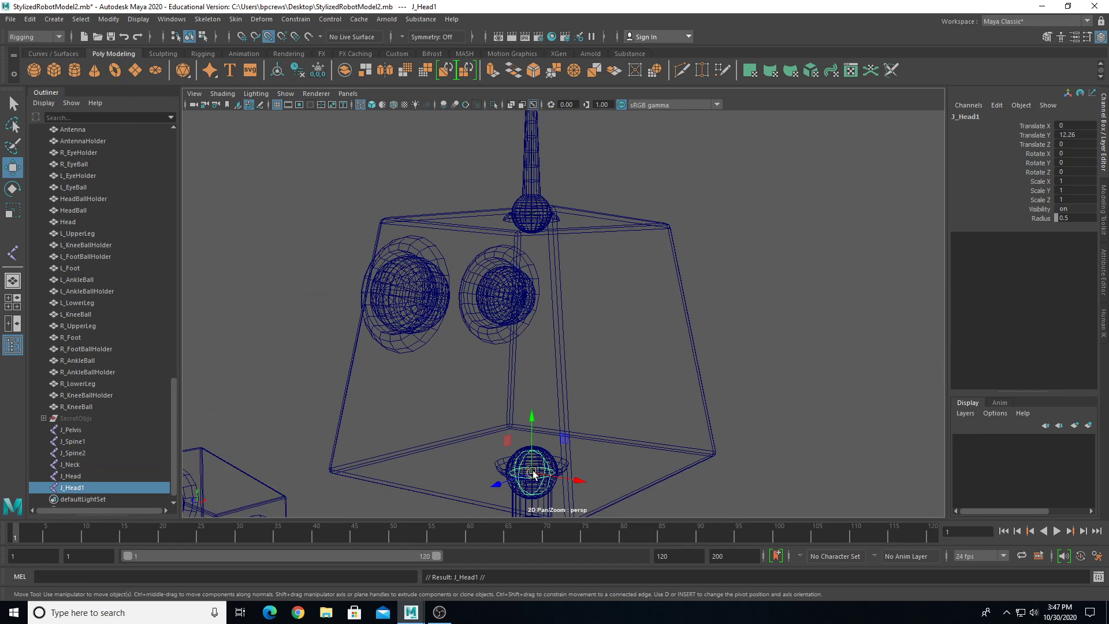
pyautogui.moveTo(533, 474); pyautogui.dragTo(531, 212)
pyautogui.press('f')
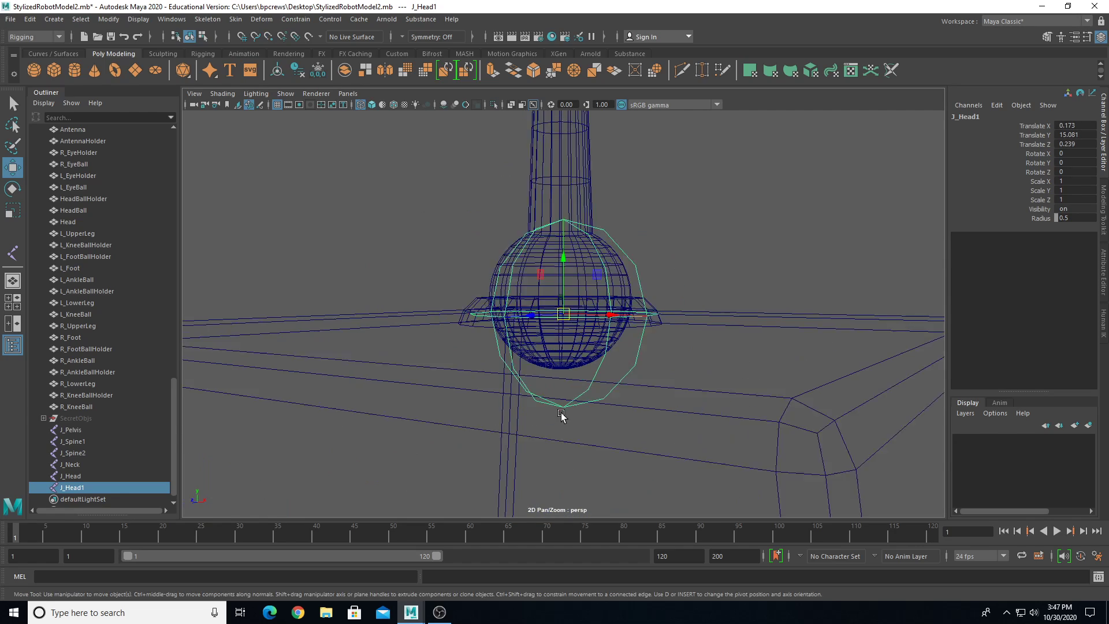
pyautogui.keyDown('alt'); pyautogui.moveTo(562, 414); pyautogui.dragTo(632, 412); pyautogui.keyUp('alt')
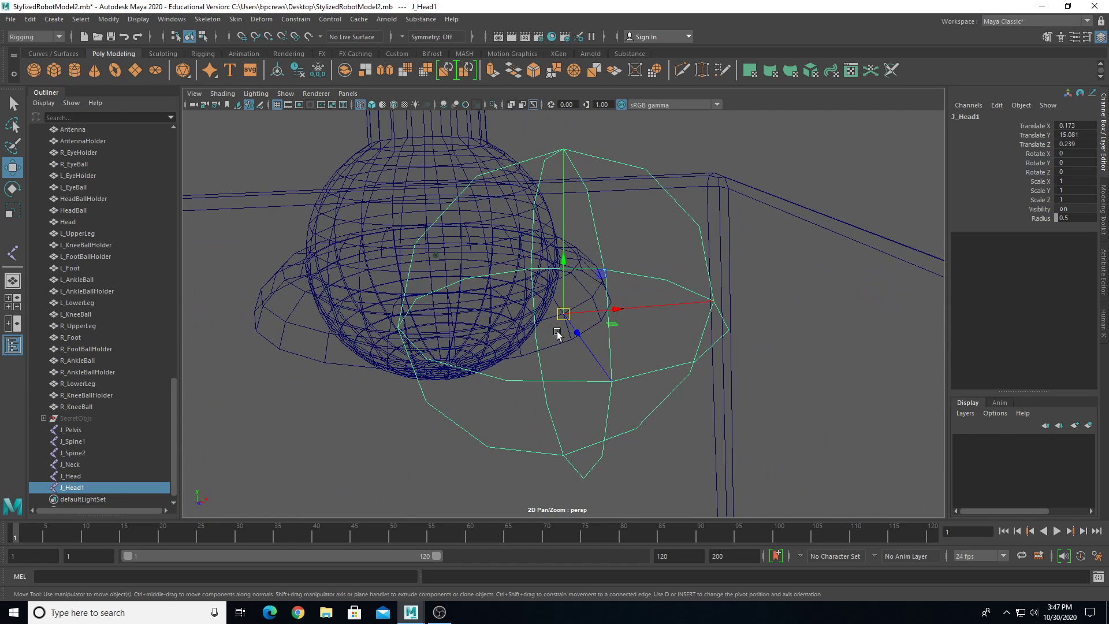
pyautogui.moveTo(562, 312); pyautogui.dragTo(436, 254)
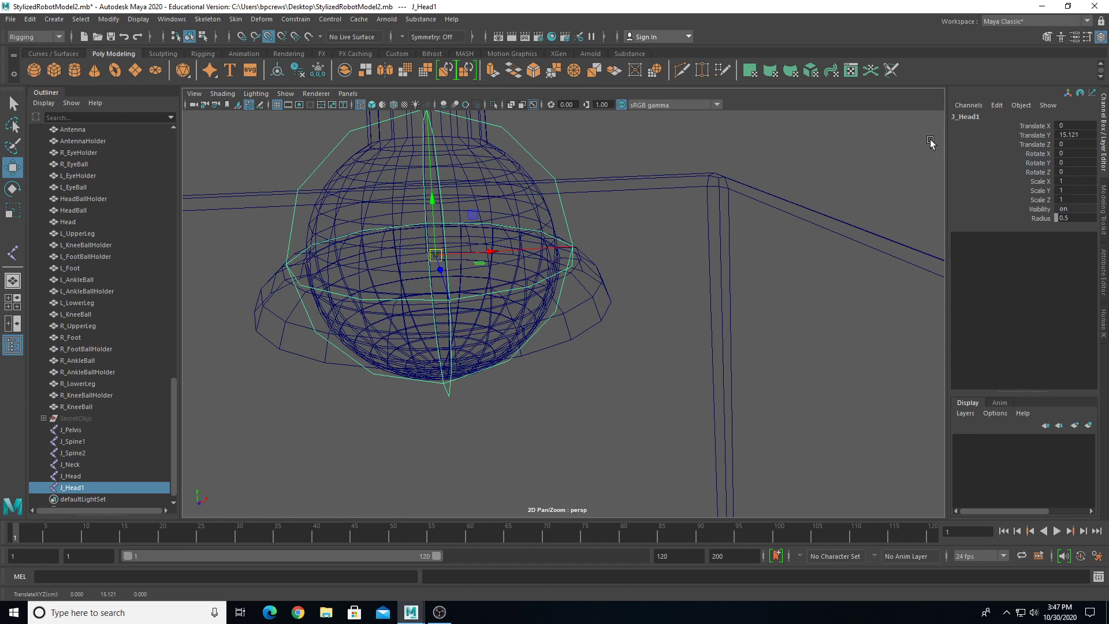
# - Rename the joint in the antenna's base ball as J_Antenna1
pyautogui.click(978, 116)
pyautogui.moveTo(958, 116); pyautogui.dragTo(1036, 122)
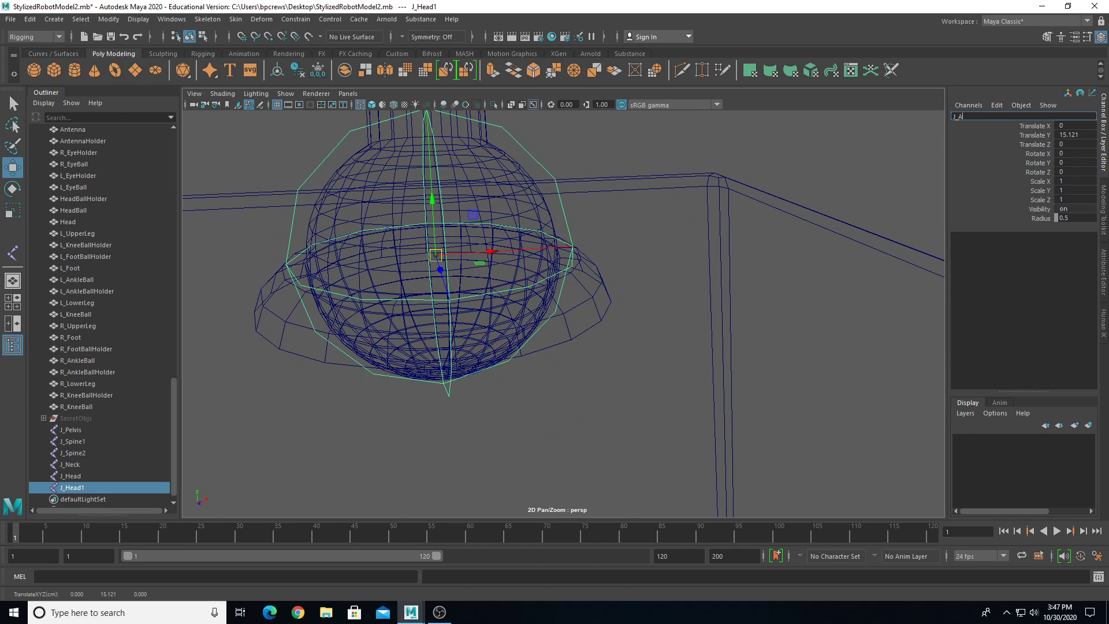
pyautogui.write('Antenna1')
pyautogui.press('Return')
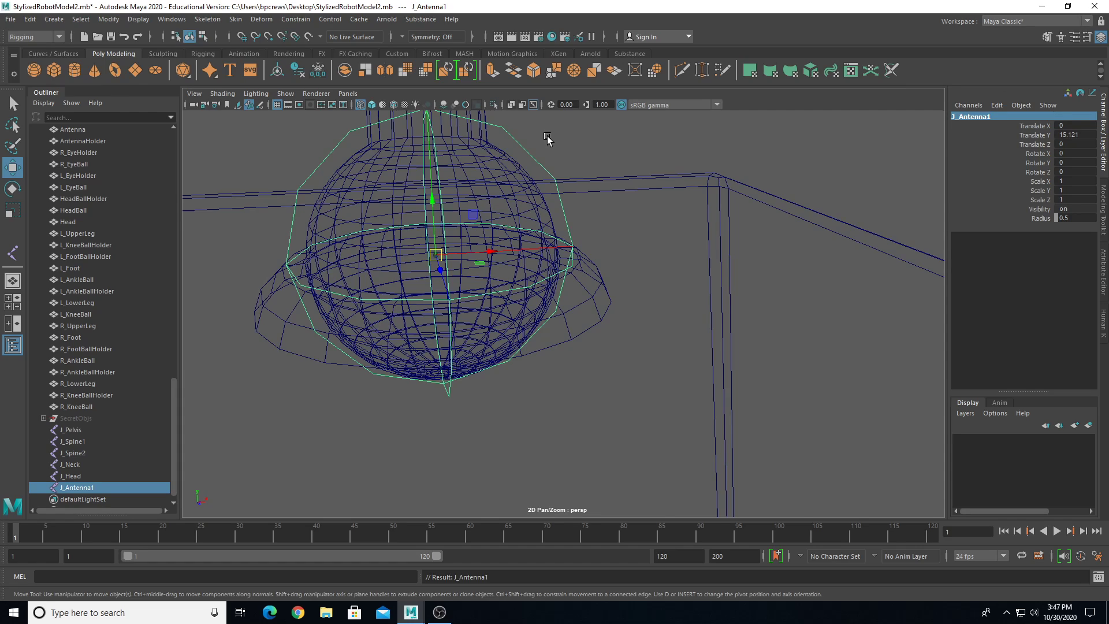
# - Duplicate J_Antenna1 and raise the copy along the antenna to about Y 15.467
pyautogui.scroll(-5, 572, 183)
pyautogui.keyDown('alt'); pyautogui.moveTo(594, 264); pyautogui.dragTo(541, 350); pyautogui.keyUp('alt')
pyautogui.scroll(-5, 527, 240)
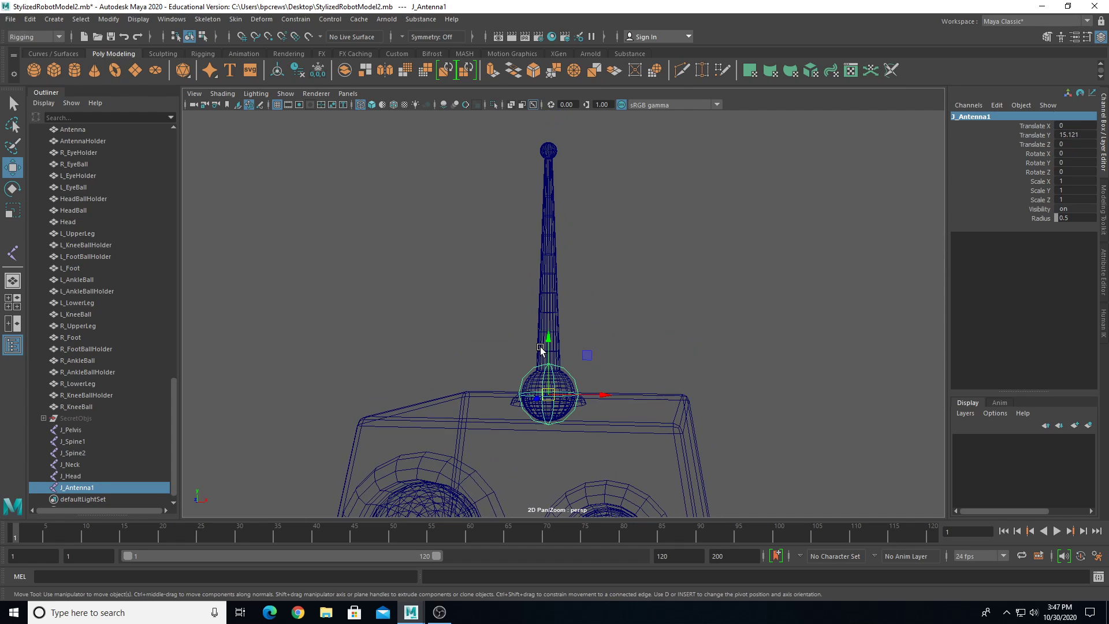
pyautogui.scroll(5, 537, 349)
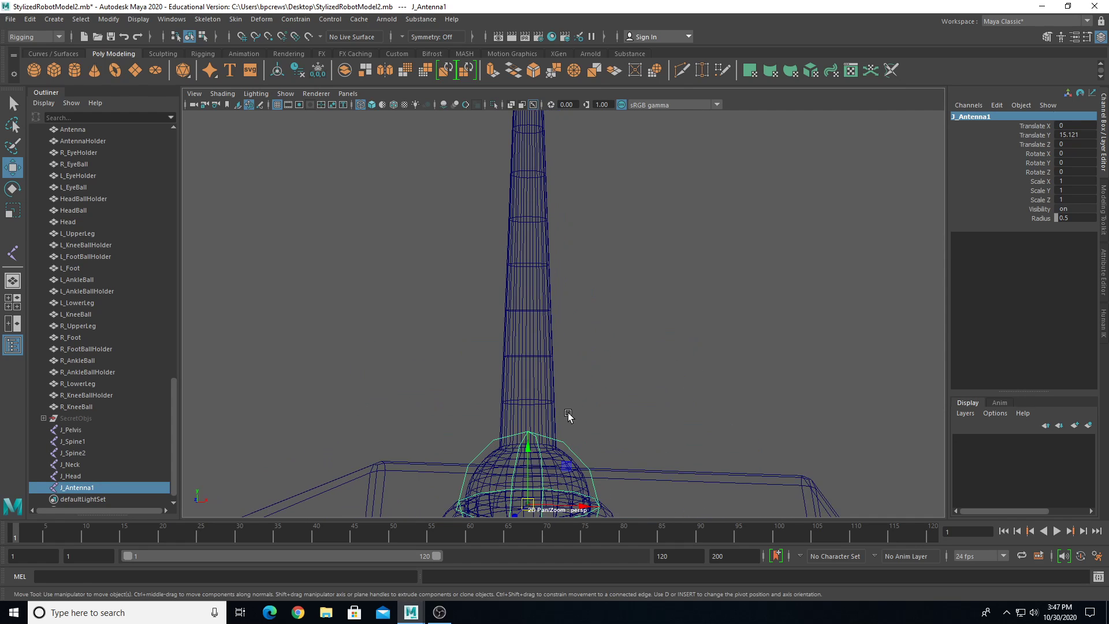
pyautogui.hotkey('ctrl', 'd')
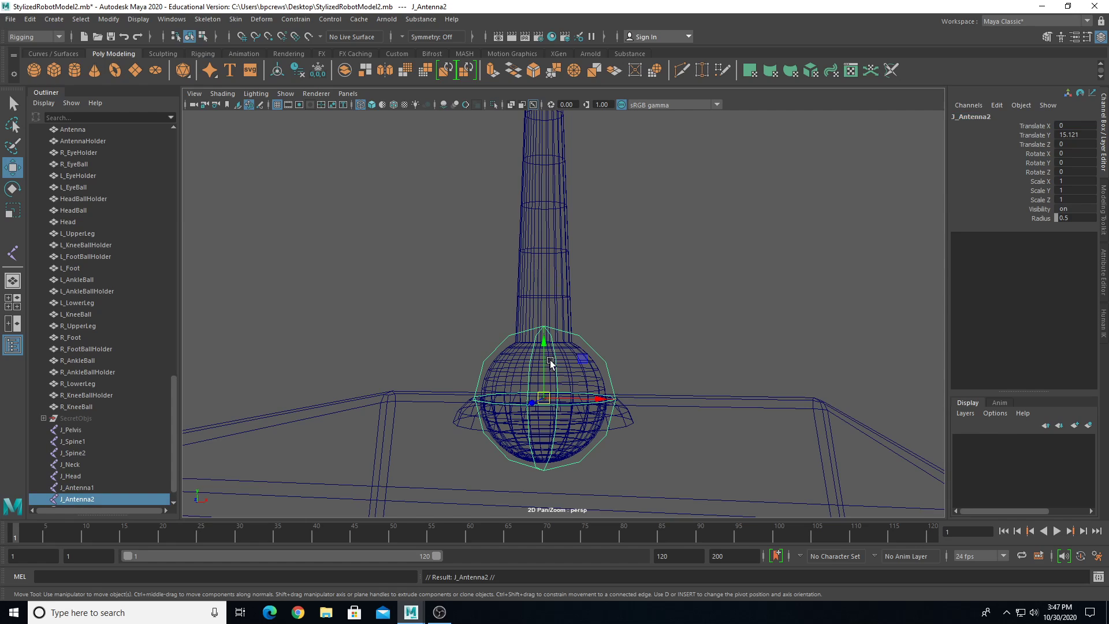
pyautogui.moveTo(540, 348); pyautogui.dragTo(566, 248)
# - Examine the antenna mesh in shaded display against the raised joint, then reselect J_Antenna2
pyautogui.keyDown('alt'); pyautogui.moveTo(638, 283); pyautogui.dragTo(598, 289); pyautogui.keyUp('alt')
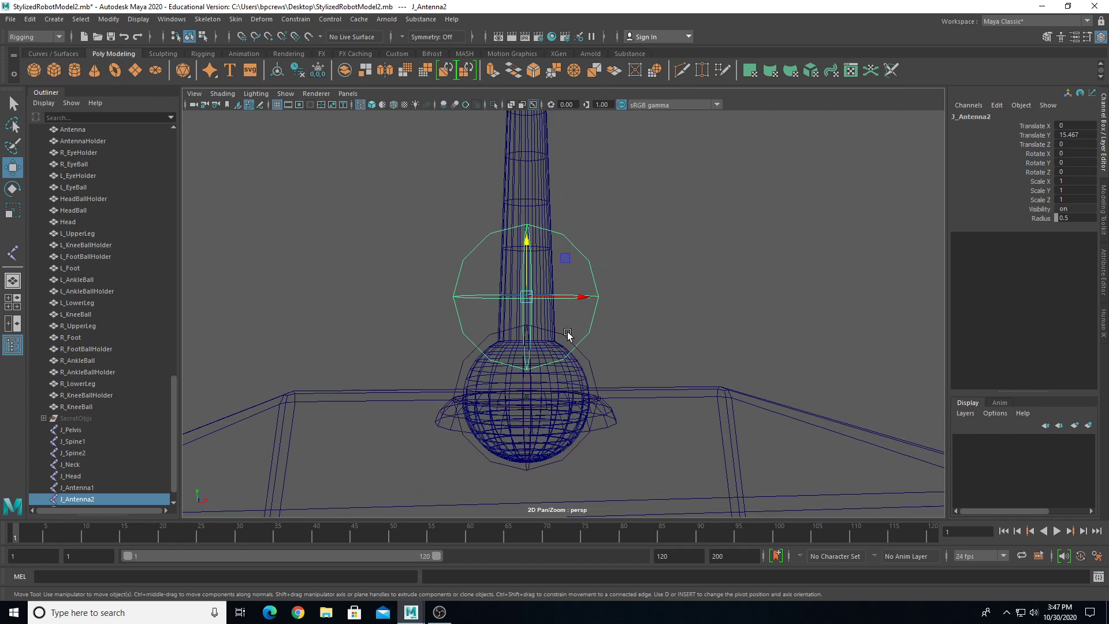
pyautogui.click(530, 184)
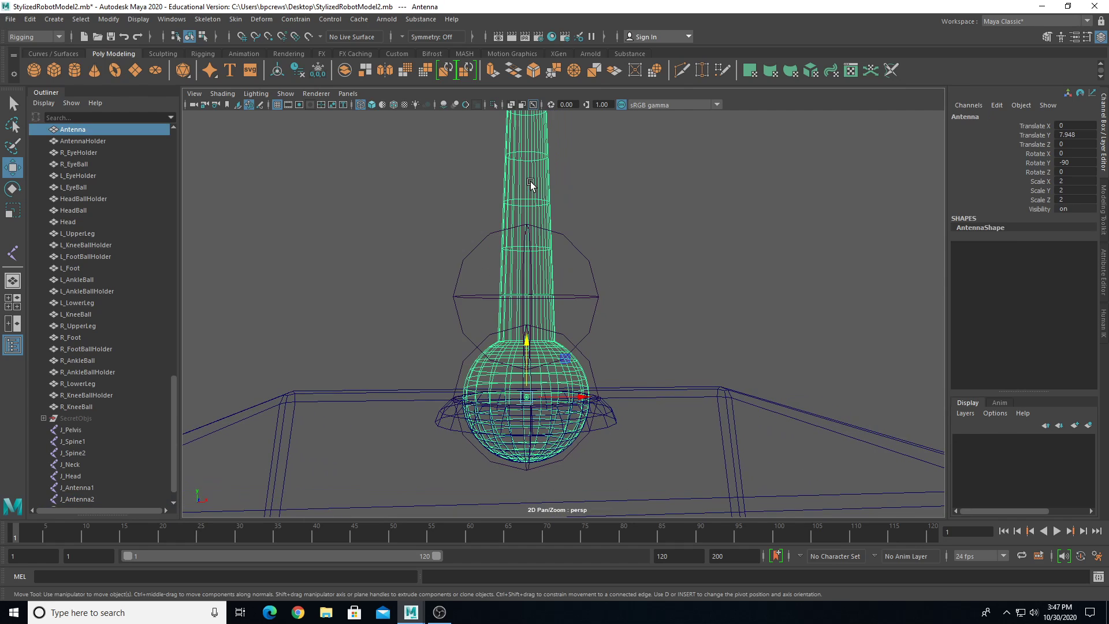
pyautogui.scroll(-1, 535, 188)
pyautogui.press('5')
pyautogui.scroll(-3, 530, 210)
pyautogui.keyDown('alt'); pyautogui.moveTo(513, 225); pyautogui.dragTo(513, 289); pyautogui.keyUp('alt')
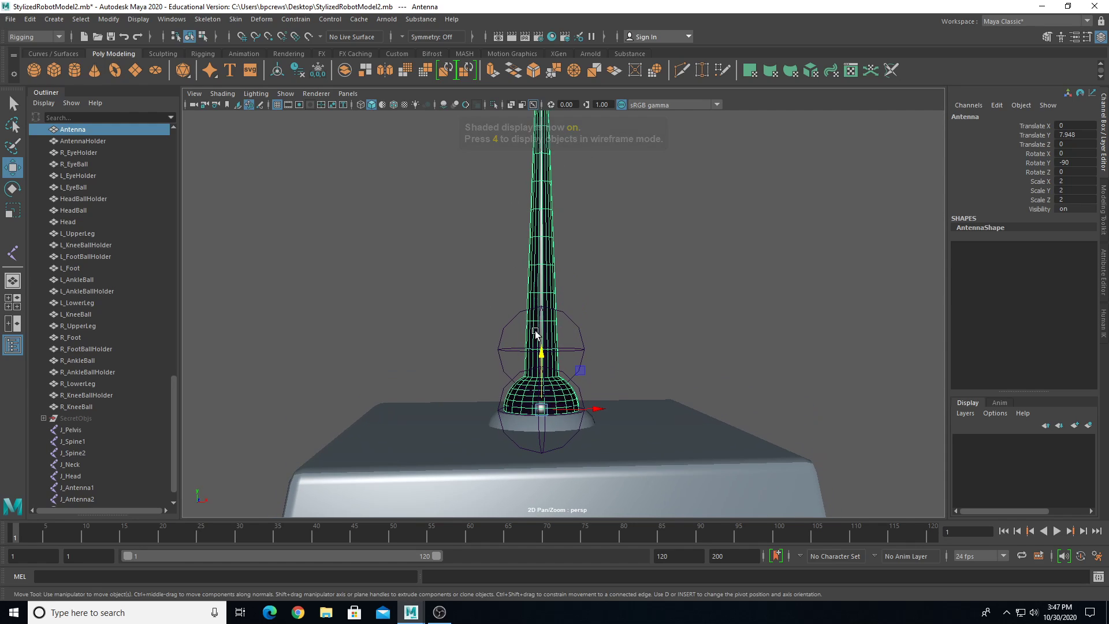
pyautogui.click(577, 329)
# - Frame J_Antenna2 in the wireframe front view and raise it slightly to about Y 15.475
pyautogui.scroll(3, 549, 341)
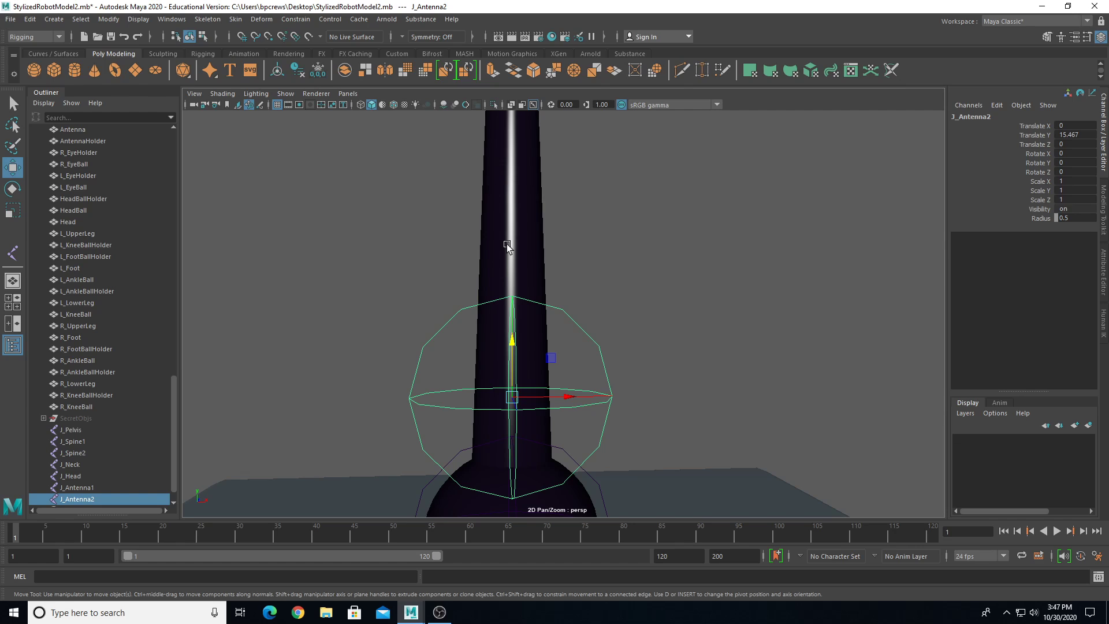
pyautogui.press('space')
pyautogui.press('space')
pyautogui.keyDown('alt'); pyautogui.moveTo(495, 237); pyautogui.dragTo(493, 411, button='middle'); pyautogui.keyUp('alt')
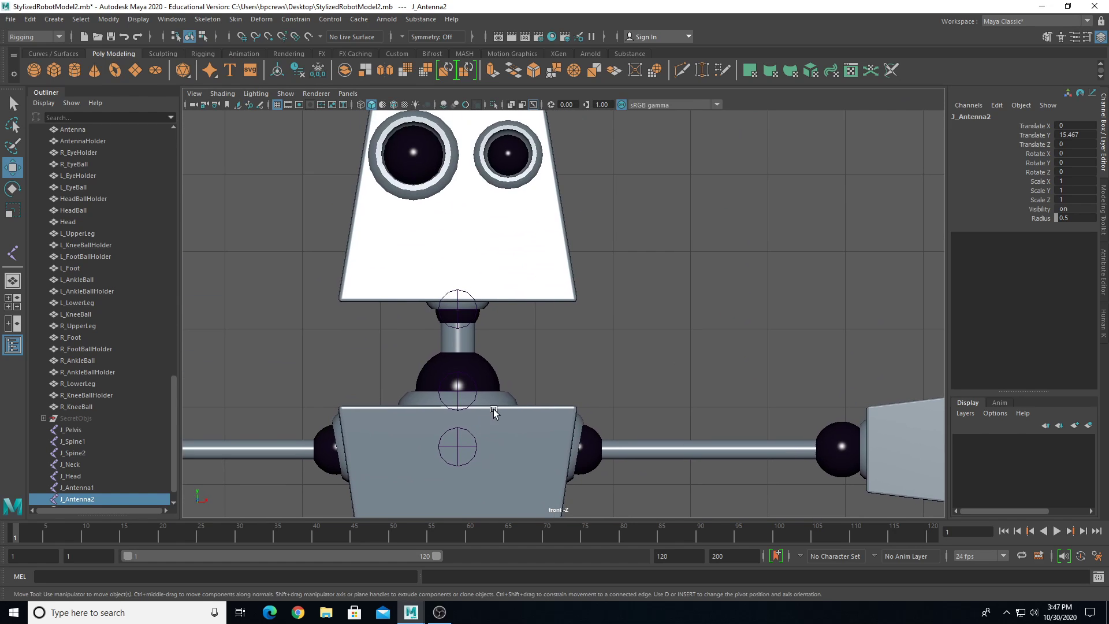
pyautogui.press('4')
pyautogui.press('f')
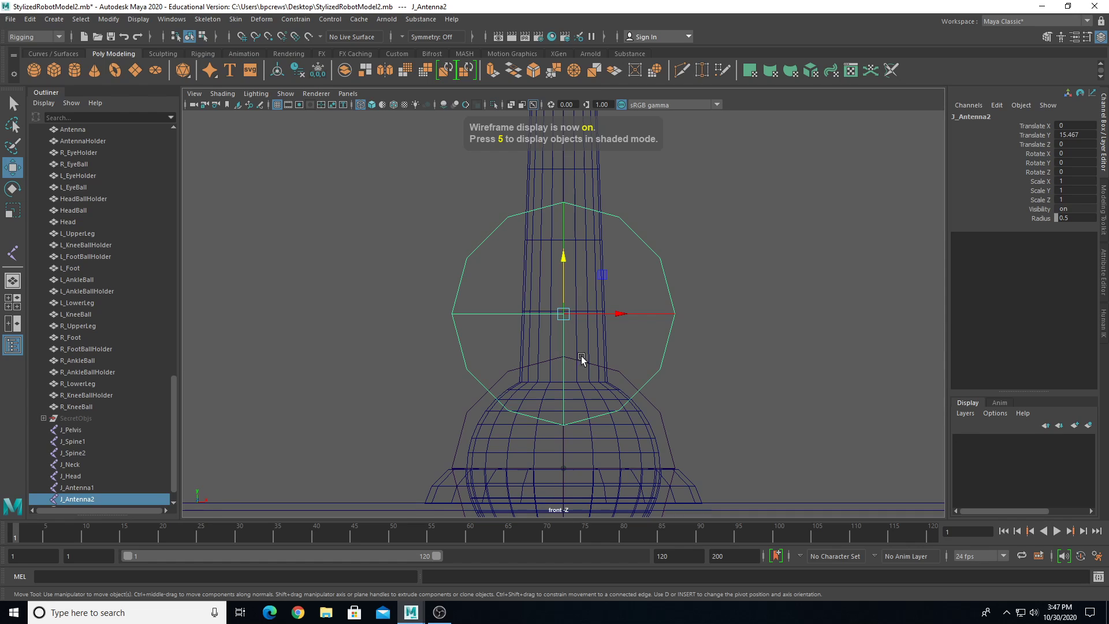
pyautogui.moveTo(576, 275)
pyautogui.mouseDown()
pyautogui.moveTo(565, 250)
pyautogui.moveTo(561, 263)
pyautogui.mouseUp()
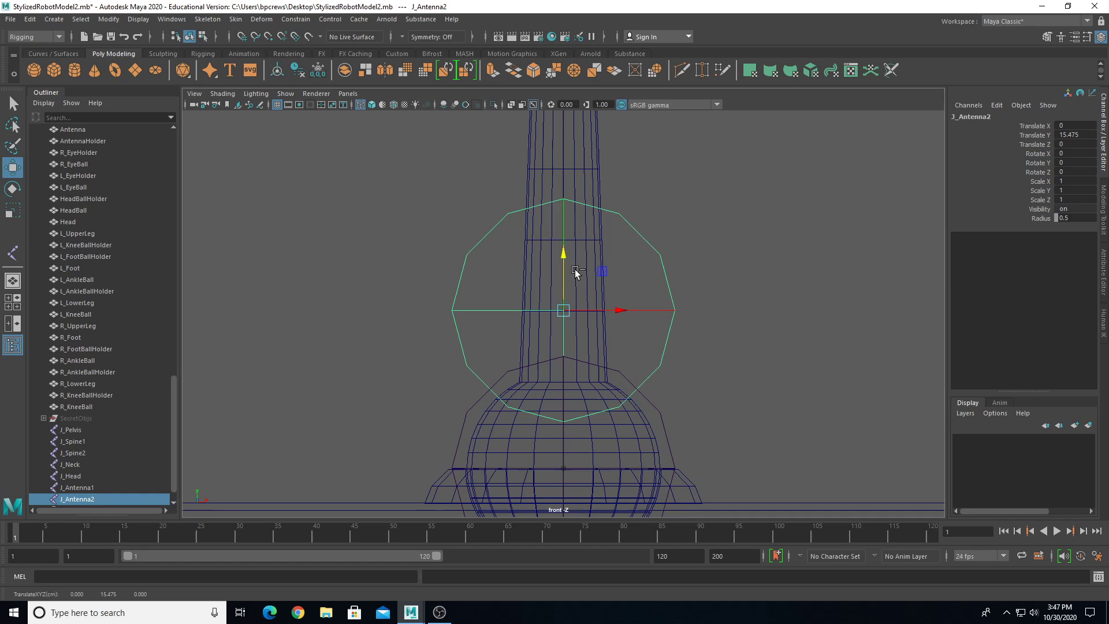
# - Duplicate J_Antenna2 repeatedly, spacing the copies evenly along the antenna shaft from about Y 15.792 up to about Y 16.428
pyautogui.hotkey('ctrl', 'd')
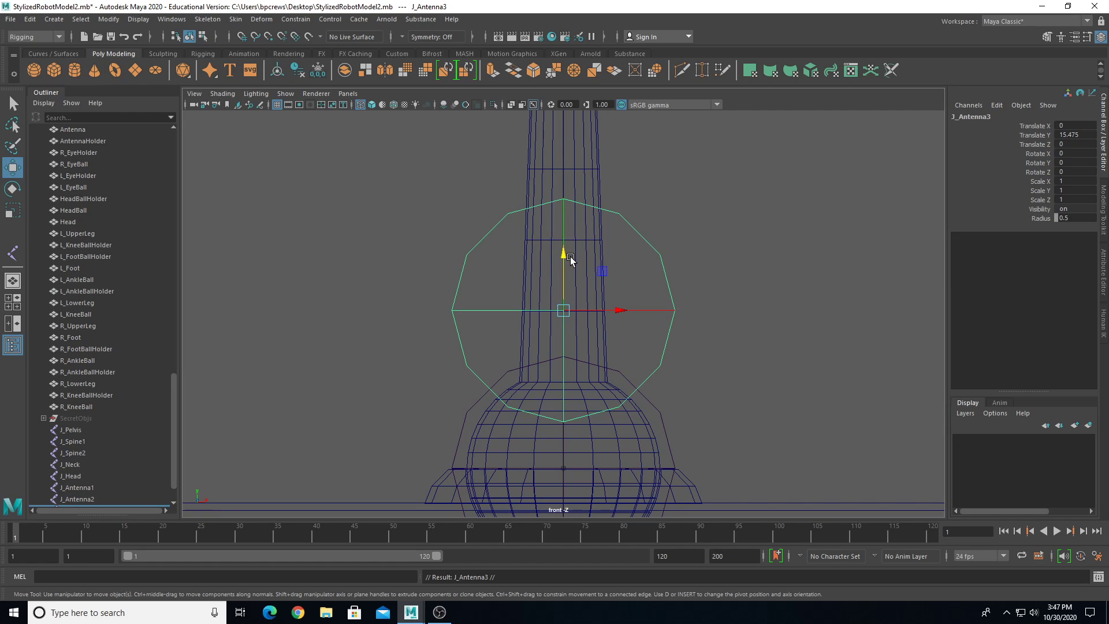
pyautogui.moveTo(564, 254); pyautogui.dragTo(554, 116)
pyautogui.hotkey('ctrl', 'd')
pyautogui.scroll(-6, 575, 478)
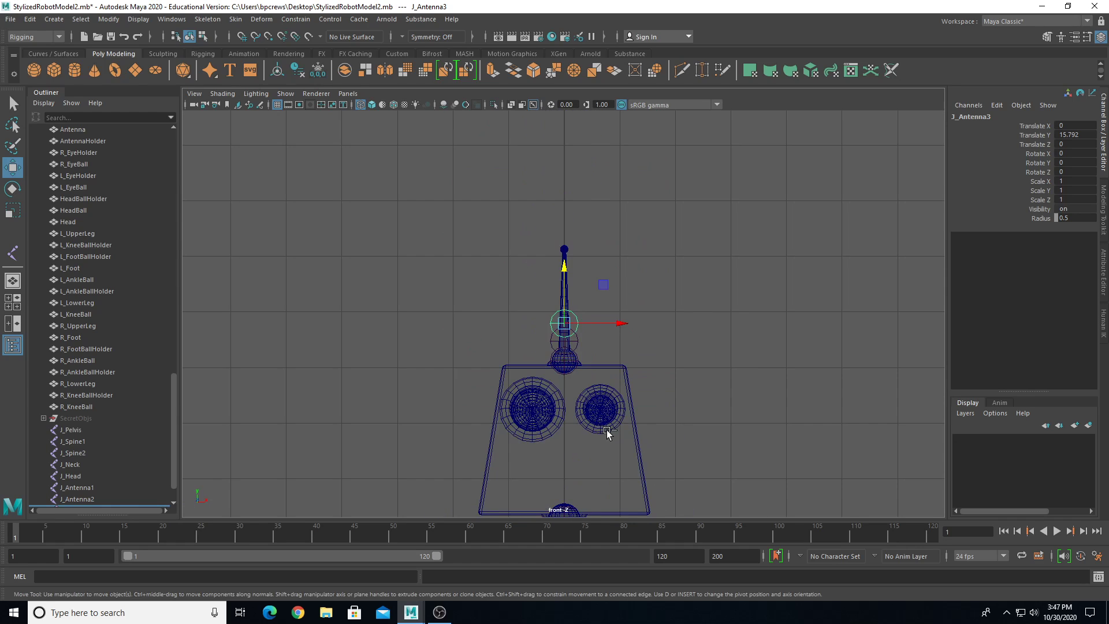
pyautogui.scroll(8, 549, 375)
pyautogui.moveTo(572, 316); pyautogui.dragTo(597, 130)
# - Add two more duplicated joints up the antenna, placing the last in the tip ball at about Y 17.131
pyautogui.hotkey('ctrl', 'd')
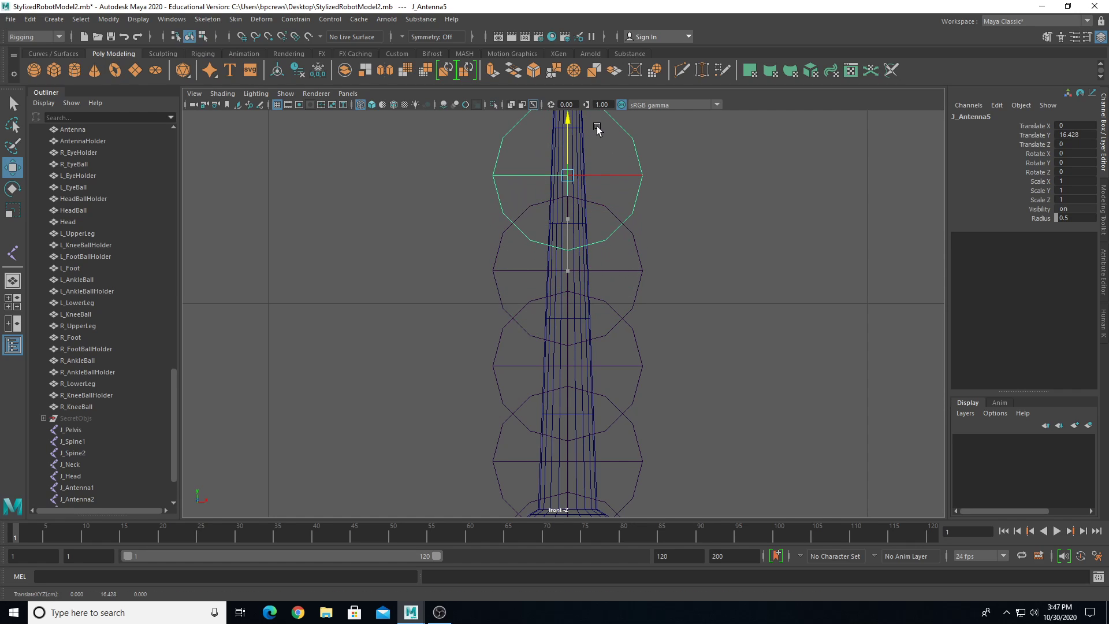
pyautogui.keyDown('alt'); pyautogui.moveTo(568, 205); pyautogui.dragTo(572, 394, button='middle'); pyautogui.keyUp('alt')
pyautogui.scroll(1, 540, 353)
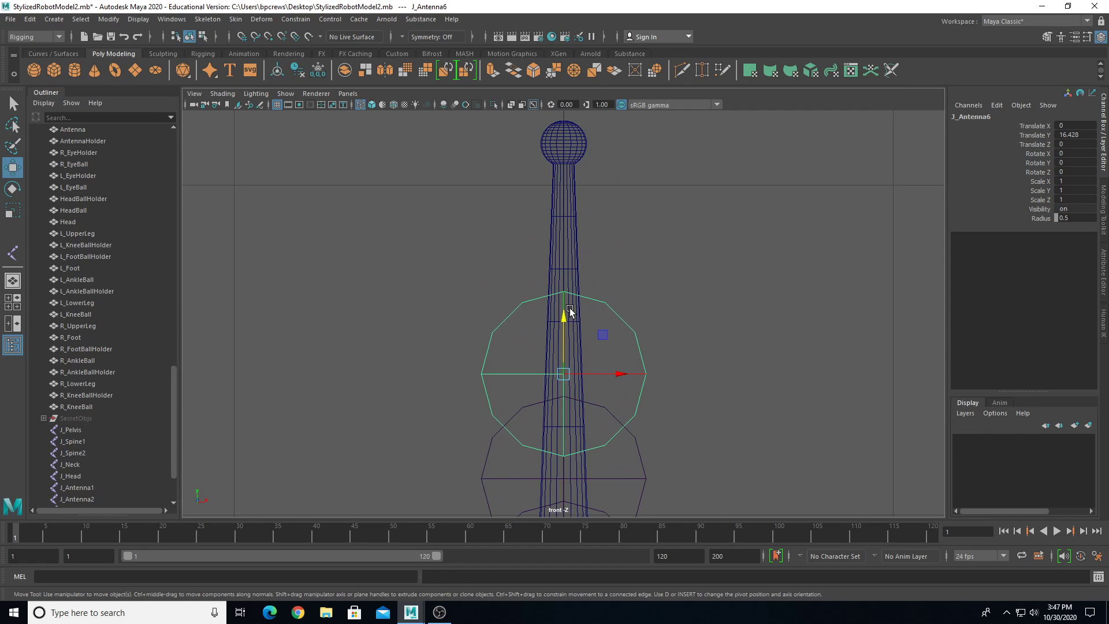
pyautogui.hotkey('ctrl', 'd')
pyautogui.moveTo(567, 314); pyautogui.dragTo(603, 92)
pyautogui.hotkey('ctrl', 'd')
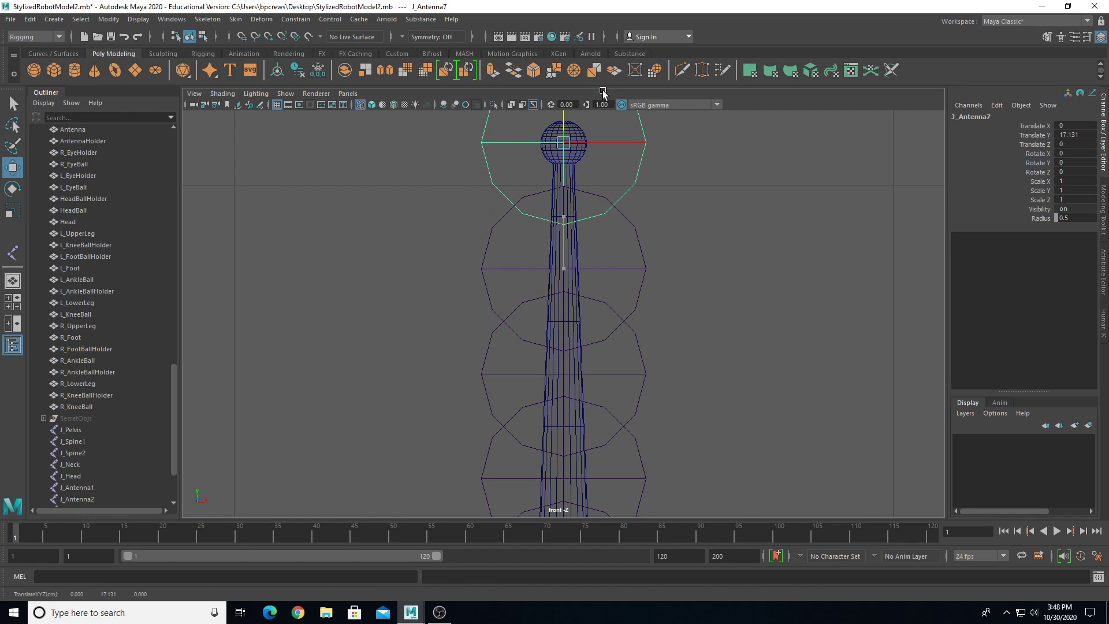
# - Examine the antenna chain against the robot in perspective, with J_Antenna1 through J_Antenna7 selected
pyautogui.press('space')
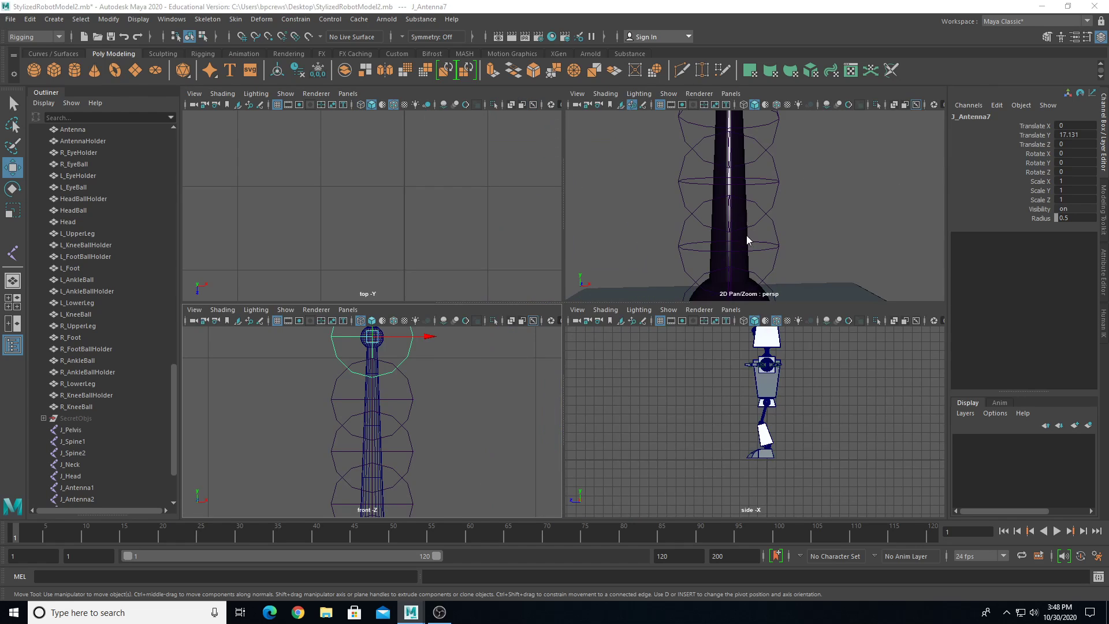
pyautogui.press('space')
pyautogui.keyDown('alt'); pyautogui.moveTo(555, 384); pyautogui.dragTo(592, 356, button='right'); pyautogui.keyUp('alt')
pyautogui.keyDown('alt'); pyautogui.moveTo(592, 356); pyautogui.dragTo(351, 398); pyautogui.keyUp('alt')
pyautogui.keyDown('alt'); pyautogui.moveTo(351, 399); pyautogui.dragTo(326, 393, button='right'); pyautogui.keyUp('alt')
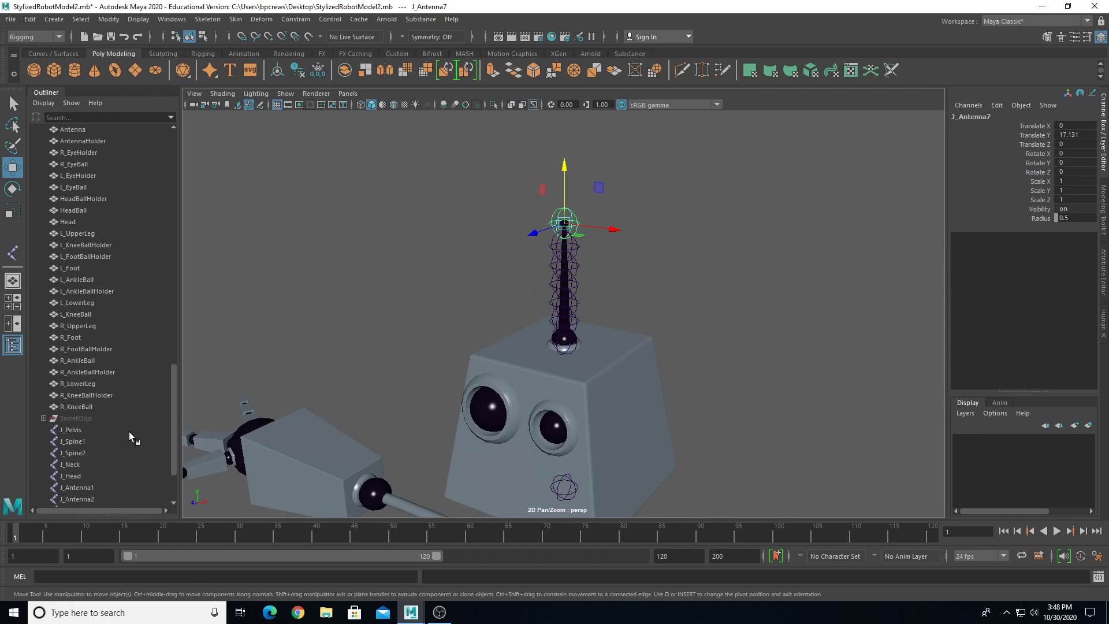
pyautogui.scroll(-3, 129, 432)
pyautogui.keyDown('shift'); pyautogui.click(96, 406); pyautogui.keyUp('shift')
pyautogui.scroll(2, 536, 368)
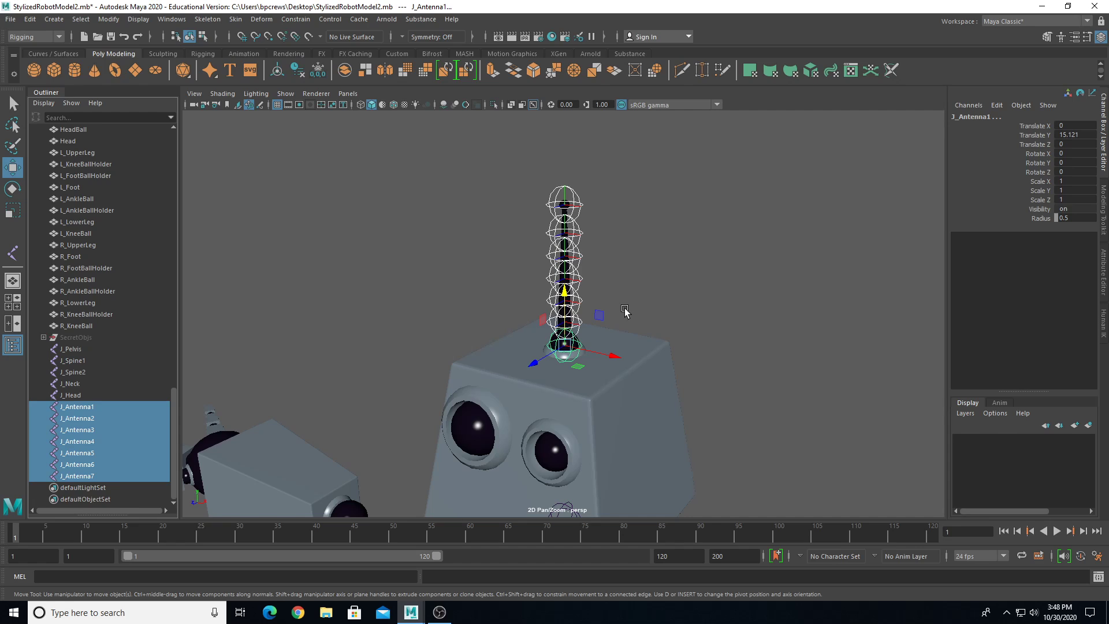
pyautogui.scroll(-5, 619, 308)
pyautogui.keyDown('alt'); pyautogui.moveTo(597, 317); pyautogui.dragTo(571, 168, button='middle'); pyautogui.keyUp('alt')
pyautogui.keyDown('alt'); pyautogui.moveTo(640, 419); pyautogui.dragTo(687, 383); pyautogui.keyUp('alt')
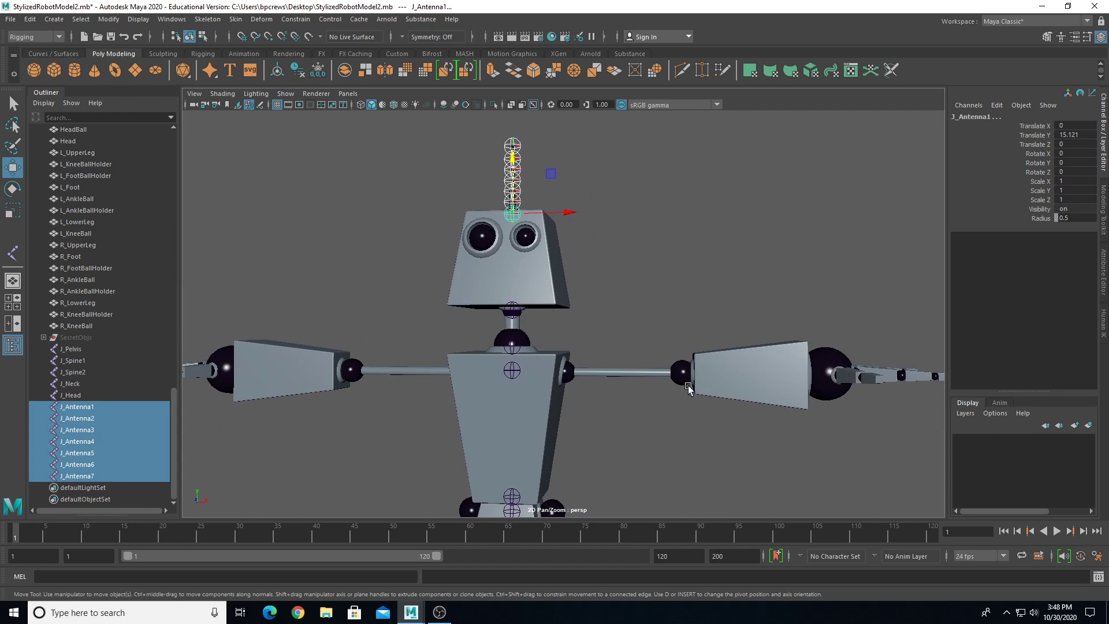
pyautogui.scroll(2, 622, 407)
pyautogui.scroll(1, 621, 407)
# - Duplicate J_Spine2 at the upper torso and show the model in wireframe
pyautogui.click(78, 395)
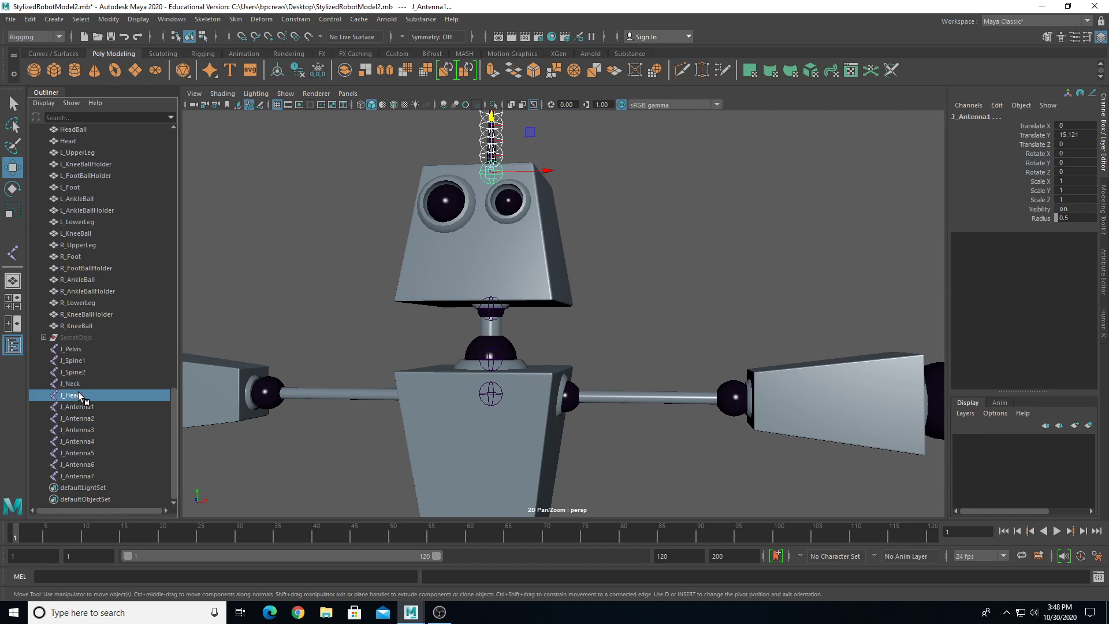
pyautogui.click(79, 383)
pyautogui.click(82, 372)
pyautogui.scroll(2, 506, 426)
pyautogui.keyDown('alt'); pyautogui.moveTo(506, 425); pyautogui.dragTo(541, 298, button='middle'); pyautogui.keyUp('alt')
pyautogui.scroll(3, 550, 299)
pyautogui.keyDown('alt'); pyautogui.moveTo(550, 300); pyautogui.dragTo(484, 362); pyautogui.keyUp('alt')
pyautogui.scroll(5, 519, 324)
pyautogui.keyDown('alt'); pyautogui.moveTo(543, 297); pyautogui.dragTo(492, 337, button='middle'); pyautogui.keyUp('alt')
pyautogui.scroll(-3, 492, 335)
pyautogui.keyDown('alt'); pyautogui.moveTo(494, 335); pyautogui.dragTo(537, 313); pyautogui.keyUp('alt')
pyautogui.hotkey('ctrl', 'd')
pyautogui.press('4')
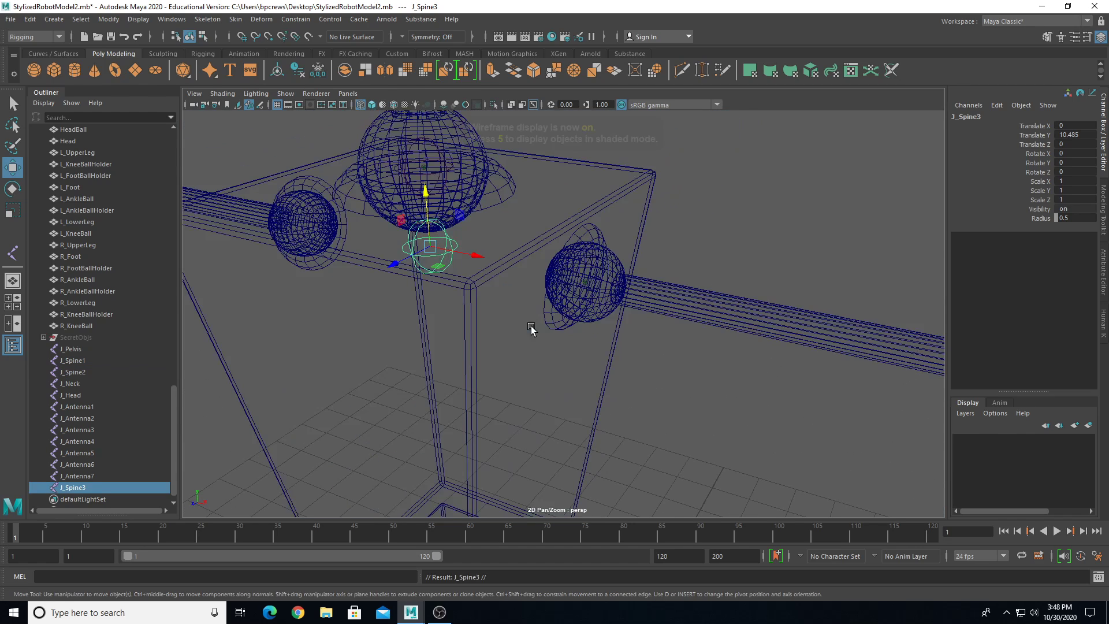
# - Snap the duplicated spine joint to the centre of the left shoulder ball at about X 1.559, Y 10.451
pyautogui.moveTo(431, 247); pyautogui.dragTo(650, 279)
pyautogui.scroll(2, 598, 309)
pyautogui.scroll(3, 598, 311)
pyautogui.press('v')
pyautogui.moveTo(648, 220); pyautogui.dragTo(566, 238)
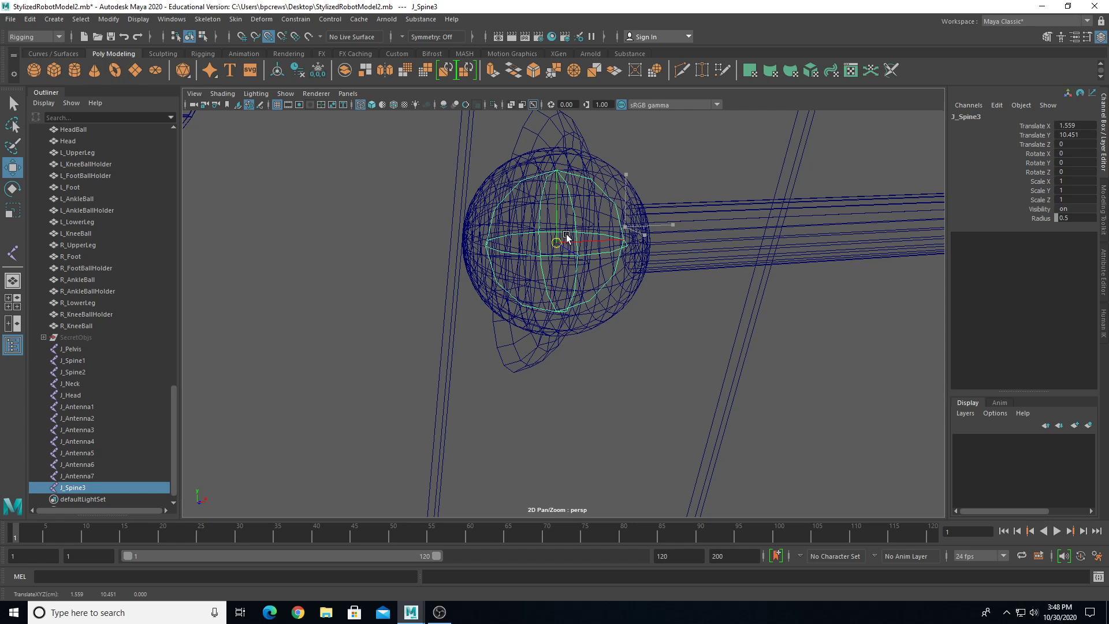
# - Duplicate the left shoulder joint and snap the copy to the elbow ball's centre at about X 4.954, Y 10.451
pyautogui.scroll(-4, 597, 263)
pyautogui.hotkey('ctrl', 'd')
pyautogui.press('v')
pyautogui.moveTo(575, 289); pyautogui.dragTo(906, 258)
pyautogui.press('f')
pyautogui.scroll(3, 524, 340)
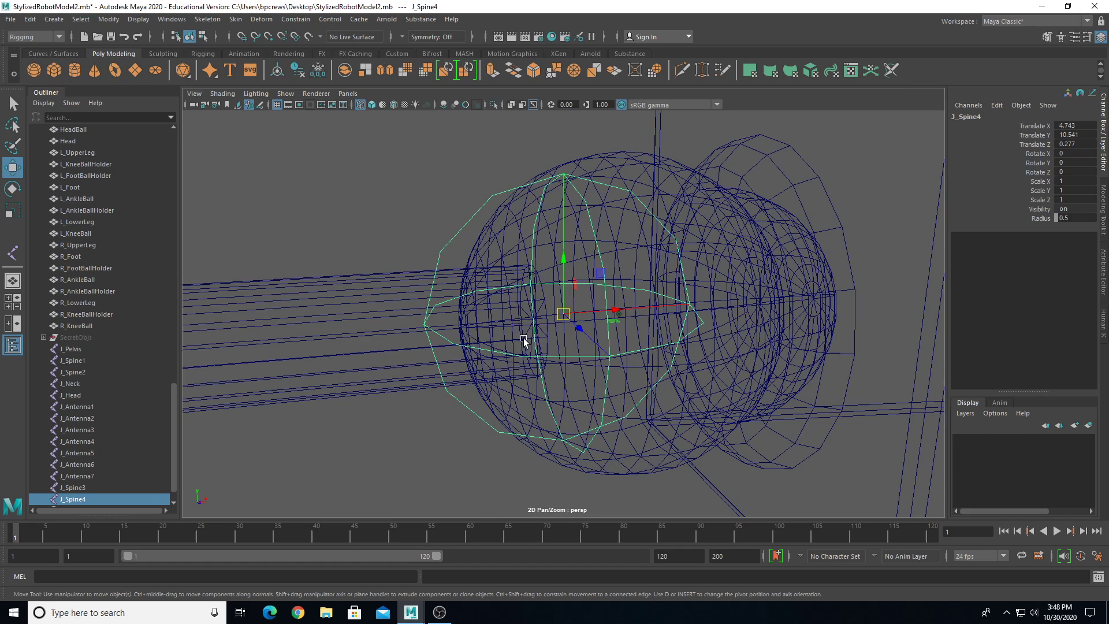
pyautogui.moveTo(561, 311); pyautogui.dragTo(618, 317)
pyautogui.scroll(-3, 623, 318)
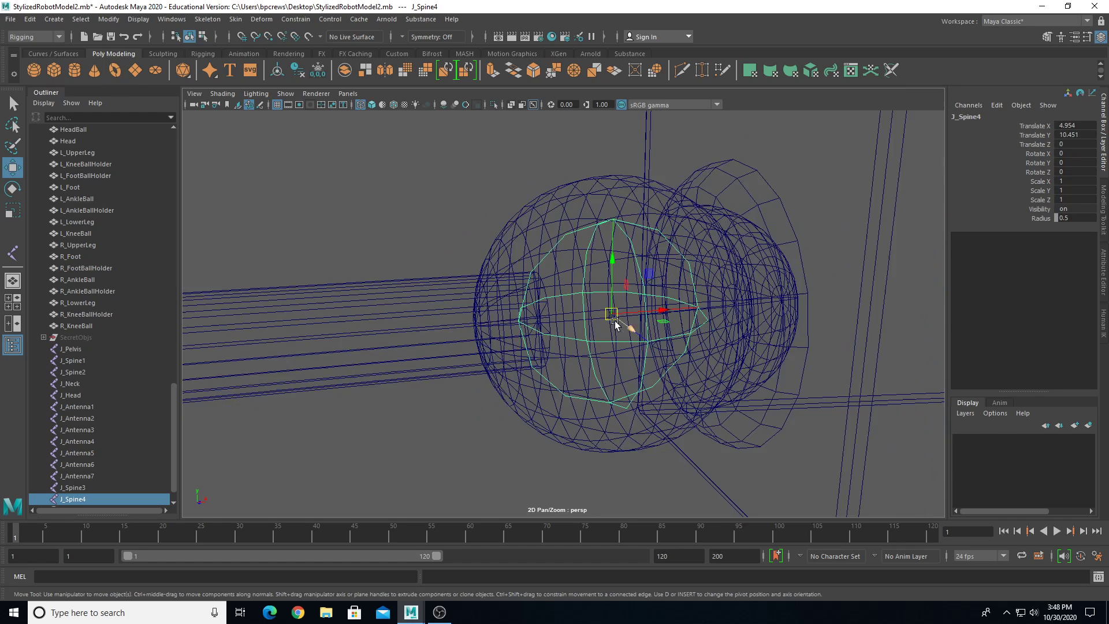
# - Duplicate the left elbow joint and snap the copy to the wrist ball's centre at about X 8.89, Y 10.451
pyautogui.scroll(-5, 623, 316)
pyautogui.keyDown('alt'); pyautogui.moveTo(626, 314); pyautogui.dragTo(478, 306, button='middle'); pyautogui.keyUp('alt')
pyautogui.scroll(4, 465, 325)
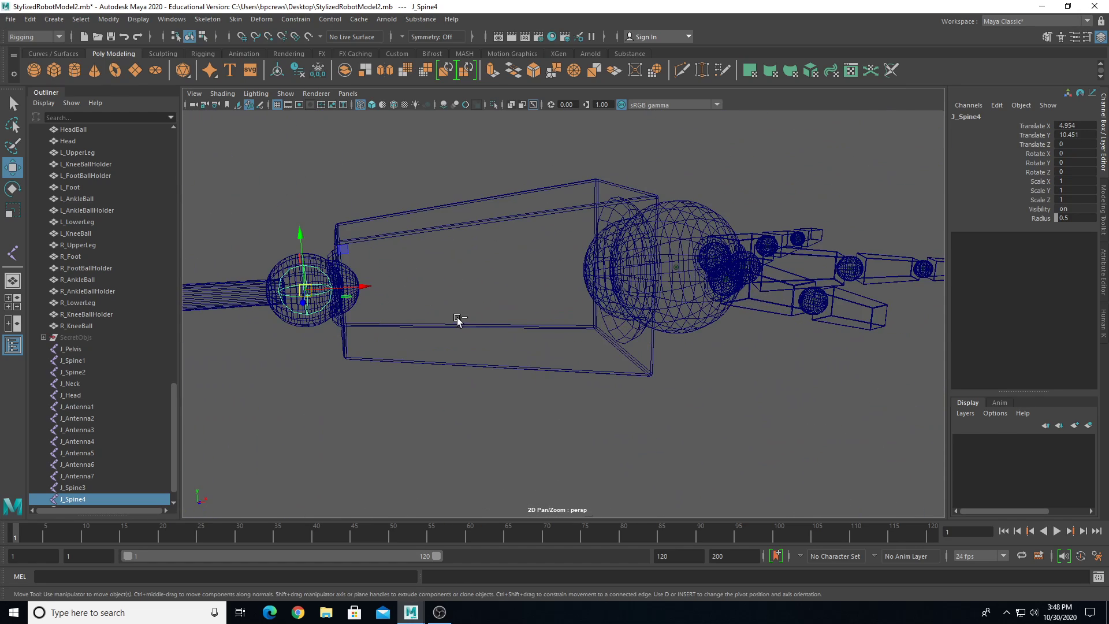
pyautogui.hotkey('ctrl', 'd')
pyautogui.press('v')
pyautogui.moveTo(300, 289); pyautogui.dragTo(601, 326)
# - Duplicate the left wrist joint and snap the copy into the thumb's base ball at about X 9.131, Z 0.71
pyautogui.keyDown('alt'); pyautogui.moveTo(601, 326); pyautogui.dragTo(398, 376, button='middle'); pyautogui.keyUp('alt')
pyautogui.scroll(4, 399, 376)
pyautogui.keyDown('alt'); pyautogui.moveTo(398, 376); pyautogui.dragTo(544, 401); pyautogui.keyUp('alt')
pyautogui.scroll(3, 506, 392)
pyautogui.hotkey('ctrl', 'd')
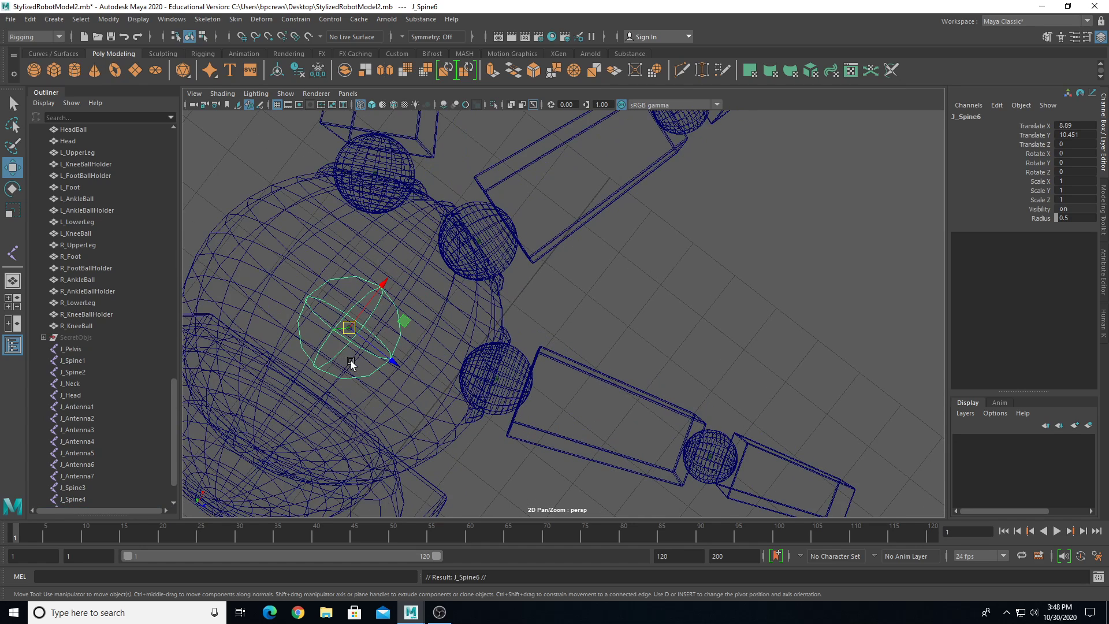
pyautogui.moveTo(349, 330); pyautogui.dragTo(562, 386)
pyautogui.press('f')
pyautogui.scroll(-4, 562, 386)
pyautogui.keyDown('alt'); pyautogui.moveTo(591, 372); pyautogui.dragTo(568, 302, button='middle'); pyautogui.keyUp('alt')
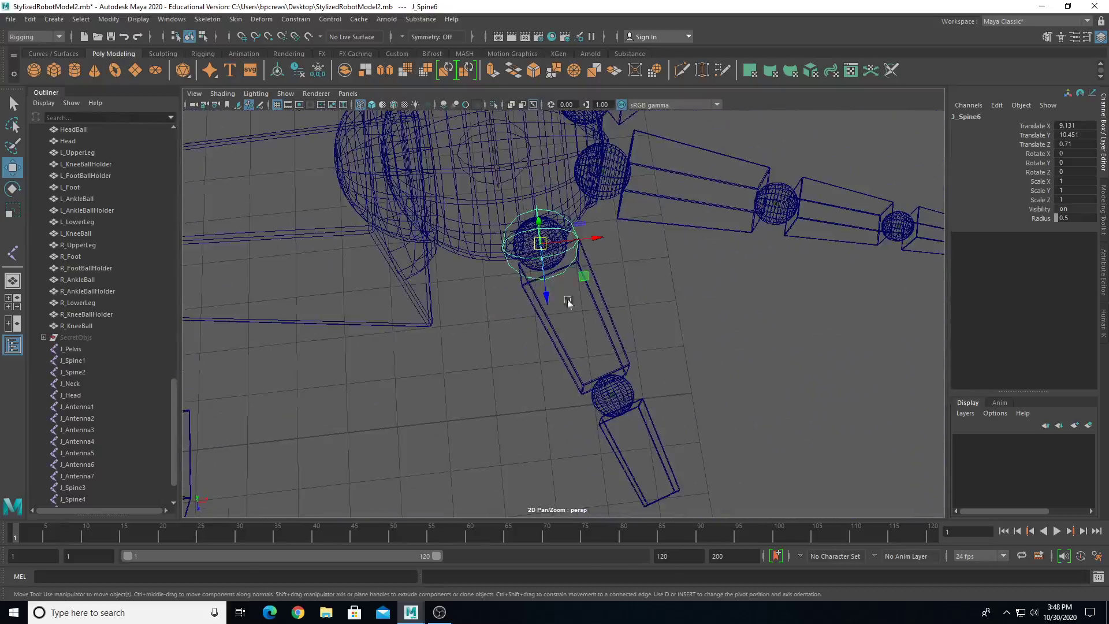
# - Place a duplicate of the thumb base joint in the centre of the thumb's second ball
pyautogui.moveTo(537, 248); pyautogui.dragTo(641, 336)
pyautogui.press('f')
pyautogui.scroll(4, 603, 417)
pyautogui.moveTo(567, 314); pyautogui.dragTo(551, 376)
pyautogui.scroll(-6, 522, 324)
# - Duplicate the left wrist joint and snap the copy to the base ball of the finger nearest the thumb, about X 9.596, Z 0.23
pyautogui.keyDown('alt'); pyautogui.moveTo(466, 258); pyautogui.dragTo(577, 287, button='middle'); pyautogui.keyUp('alt')
pyautogui.keyDown('alt'); pyautogui.moveTo(577, 287); pyautogui.dragTo(455, 297); pyautogui.keyUp('alt')
pyautogui.click(470, 234)
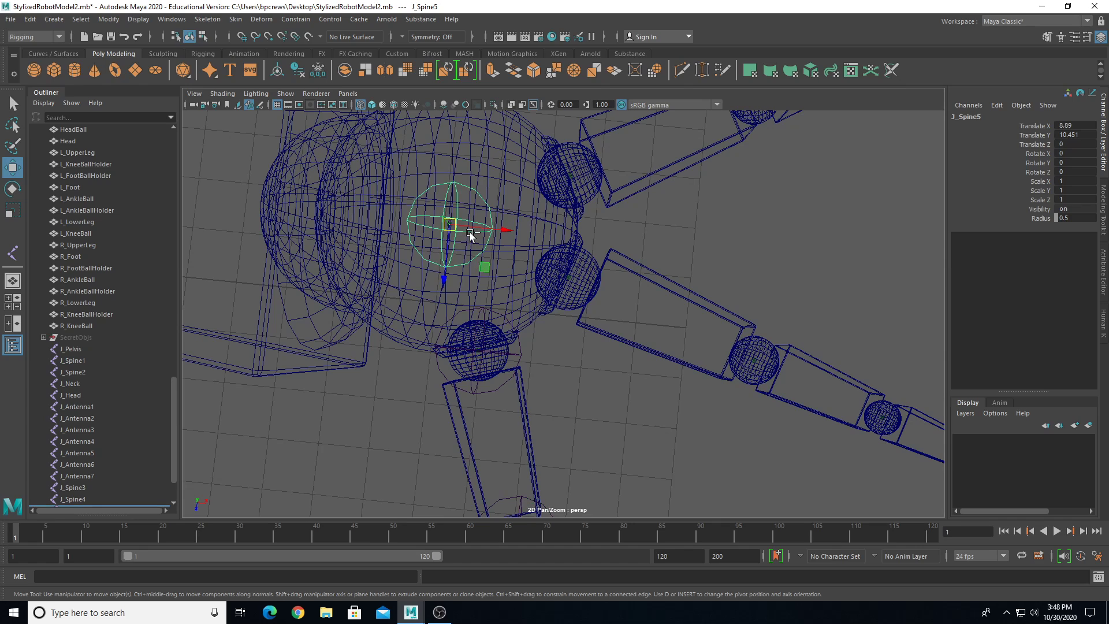
pyautogui.hotkey('ctrl', 'd')
pyautogui.press('v')
pyautogui.moveTo(452, 227); pyautogui.dragTo(571, 367)
pyautogui.press('f')
pyautogui.scroll(5, 561, 294)
pyautogui.scroll(-3, 562, 319)
# - Snap a duplicate of that finger's base joint into its middle ball at about X 10.715, Z 0.605
pyautogui.scroll(-7, 609, 349)
pyautogui.press('v')
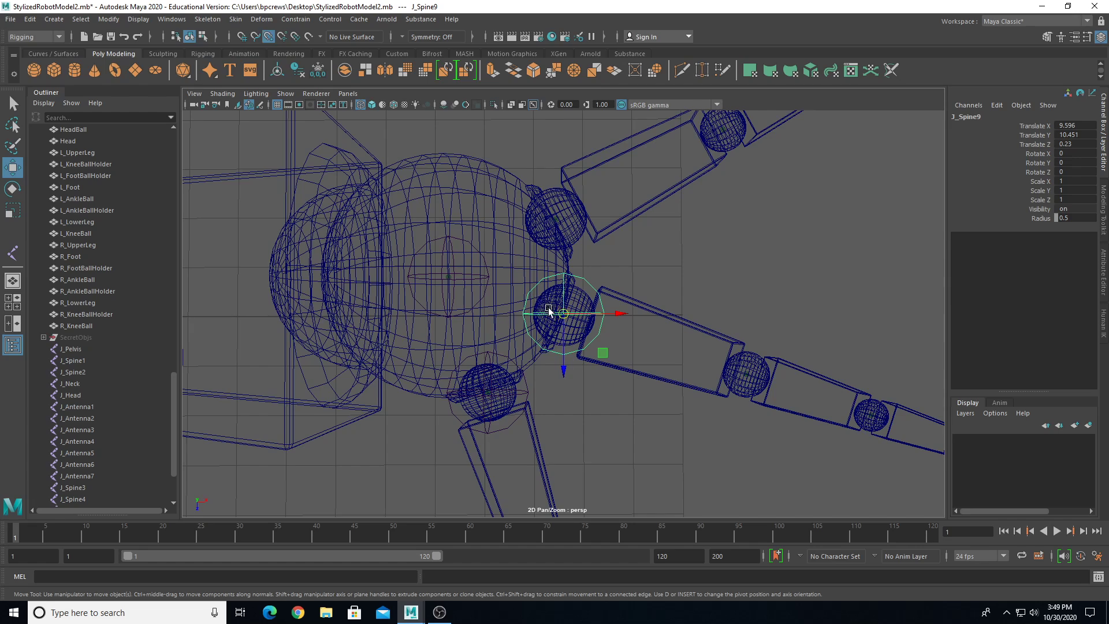
pyautogui.moveTo(561, 312); pyautogui.dragTo(593, 338)
pyautogui.press('f')
pyautogui.moveTo(574, 327); pyautogui.dragTo(587, 348, button='middle')
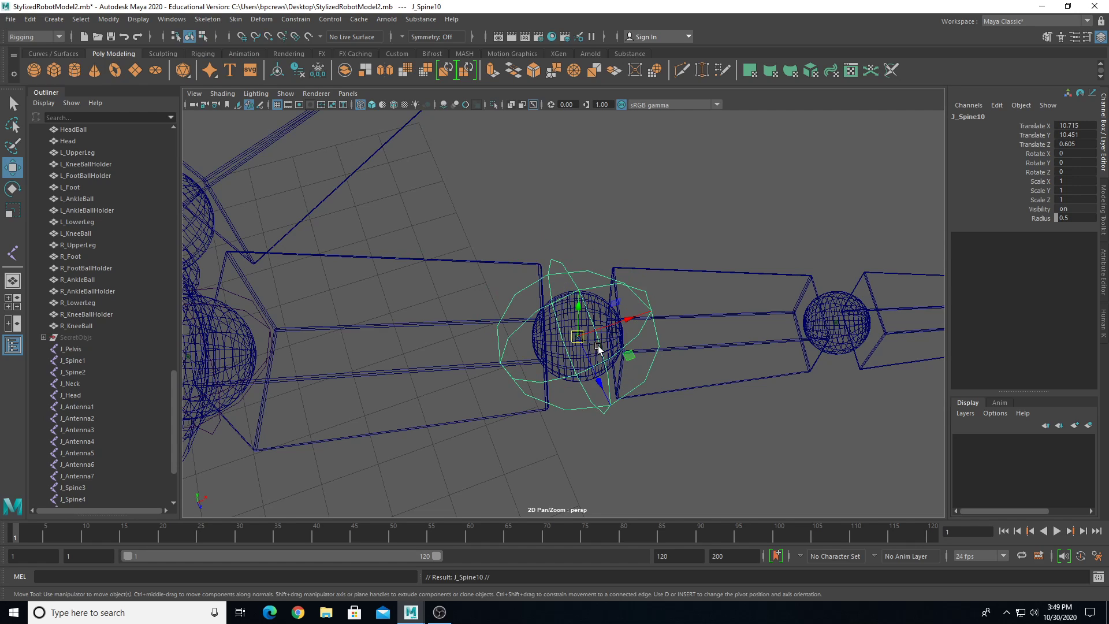
# - Snap the next duplicated joint into the same finger's outermost ball at about X 11.477, Y 10.451, Z 0.857
pyautogui.press('v')
pyautogui.moveTo(581, 342); pyautogui.dragTo(837, 325)
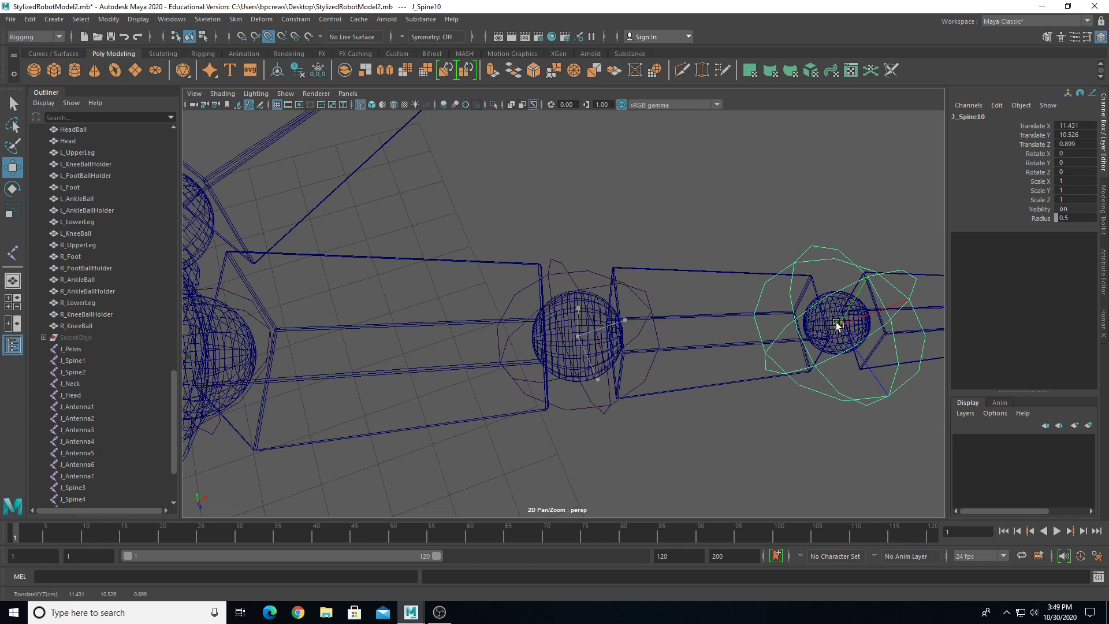
pyautogui.press('f')
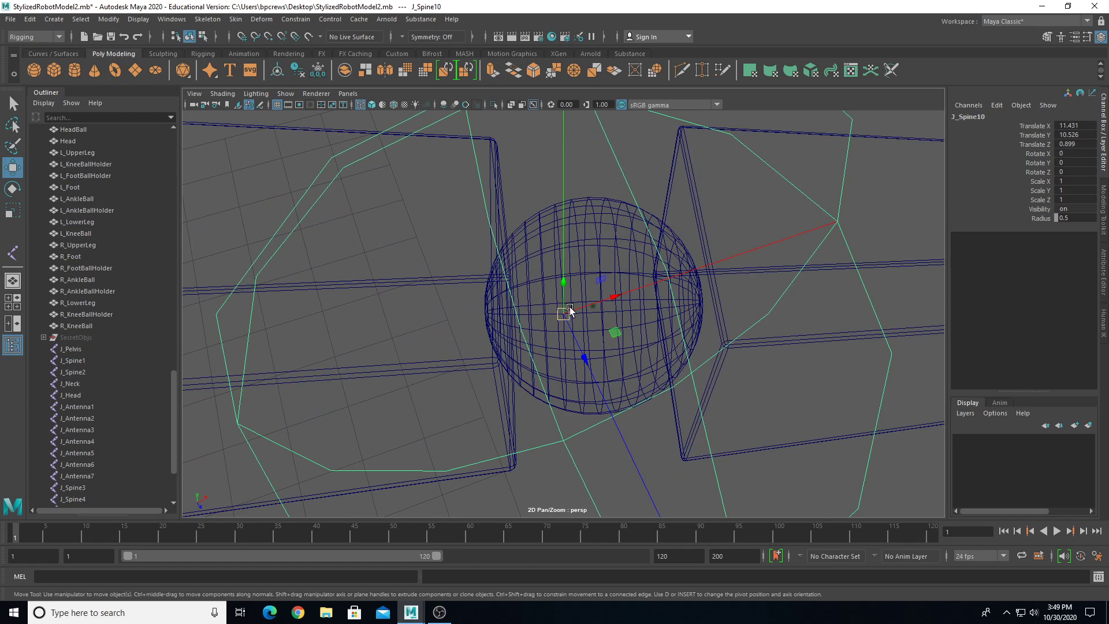
pyautogui.scroll(-5, 584, 308)
pyautogui.keyDown('alt'); pyautogui.moveTo(569, 309); pyautogui.dragTo(530, 297); pyautogui.keyUp('alt')
pyautogui.scroll(4, 529, 297)
# - Duplicate the left wrist joint and snap copies to the base and middle balls of the finger farthest from the thumb
pyautogui.keyDown('alt'); pyautogui.moveTo(530, 297); pyautogui.dragTo(597, 383, button='middle'); pyautogui.keyUp('alt')
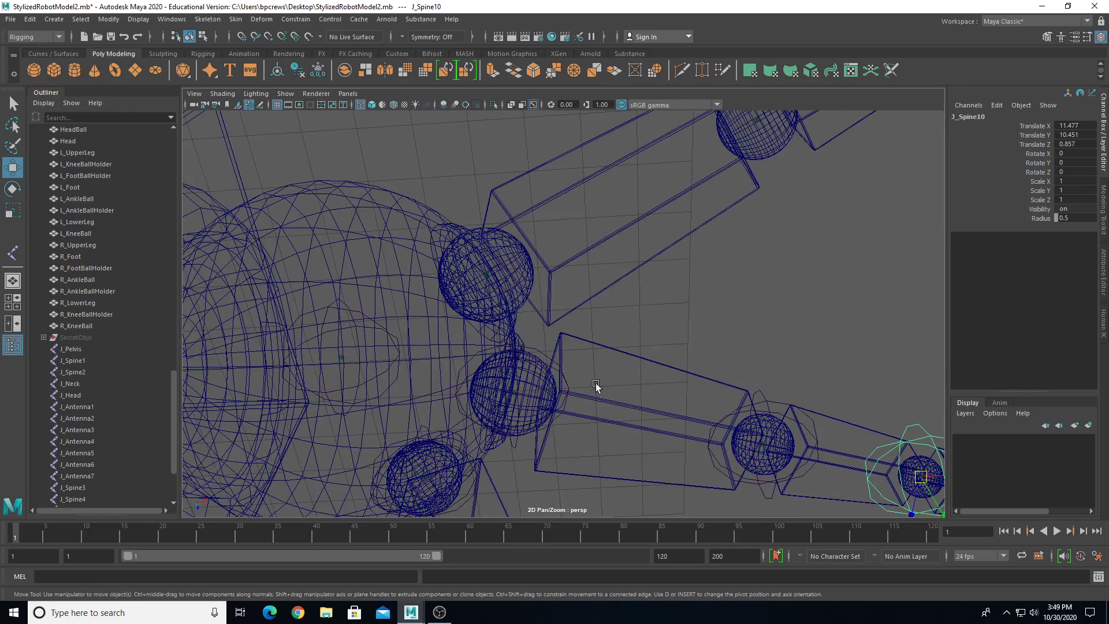
pyautogui.click(366, 314)
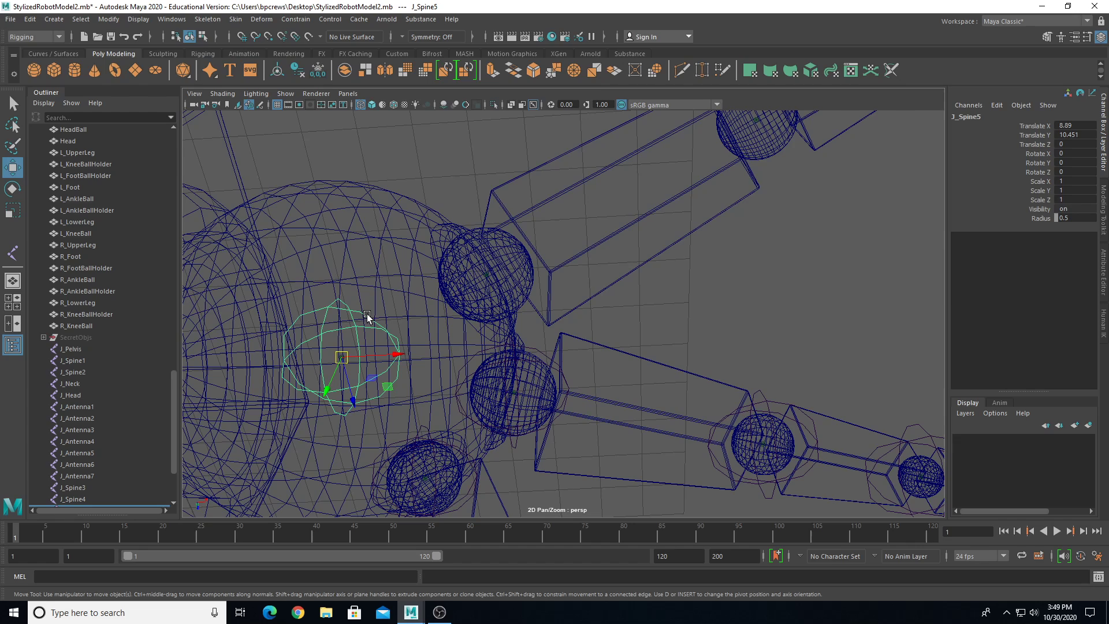
pyautogui.hotkey('ctrl', 'd')
pyautogui.press('v')
pyautogui.hotkey('ctrl', 'd')
pyautogui.moveTo(351, 354); pyautogui.dragTo(751, 122)
pyautogui.press('f')
pyautogui.keyDown('alt'); pyautogui.moveTo(642, 294); pyautogui.dragTo(679, 211); pyautogui.keyUp('alt')
# - Duplicate that finger's middle joint and snap the copy to its outermost ball at about X 11.292, Y 10.451, Z -1.289
pyautogui.hotkey('ctrl', 'd')
pyautogui.moveTo(564, 317); pyautogui.dragTo(748, 291)
pyautogui.press('f')
pyautogui.scroll(5, 682, 338)
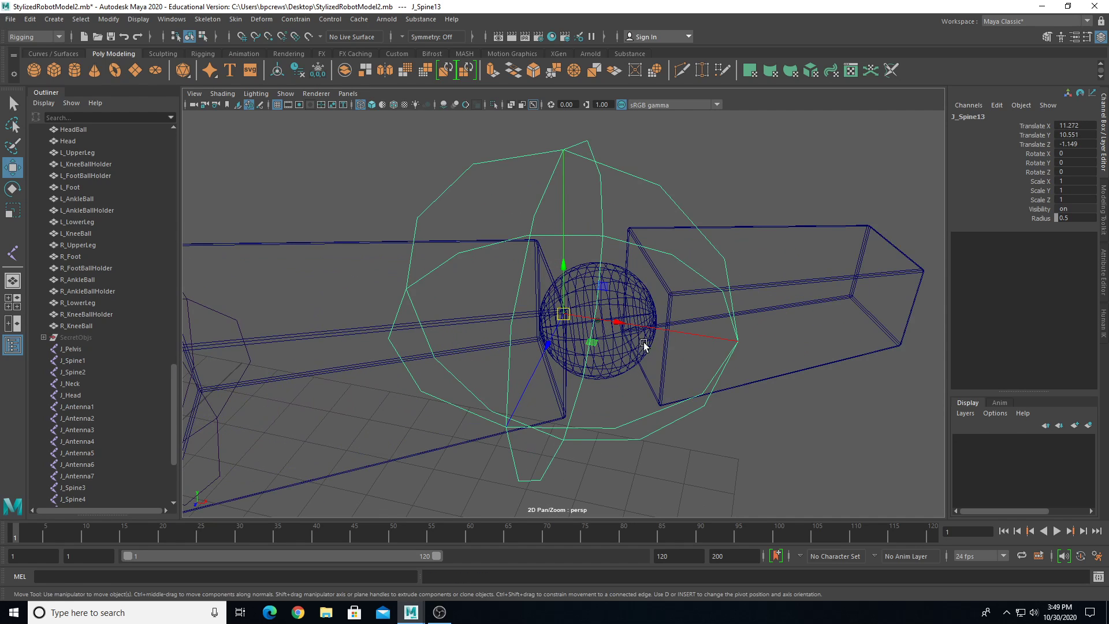
pyautogui.keyDown('alt'); pyautogui.moveTo(638, 354); pyautogui.dragTo(533, 315, button='middle'); pyautogui.keyUp('alt')
pyautogui.keyDown('alt'); pyautogui.moveTo(533, 315); pyautogui.dragTo(505, 309); pyautogui.keyUp('alt')
pyautogui.press('v')
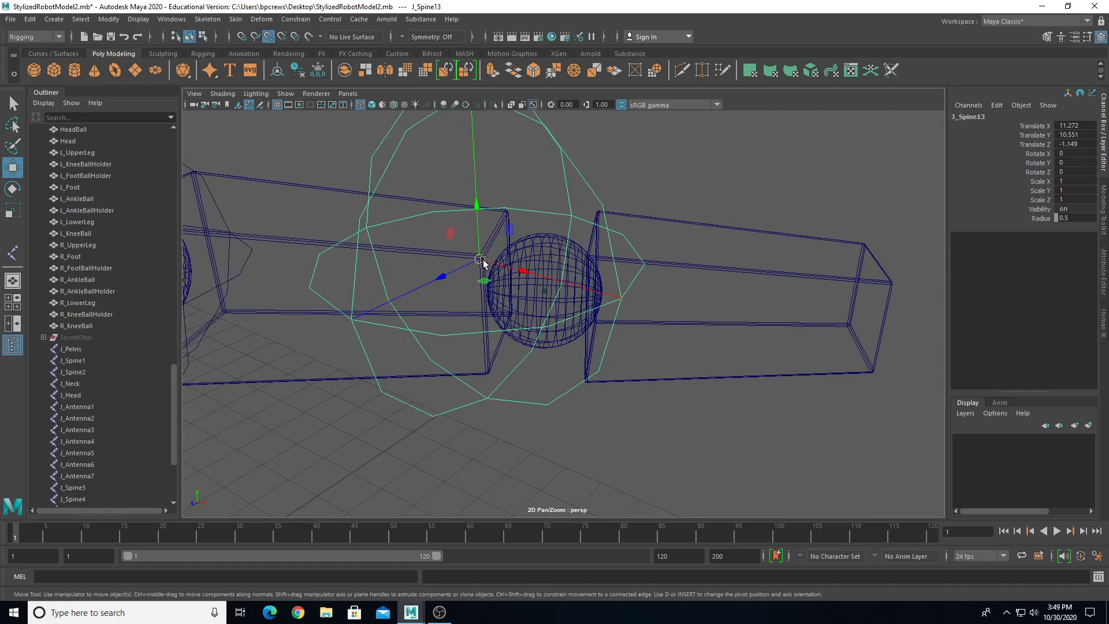
pyautogui.moveTo(484, 260); pyautogui.dragTo(545, 292)
# - Duplicate J_Pelvis and rename the copy as J_L_Hip
pyautogui.scroll(-12, 555, 332)
pyautogui.keyDown('alt'); pyautogui.moveTo(508, 352); pyautogui.dragTo(825, 312, button='middle'); pyautogui.keyUp('alt')
pyautogui.scroll(5, 666, 376)
pyautogui.keyDown('alt'); pyautogui.moveTo(665, 376); pyautogui.dragTo(745, 341); pyautogui.keyUp('alt')
pyautogui.keyDown('alt'); pyautogui.moveTo(414, 424); pyautogui.dragTo(653, 293, button='middle'); pyautogui.keyUp('alt')
pyautogui.scroll(5, 649, 360)
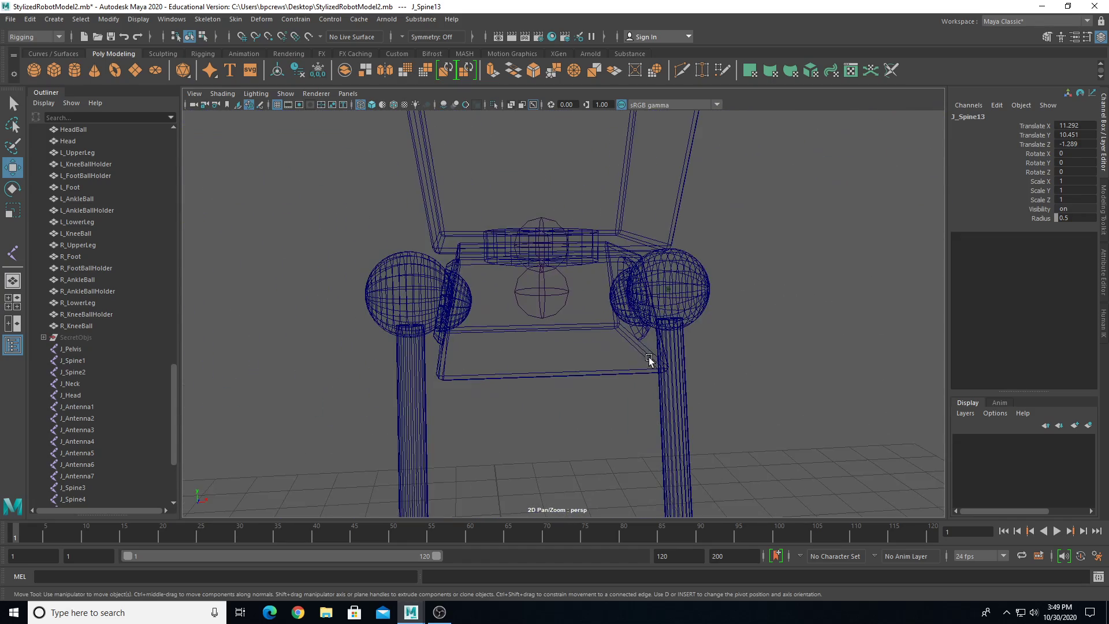
pyautogui.click(551, 296)
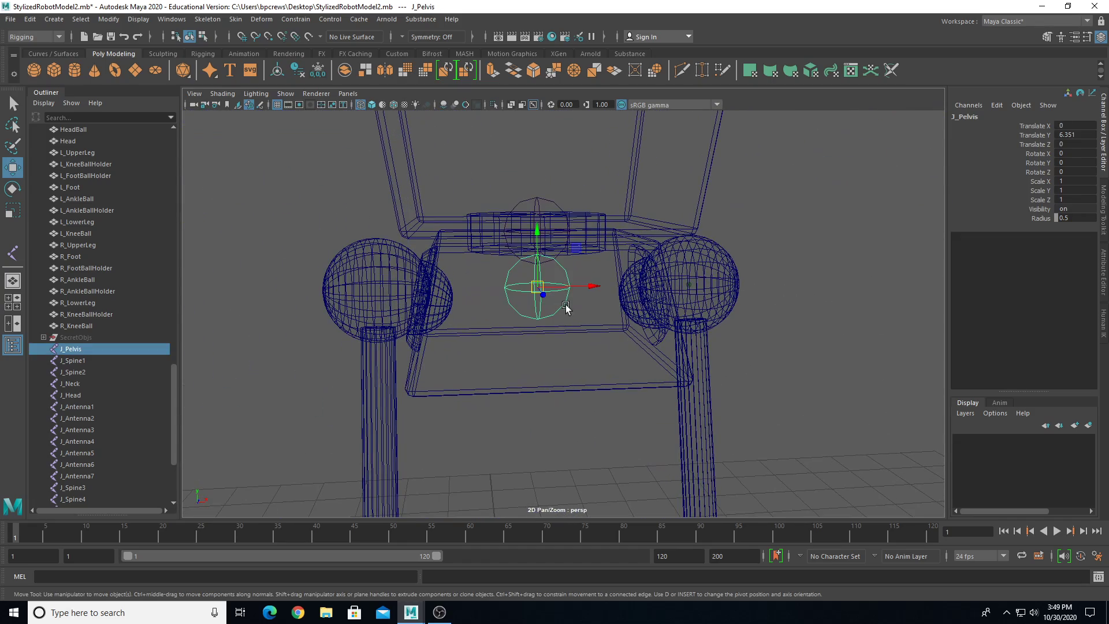
pyautogui.scroll(4, 587, 314)
pyautogui.scroll(-1, 584, 303)
pyautogui.keyDown('alt'); pyautogui.moveTo(615, 305); pyautogui.dragTo(321, 365); pyautogui.keyUp('alt')
pyautogui.scroll(-3, 574, 320)
pyautogui.scroll(-1, 508, 374)
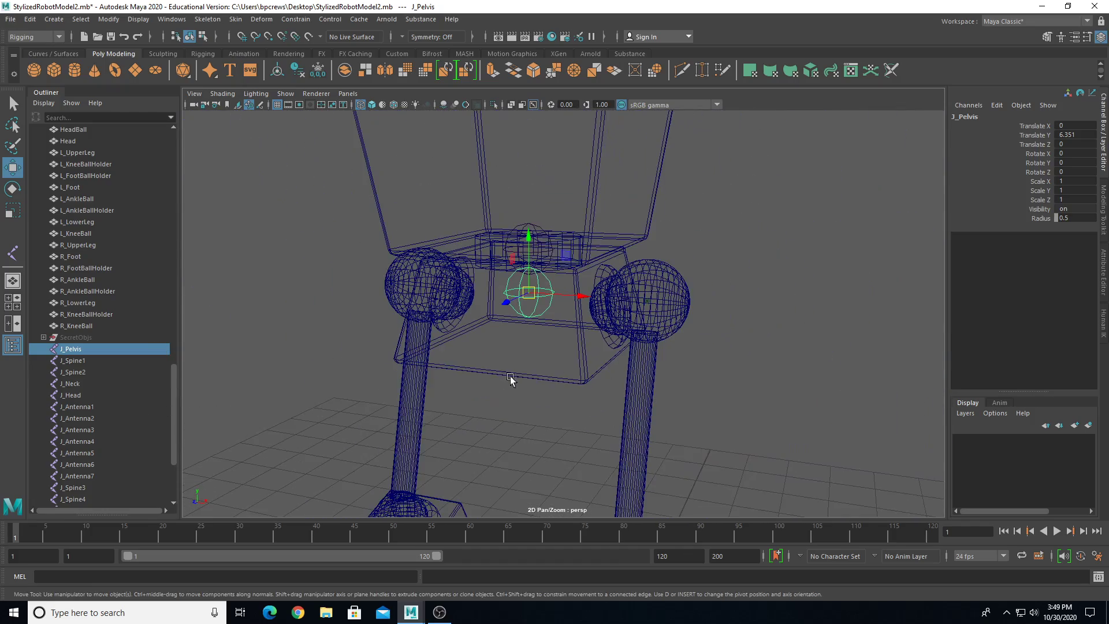
pyautogui.scroll(2, 582, 361)
pyautogui.keyDown('alt'); pyautogui.moveTo(585, 351); pyautogui.dragTo(536, 336, button='middle'); pyautogui.keyUp('alt')
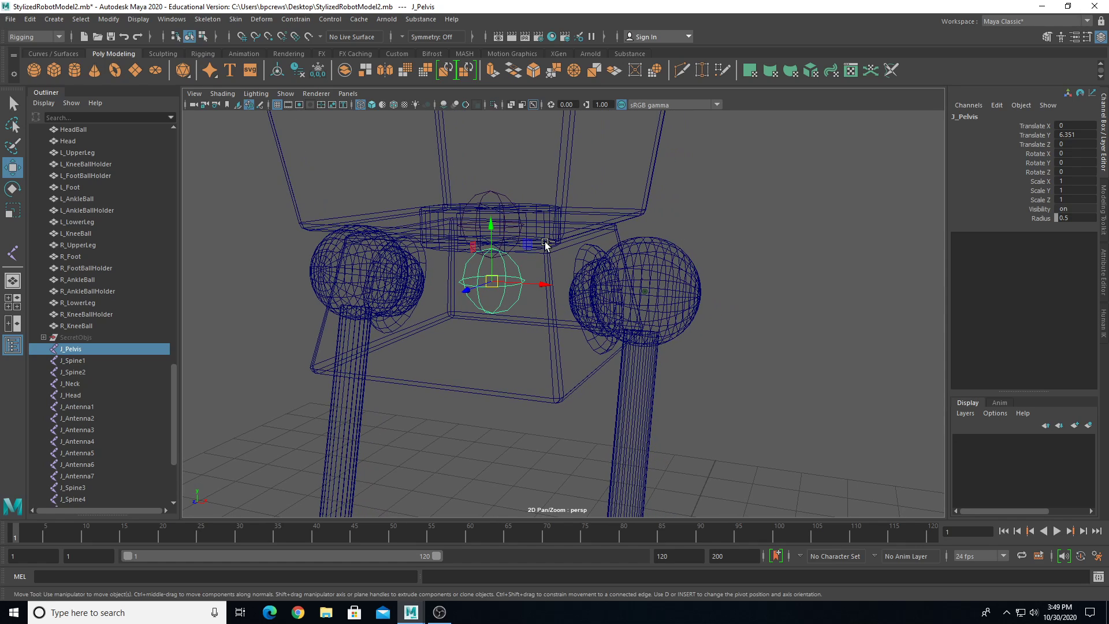
pyautogui.hotkey('ctrl', 'd')
pyautogui.doubleClick(964, 116)
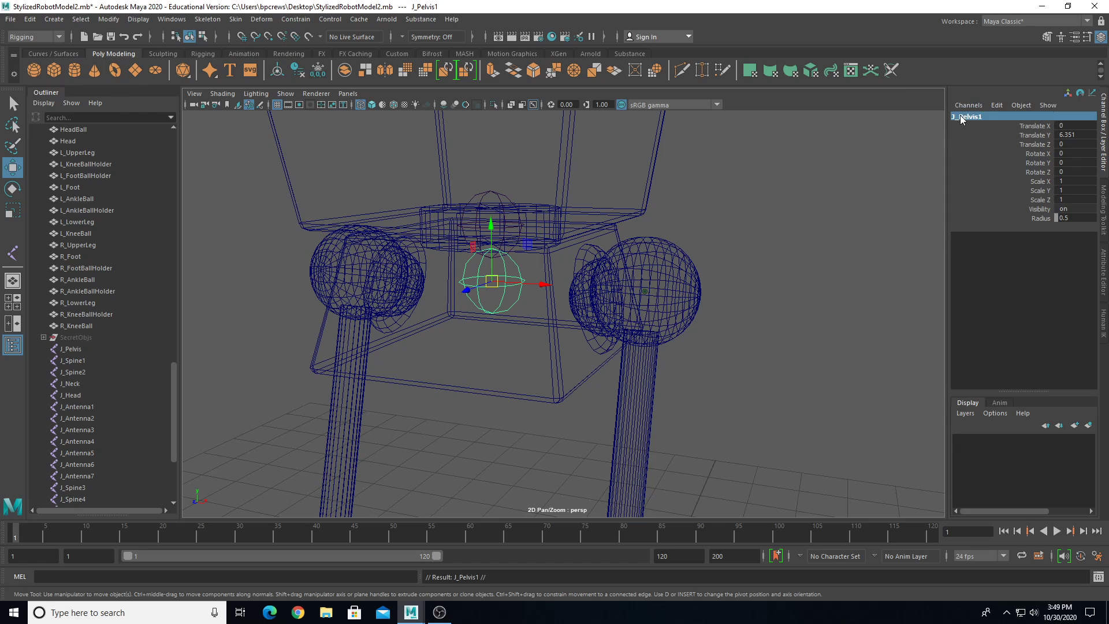
pyautogui.click(956, 116)
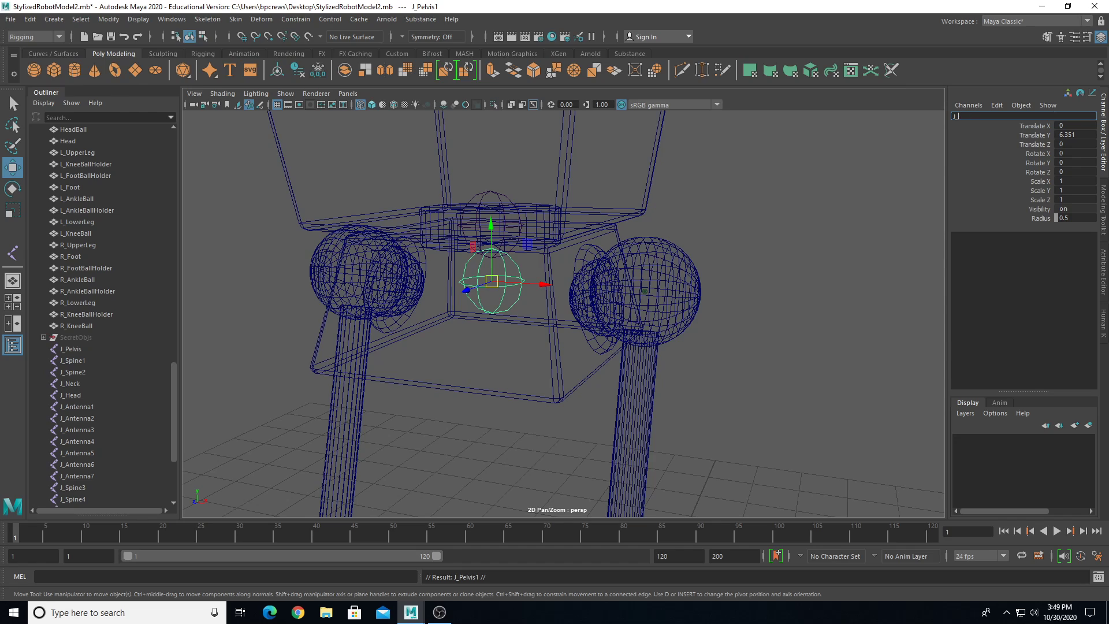
pyautogui.press('Return')
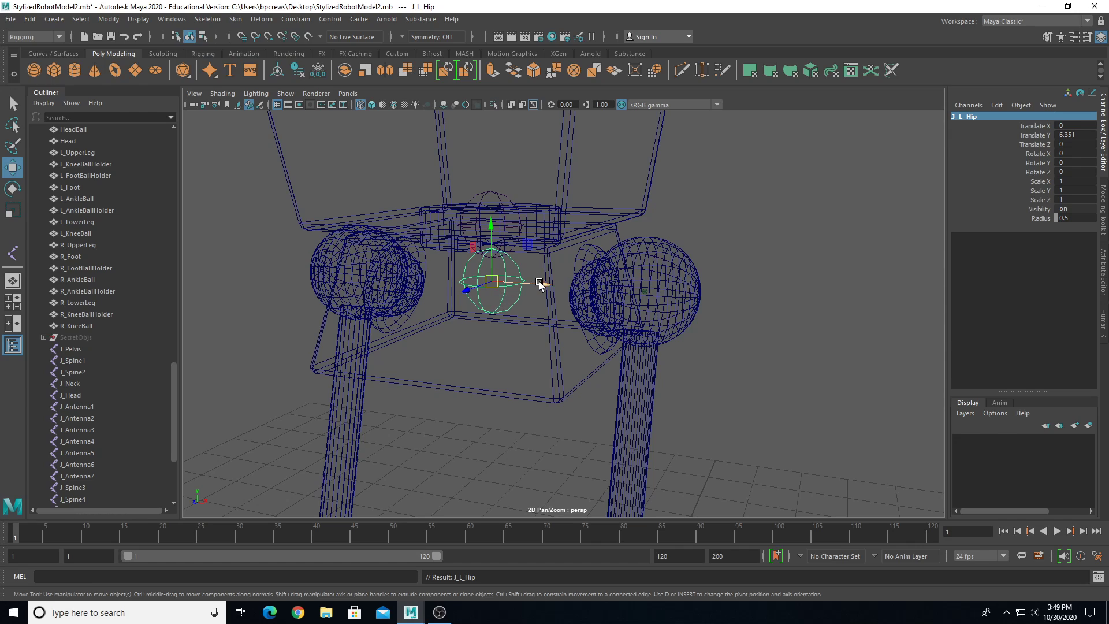
# - Move J_L_Hip into the left hip ball and snap it to the centre at about X 1.19, Y 6.349
pyautogui.moveTo(540, 285); pyautogui.dragTo(584, 272)
pyautogui.press('v')
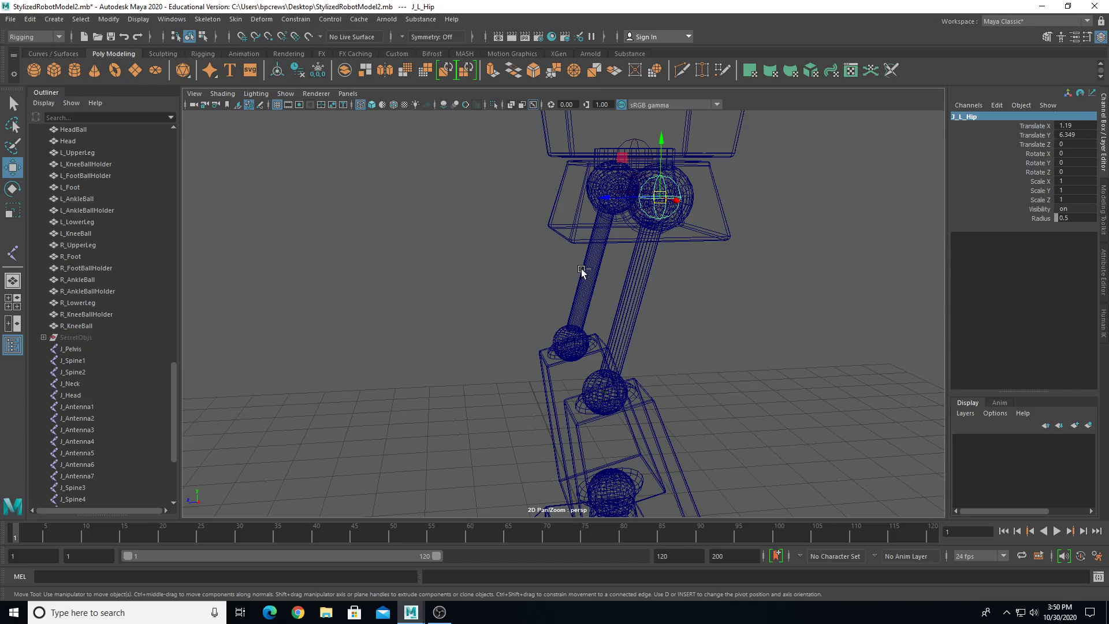
# - Duplicate J_L_Hip and snap the copy to the left knee ball's centre at about X 1.19, Y 4.03, Z 0.622
pyautogui.hotkey('ctrl', 'd')
pyautogui.press('v')
pyautogui.moveTo(659, 196); pyautogui.dragTo(509, 337)
pyautogui.press('f')
# - Duplicate the left knee joint and snap the copy to the left ankle ball's centre at about X 1.19, Y 1.51, Z -0.054
pyautogui.hotkey('ctrl', 'd')
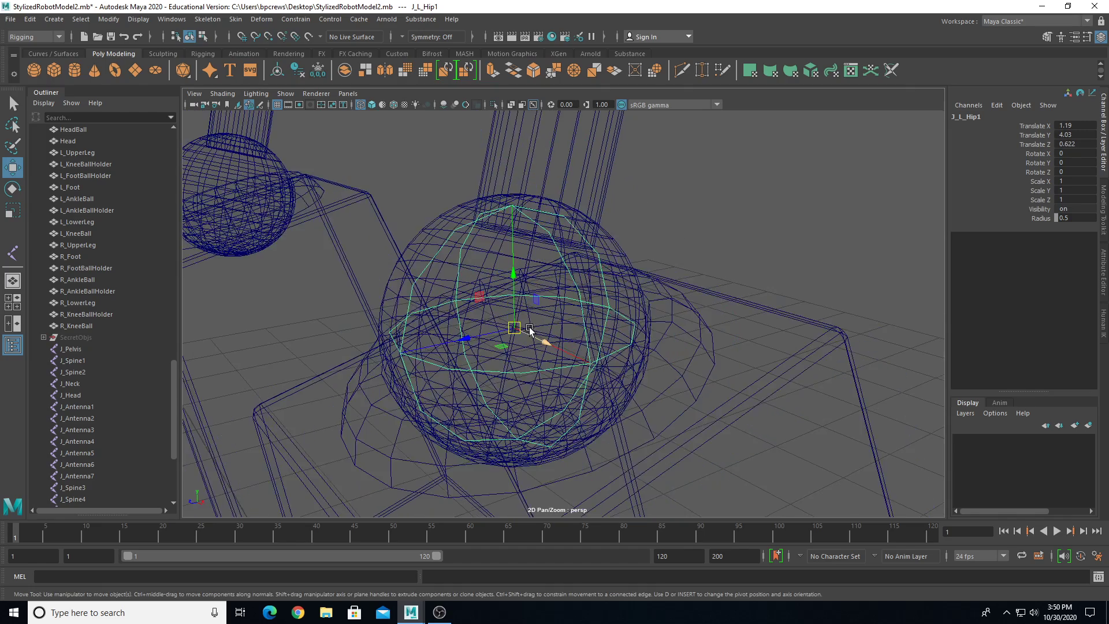
pyautogui.scroll(-10, 532, 329)
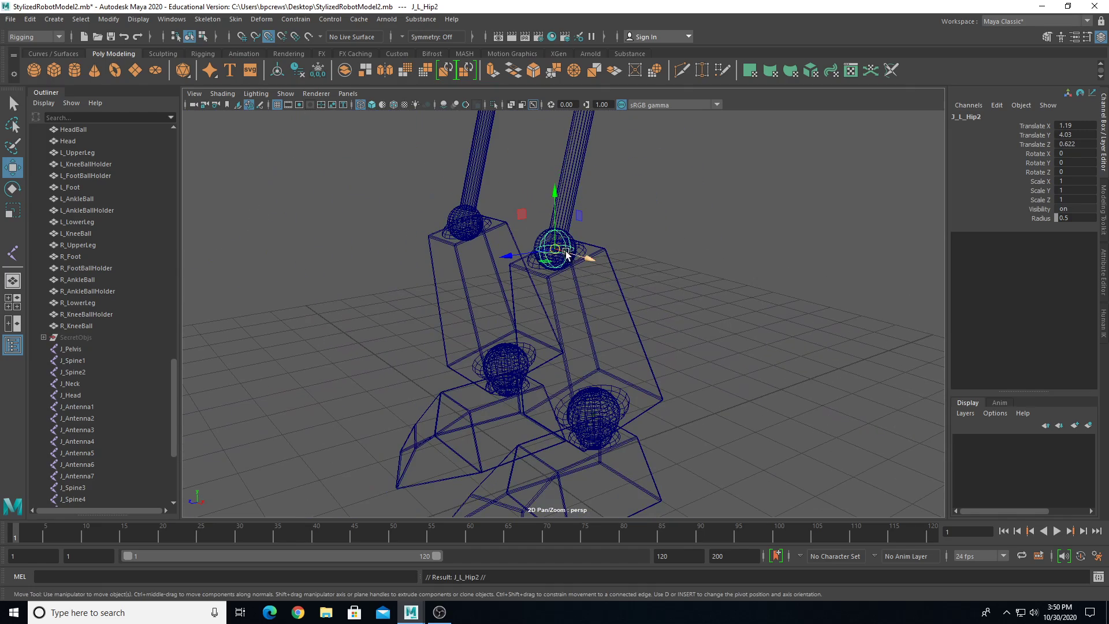
pyautogui.moveTo(554, 249); pyautogui.dragTo(569, 386)
pyautogui.press('f')
pyautogui.keyDown('alt'); pyautogui.moveTo(569, 387); pyautogui.dragTo(525, 347, button='middle'); pyautogui.keyUp('alt')
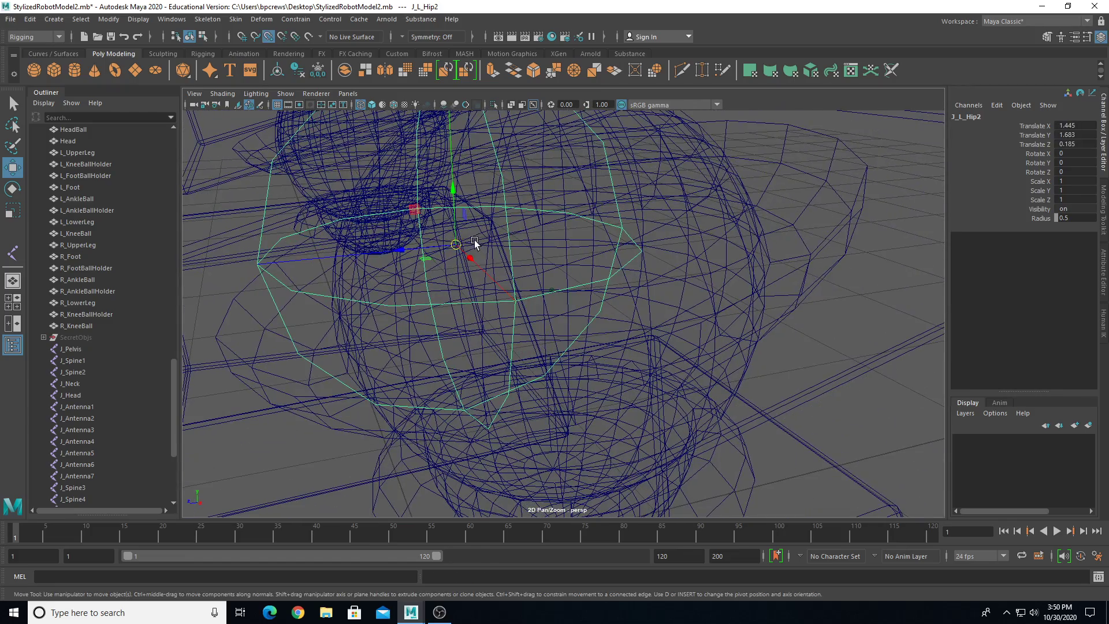
pyautogui.moveTo(474, 241); pyautogui.dragTo(546, 301)
pyautogui.scroll(-5, 574, 373)
pyautogui.scroll(-6, 572, 378)
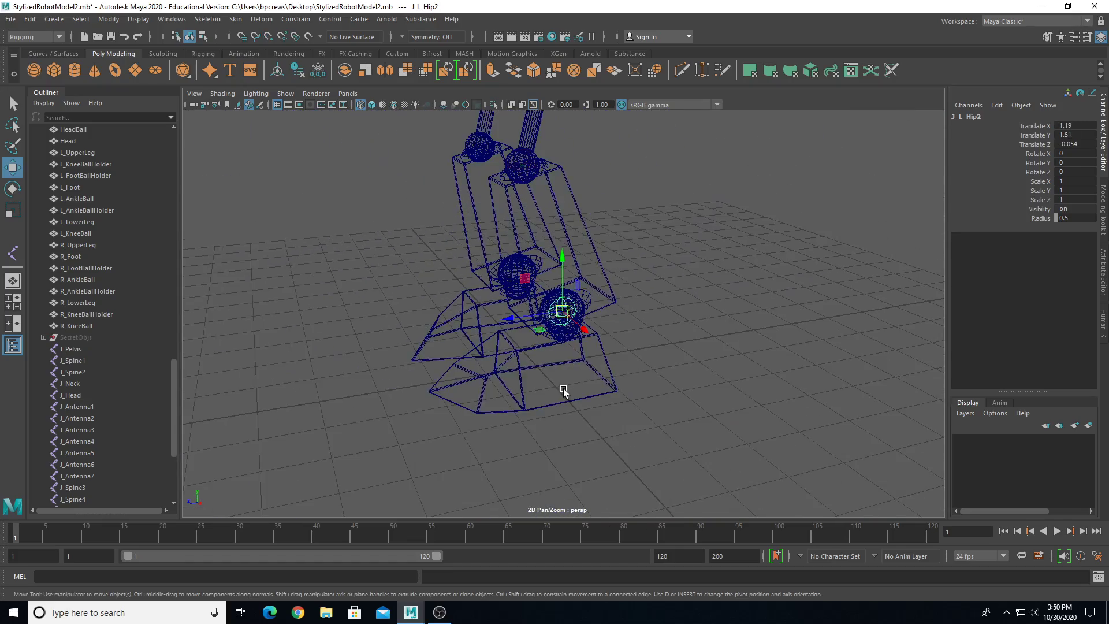
# - Duplicate the left ankle joint and move the copy forward into the left foot at about Y 0.6, Z 0.961
pyautogui.keyDown('alt'); pyautogui.moveTo(565, 391); pyautogui.dragTo(614, 344, button='middle'); pyautogui.keyUp('alt')
pyautogui.scroll(4, 616, 368)
pyautogui.scroll(5, 616, 369)
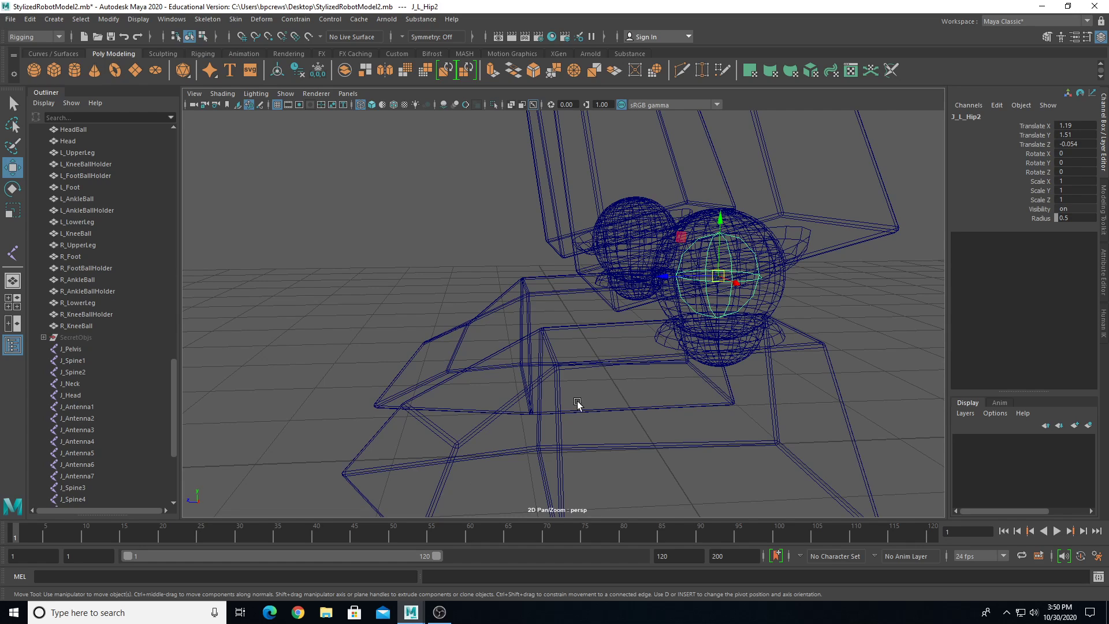
pyautogui.scroll(-4, 563, 439)
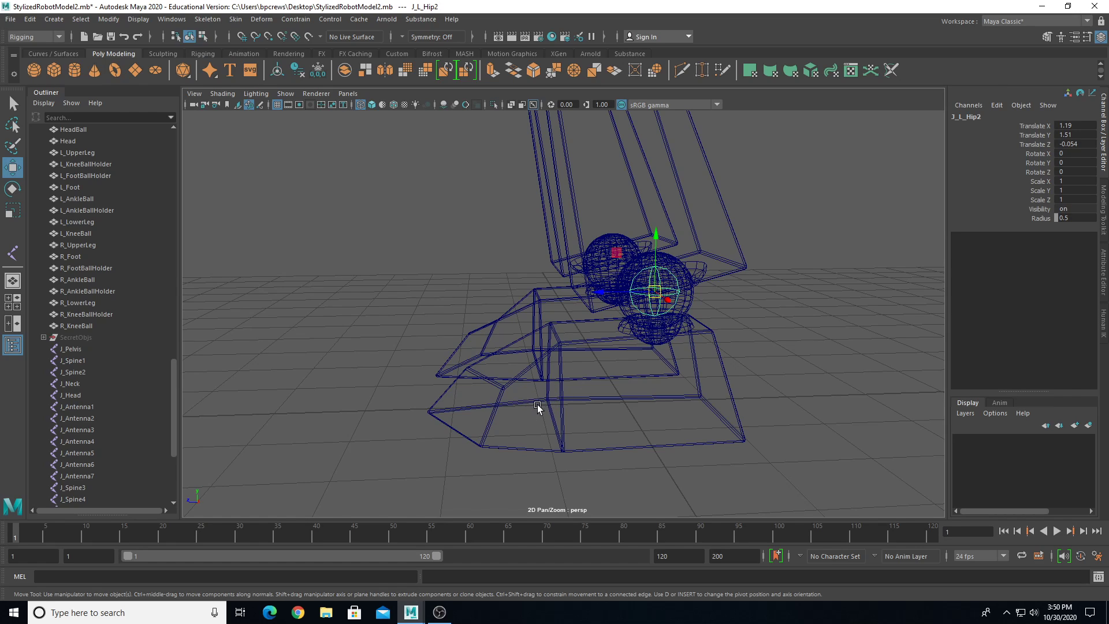
pyautogui.scroll(2, 569, 427)
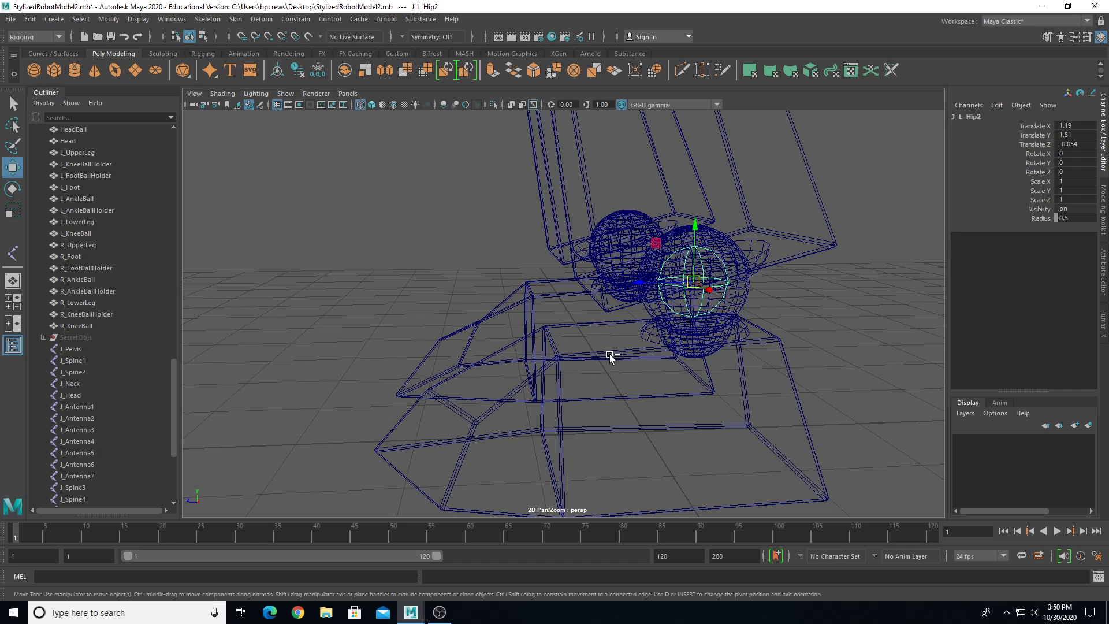
pyautogui.hotkey('ctrl', 'd')
pyautogui.moveTo(654, 248); pyautogui.dragTo(529, 382)
pyautogui.press('space')
pyautogui.press('space')
pyautogui.scroll(10, 463, 416)
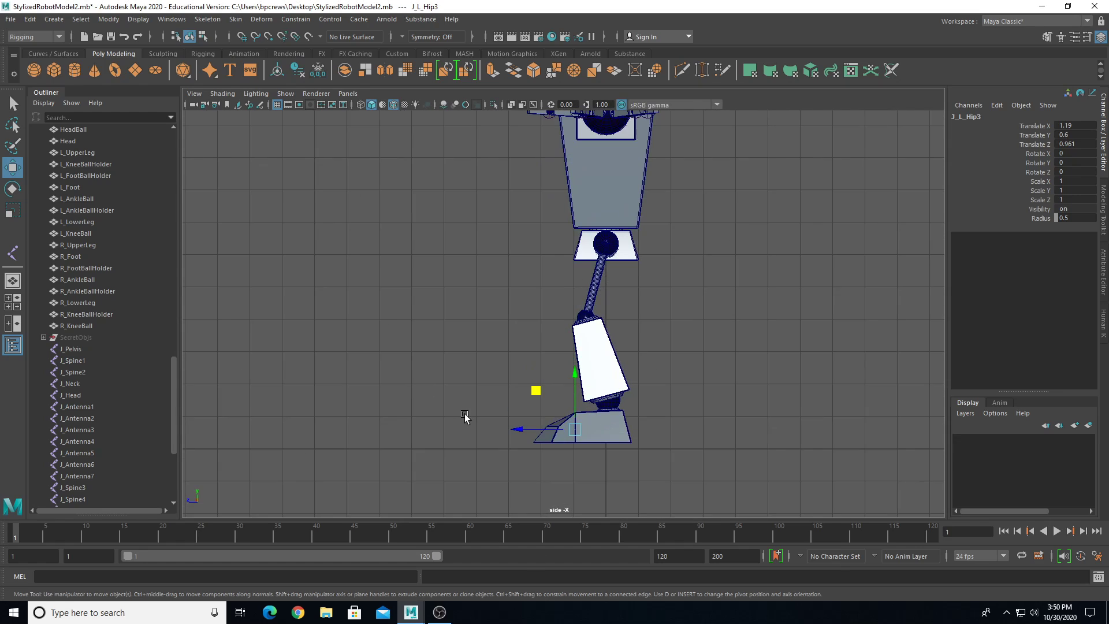
pyautogui.scroll(3, 584, 347)
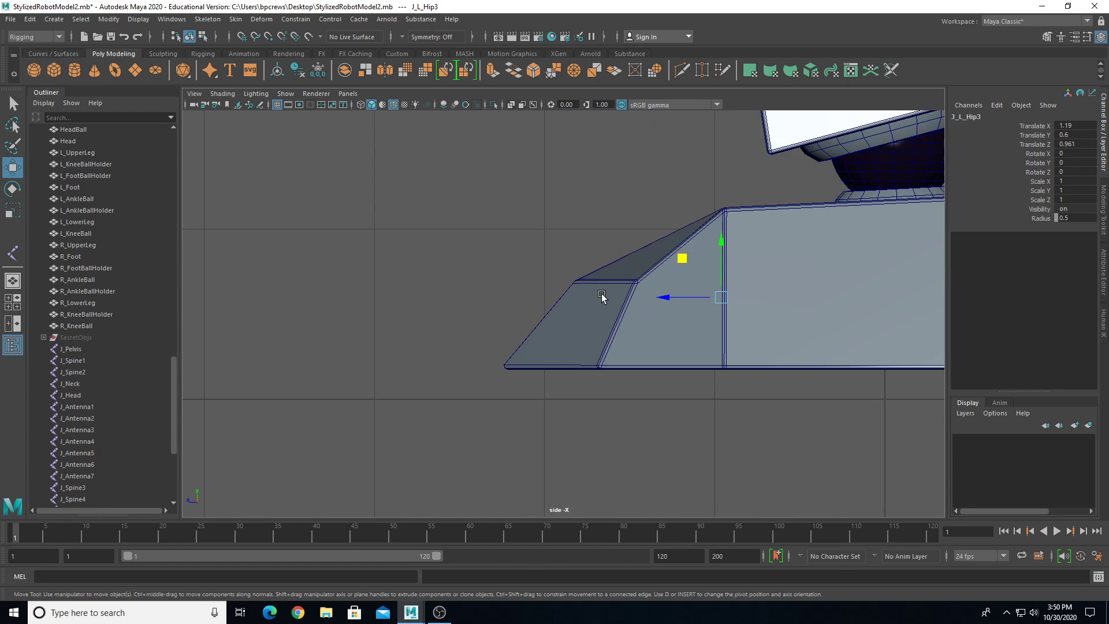
pyautogui.scroll(-5, 537, 301)
# - Turn on X-Ray Joints in the side view and fine-tune the foot joint's position to about Y 0.557, Z 0.946
pyautogui.click(223, 94)
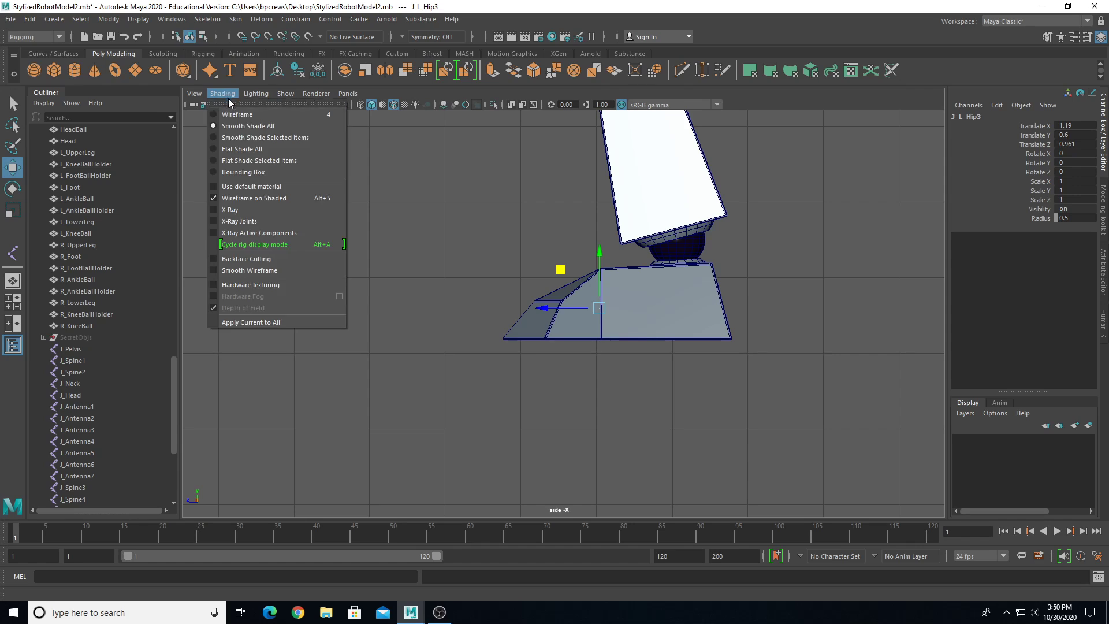
pyautogui.click(268, 220)
pyautogui.scroll(5, 596, 262)
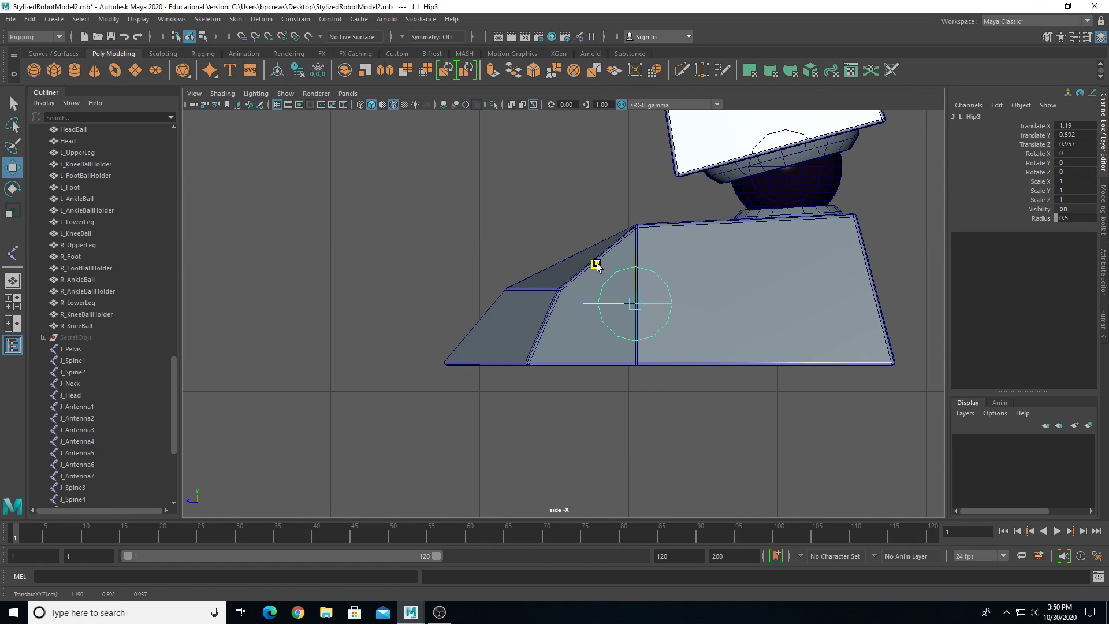
pyautogui.moveTo(597, 263); pyautogui.dragTo(597, 268, button='middle')
# - Duplicate the left foot joint and move the copy to the toe tip at about Y 0.511, Z 2.031
pyautogui.moveTo(598, 268); pyautogui.dragTo(435, 277)
pyautogui.hotkey('ctrl', 'd')
pyautogui.press('space')
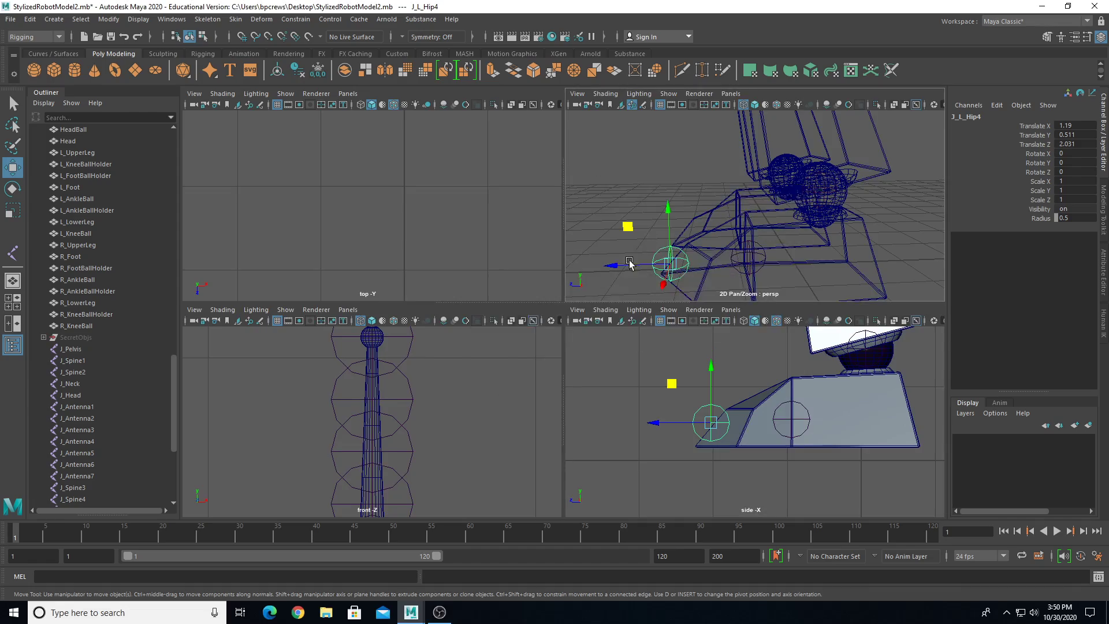
pyautogui.press('space')
# - Select the joints from J_Pelvis through J_L_Hip3 and examine their placement across the whole robot
pyautogui.keyDown('alt'); pyautogui.moveTo(528, 267); pyautogui.dragTo(384, 325); pyautogui.keyUp('alt')
pyautogui.scroll(-3, 543, 271)
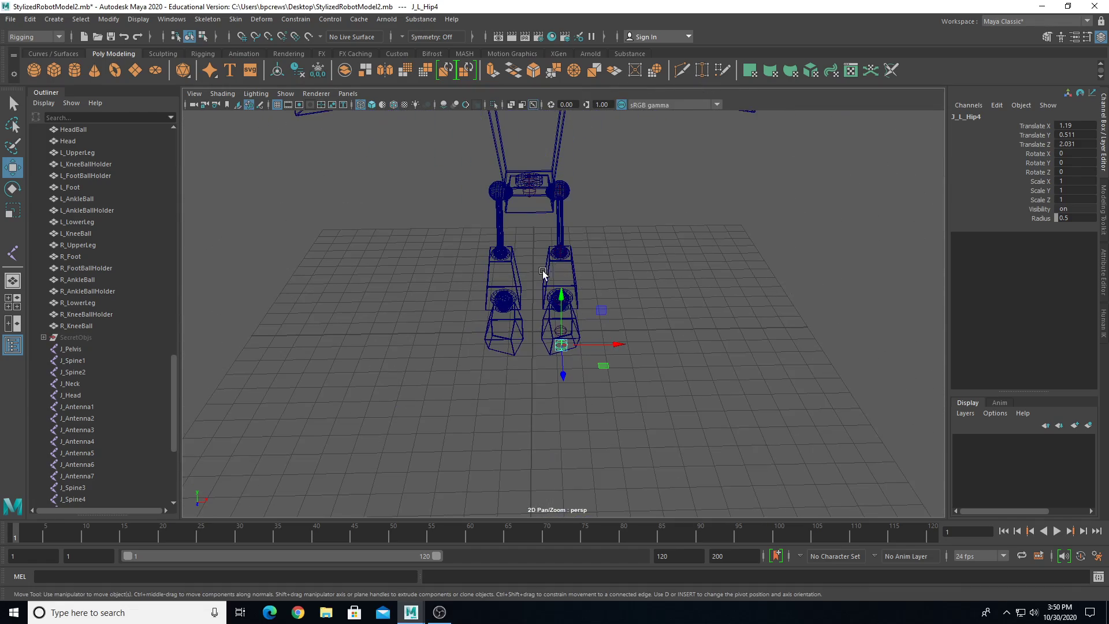
pyautogui.scroll(-5, 73, 446)
pyautogui.scroll(2, 293, 355)
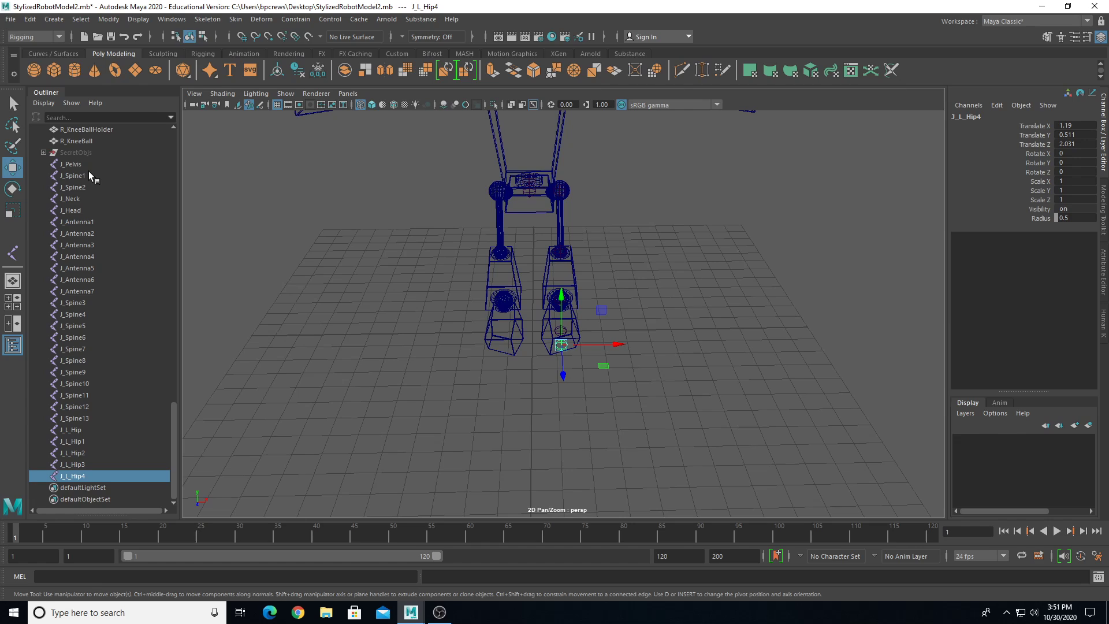
pyautogui.moveTo(88, 171); pyautogui.dragTo(102, 465)
pyautogui.press('f')
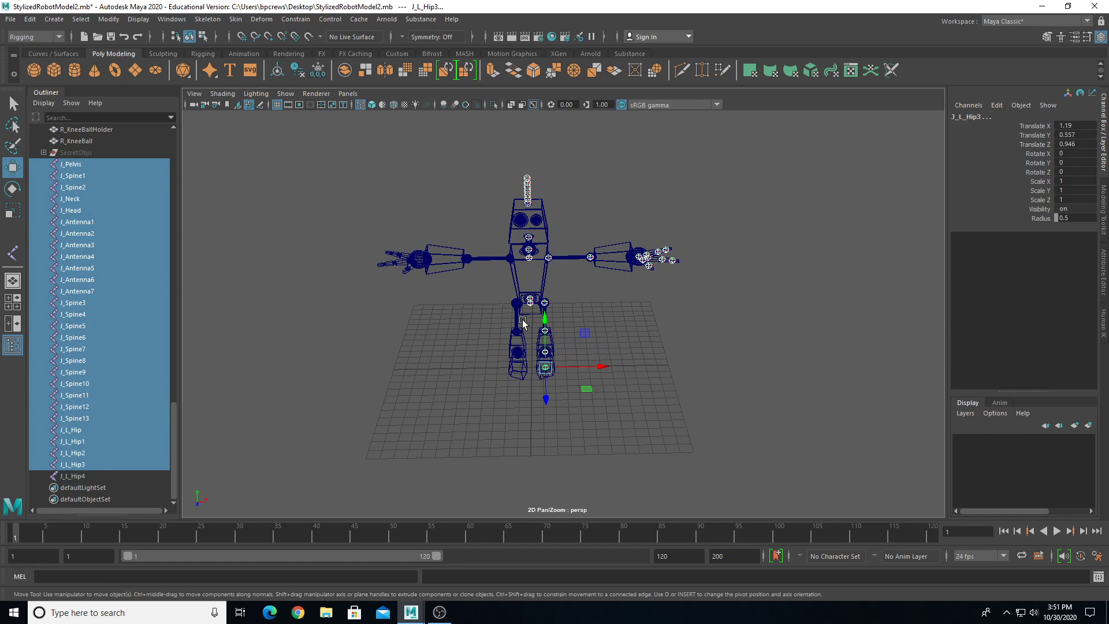
pyautogui.scroll(3, 539, 422)
pyautogui.scroll(2, 520, 366)
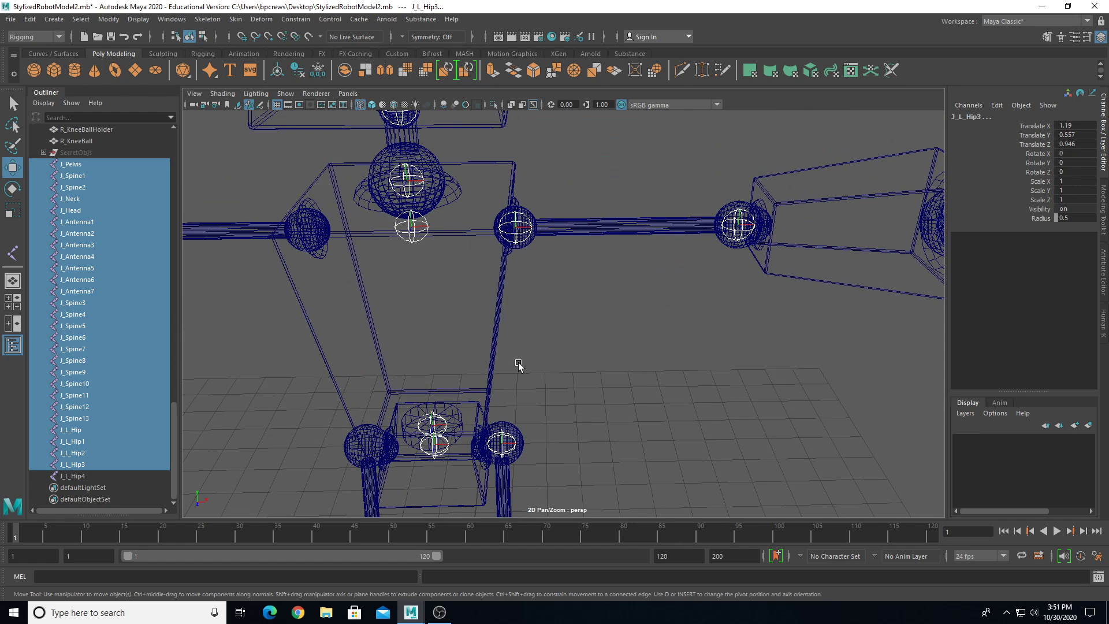
# - Rename J_Spine3, the joint in the left shoulder ball, as J_L_Shoulder
pyautogui.click(515, 228)
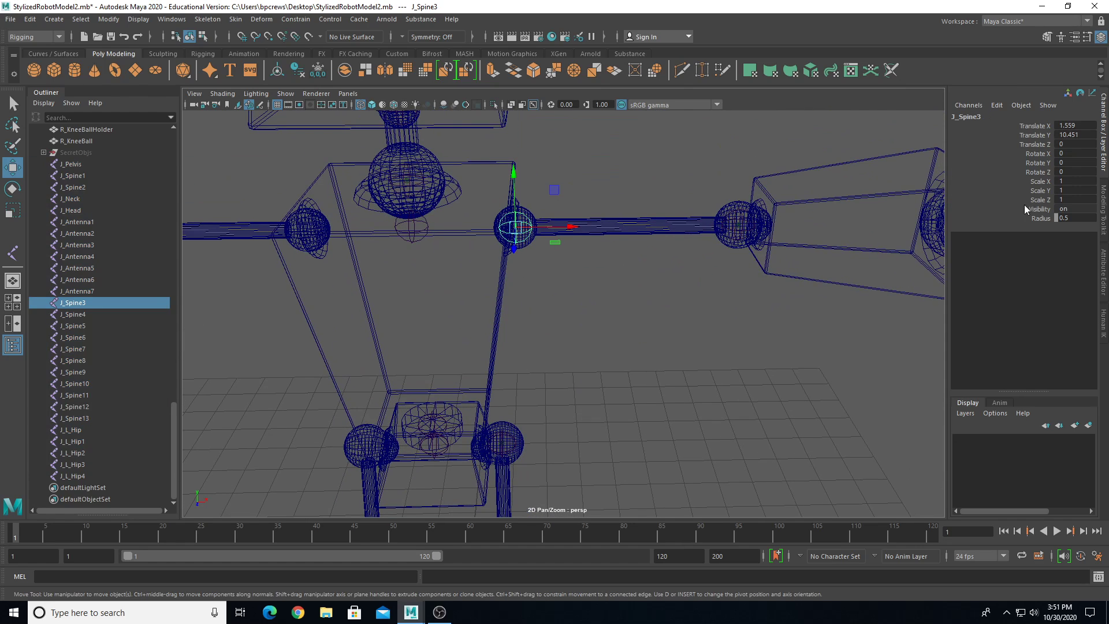
pyautogui.click(965, 118)
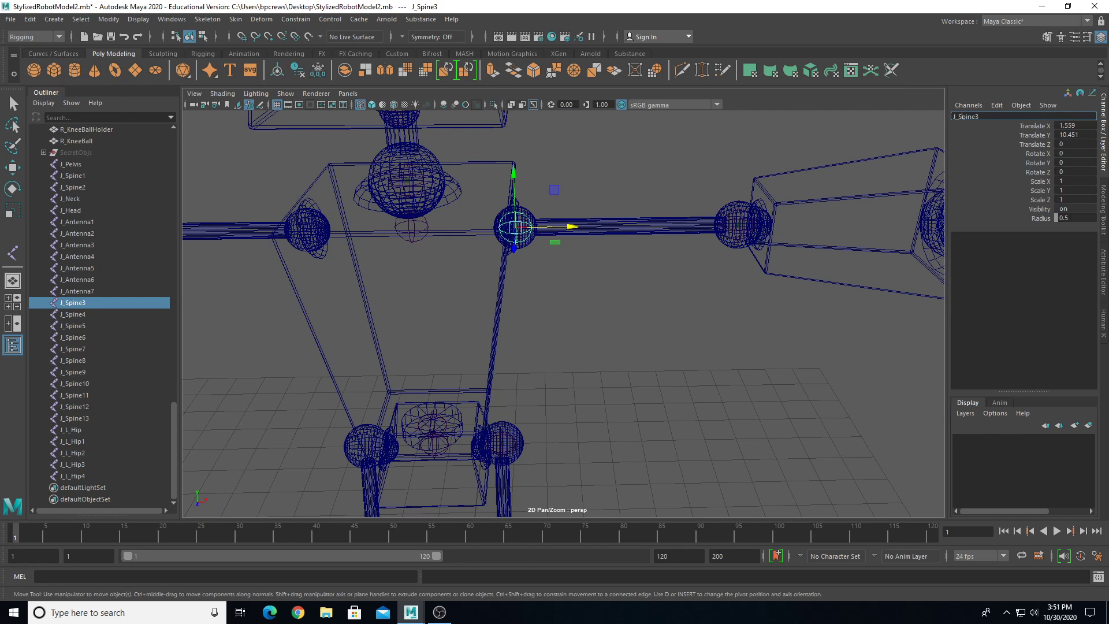
pyautogui.write('shoulde')
pyautogui.write('L_')
pyautogui.press('BackSpace')
pyautogui.press('Return')
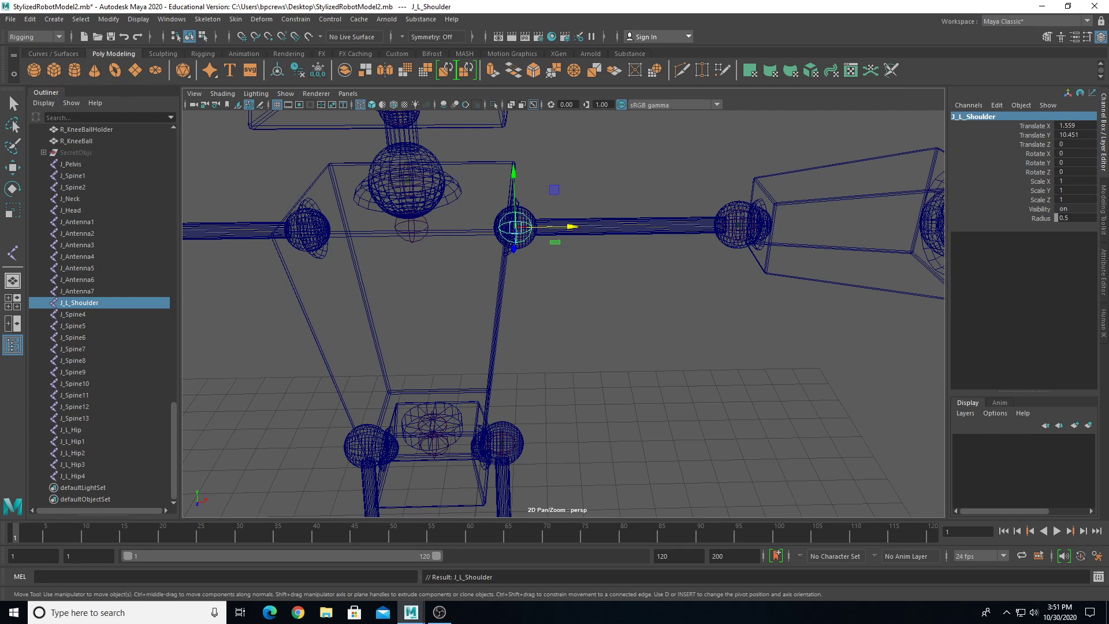
# - Rename J_Spine4, the joint in the left elbow ball, as J_L_Elbow
pyautogui.click(95, 313)
pyautogui.keyDown('alt'); pyautogui.moveTo(587, 276); pyautogui.dragTo(504, 284, button='middle'); pyautogui.keyUp('alt')
pyautogui.click(963, 117)
pyautogui.click(984, 116)
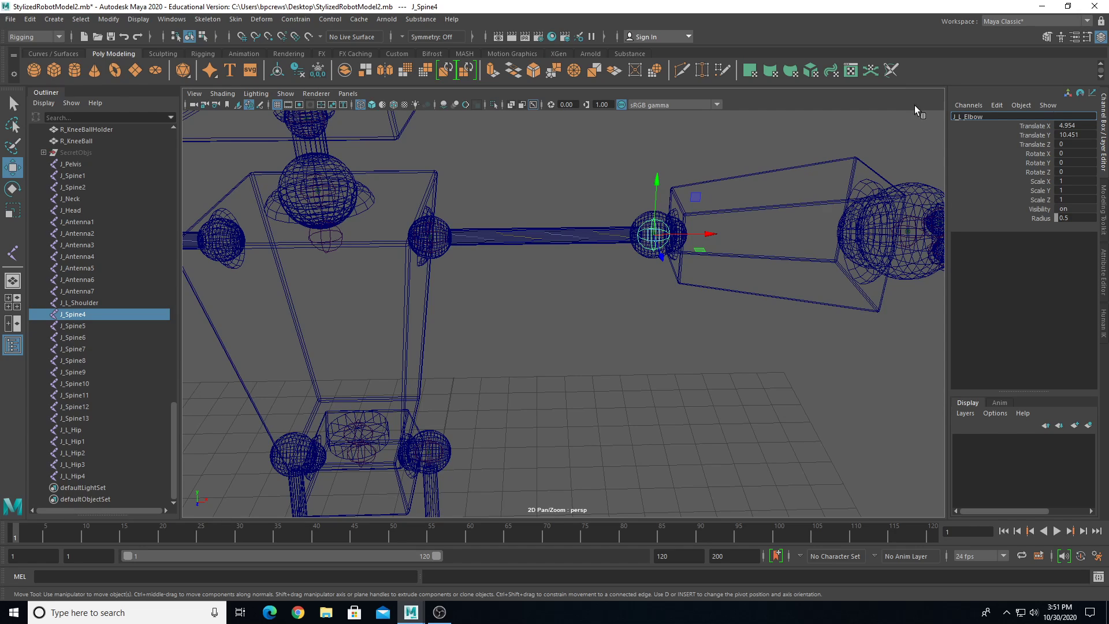
pyautogui.press('Return')
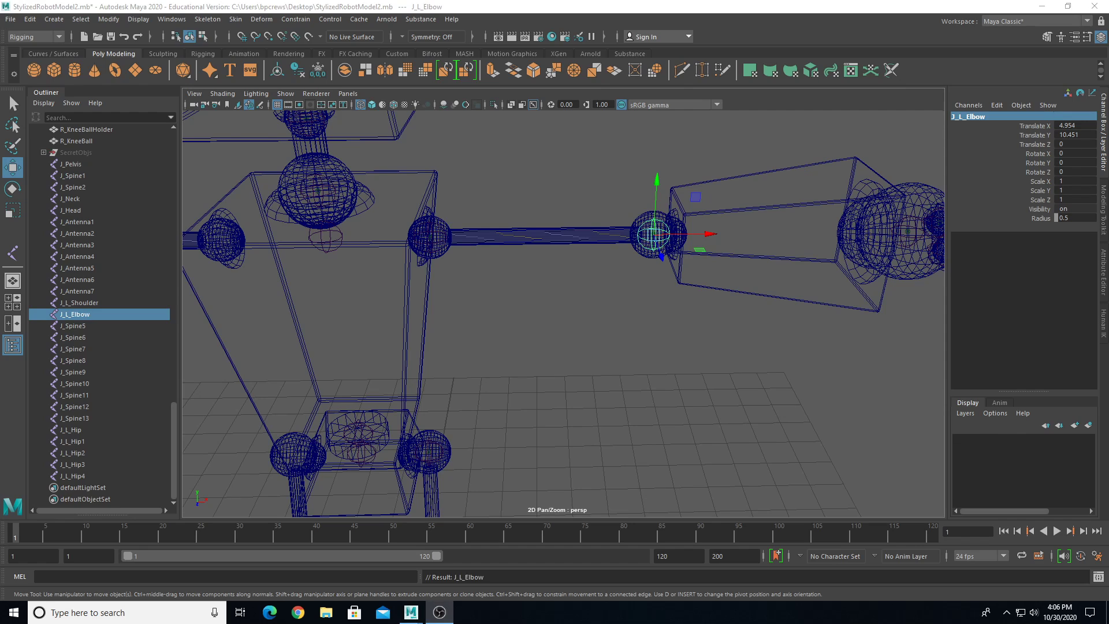
# - Rename J_Spine5, the joint in the left wrist, as J_L_Wrist
pyautogui.keyDown('alt'); pyautogui.moveTo(726, 216); pyautogui.dragTo(456, 219, button='middle'); pyautogui.keyUp('alt')
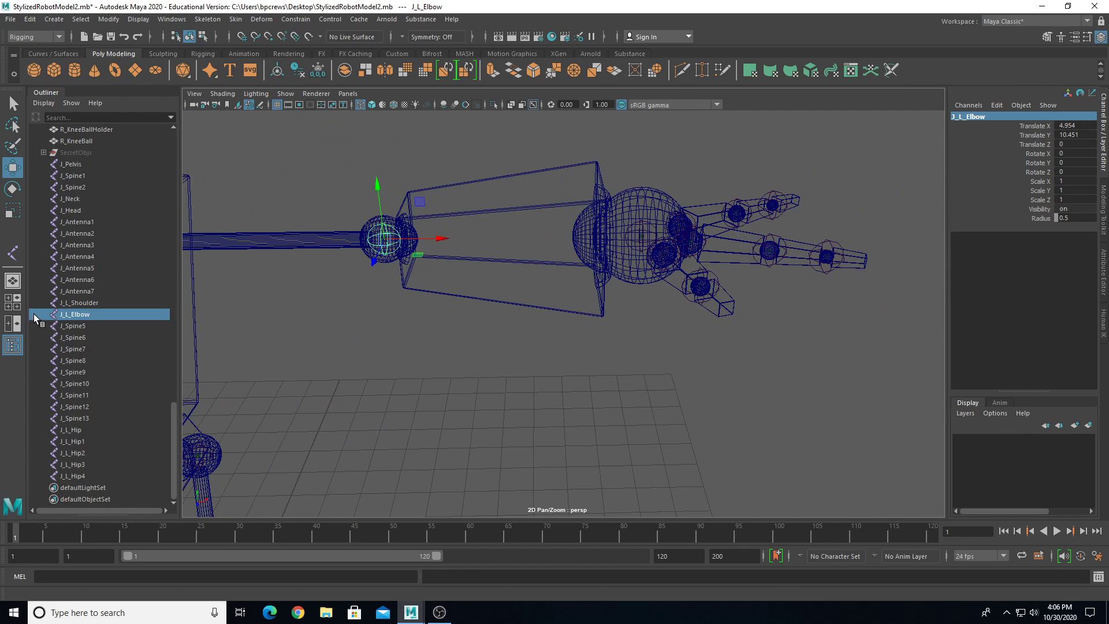
pyautogui.press('Down')
pyautogui.doubleClick(963, 116)
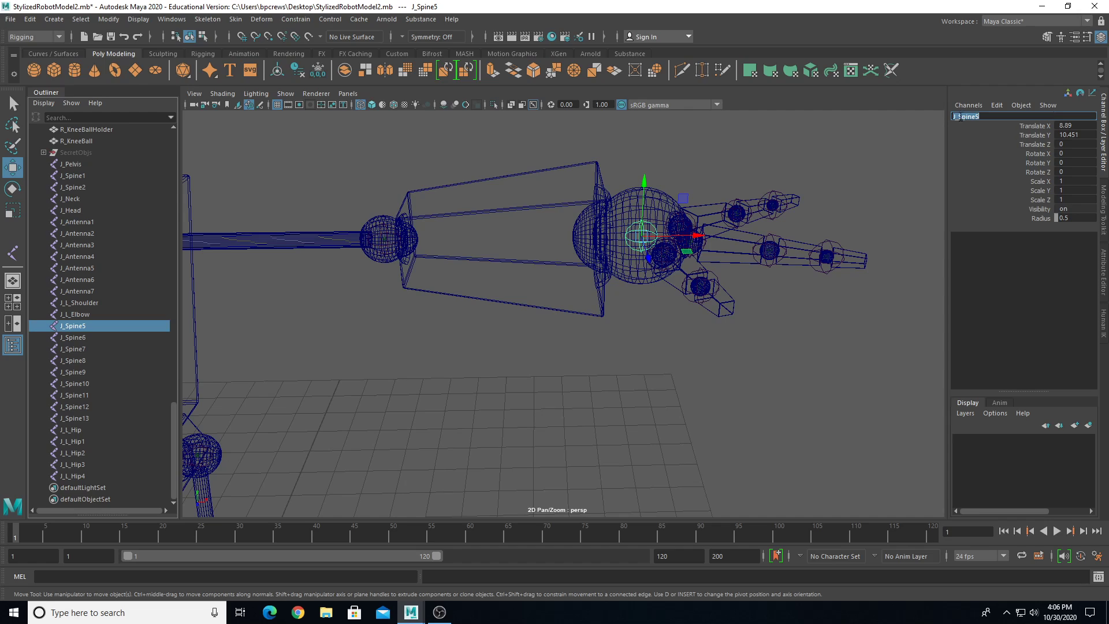
pyautogui.click(961, 116)
pyautogui.write('Wrist')
pyautogui.press('BackSpace')
pyautogui.press('BackSpace')
pyautogui.press('BackSpace')
pyautogui.press('BackSpace')
pyautogui.press('BackSpace')
pyautogui.write('L_Wrist')
pyautogui.press('Return')
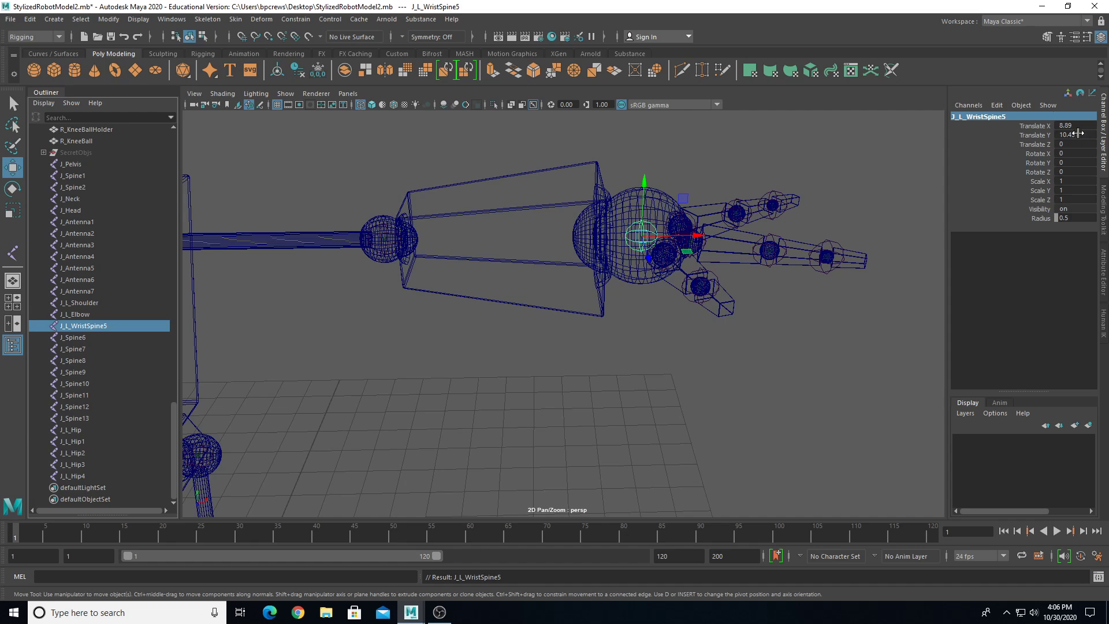
pyautogui.click(1029, 116)
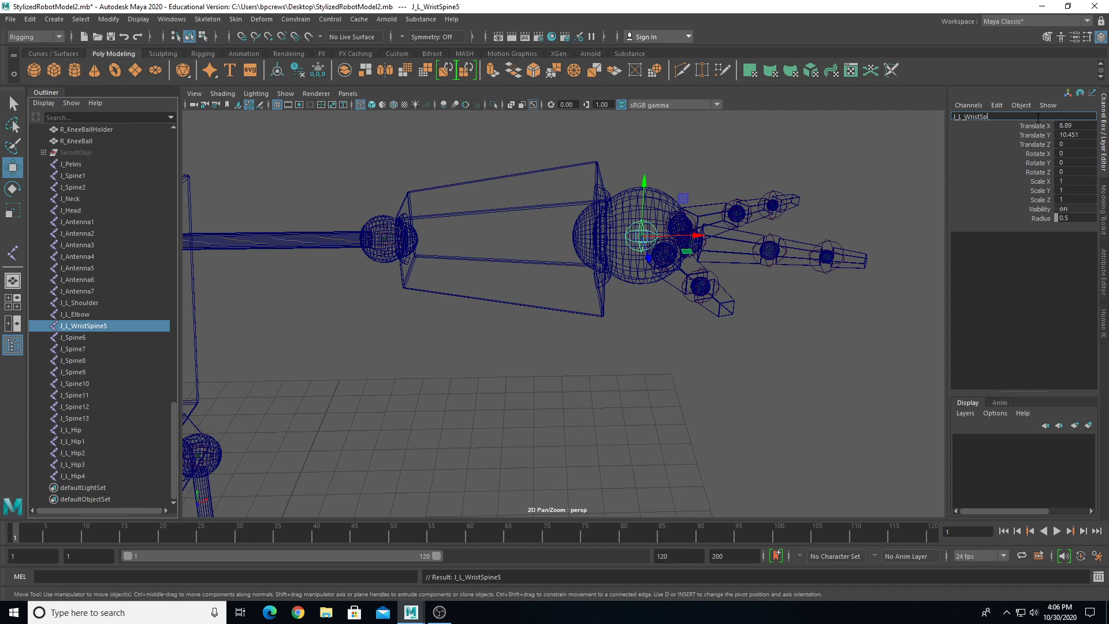
# - Rename J_Spine6, the joint at the base of the left thumb, as J_L_Thumb1
pyautogui.click(85, 339)
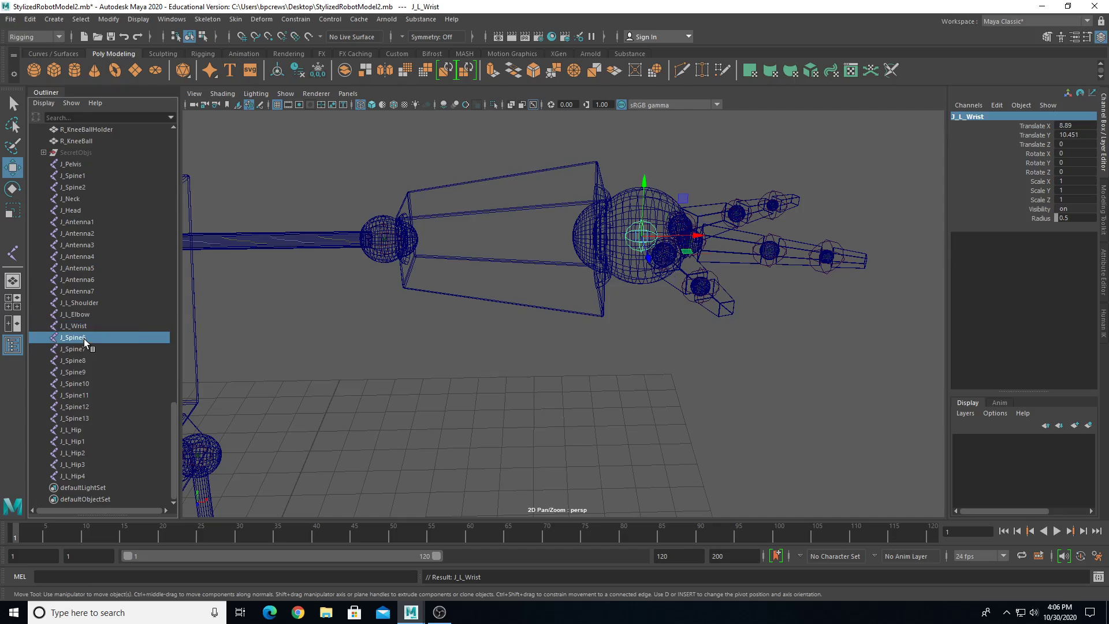
pyautogui.scroll(-4, 449, 363)
pyautogui.keyDown('alt'); pyautogui.moveTo(449, 365); pyautogui.dragTo(357, 346, button='middle'); pyautogui.keyUp('alt')
pyautogui.scroll(5, 420, 299)
pyautogui.keyDown('alt'); pyautogui.moveTo(420, 299); pyautogui.dragTo(373, 323); pyautogui.keyUp('alt')
pyautogui.scroll(5, 333, 368)
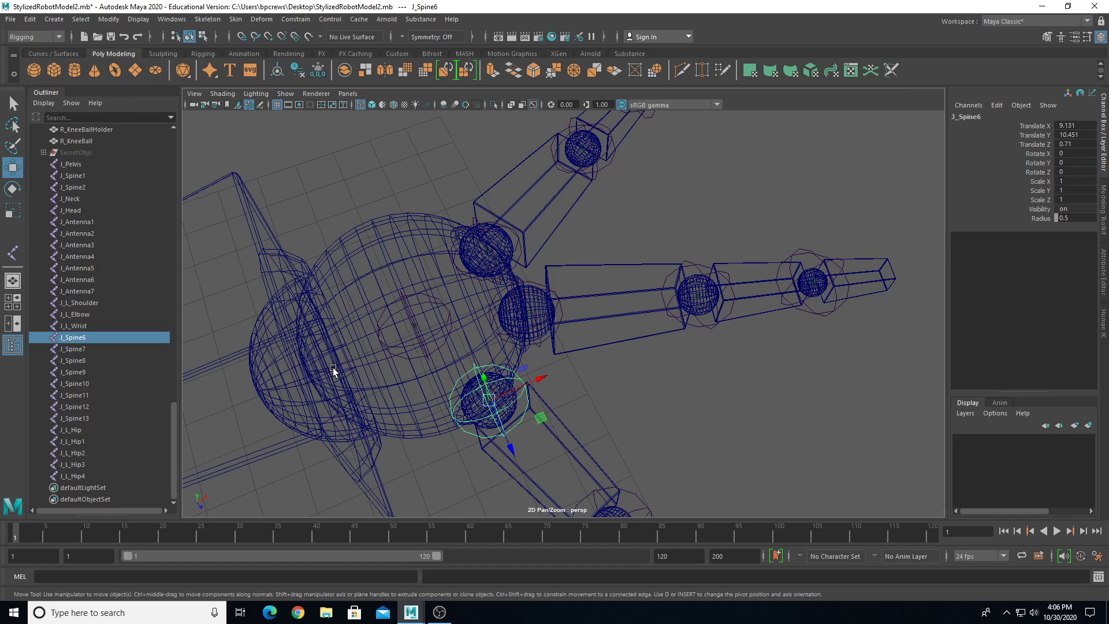
pyautogui.click(958, 115)
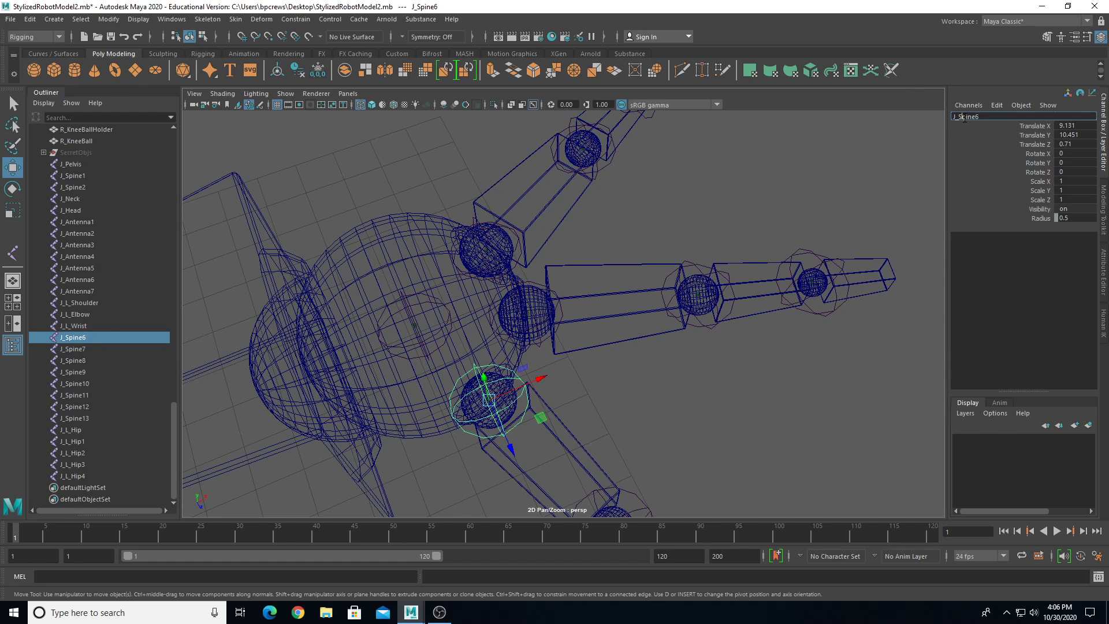
pyautogui.moveTo(963, 116); pyautogui.dragTo(952, 116)
pyautogui.press('BackSpace')
pyautogui.write('L_Thunmb')
pyautogui.write('J_')
pyautogui.press('Return')
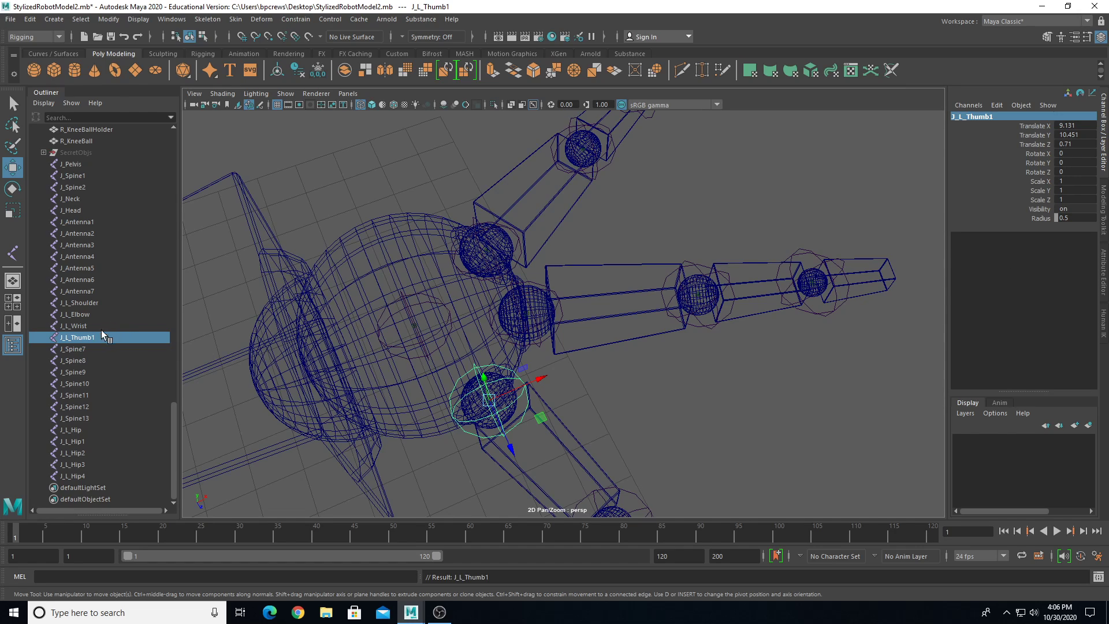
# - Rename J_Spine7, the outer joint of the left thumb, as J_L_Thumb2
pyautogui.click(74, 348)
pyautogui.doubleClick(983, 113)
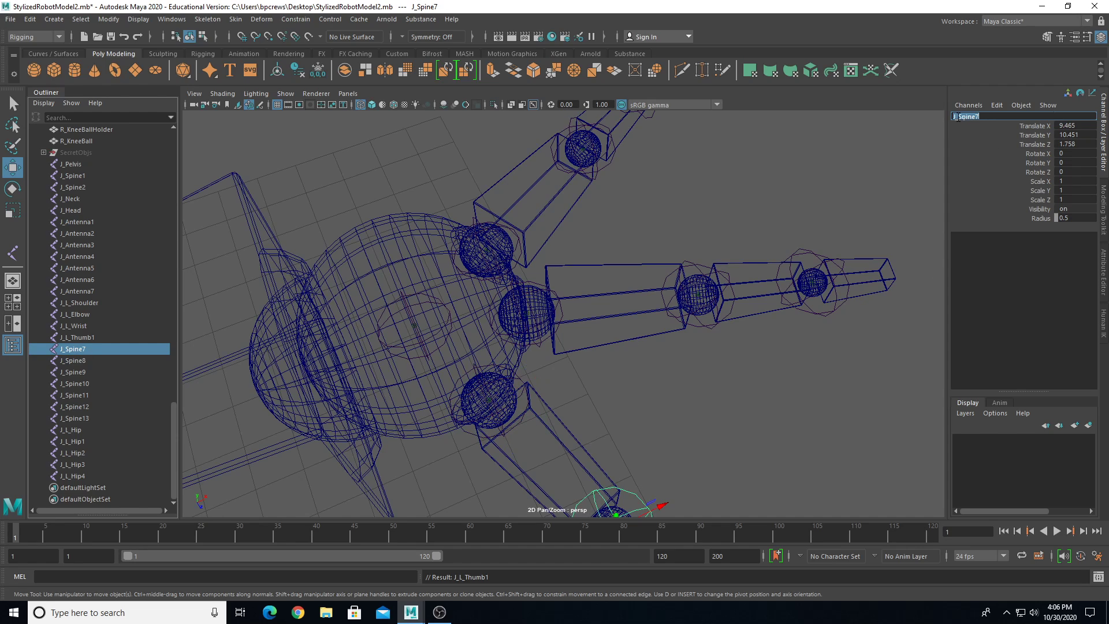
pyautogui.moveTo(957, 117); pyautogui.dragTo(1012, 116)
pyautogui.write('L_Thumb2')
pyautogui.press('Return')
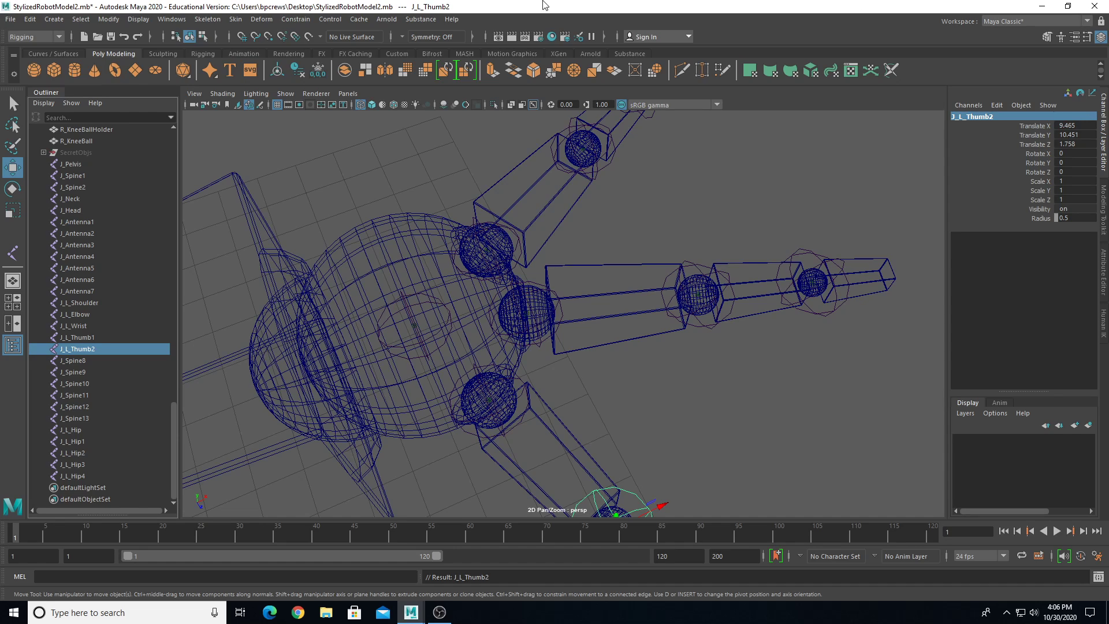
# - Rename J_Spine8, the base joint of the left pointer finger, as J_L_Point1
pyautogui.moveTo(72, 360); pyautogui.dragTo(72, 371)
pyautogui.click(82, 361)
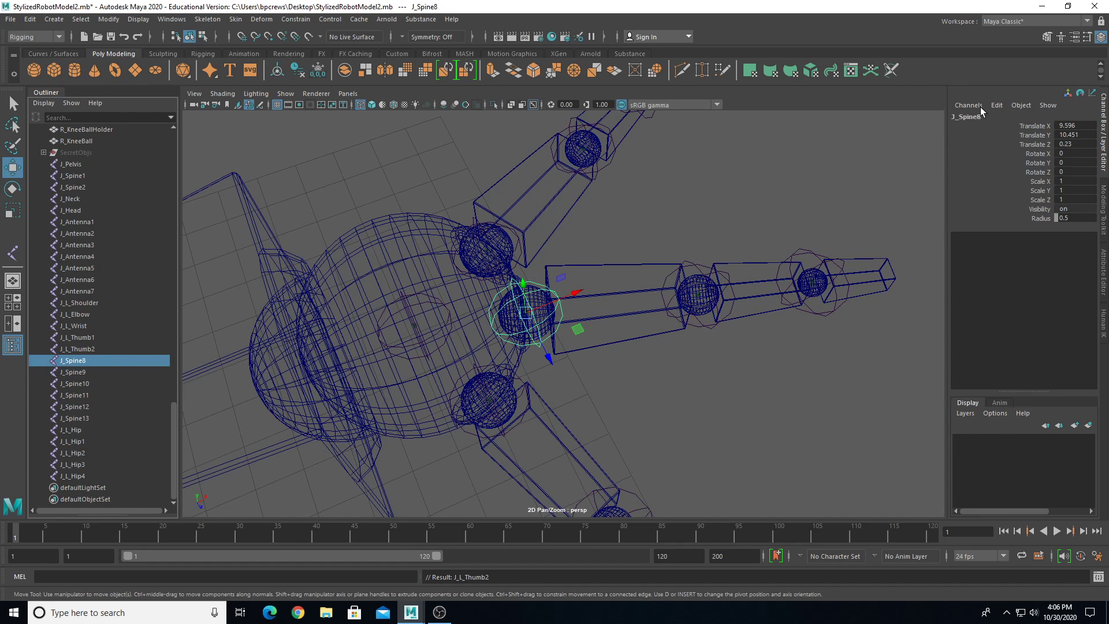
pyautogui.doubleClick(965, 116)
pyautogui.press('BackSpace')
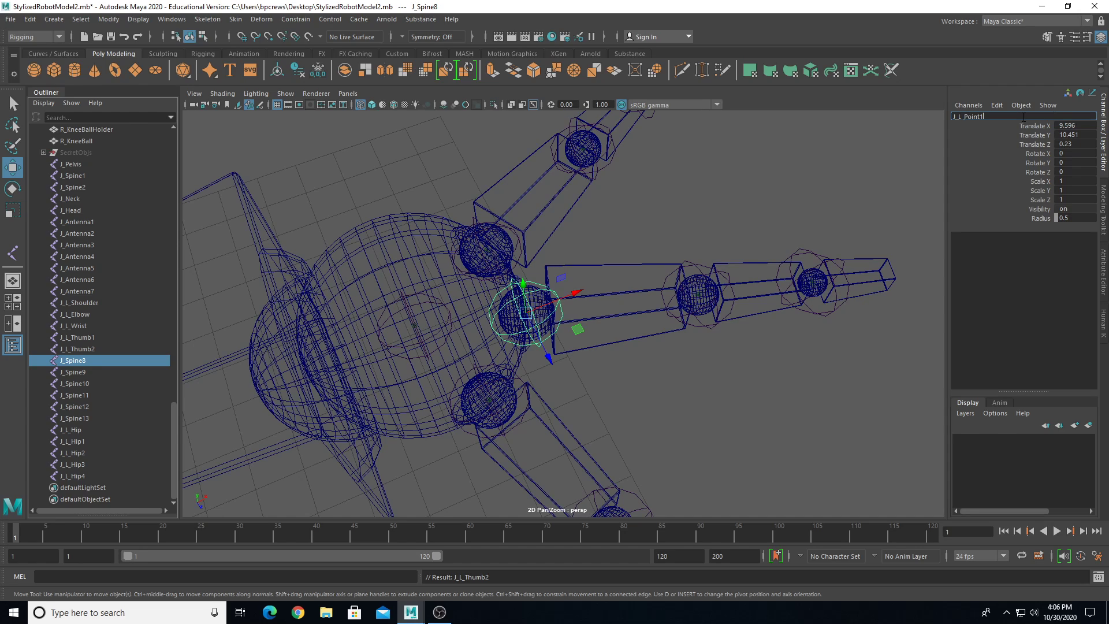
pyautogui.press('Return')
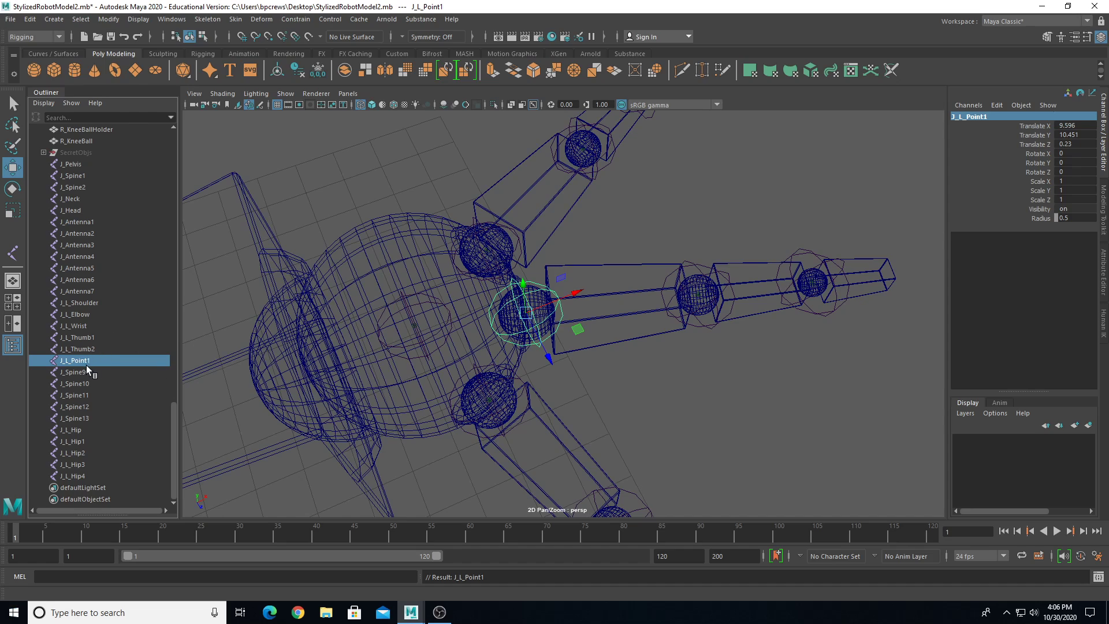
# - Select J_Spine9, the pointer finger's middle joint, and open its name for editing
pyautogui.click(86, 370)
pyautogui.click(1007, 117)
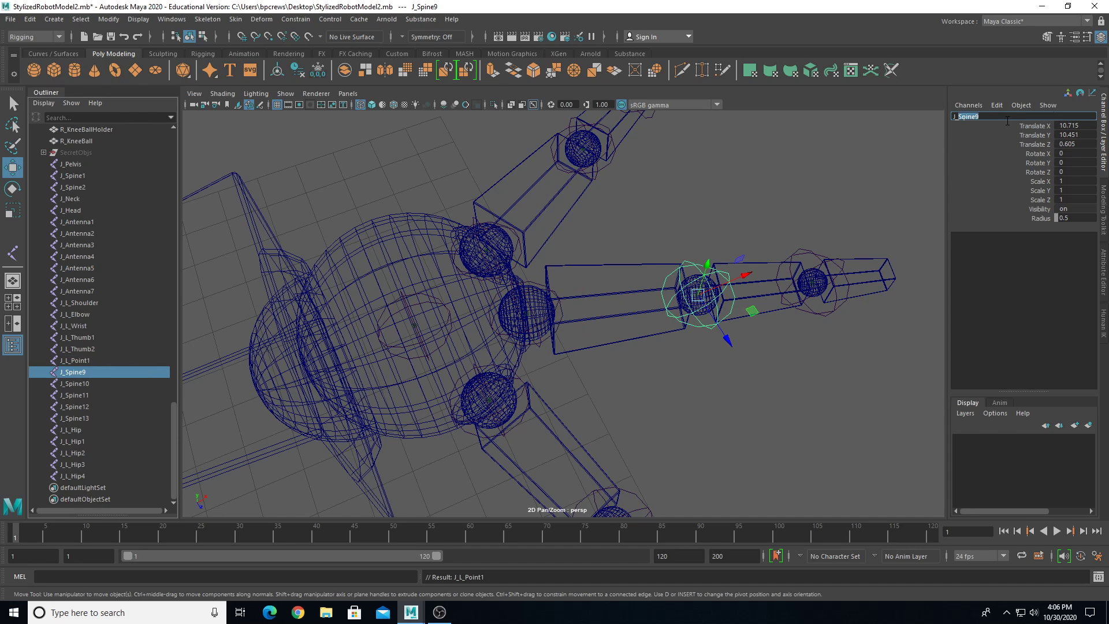
# - Rename the J_Spine9 joint in the middle of the left pointer finger as J_L_Point2
pyautogui.write('L_Poi')
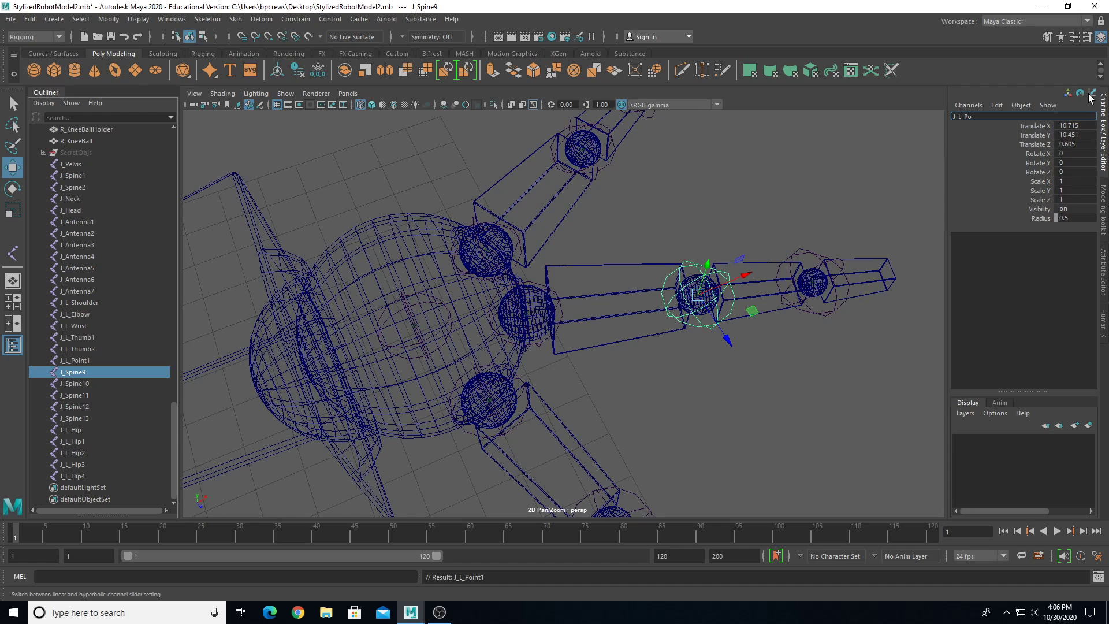
pyautogui.write('nt2')
pyautogui.press('Return')
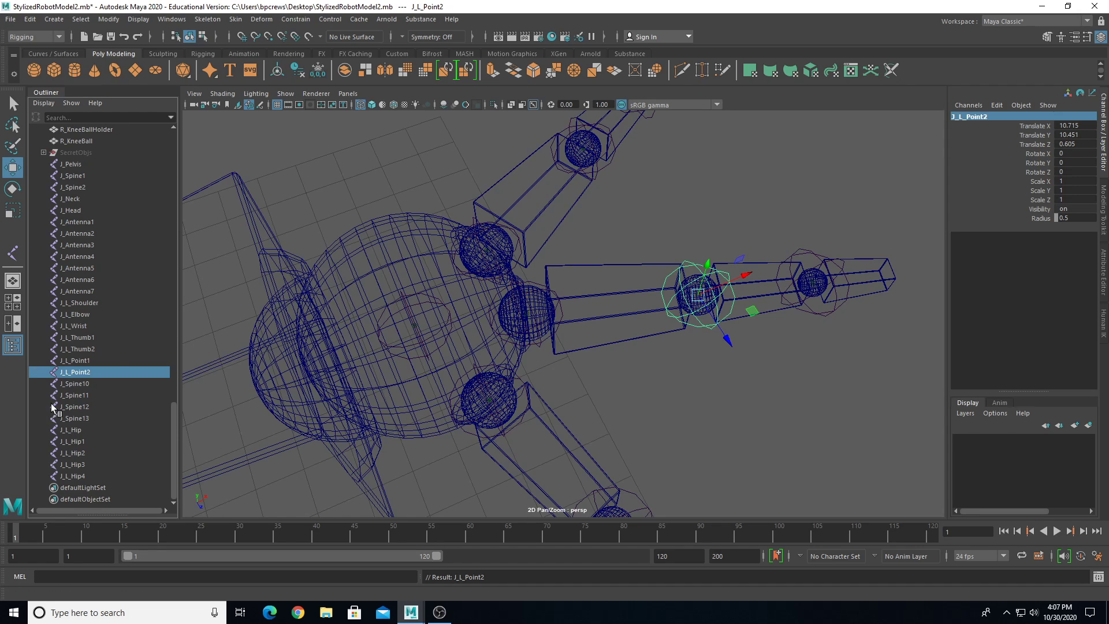
# - Rename the J_Spine10 joint near the pointer fingertip as J_L_Point3
pyautogui.click(77, 384)
pyautogui.doubleClick(964, 116)
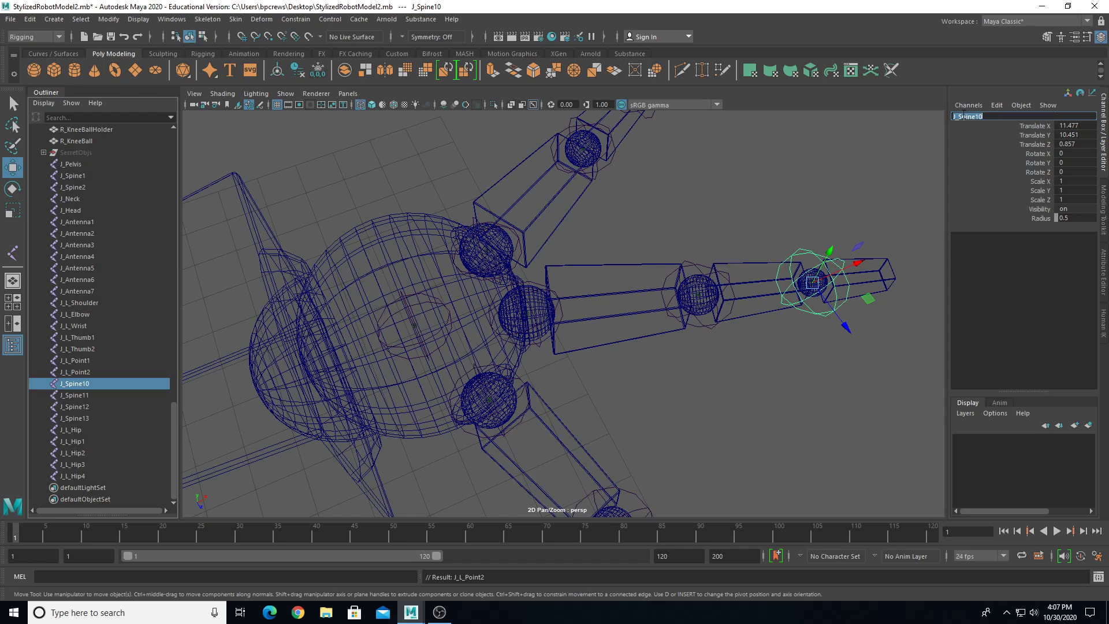
pyautogui.press('BackSpace')
pyautogui.write('L_Pint3')
pyautogui.press('Return')
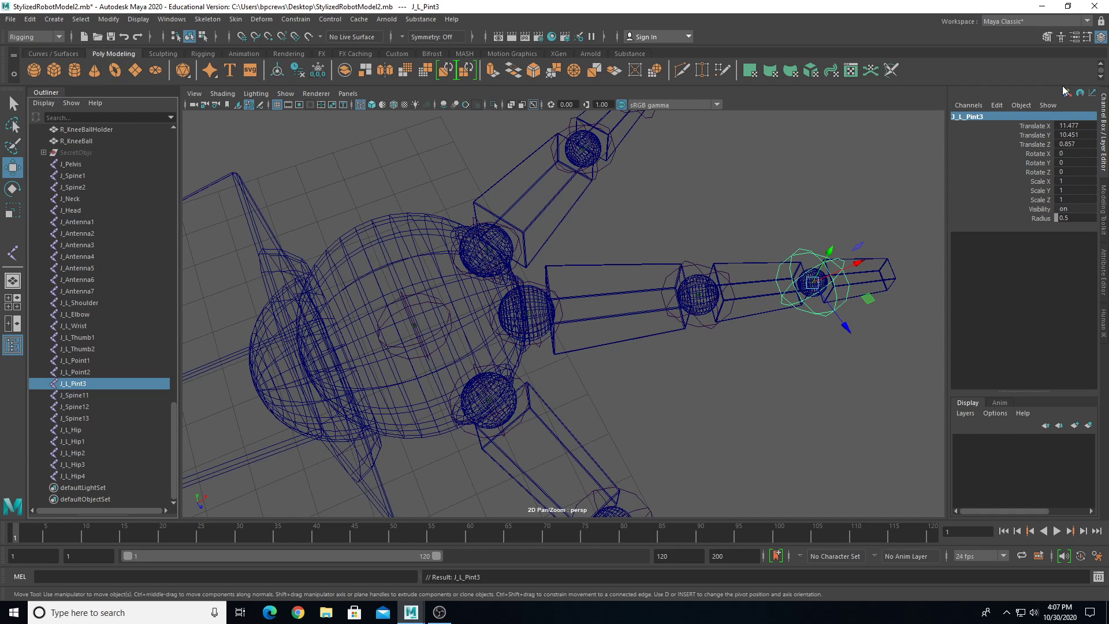
pyautogui.click(971, 118)
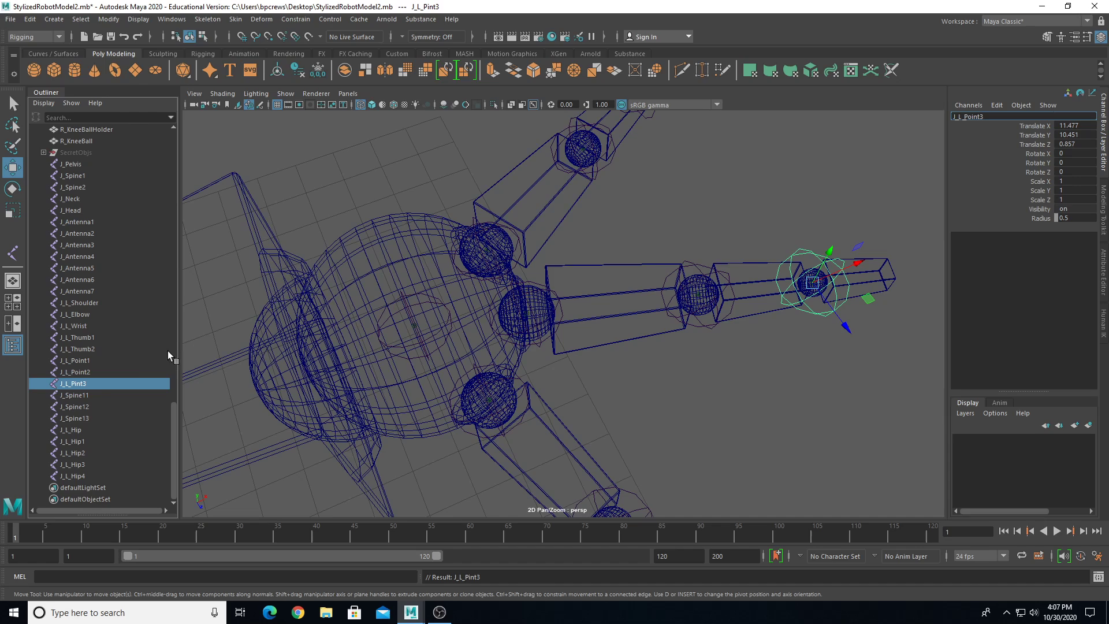
# - Rename the J_Spine11 joint at the base of the left pinky as J_Pink1
pyautogui.click(80, 395)
pyautogui.click(968, 117)
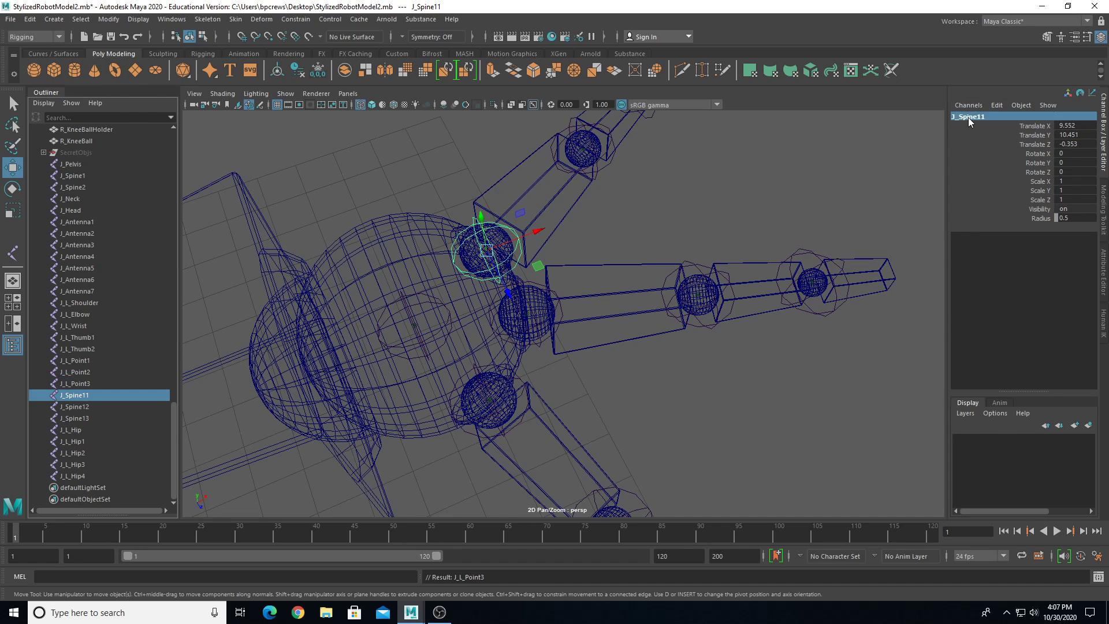
pyautogui.moveTo(958, 117); pyautogui.dragTo(1081, 3)
pyautogui.write('Pink')
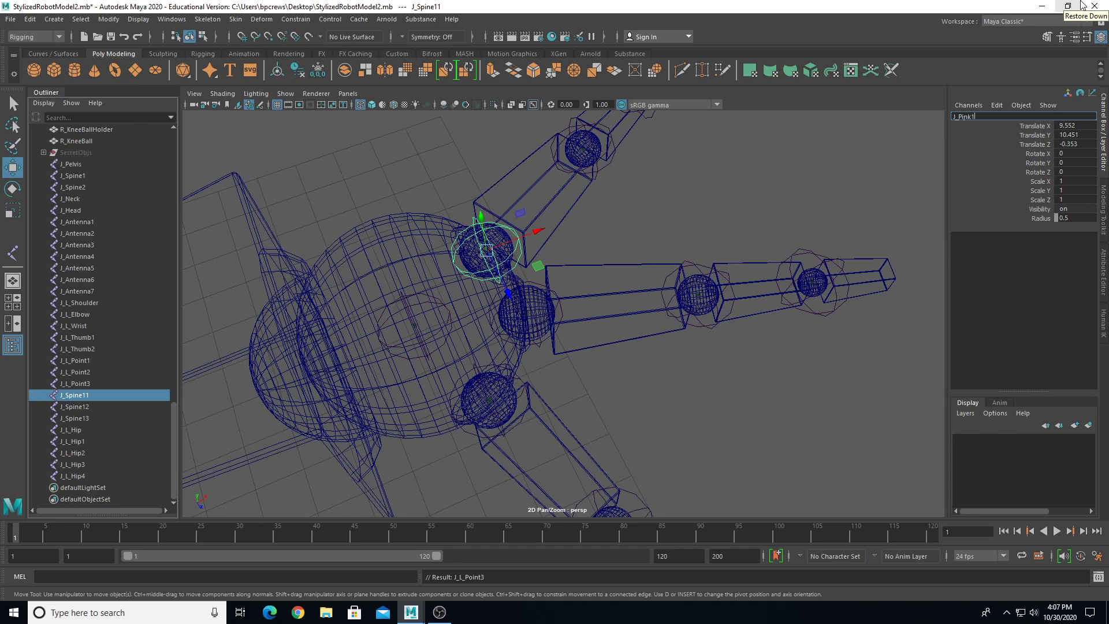
pyautogui.press('Return')
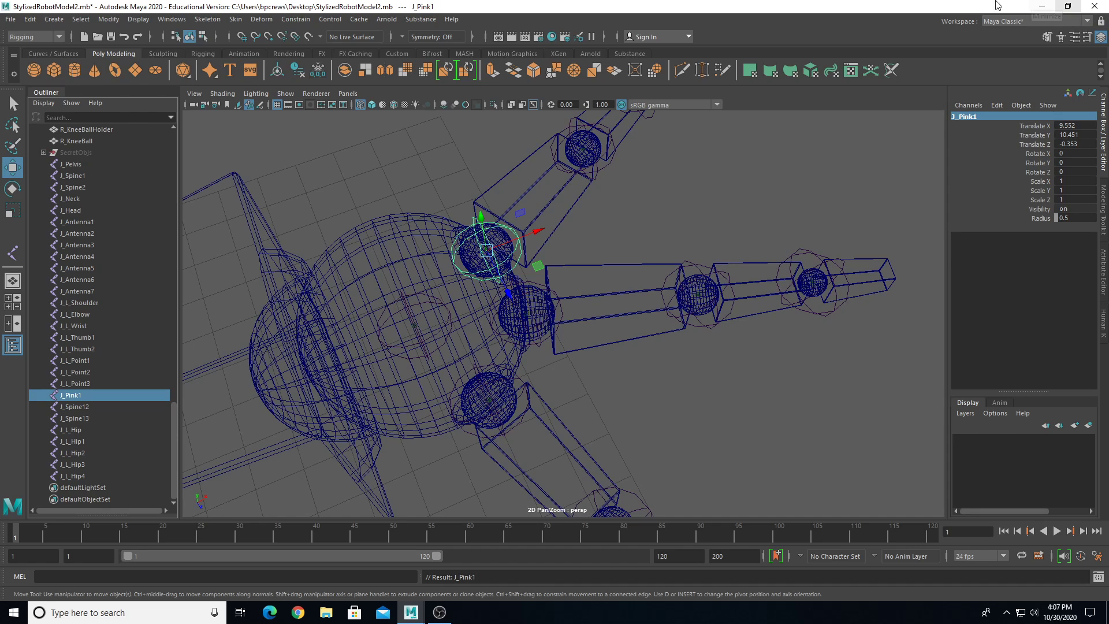
# - Rename the J_Spine12 joint in the middle of the left pinky as J_L_Pink2
pyautogui.doubleClick(91, 406)
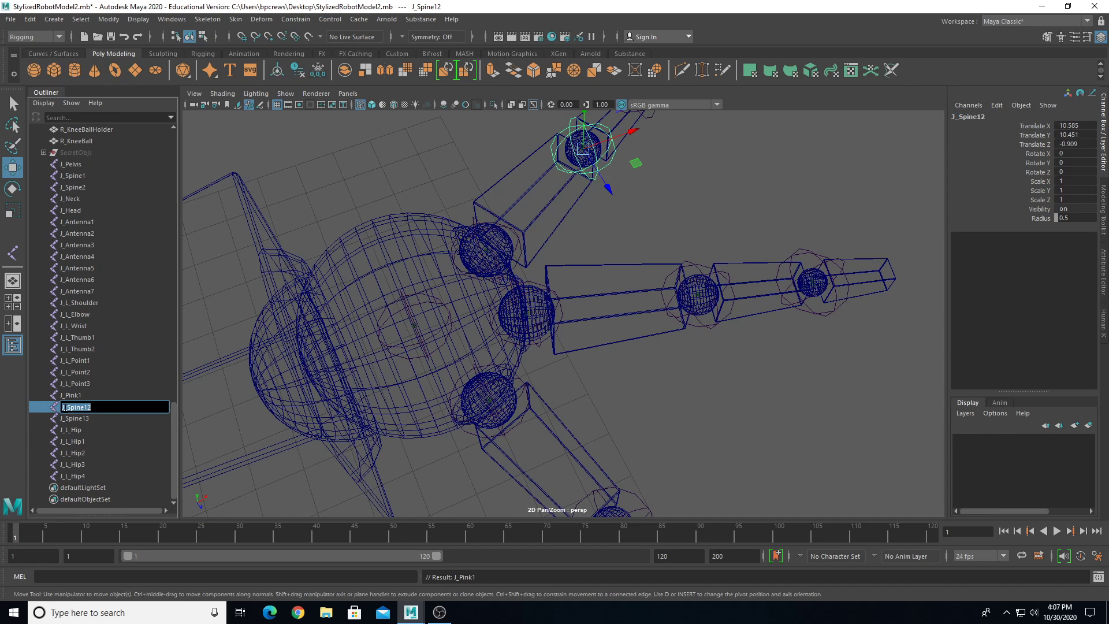
pyautogui.write('J_Pi')
pyautogui.write('L_Pink')
pyautogui.press('Return')
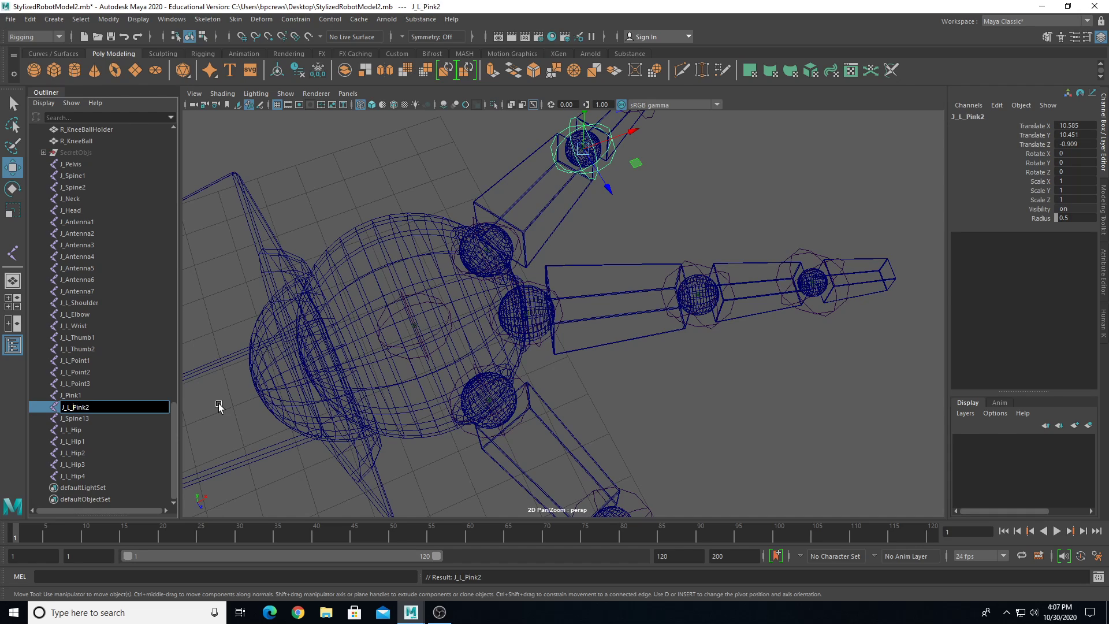
# - Add the missing side prefix to the J_Pink1 joint so that its name is J_L_Pink1
pyautogui.doubleClick(60, 394)
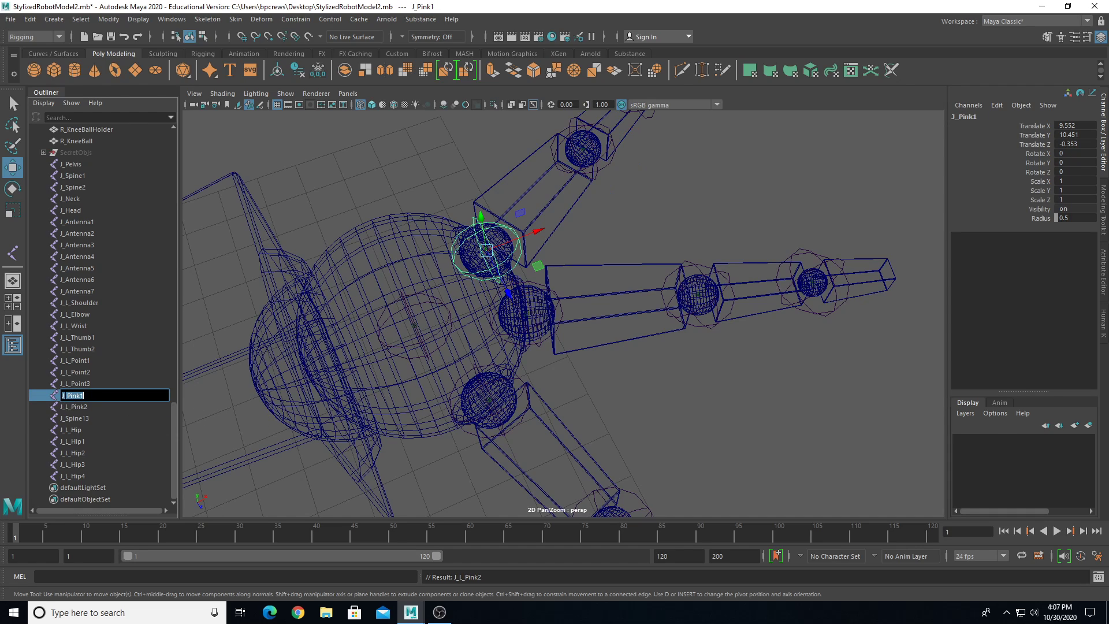
pyautogui.click(67, 395)
pyautogui.write('L_')
pyautogui.press('Return')
# - Rename the J_Spine13 joint near the pinky tip as L_Pink3Spine13
pyautogui.doubleClick(72, 411)
pyautogui.doubleClick(68, 418)
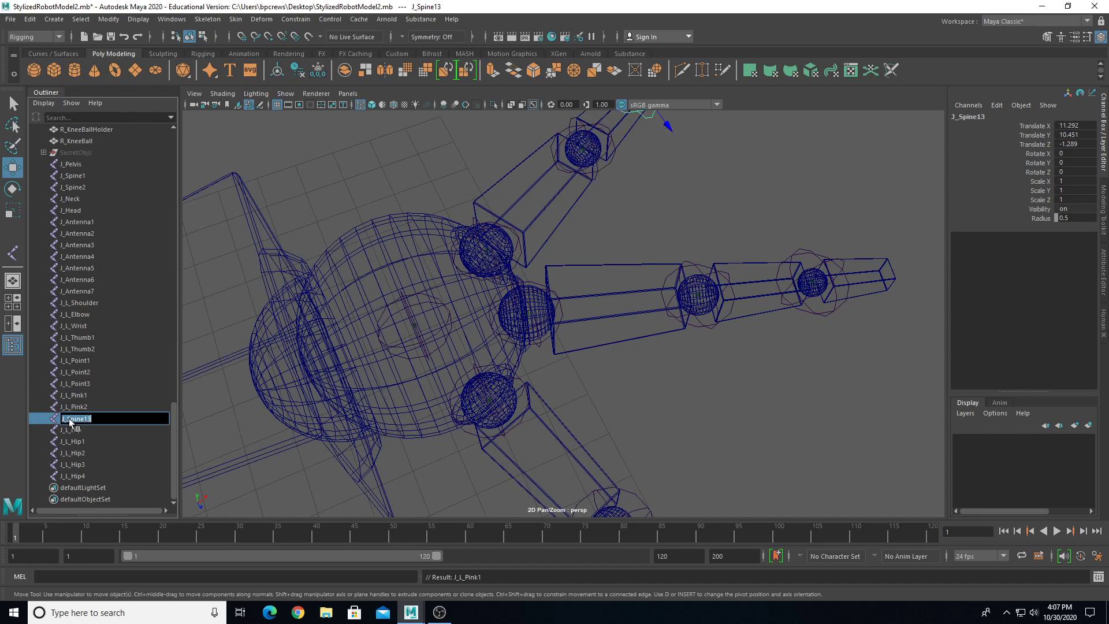
pyautogui.moveTo(67, 419); pyautogui.dragTo(216, 399)
pyautogui.write('L_Pink3')
pyautogui.press('Return')
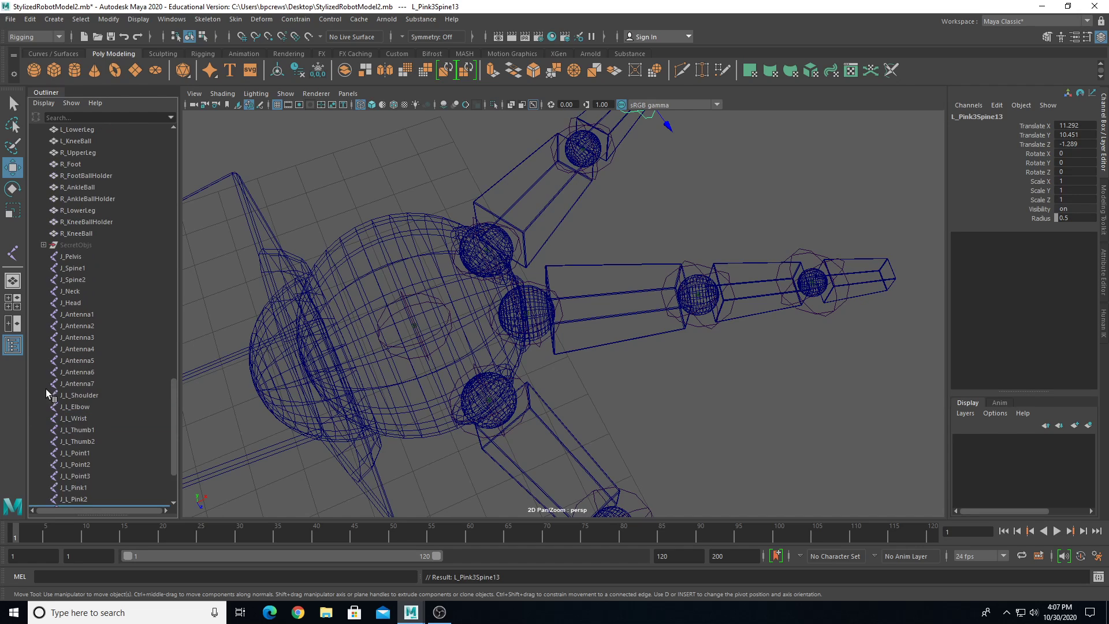
# - Rename the J_L_Hip1 joint at the left knee as J_L_Knee
pyautogui.scroll(-3, 50, 384)
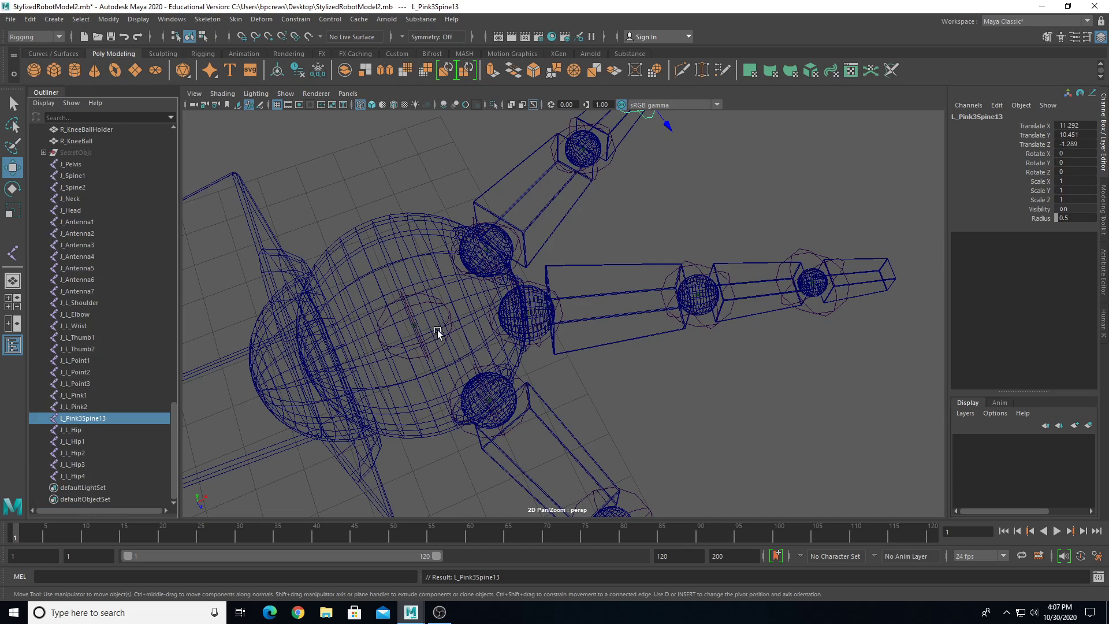
pyautogui.scroll(-2, 438, 330)
pyautogui.keyDown('alt'); pyautogui.moveTo(345, 381); pyautogui.dragTo(392, 210, button='middle'); pyautogui.keyUp('alt')
pyautogui.keyDown('alt'); pyautogui.moveTo(485, 341); pyautogui.dragTo(370, 283); pyautogui.keyUp('alt')
pyautogui.keyDown('alt'); pyautogui.moveTo(197, 433); pyautogui.dragTo(269, 419, button='middle'); pyautogui.keyUp('alt')
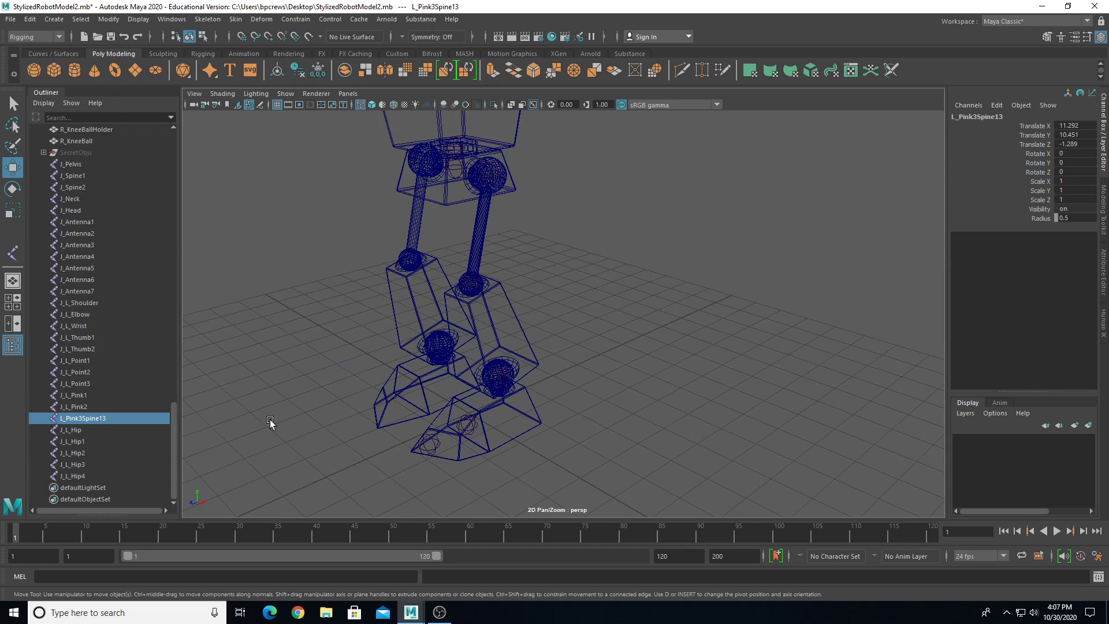
pyautogui.click(79, 442)
pyautogui.doubleClick(78, 441)
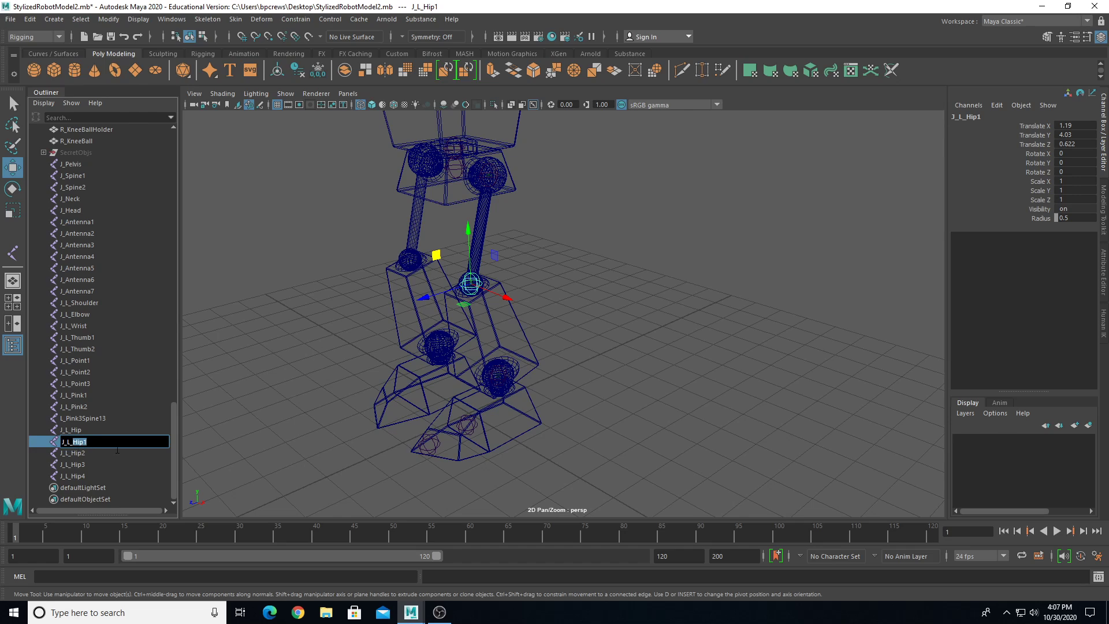
pyautogui.write('Knee')
pyautogui.press('Return')
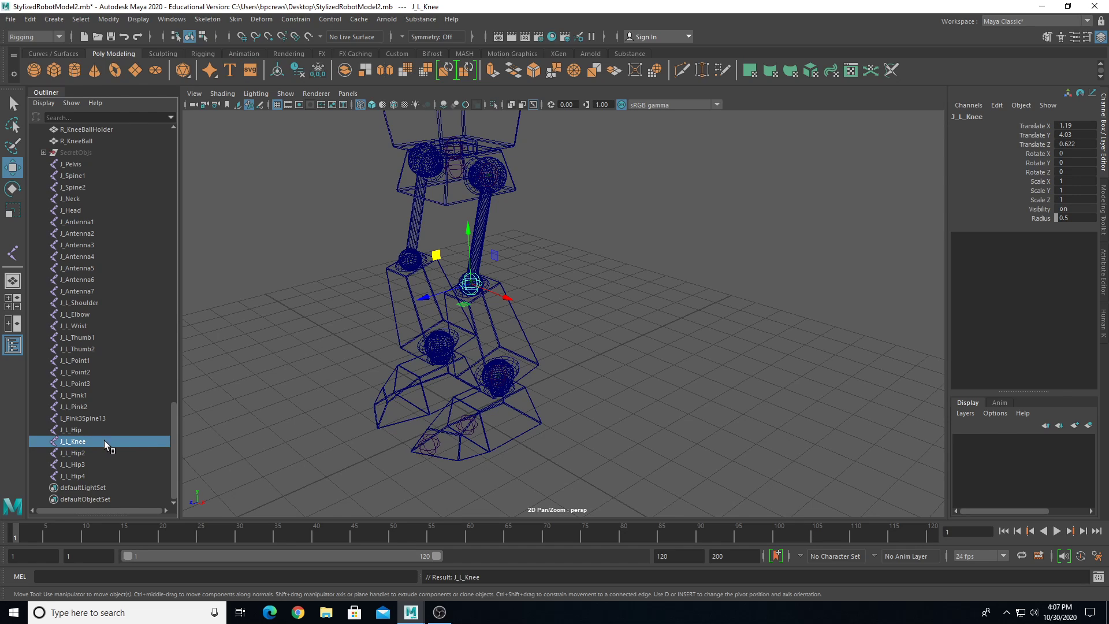
# - Rename the J_L_Hip2 joint at the left ankle as J_L_Ankle
pyautogui.click(77, 453)
pyautogui.doubleClick(77, 454)
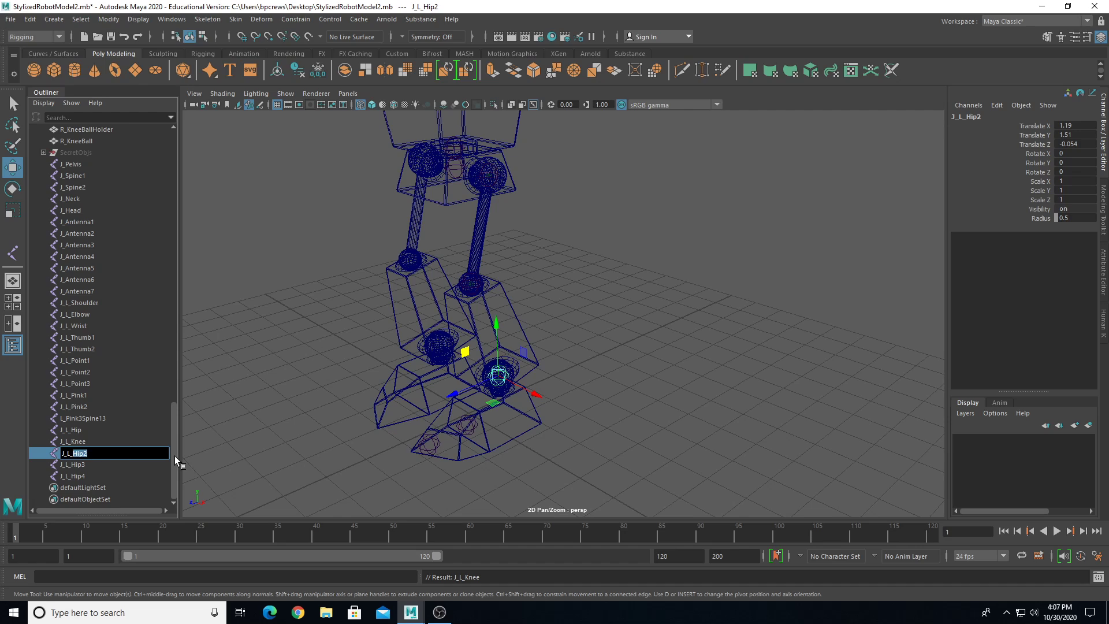
pyautogui.write('Ankle')
pyautogui.press('Return')
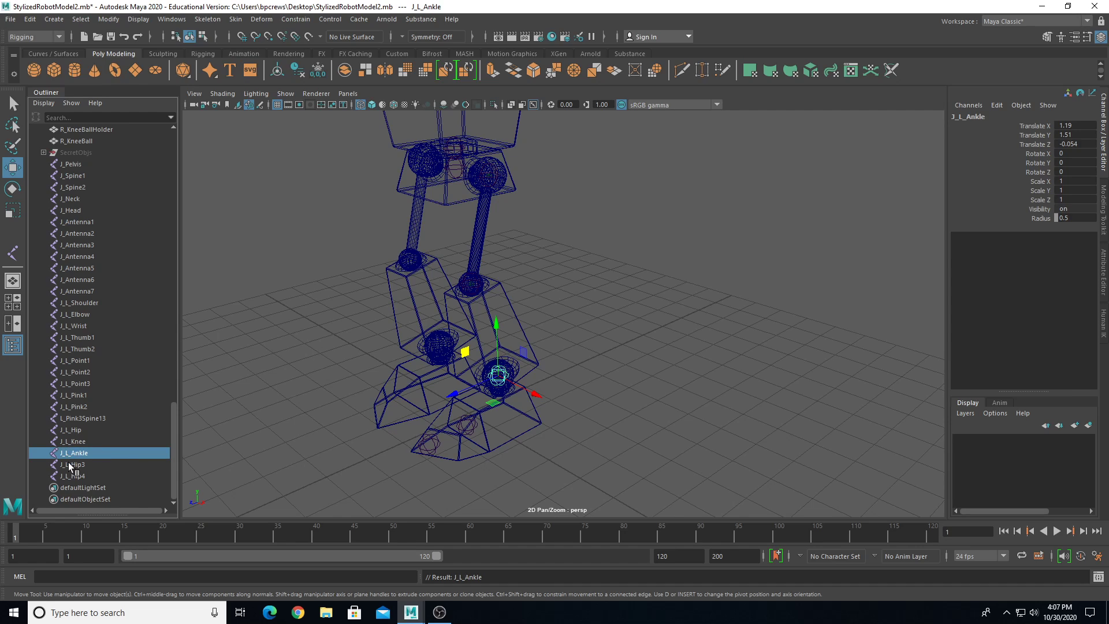
# - Rename the J_L_Hip3 joint in the left foot as J_L_ToeBase
pyautogui.moveTo(69, 465); pyautogui.dragTo(75, 476)
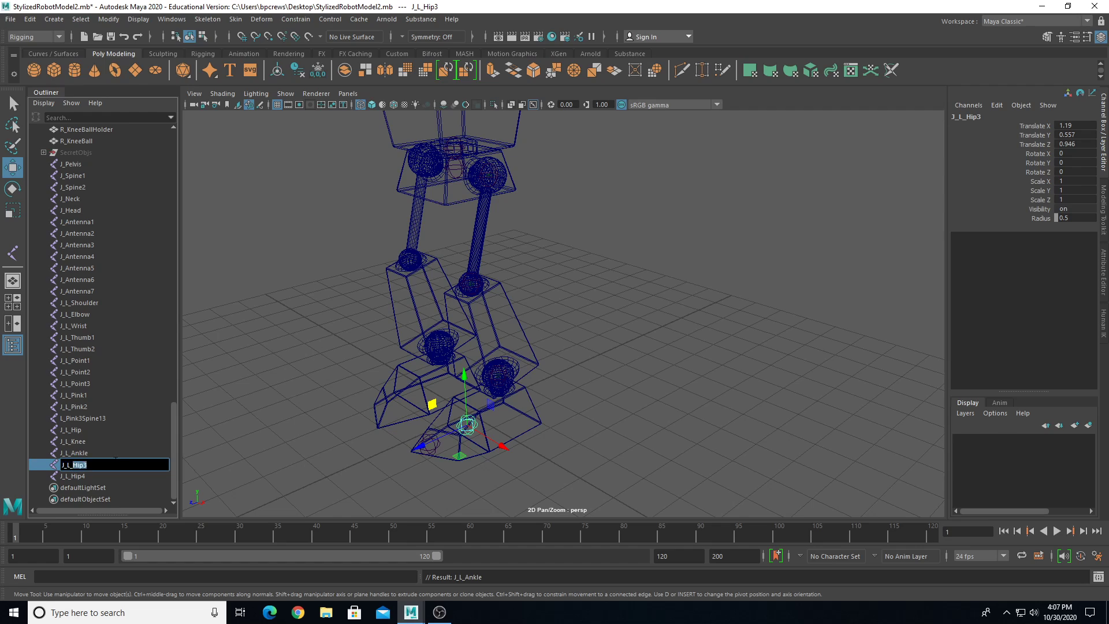
pyautogui.moveTo(116, 458); pyautogui.dragTo(140, 456)
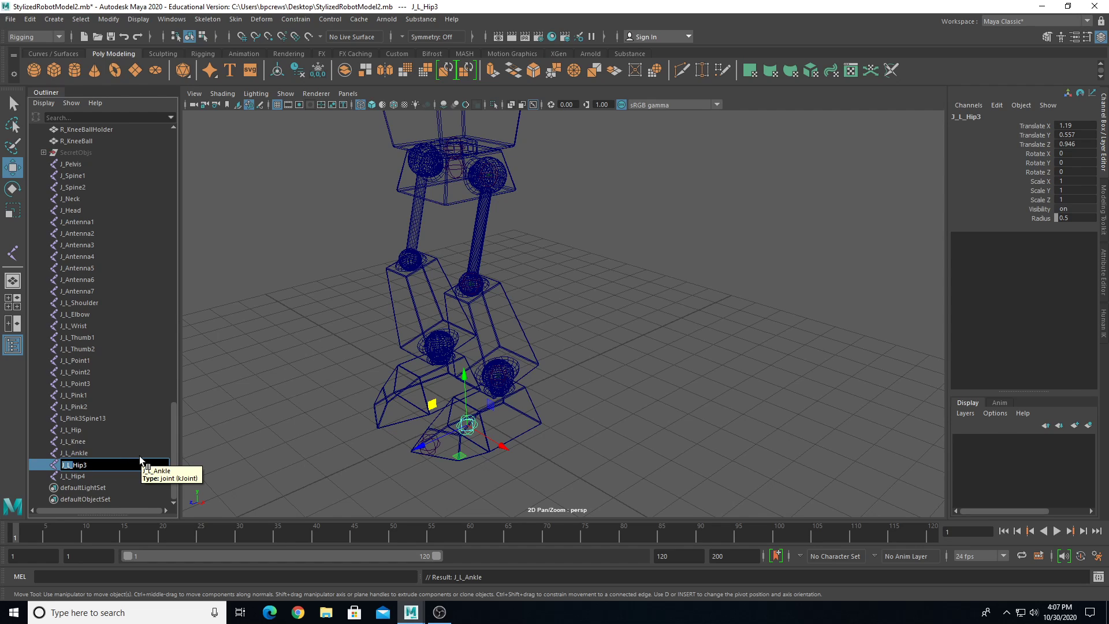
pyautogui.write('Base')
pyautogui.press('BackSpace')
pyautogui.press('BackSpace')
pyautogui.press('BackSpace')
pyautogui.press('BackSpace')
pyautogui.write('J_L_')
pyautogui.press('Delete')
pyautogui.press('Delete')
pyautogui.press('Delete')
pyautogui.press('Delete')
pyautogui.write('ToeBase')
pyautogui.press('Return')
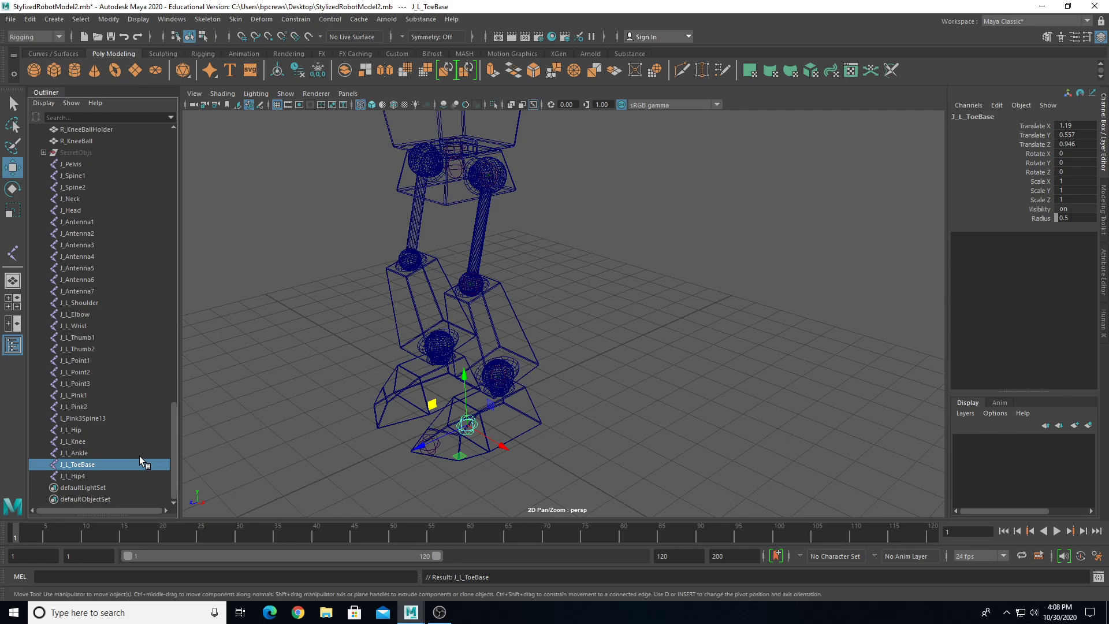
# - Rename the J_L_Hip4 joint at the tip of the left foot as J_L_ToeEnd
pyautogui.doubleClick(78, 479)
pyautogui.moveTo(73, 477); pyautogui.dragTo(193, 422)
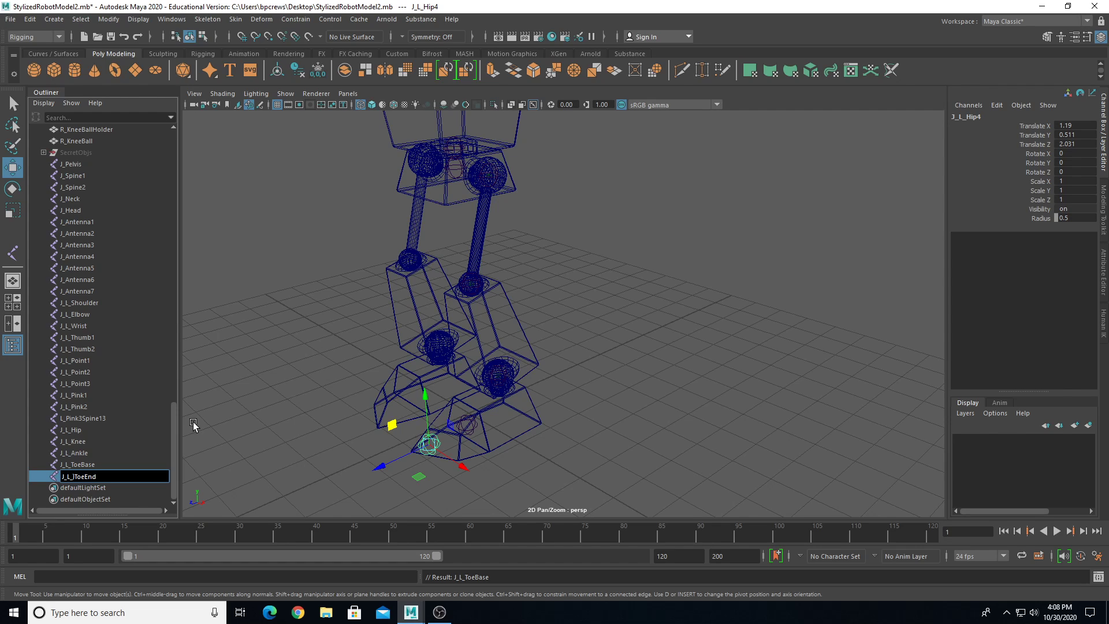
pyautogui.press('Return')
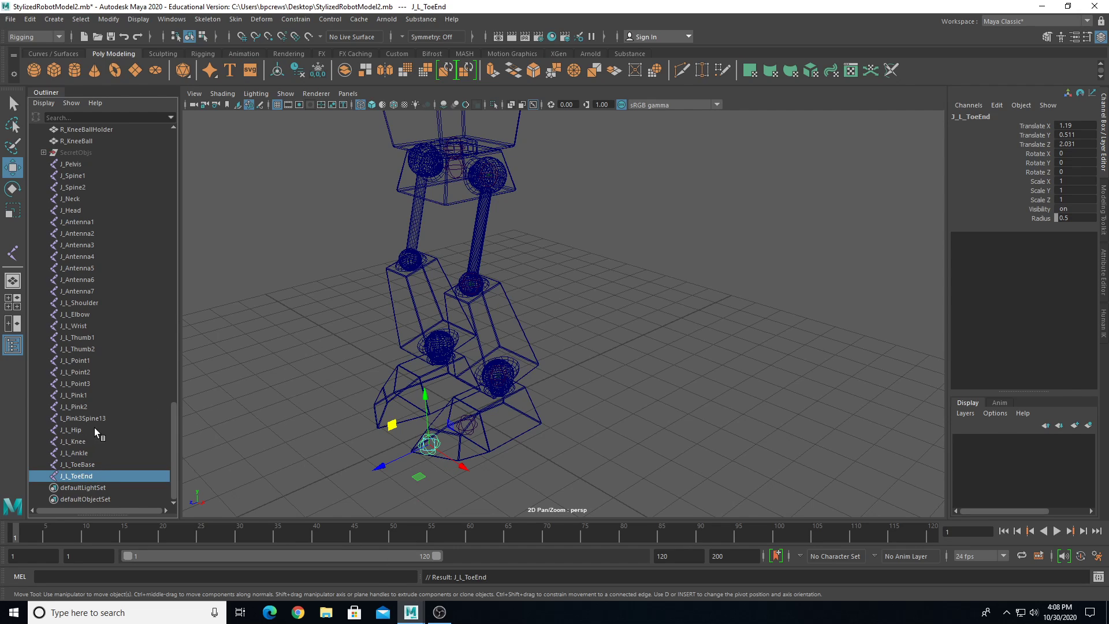
# - Select the joints from J_Pelvis through J_L_ToeBase and inspect their placement and axes across the robot
pyautogui.keyDown('alt'); pyautogui.moveTo(488, 366); pyautogui.dragTo(337, 358); pyautogui.keyUp('alt')
pyautogui.moveTo(87, 166); pyautogui.dragTo(101, 466)
pyautogui.press('f')
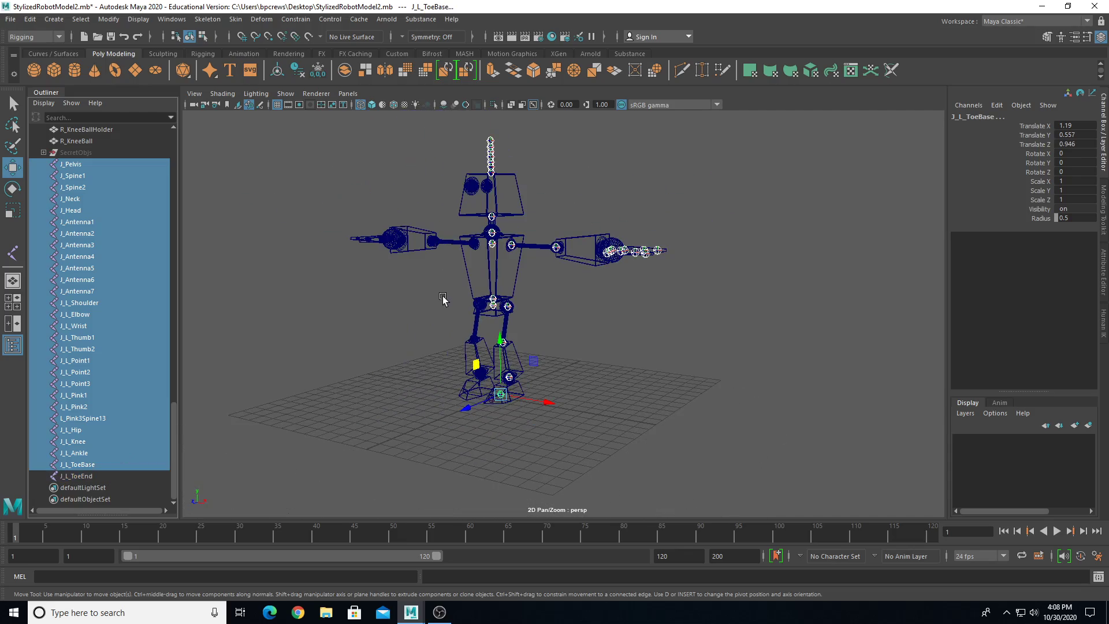
pyautogui.scroll(4, 575, 438)
pyautogui.keyDown('alt'); pyautogui.moveTo(563, 407); pyautogui.dragTo(601, 387); pyautogui.keyUp('alt')
pyautogui.keyDown('alt'); pyautogui.moveTo(500, 361); pyautogui.dragTo(774, 375, button='middle'); pyautogui.keyUp('alt')
pyautogui.keyDown('alt'); pyautogui.moveTo(698, 393); pyautogui.dragTo(527, 442, button='middle'); pyautogui.keyUp('alt')
pyautogui.scroll(6, 542, 415)
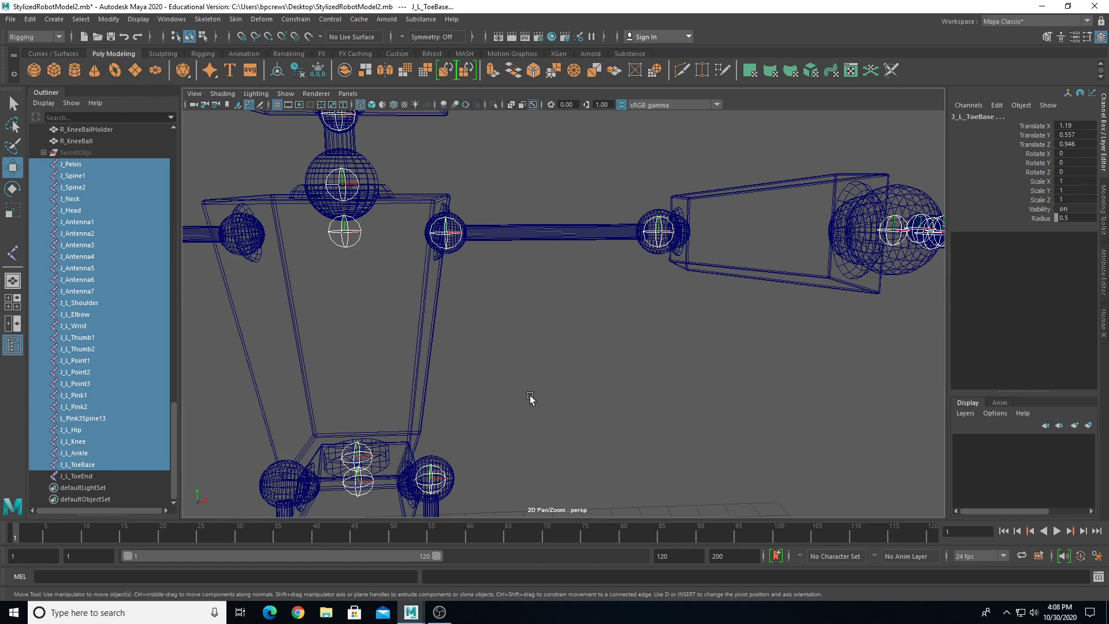
# - Select the left shoulder joint with the Rotate tool and examine its rotation axes relative to the arm
pyautogui.keyDown('alt'); pyautogui.moveTo(569, 343); pyautogui.dragTo(492, 312); pyautogui.keyUp('alt')
pyautogui.click(454, 200)
pyautogui.press('e')
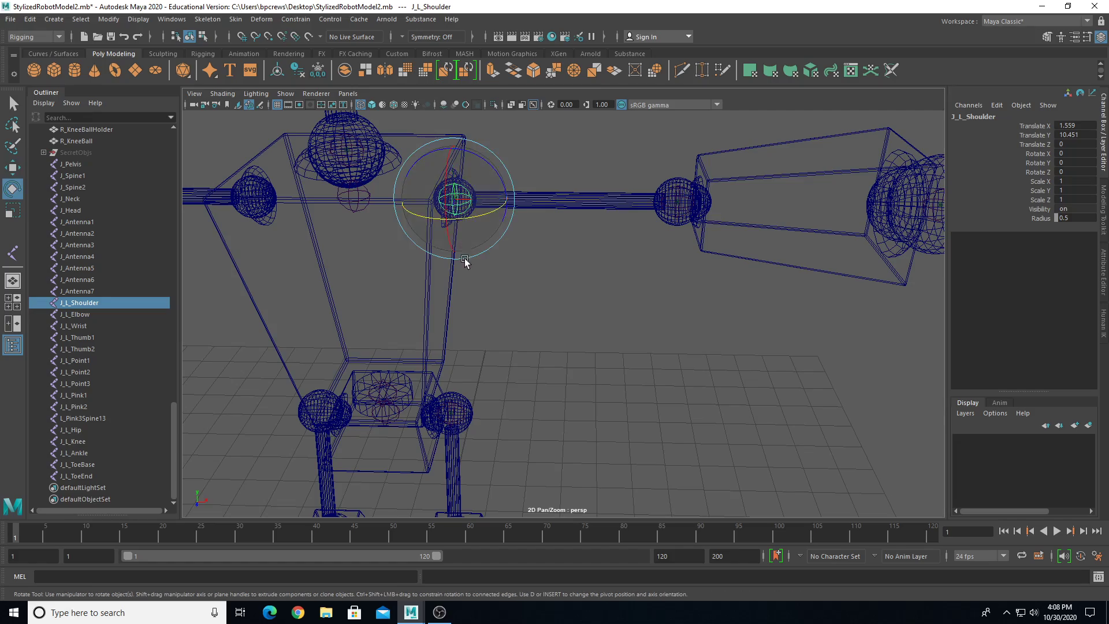
pyautogui.scroll(-3, 468, 268)
pyautogui.scroll(2, 481, 284)
pyautogui.press('f')
pyautogui.scroll(-5, 541, 364)
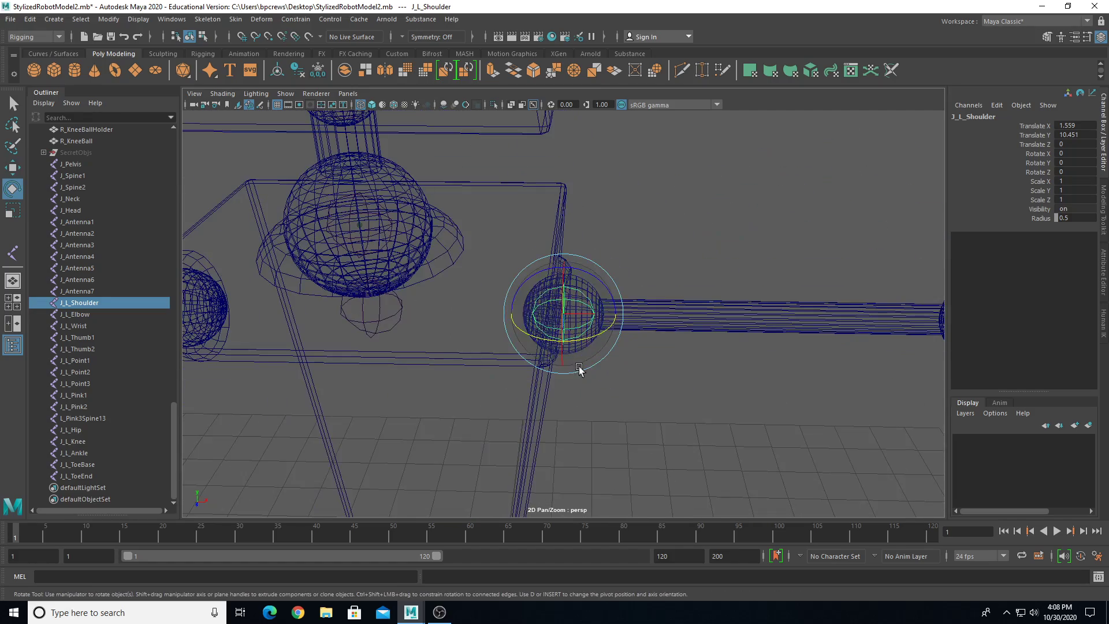
pyautogui.keyDown('alt'); pyautogui.moveTo(580, 369); pyautogui.dragTo(609, 350); pyautogui.keyUp('alt')
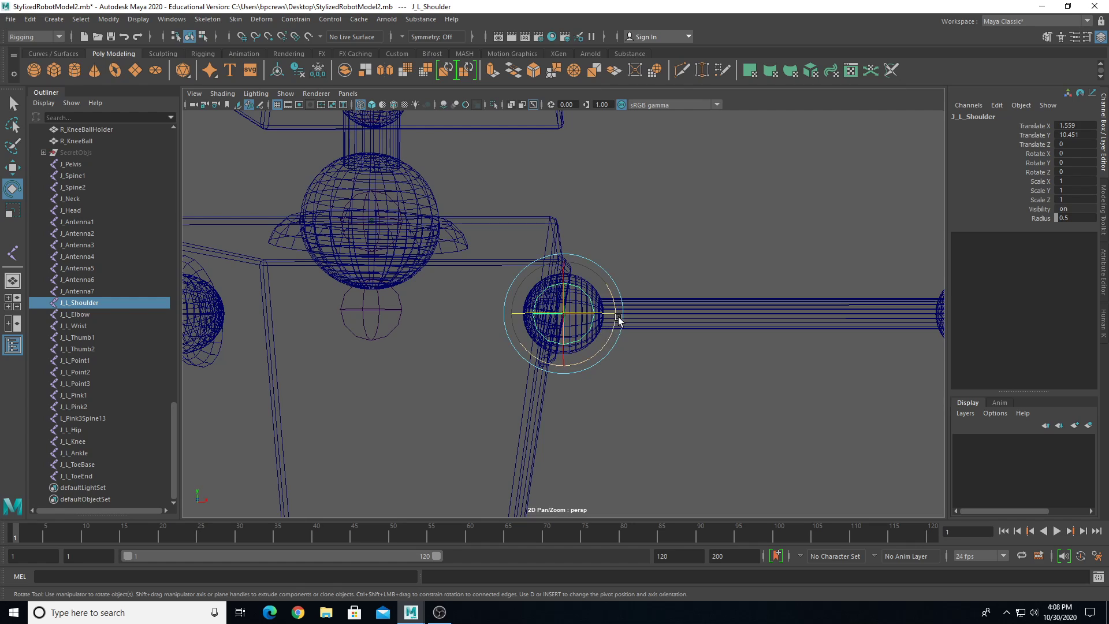
pyautogui.scroll(-6, 684, 342)
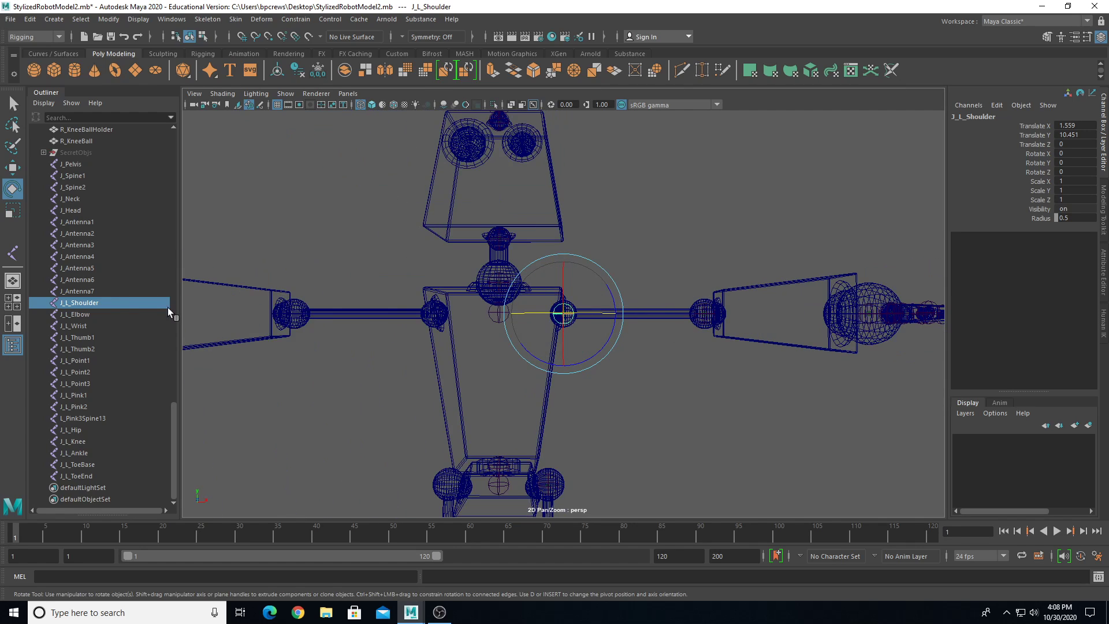
# - Select the left elbow joint and then the left wrist joint, and show the hand in shaded display
pyautogui.click(117, 312)
pyautogui.click(85, 327)
pyautogui.keyDown('alt'); pyautogui.moveTo(629, 305); pyautogui.dragTo(370, 242, button='middle'); pyautogui.keyUp('alt')
pyautogui.keyDown('alt'); pyautogui.moveTo(371, 242); pyautogui.dragTo(382, 339); pyautogui.keyUp('alt')
pyautogui.scroll(3, 447, 341)
pyautogui.press('5')
pyautogui.scroll(4, 518, 345)
pyautogui.keyDown('alt'); pyautogui.moveTo(517, 346); pyautogui.dragTo(448, 347, button='middle'); pyautogui.keyUp('alt')
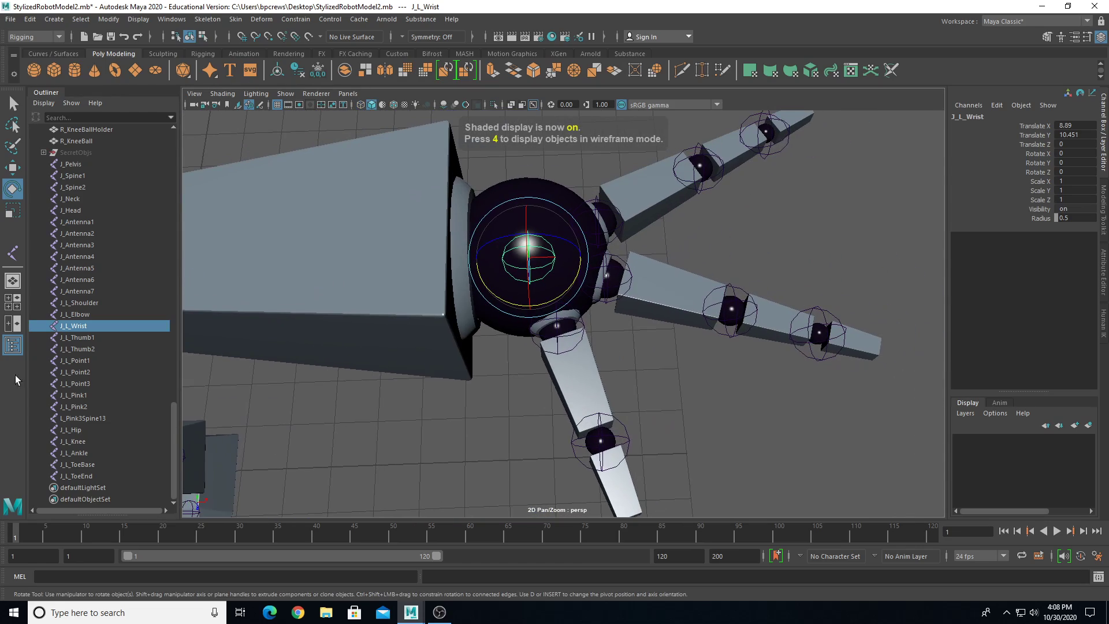
# - Rotate the left thumb's base joint about Y to about -72.5 degrees, aligning its axis with the thumb
pyautogui.click(75, 337)
pyautogui.keyDown('alt'); pyautogui.moveTo(354, 346); pyautogui.dragTo(366, 372); pyautogui.keyUp('alt')
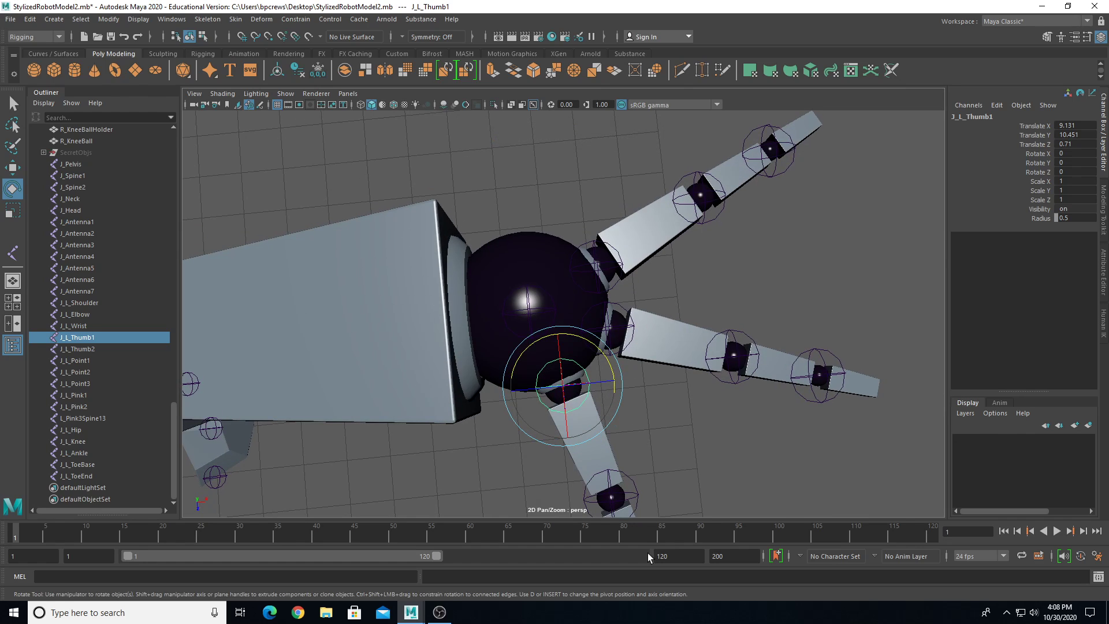
pyautogui.keyDown('alt'); pyautogui.moveTo(618, 467); pyautogui.dragTo(602, 361, button='middle'); pyautogui.keyUp('alt')
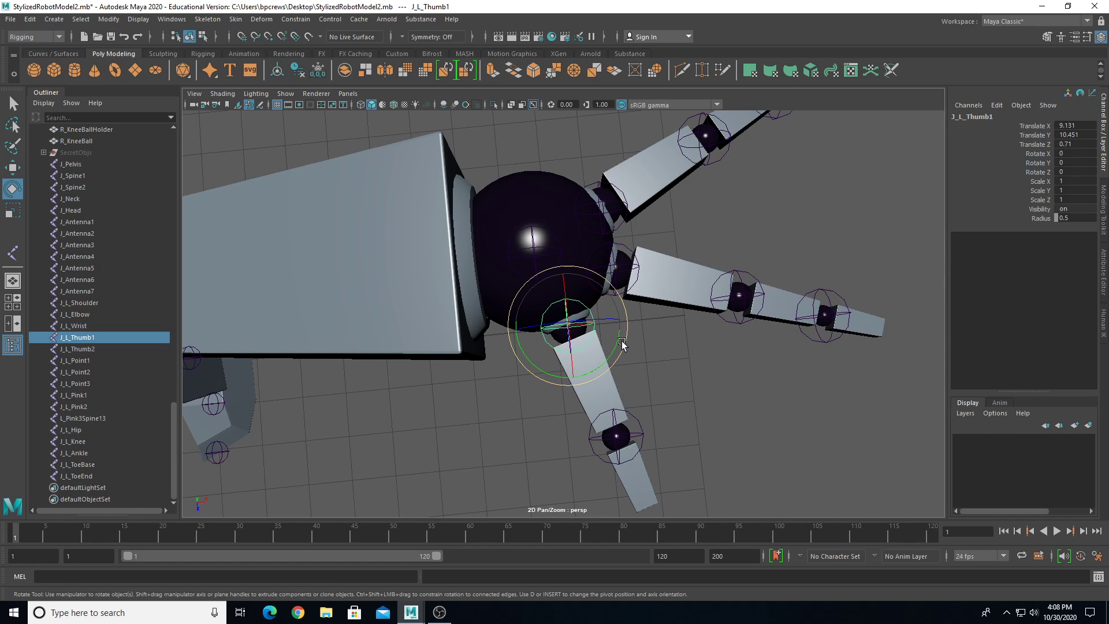
pyautogui.moveTo(622, 345); pyautogui.dragTo(567, 381)
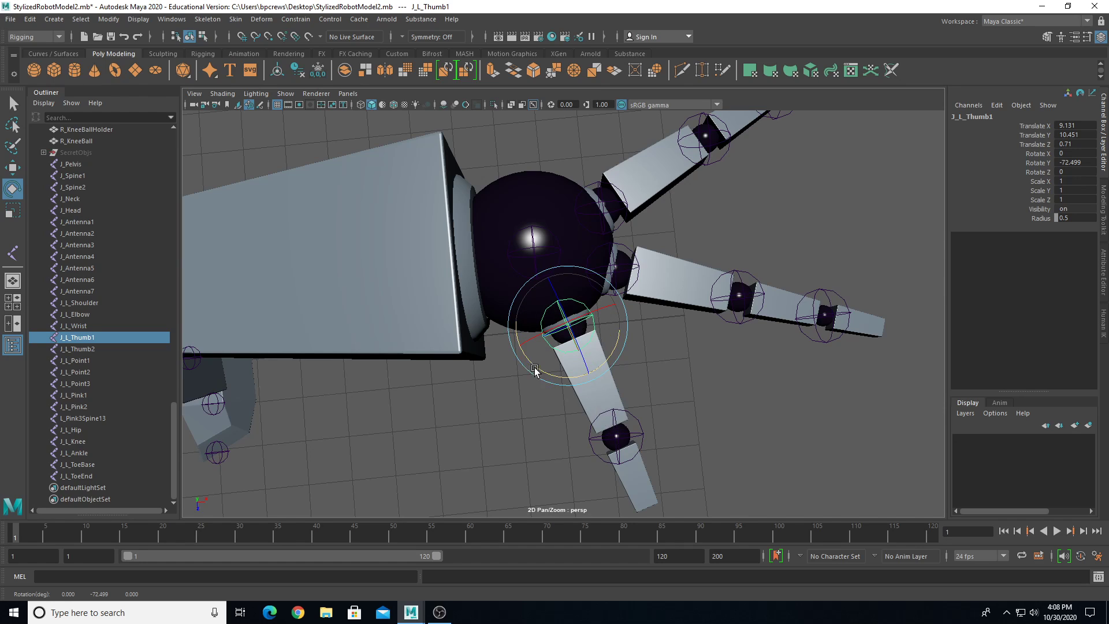
# - Switch to the top view framed on the left hand and turn on X-Ray Active Components
pyautogui.press('space')
pyautogui.press('space')
pyautogui.press('f')
pyautogui.scroll(-5, 614, 347)
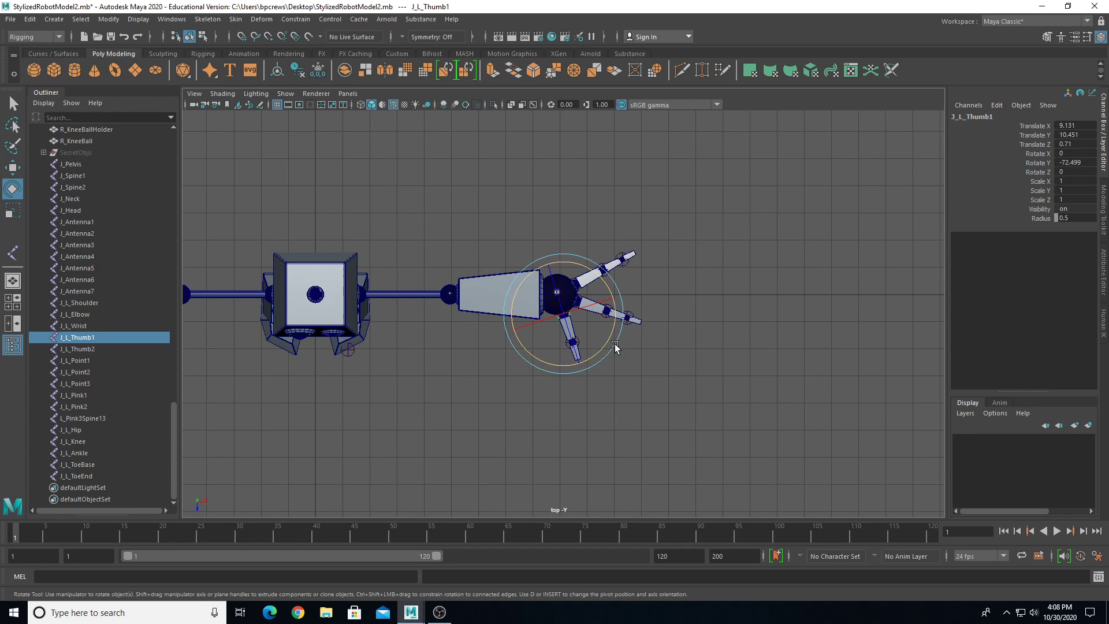
pyautogui.scroll(4, 649, 388)
pyautogui.click(223, 93)
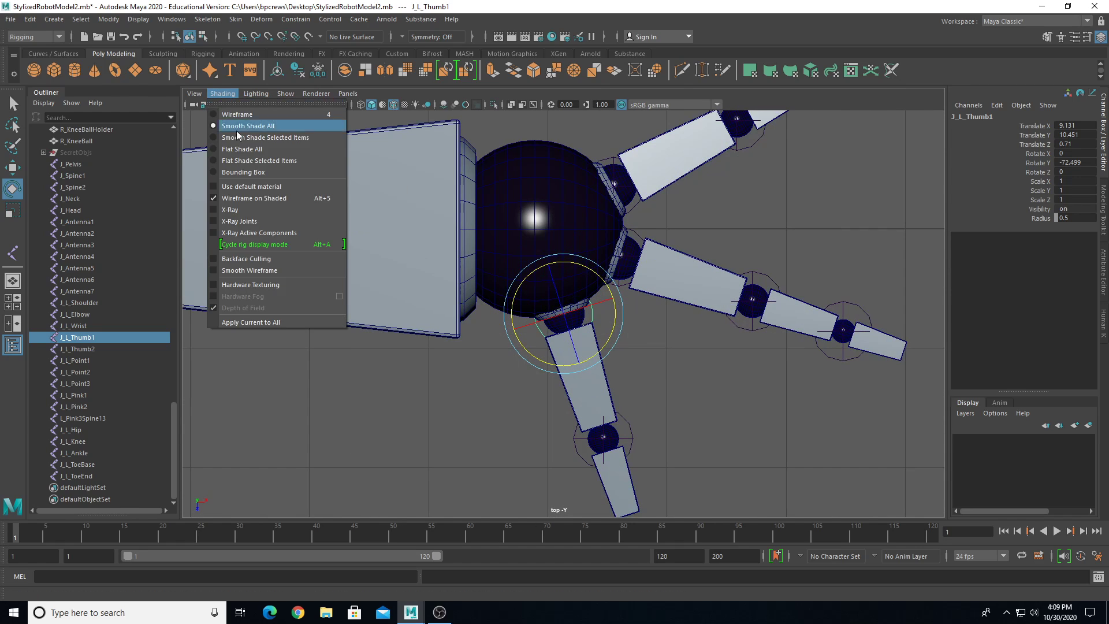
pyautogui.click(255, 231)
# - Rotate the left thumb's second joint about Y so its axis follows the outer thumb segment
pyautogui.keyDown('alt'); pyautogui.moveTo(509, 369); pyautogui.dragTo(458, 283, button='middle'); pyautogui.keyUp('alt')
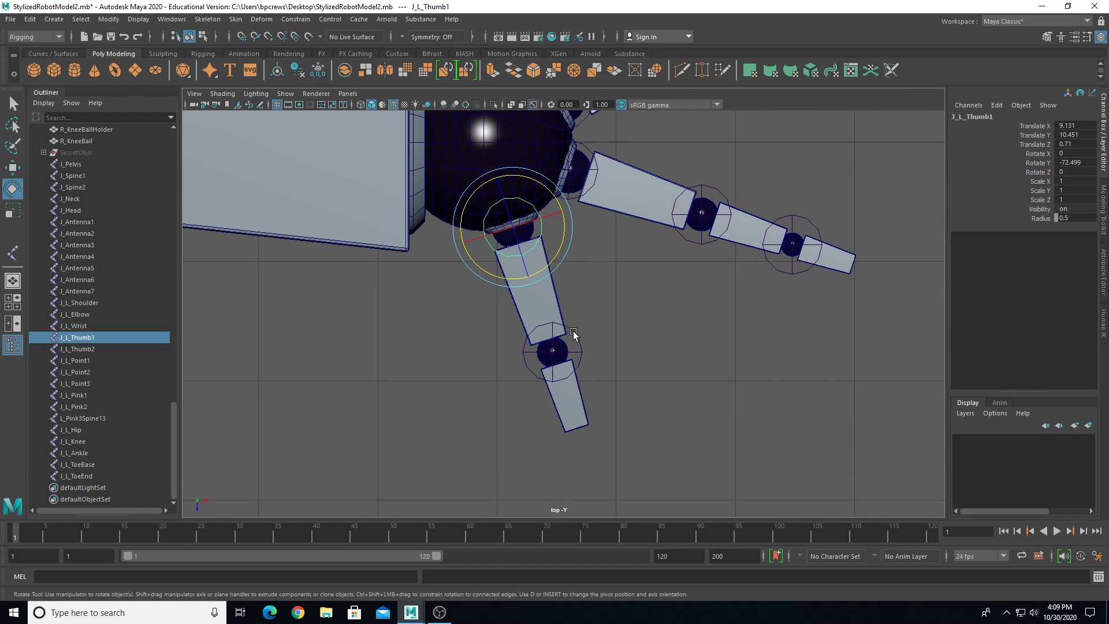
pyautogui.click(573, 333)
pyautogui.moveTo(592, 318); pyautogui.dragTo(594, 377)
# - Rotate the three left pointer finger joints about Y to follow the finger, with the middle joint at about -17.5 degrees
pyautogui.click(585, 148)
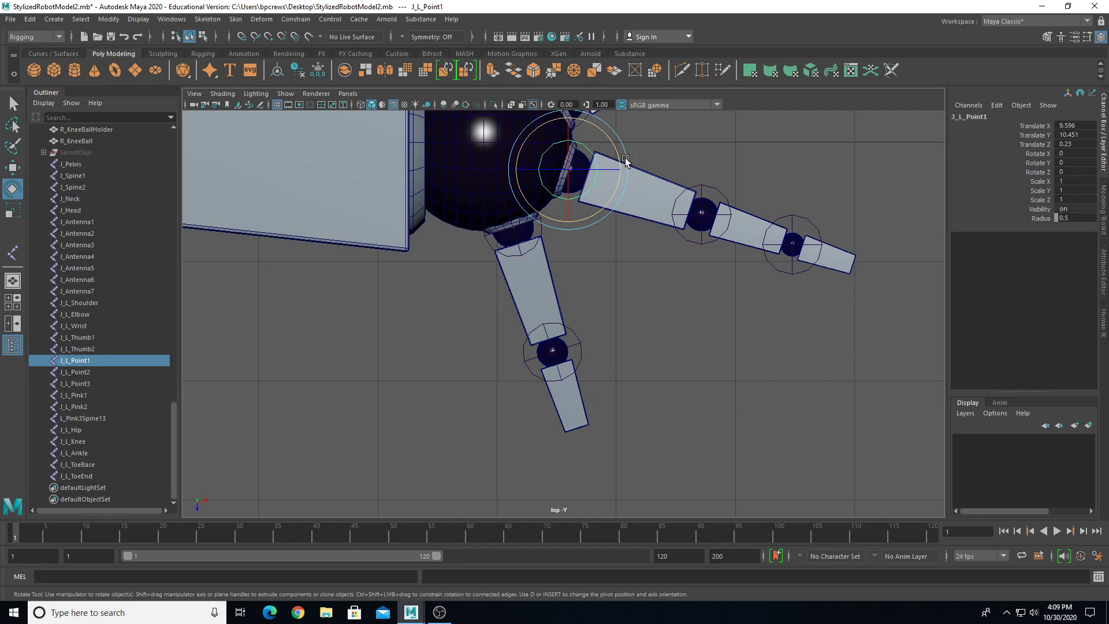
pyautogui.keyDown('alt'); pyautogui.moveTo(683, 150); pyautogui.dragTo(612, 189, button='middle'); pyautogui.keyUp('alt')
pyautogui.moveTo(544, 176); pyautogui.dragTo(555, 192)
pyautogui.click(635, 231)
pyautogui.moveTo(678, 208); pyautogui.dragTo(678, 223)
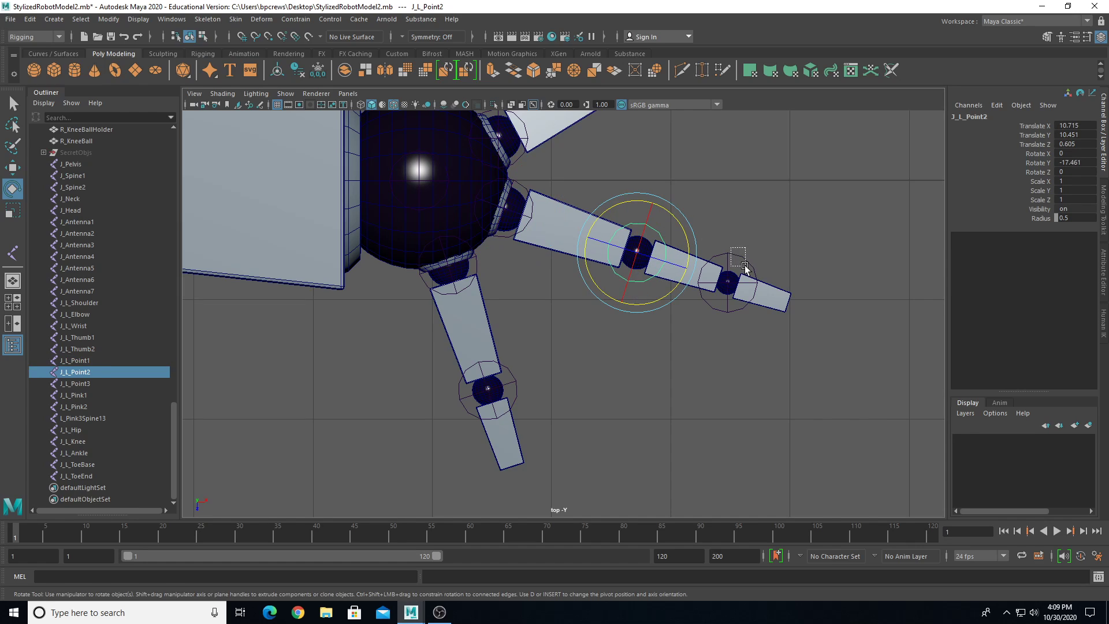
pyautogui.click(736, 257)
pyautogui.moveTo(767, 249); pyautogui.dragTo(778, 260)
# - Rotate the left pinky joints about Y along the finger, from base to tip about 27.4, 28.1 and 27.3 degrees
pyautogui.keyDown('alt'); pyautogui.moveTo(606, 182); pyautogui.dragTo(633, 304, button='middle'); pyautogui.keyUp('alt')
pyautogui.click(543, 259)
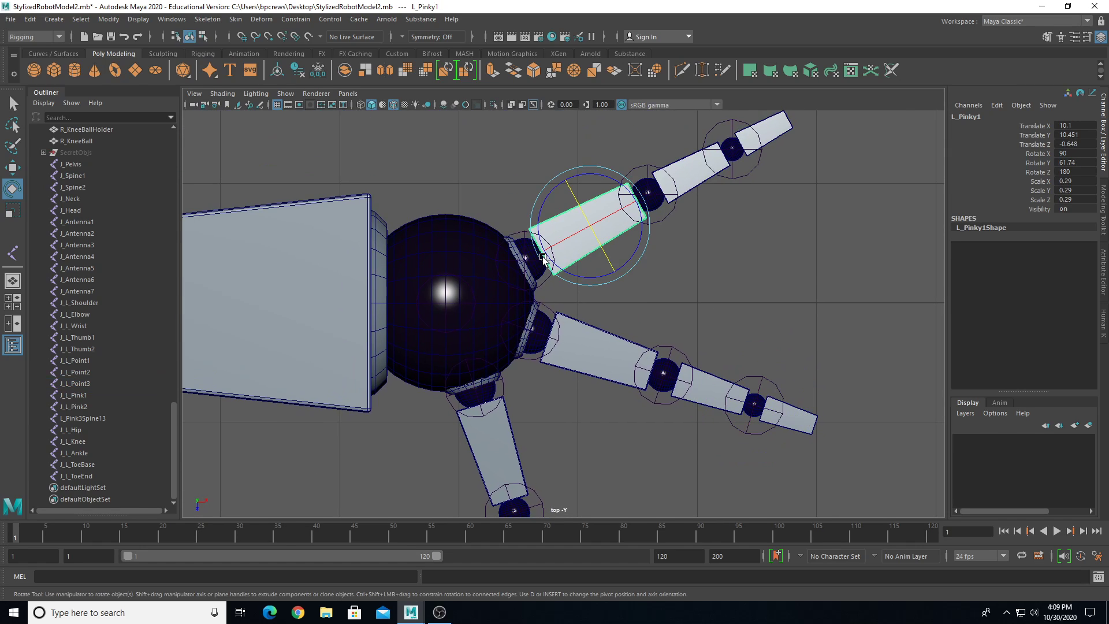
pyautogui.click(530, 260)
pyautogui.click(527, 209)
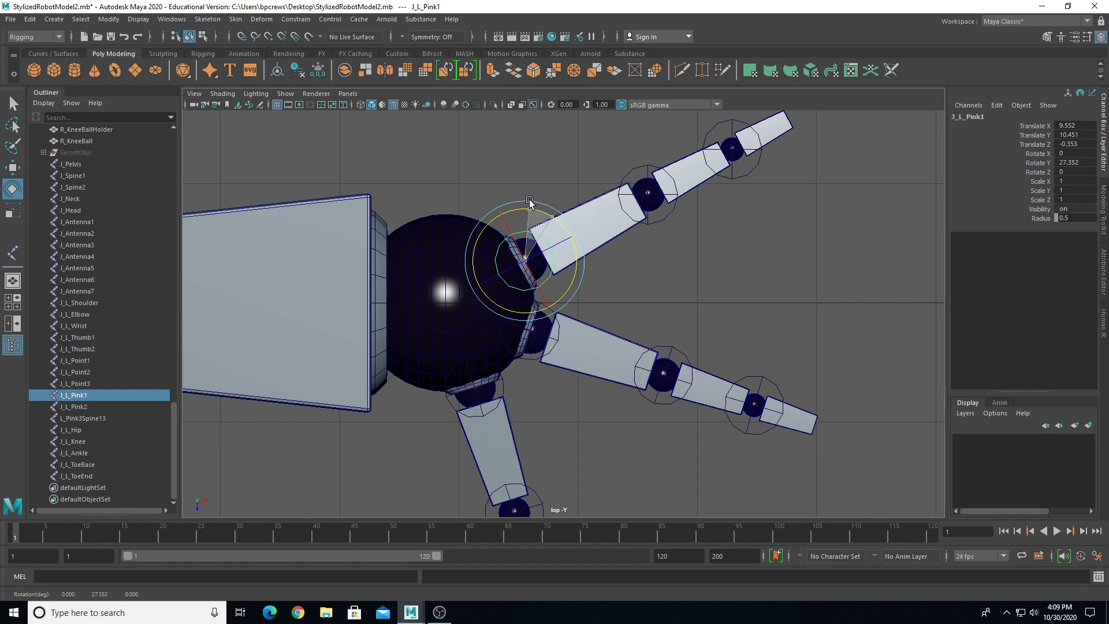
pyautogui.click(624, 176)
pyautogui.click(636, 173)
pyautogui.moveTo(629, 140); pyautogui.dragTo(606, 159)
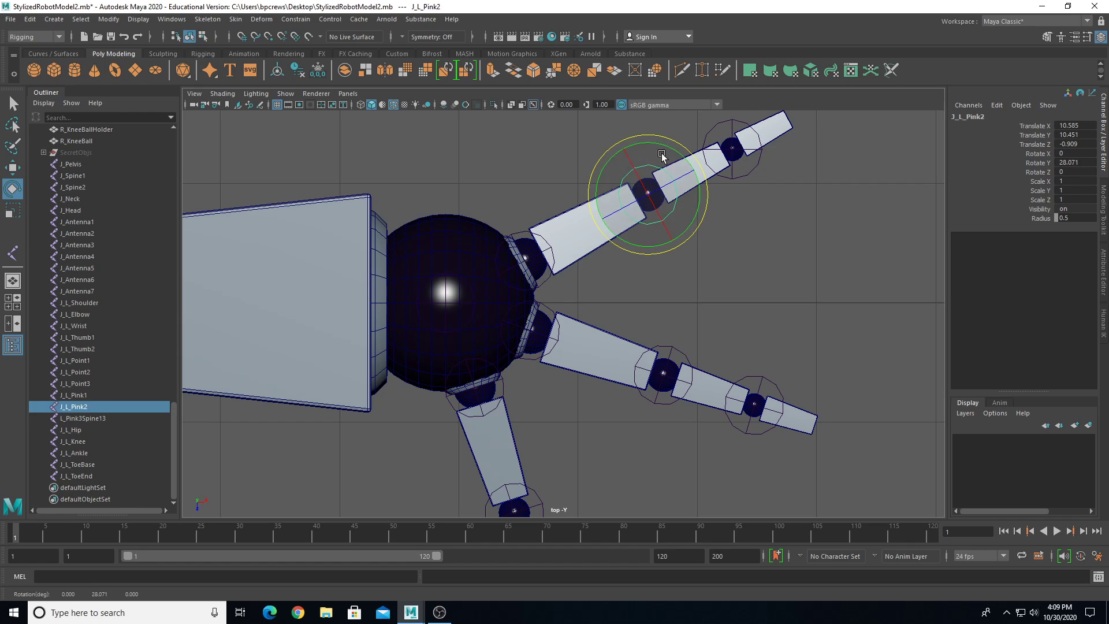
pyautogui.click(709, 129)
pyautogui.moveTo(687, 127); pyautogui.dragTo(682, 148)
# - In the side view, rotate the left hip joint about X to about -14.9 degrees, aligning it with the upper leg
pyautogui.keyDown('alt'); pyautogui.moveTo(657, 157); pyautogui.dragTo(465, 289, button='right'); pyautogui.keyUp('alt')
pyautogui.keyDown('alt'); pyautogui.moveTo(524, 292); pyautogui.dragTo(667, 213, button='middle'); pyautogui.keyUp('alt')
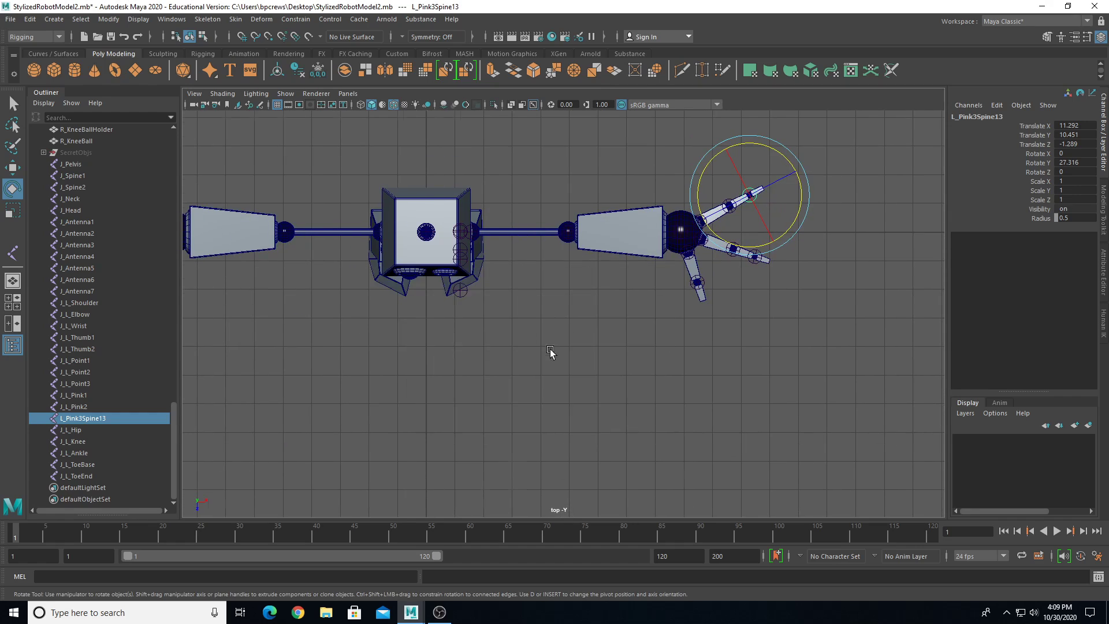
pyautogui.press('space')
pyautogui.press('space')
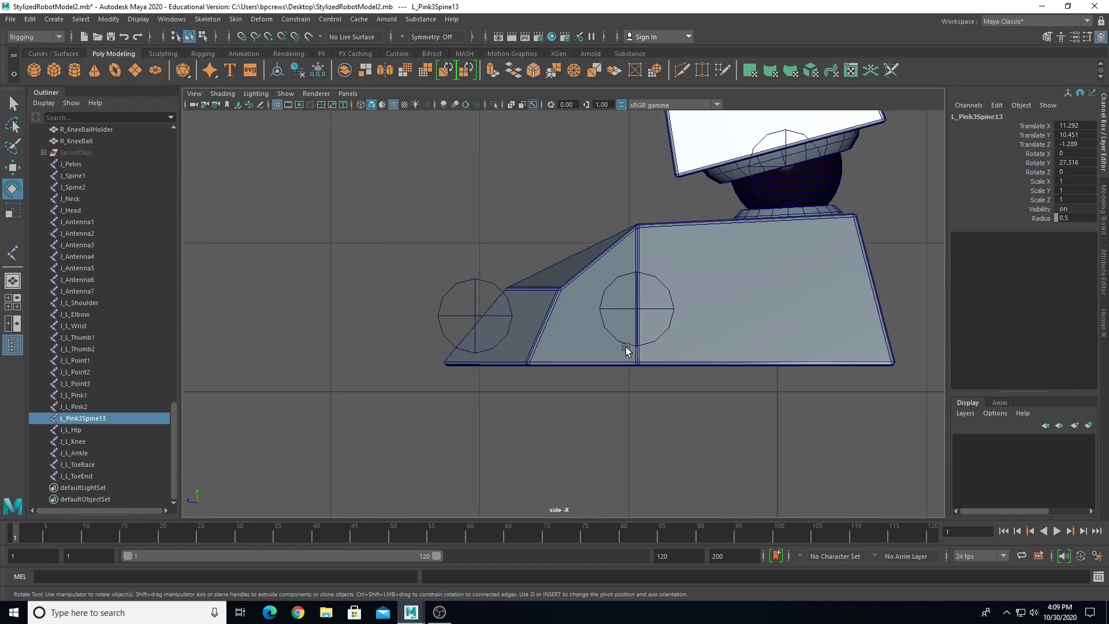
pyautogui.keyDown('alt'); pyautogui.moveTo(626, 349); pyautogui.dragTo(549, 267, button='right'); pyautogui.keyUp('alt')
pyautogui.keyDown('alt'); pyautogui.moveTo(549, 268); pyautogui.dragTo(508, 363, button='middle'); pyautogui.keyUp('alt')
pyautogui.keyDown('alt'); pyautogui.moveTo(498, 328); pyautogui.dragTo(527, 357, button='right'); pyautogui.keyUp('alt')
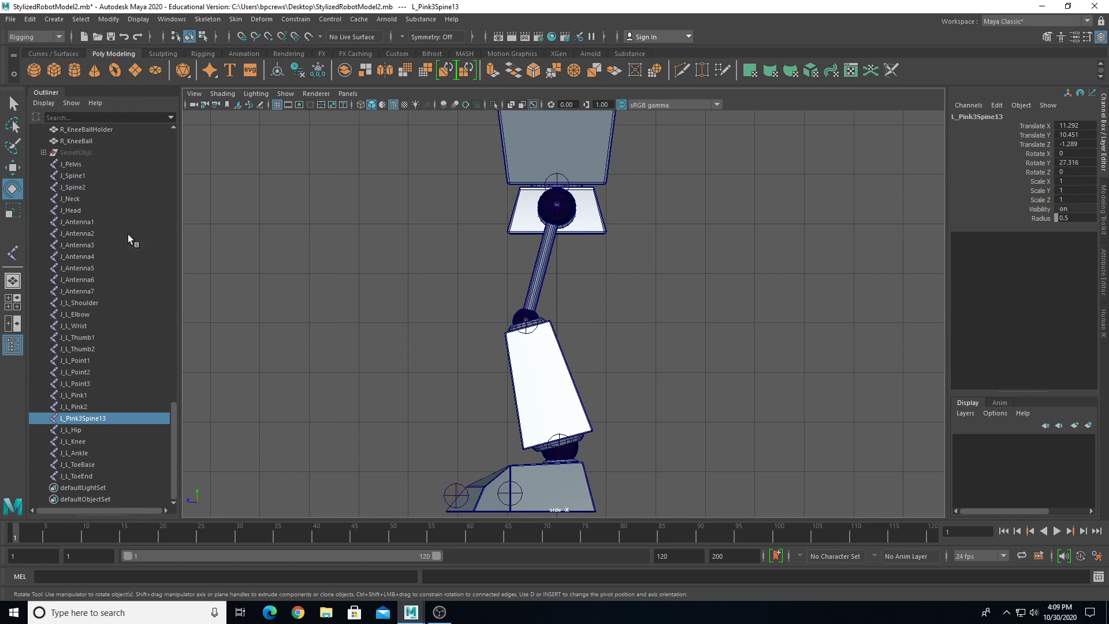
pyautogui.click(82, 430)
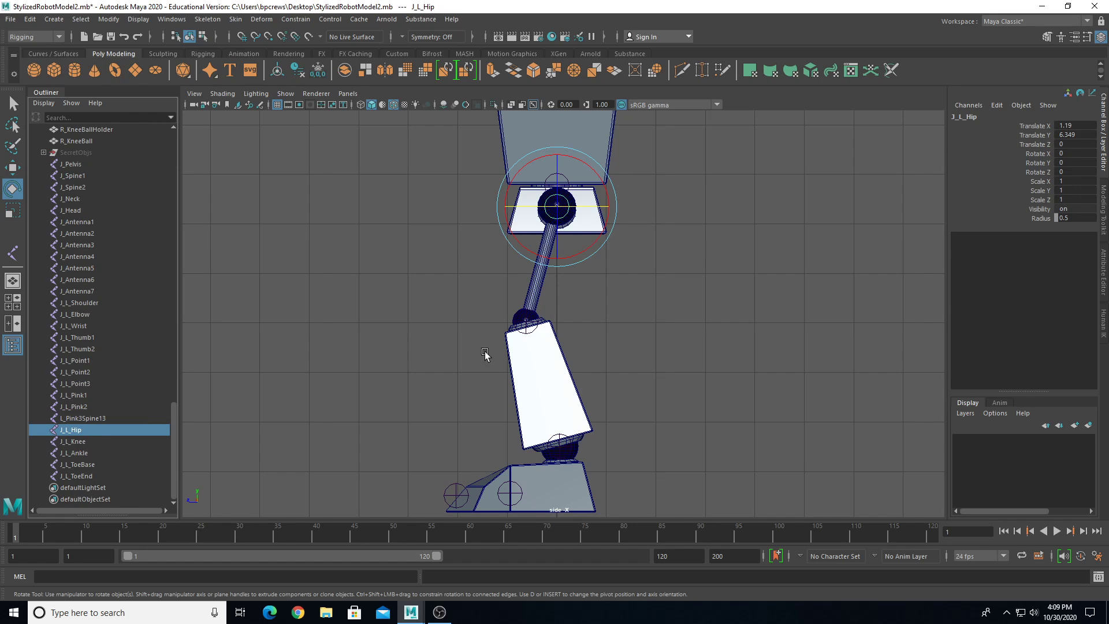
pyautogui.scroll(3, 538, 262)
pyautogui.keyDown('alt'); pyautogui.moveTo(546, 269); pyautogui.dragTo(585, 369, button='middle'); pyautogui.keyUp('alt')
pyautogui.scroll(3, 584, 370)
pyautogui.moveTo(663, 231)
pyautogui.mouseDown()
pyautogui.moveTo(654, 191)
pyautogui.moveTo(658, 210)
pyautogui.mouseUp()
pyautogui.press('=')
pyautogui.press('=')
pyautogui.press('=')
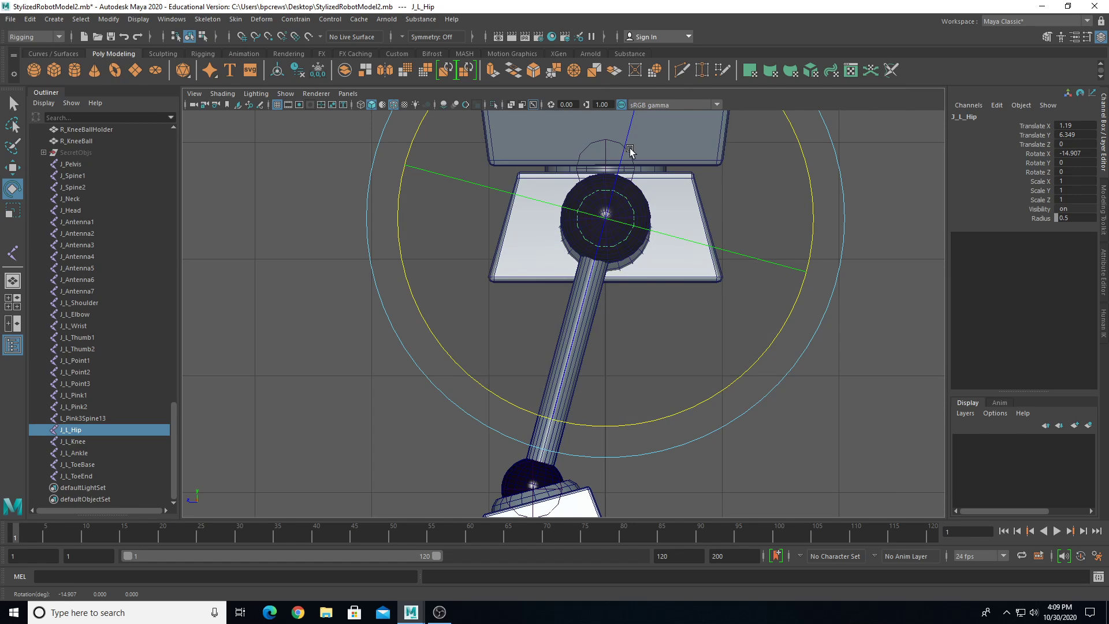
pyautogui.scroll(-3, 635, 203)
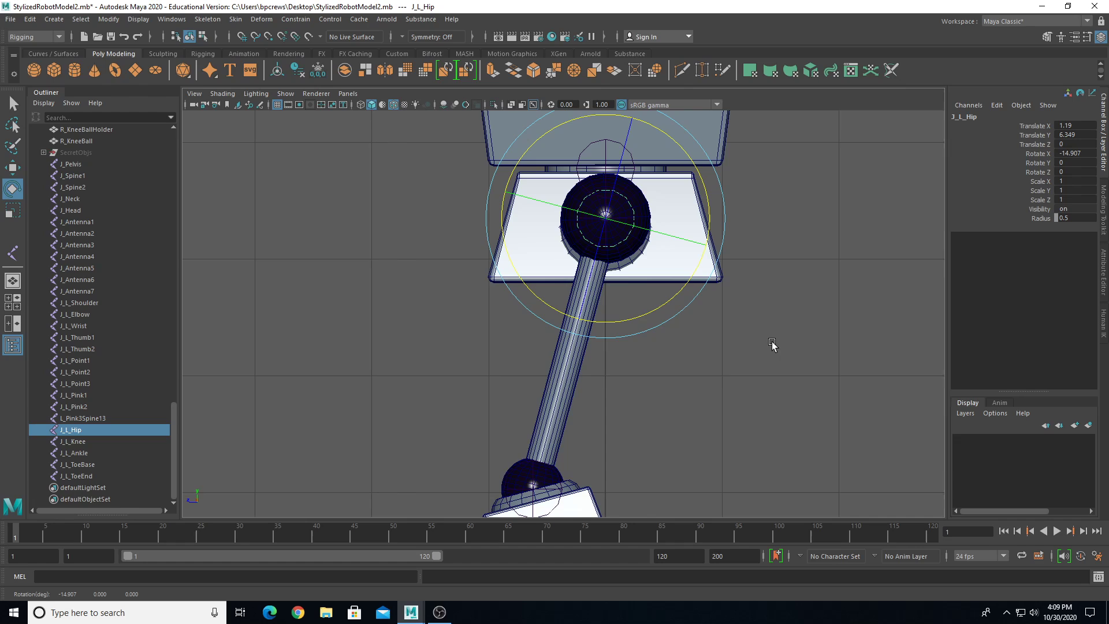
# - Rotate the left knee joint about X to about 15.5 degrees so its axis follows the lower leg
pyautogui.scroll(-2, 656, 462)
pyautogui.keyDown('alt'); pyautogui.moveTo(656, 462); pyautogui.dragTo(667, 357, button='middle'); pyautogui.keyUp('alt')
pyautogui.click(89, 443)
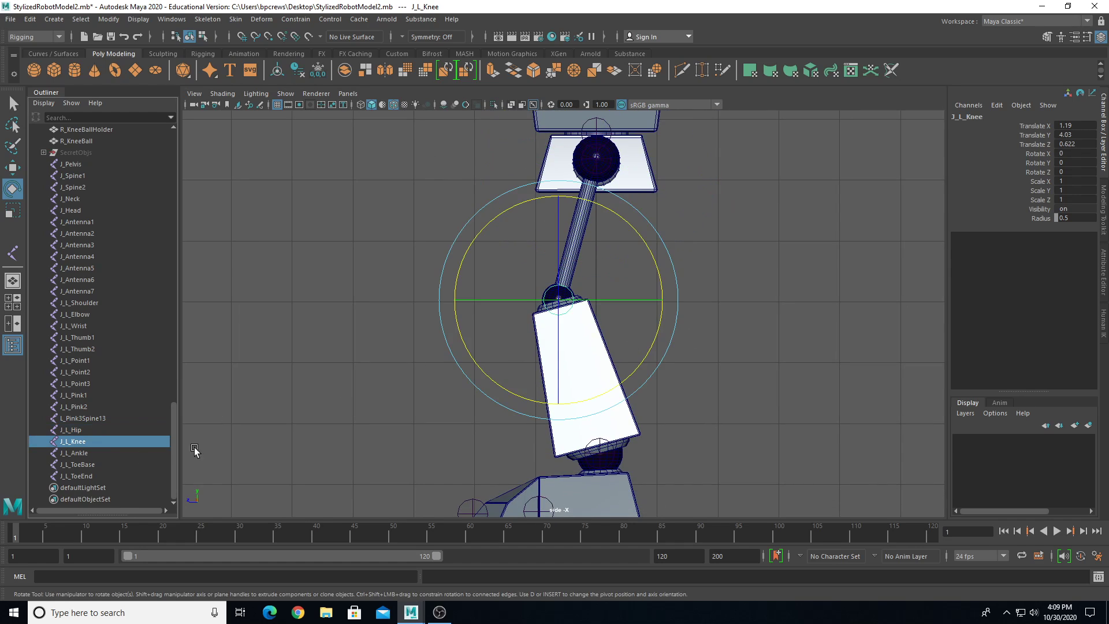
pyautogui.scroll(2, 512, 390)
pyautogui.keyDown('alt'); pyautogui.moveTo(513, 389); pyautogui.dragTo(488, 323, button='middle'); pyautogui.keyUp('alt')
pyautogui.moveTo(628, 194); pyautogui.dragTo(616, 168)
pyautogui.press('[')
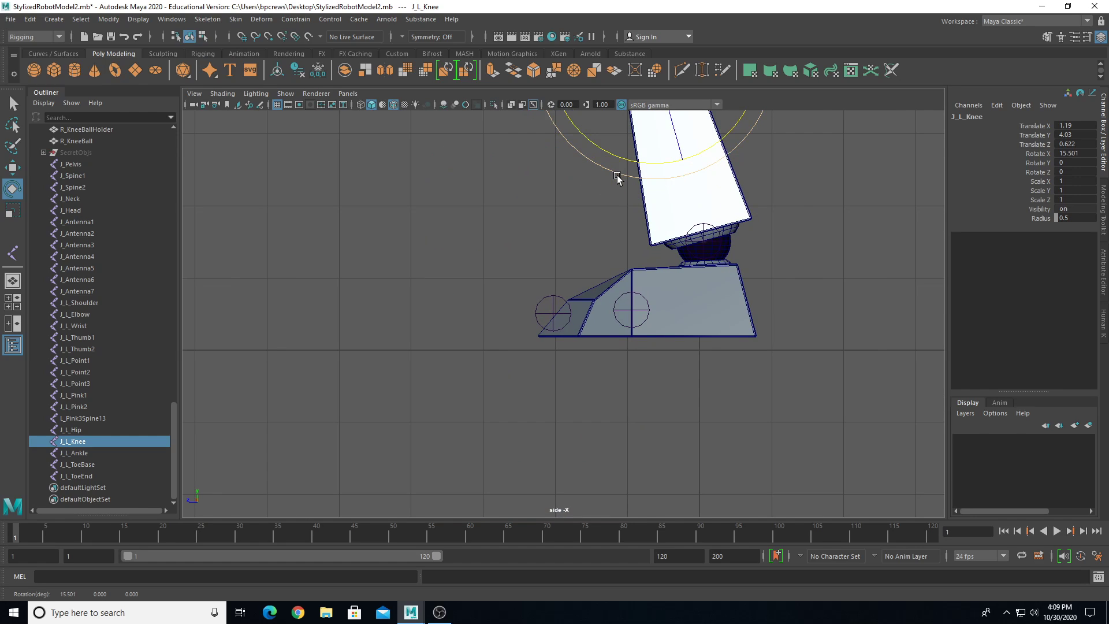
pyautogui.press('=')
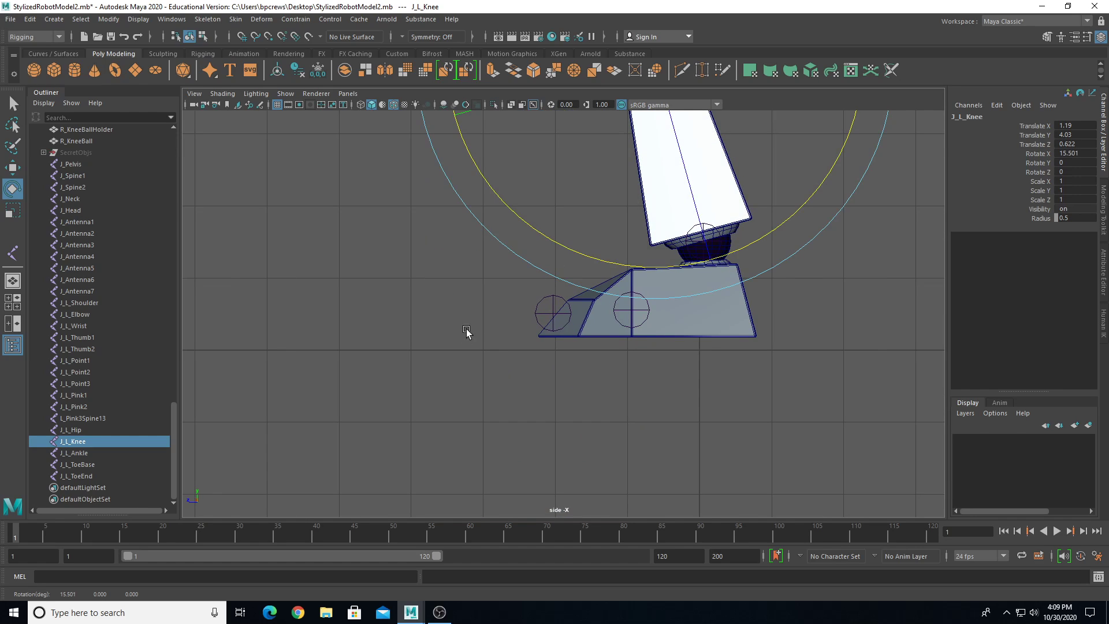
pyautogui.keyDown('alt'); pyautogui.moveTo(466, 329); pyautogui.dragTo(421, 426, button='middle'); pyautogui.keyUp('alt')
pyautogui.press('-')
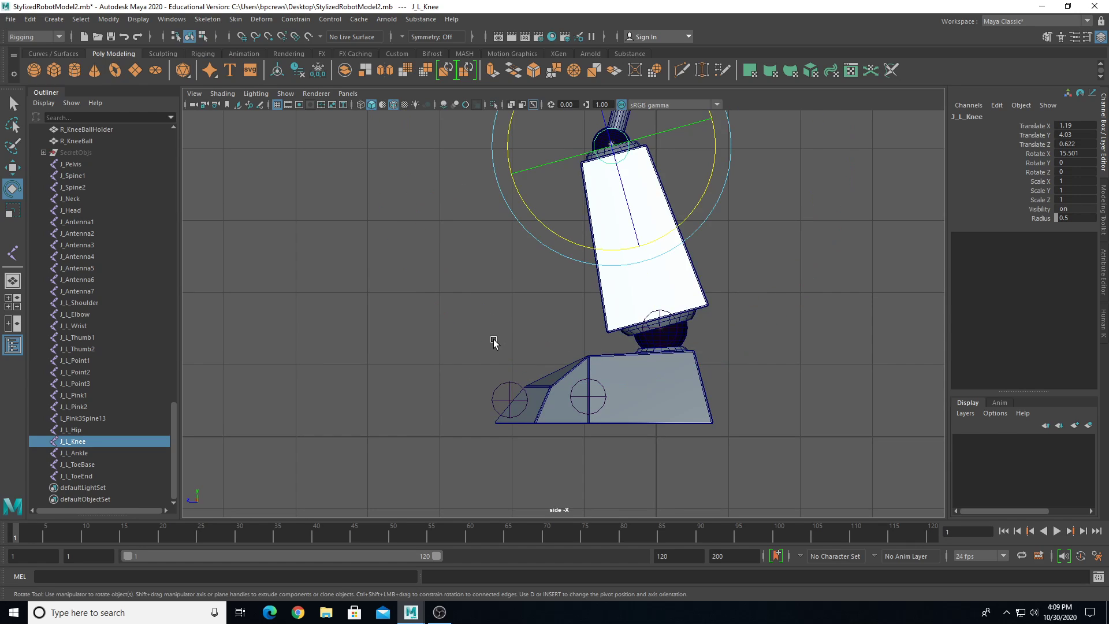
# - Check the left ankle joint's axes and set the J_L_ToeBase joint's Rotate Y to 90
pyautogui.keyDown('alt'); pyautogui.moveTo(492, 347); pyautogui.dragTo(456, 397, button='middle'); pyautogui.keyUp('alt')
pyautogui.click(92, 453)
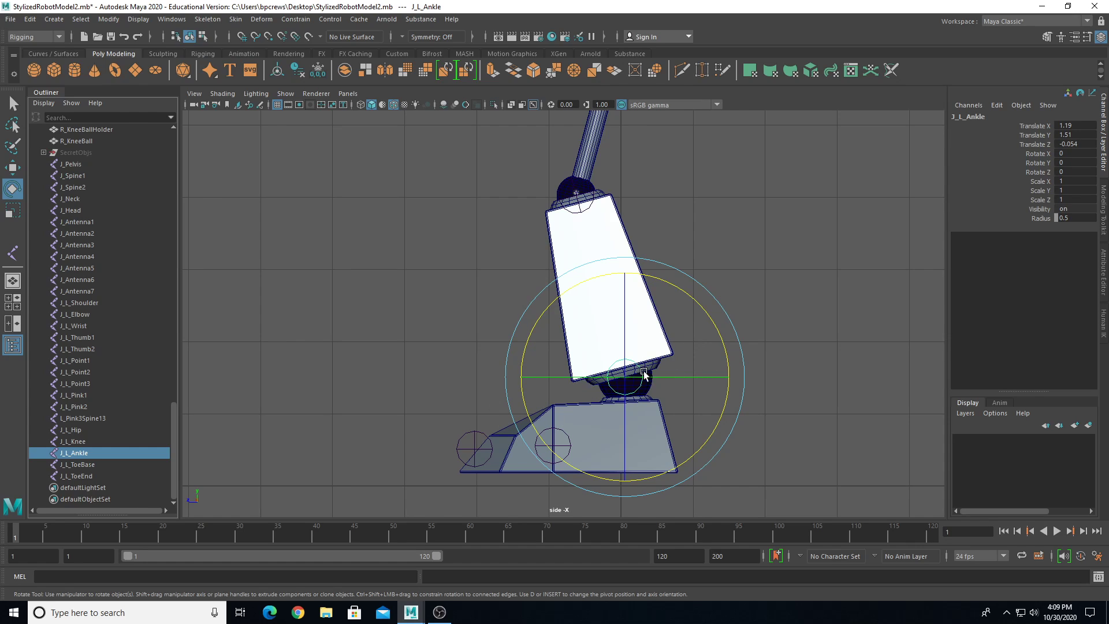
pyautogui.click(96, 463)
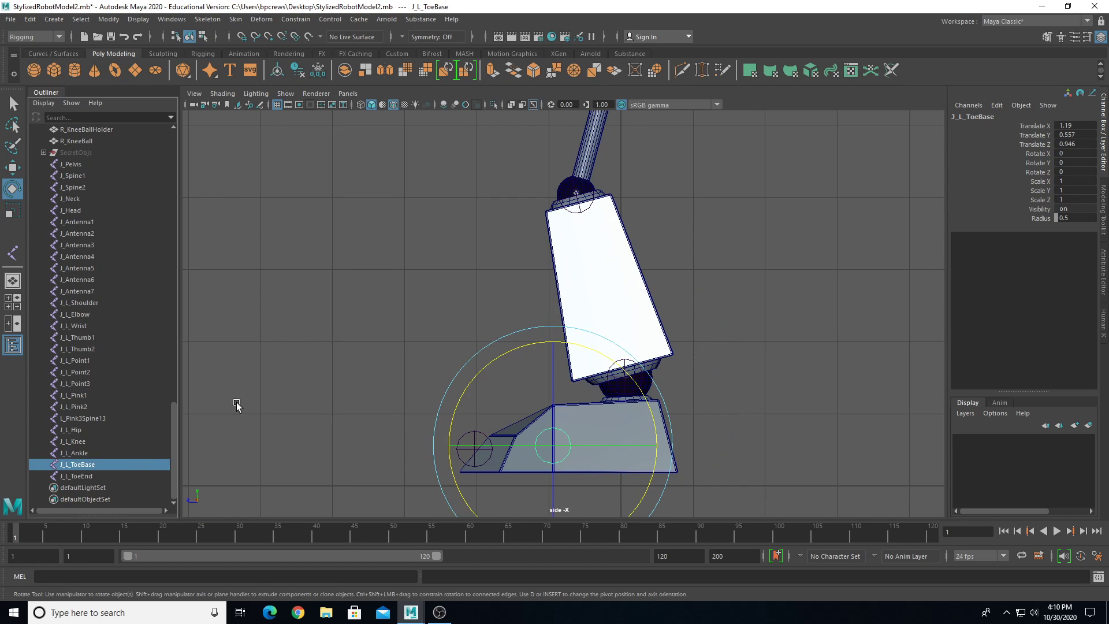
pyautogui.keyDown('alt'); pyautogui.moveTo(411, 305); pyautogui.dragTo(431, 285, button='middle'); pyautogui.keyUp('alt')
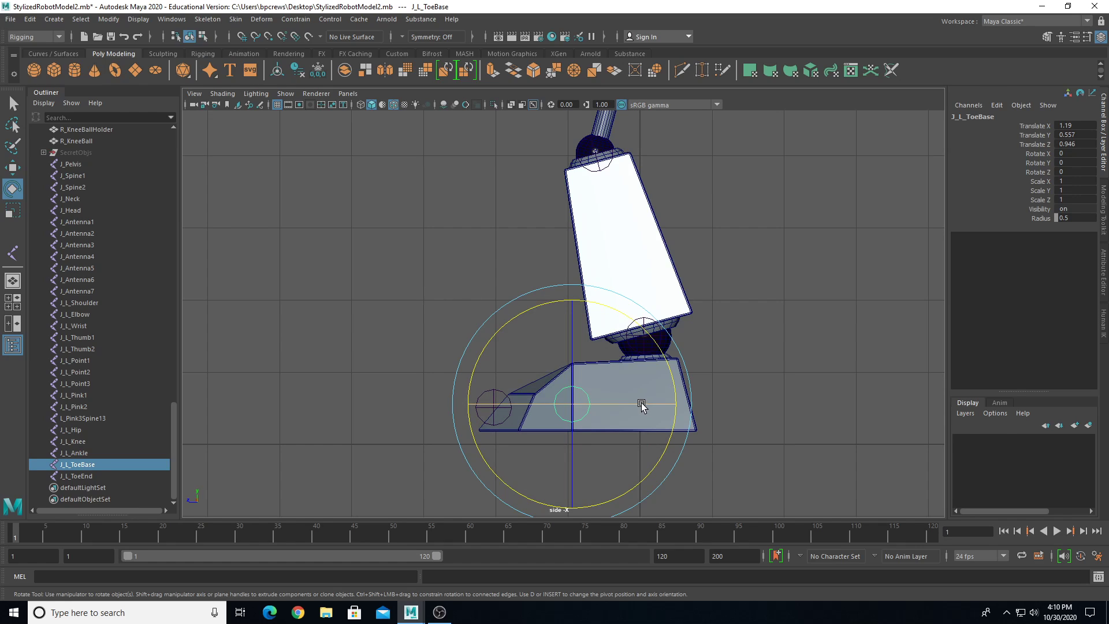
pyautogui.moveTo(642, 406); pyautogui.dragTo(614, 367)
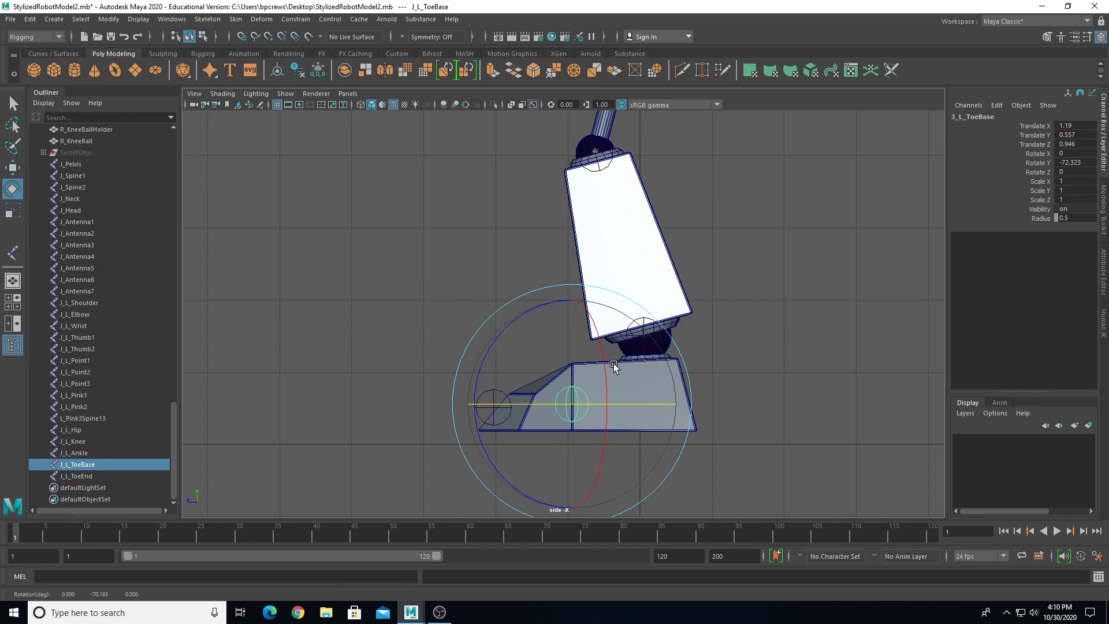
pyautogui.doubleClick(1070, 162)
pyautogui.write('90')
pyautogui.press('Return')
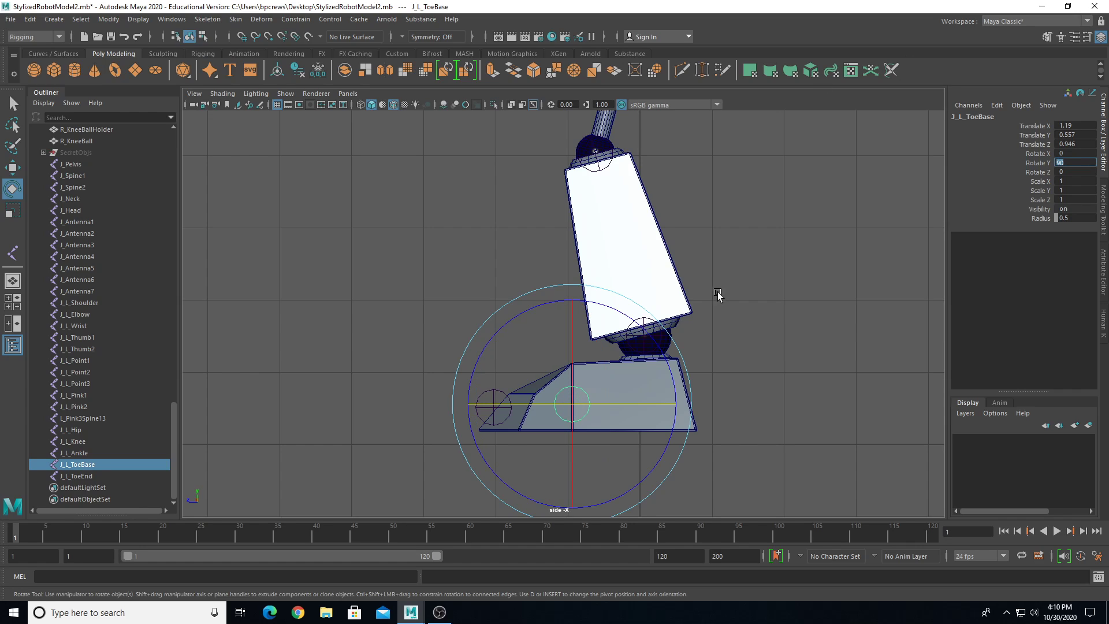
# - Rotate the J_L_ToeEnd joint about Y and set its Rotate Y to 90
pyautogui.click(355, 331)
pyautogui.click(477, 398)
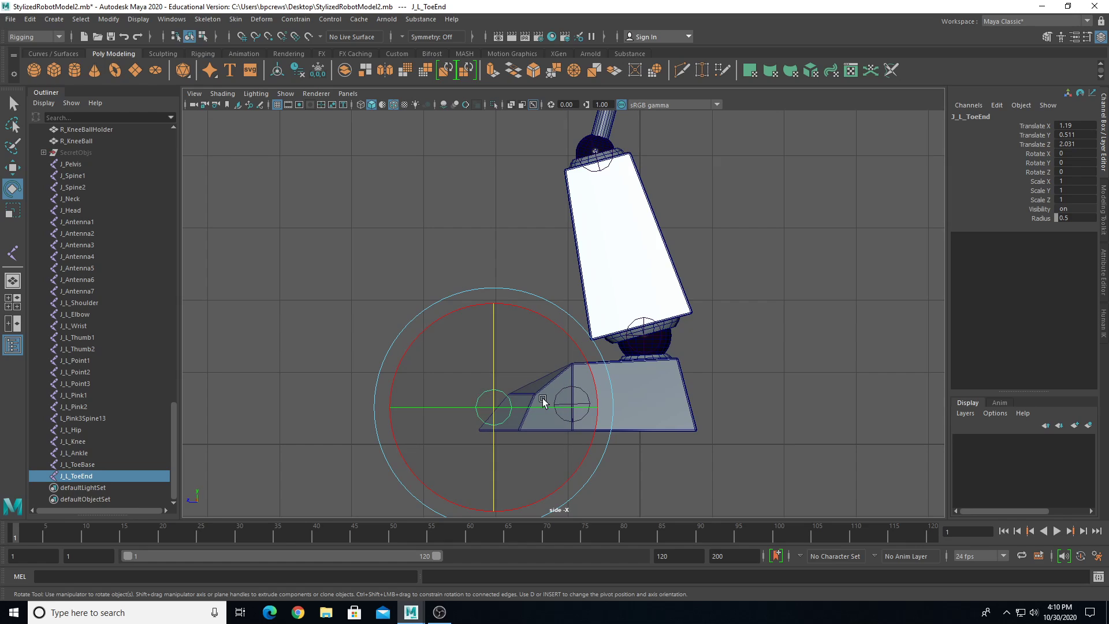
pyautogui.moveTo(543, 402); pyautogui.dragTo(445, 402)
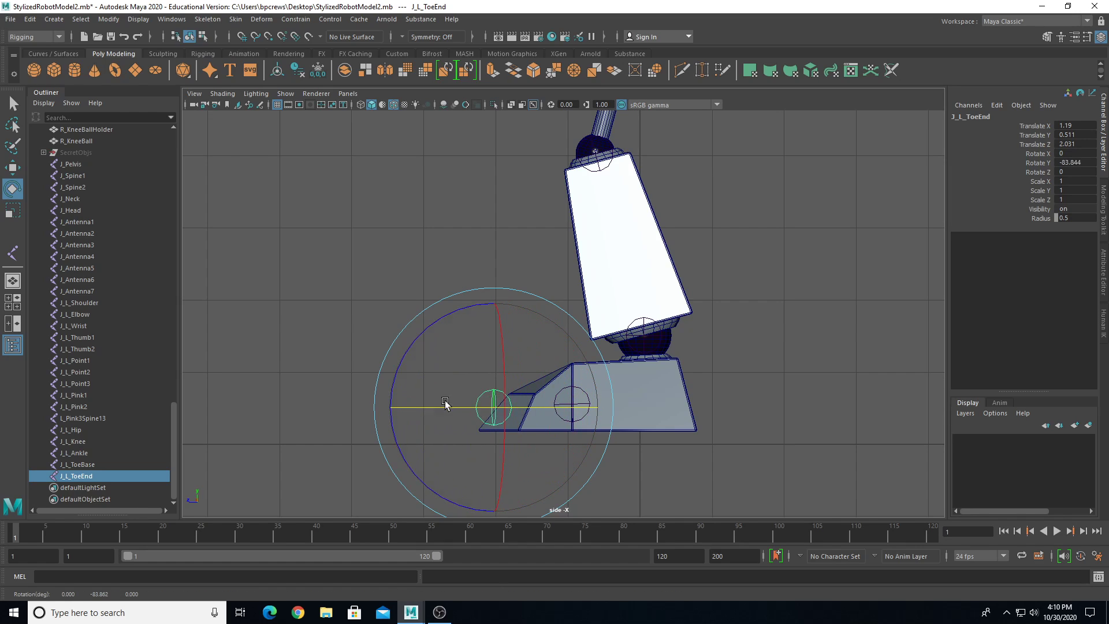
pyautogui.doubleClick(1075, 163)
pyautogui.write('90')
pyautogui.press('Return')
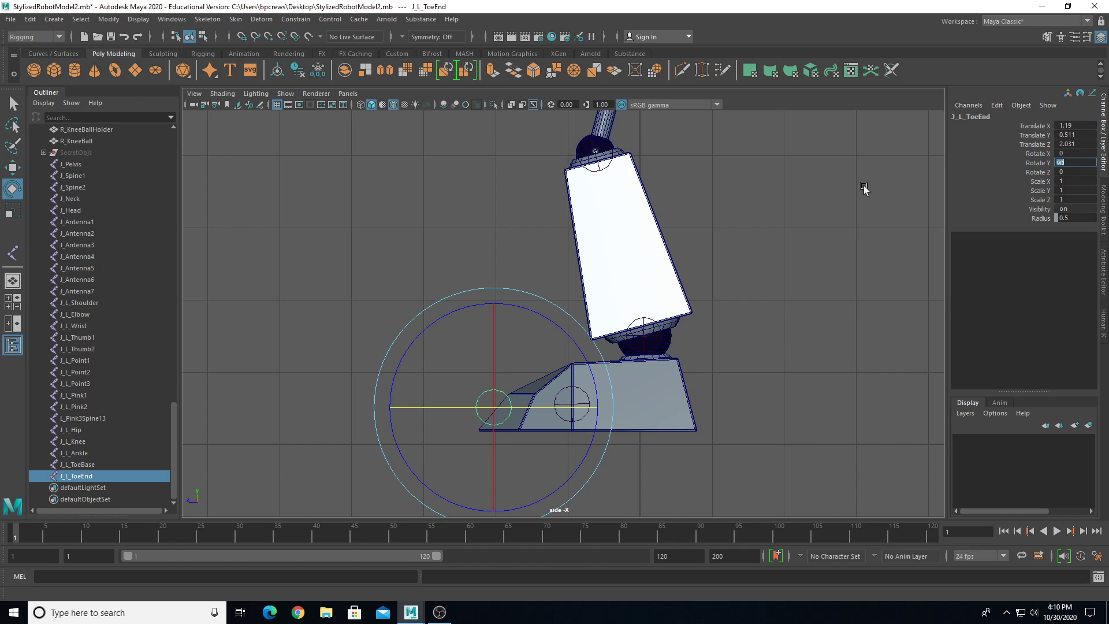
# - Return to the perspective view and set the J_Pelvis joint's Rotate Y to 90
pyautogui.scroll(-5, 666, 315)
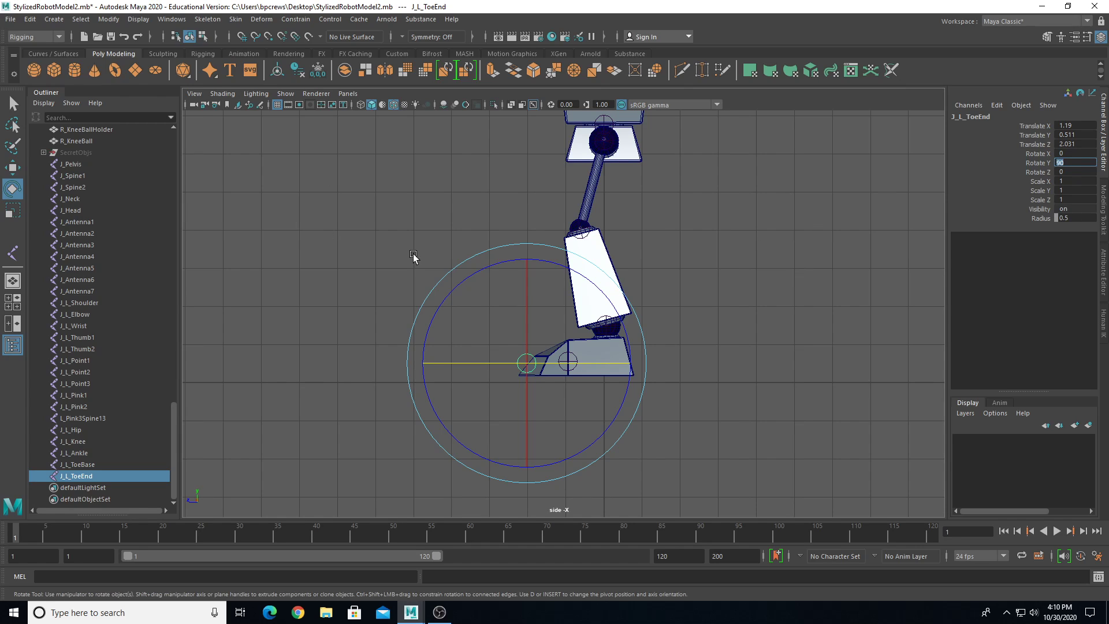
pyautogui.scroll(3, 451, 275)
pyautogui.press('space')
pyautogui.press('space')
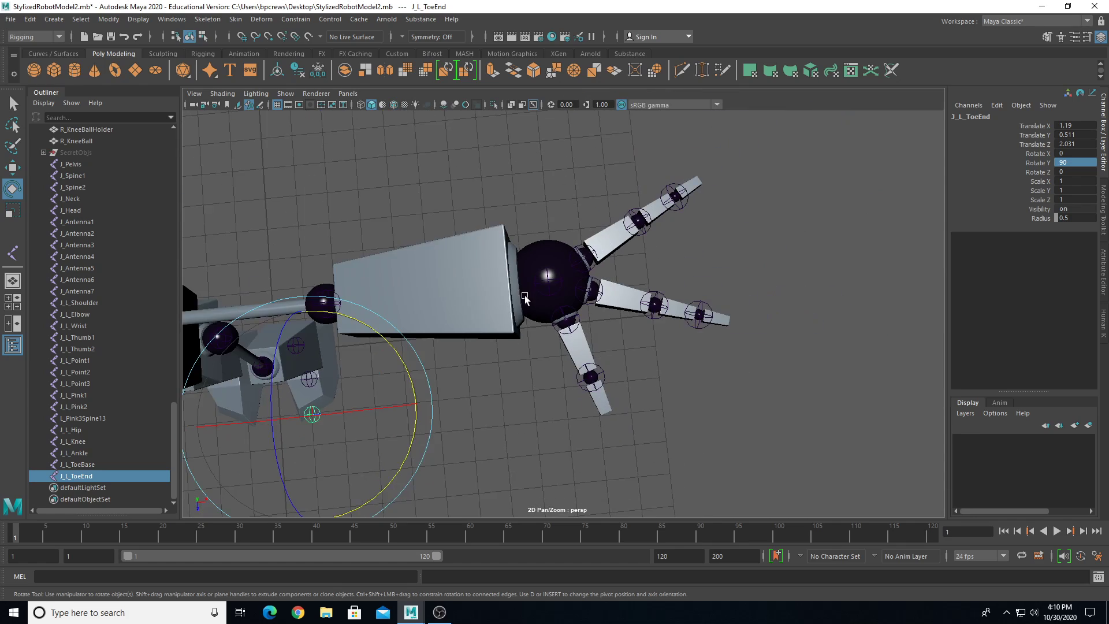
pyautogui.keyDown('alt'); pyautogui.moveTo(595, 221); pyautogui.dragTo(532, 245); pyautogui.keyUp('alt')
pyautogui.click(535, 231)
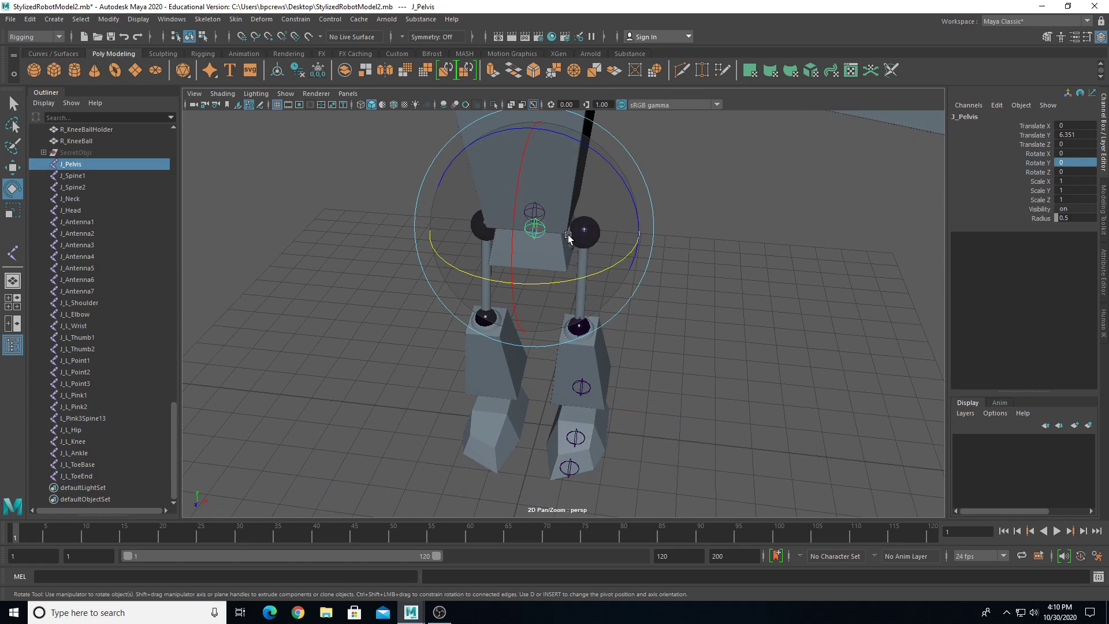
pyautogui.moveTo(626, 253); pyautogui.dragTo(465, 273)
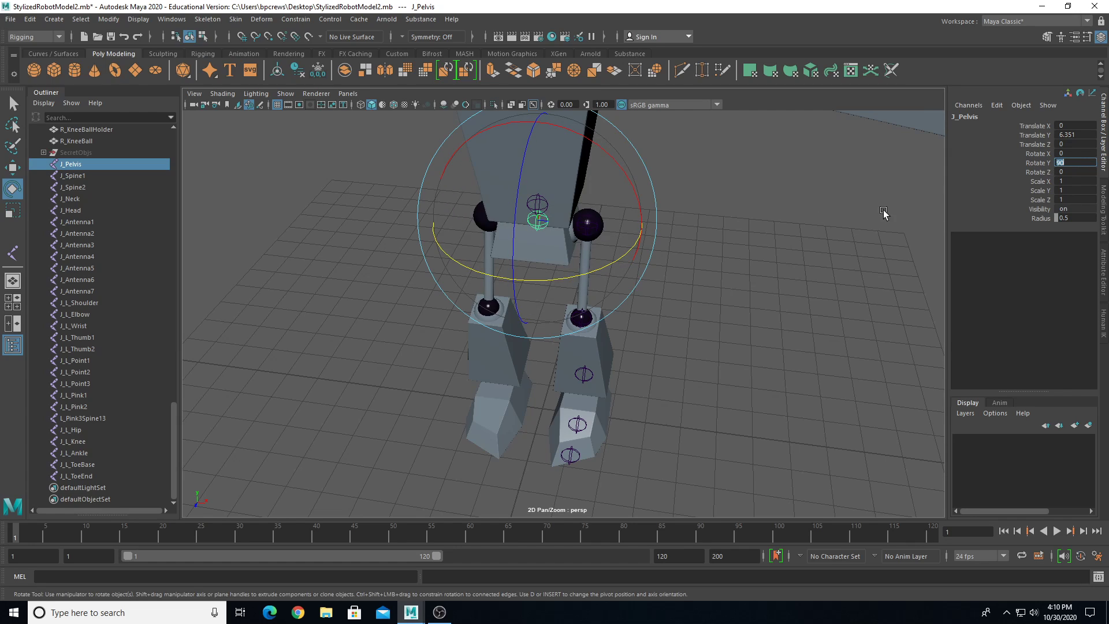
pyautogui.click(864, 244)
# - Rotate the J_Spine1 joint about Y and set its Rotate Y to 90
pyautogui.click(543, 199)
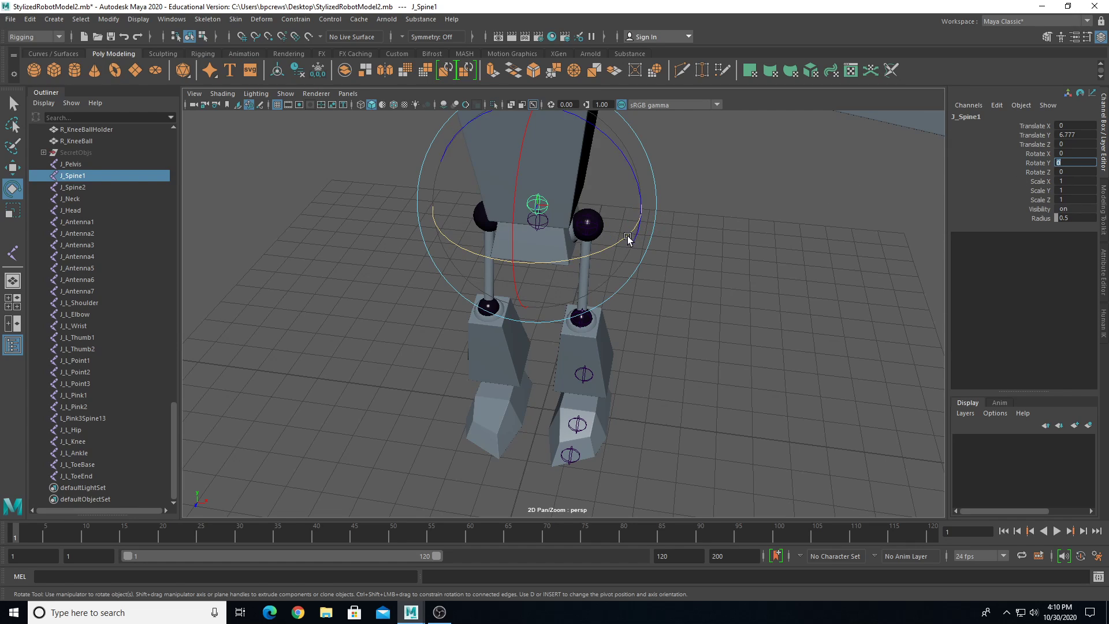
pyautogui.moveTo(629, 237); pyautogui.dragTo(563, 261)
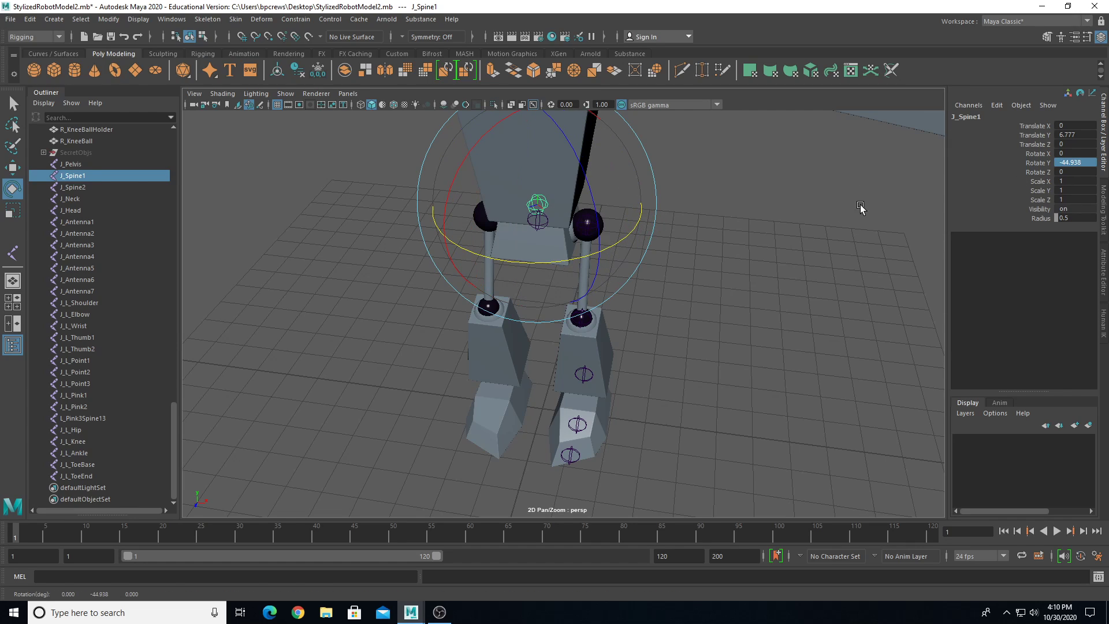
pyautogui.doubleClick(1071, 163)
pyautogui.write('90')
pyautogui.press('Return')
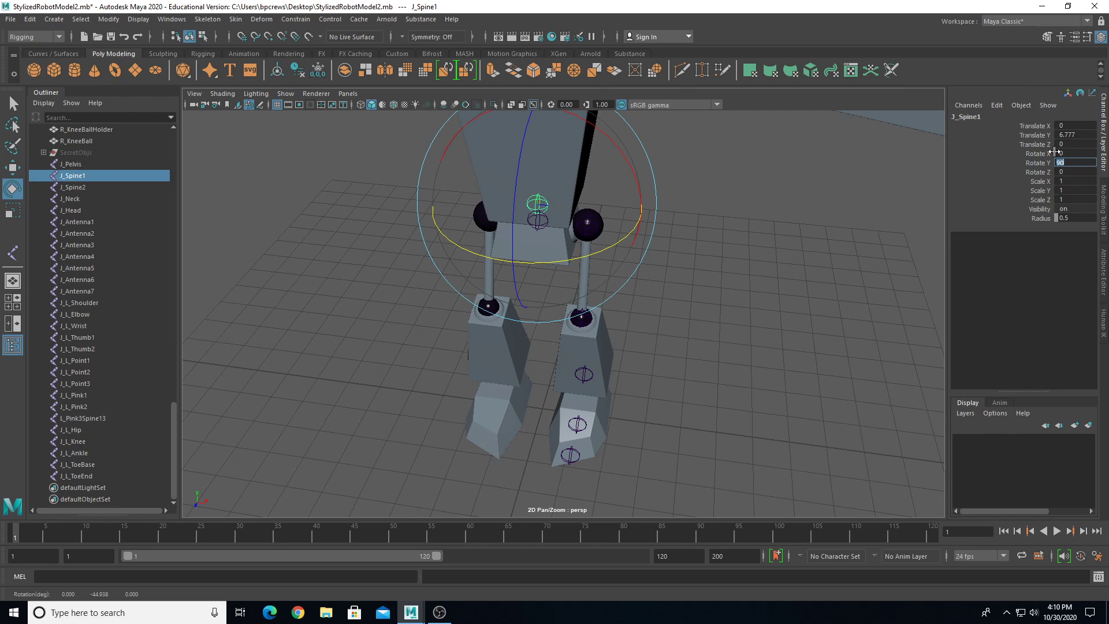
# - Rotate the J_Spine2 joint about Y and set its Rotate Y to 90
pyautogui.keyDown('alt'); pyautogui.moveTo(633, 306); pyautogui.dragTo(651, 401, button='middle'); pyautogui.keyUp('alt')
pyautogui.click(753, 386)
pyautogui.click(550, 152)
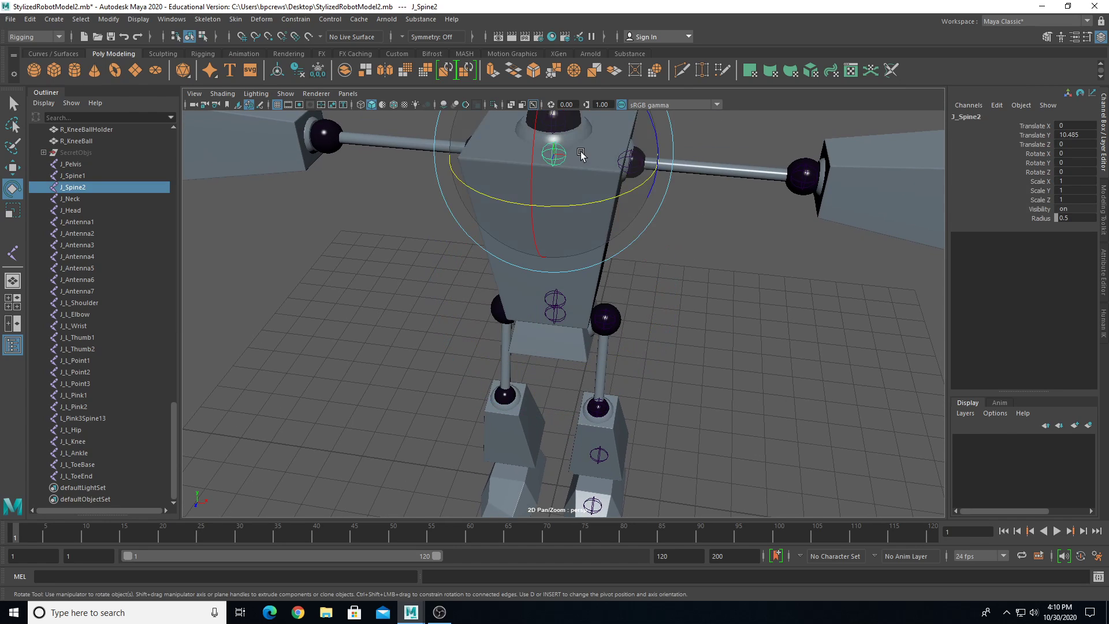
pyautogui.keyDown('alt'); pyautogui.moveTo(584, 154); pyautogui.dragTo(629, 248, button='middle'); pyautogui.keyUp('alt')
pyautogui.doubleClick(1069, 162)
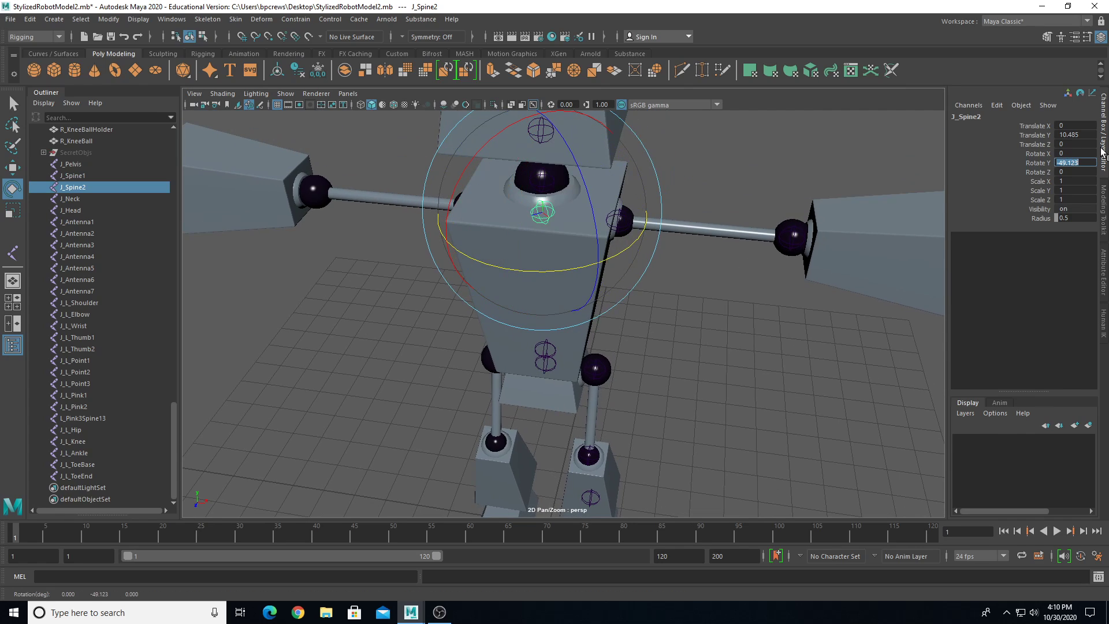
pyautogui.press('Return')
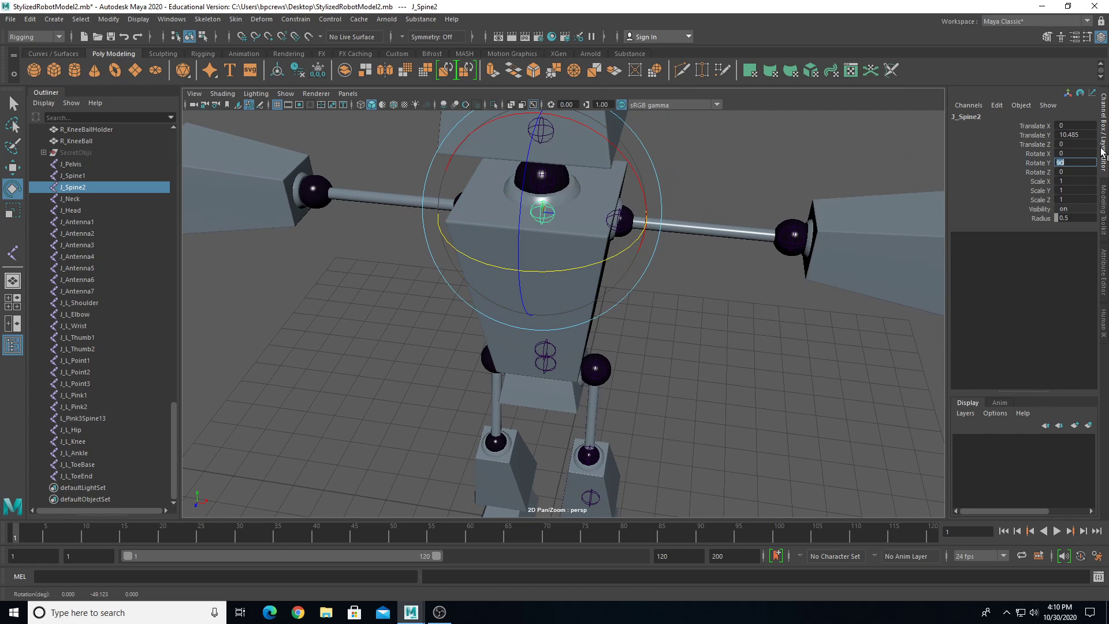
pyautogui.keyDown('alt'); pyautogui.moveTo(725, 148); pyautogui.dragTo(758, 204, button='middle'); pyautogui.keyUp('alt')
pyautogui.click(612, 195)
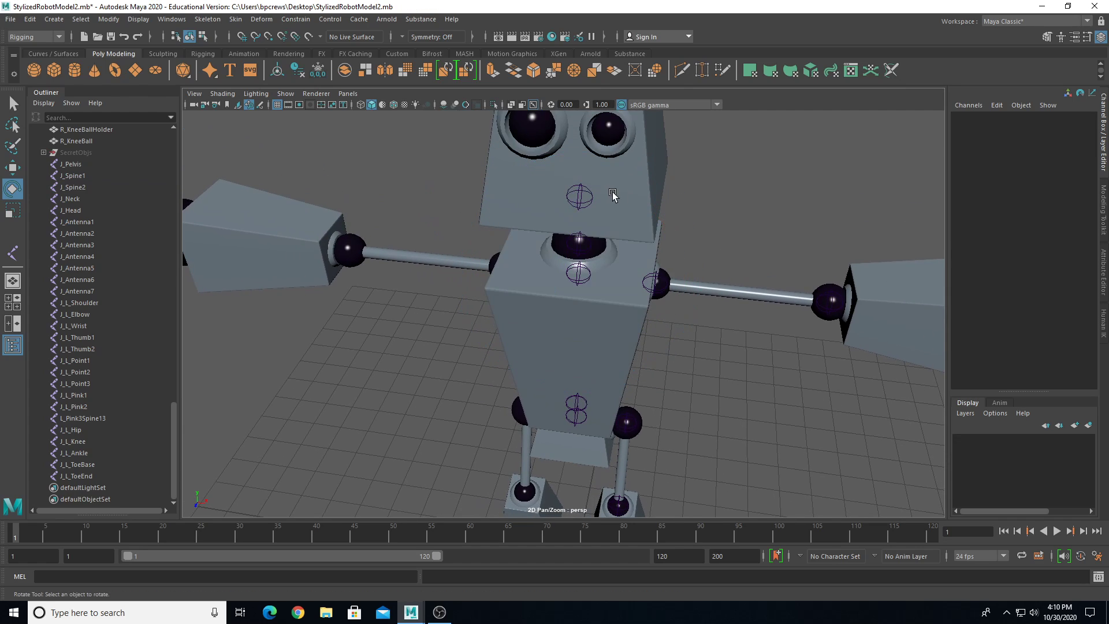
pyautogui.click(580, 196)
pyautogui.keyDown('alt'); pyautogui.moveTo(856, 200); pyautogui.dragTo(788, 185, button='middle'); pyautogui.keyUp('alt')
pyautogui.scroll(-3, 787, 185)
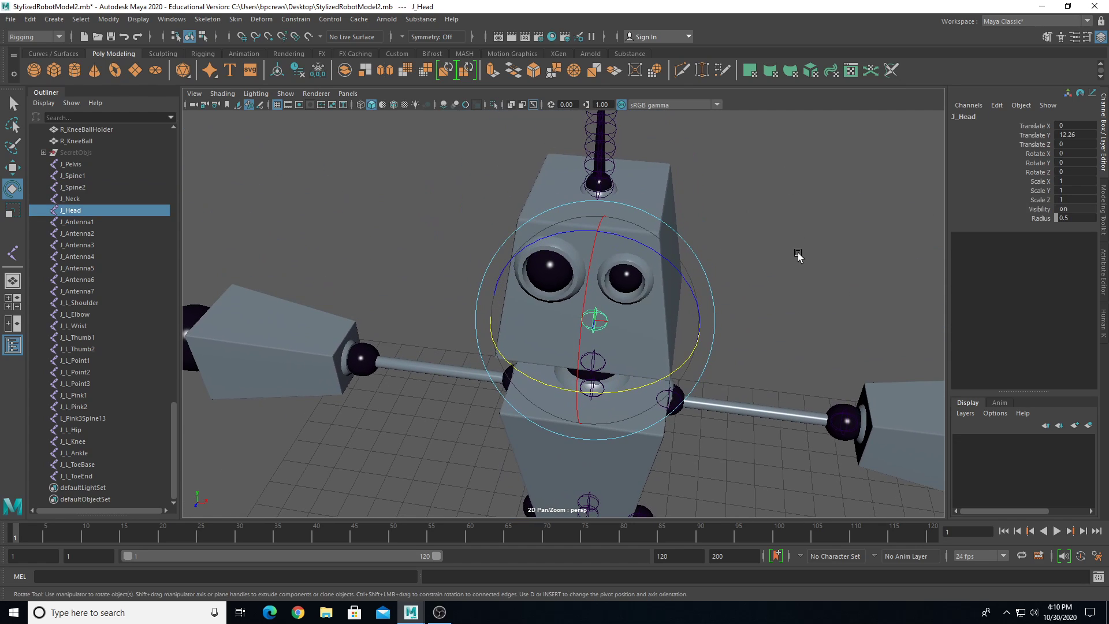
pyautogui.press('q')
pyautogui.keyDown('alt'); pyautogui.moveTo(619, 175); pyautogui.dragTo(560, 234); pyautogui.keyUp('alt')
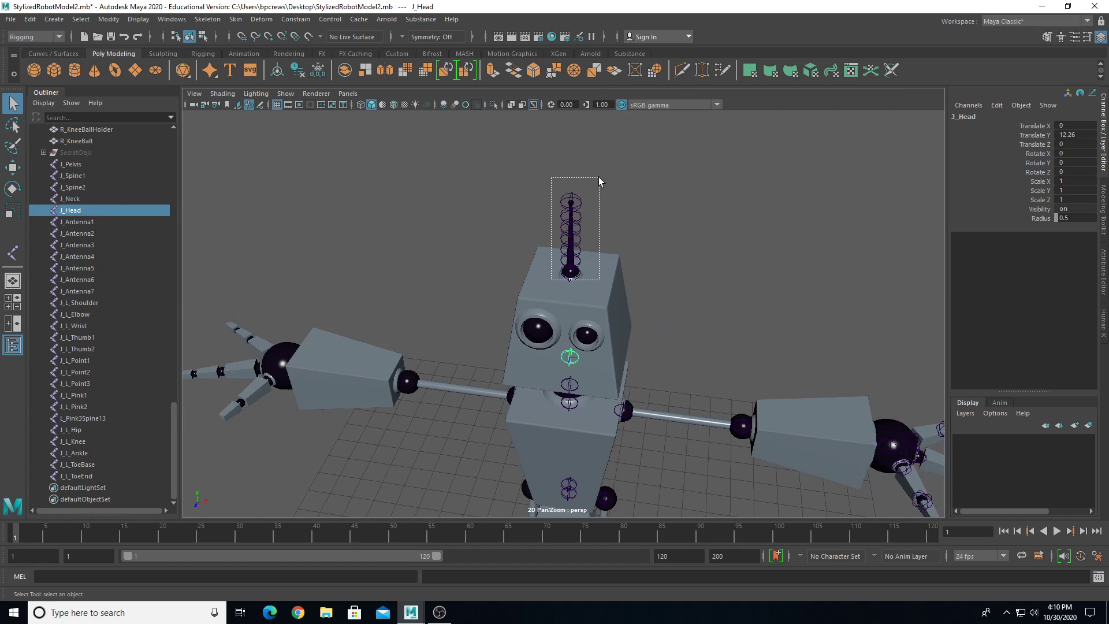
pyautogui.moveTo(599, 181); pyautogui.dragTo(599, 179)
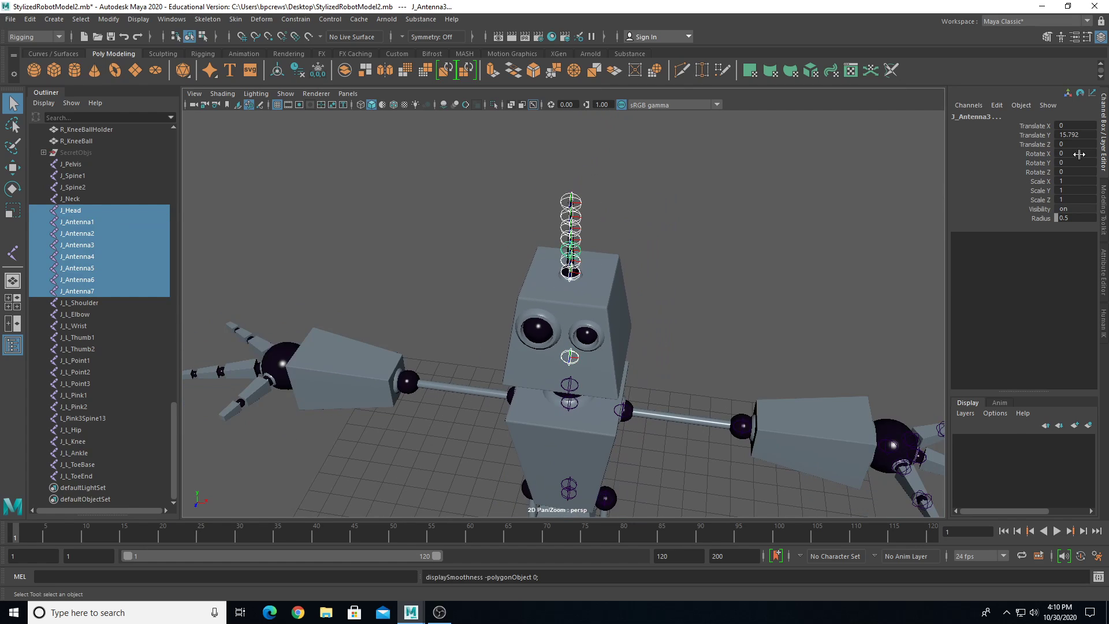
pyautogui.click(580, 186)
# - Rotate the J_Antenna7 joint at the antenna's tip about Y and set its Rotate Y to 90
pyautogui.click(570, 199)
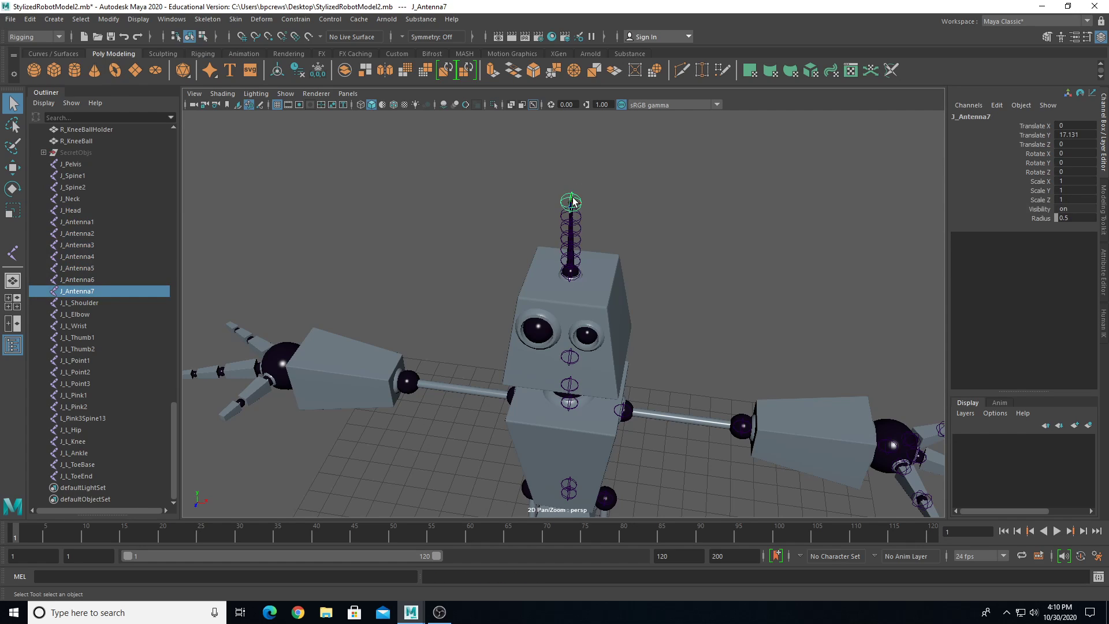
pyautogui.press('e')
pyautogui.moveTo(652, 240); pyautogui.dragTo(569, 260)
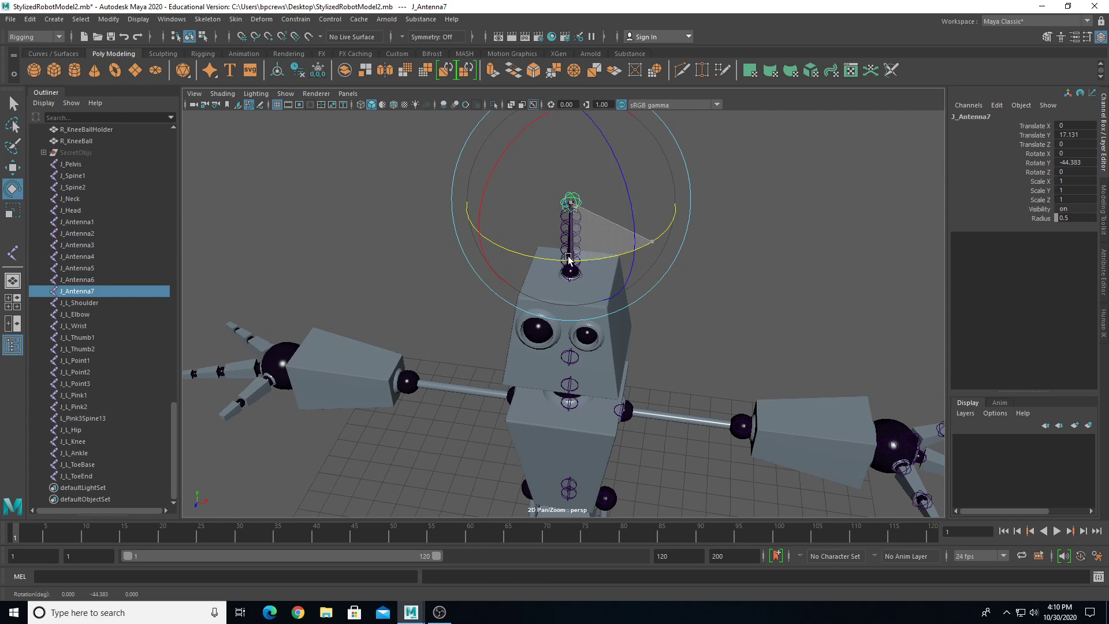
pyautogui.click(1074, 162)
pyautogui.write('90')
pyautogui.press('Return')
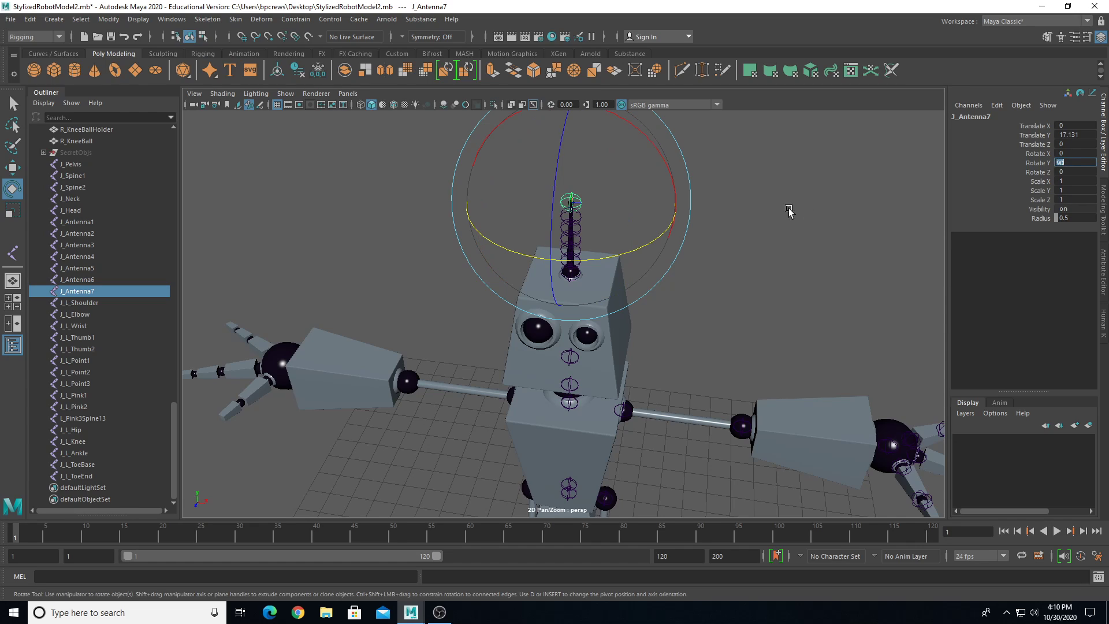
pyautogui.click(789, 212)
# - Set Rotate Y to 90 on the J_Antenna6 and J_Antenna5 joints, one at a time
pyautogui.click(571, 216)
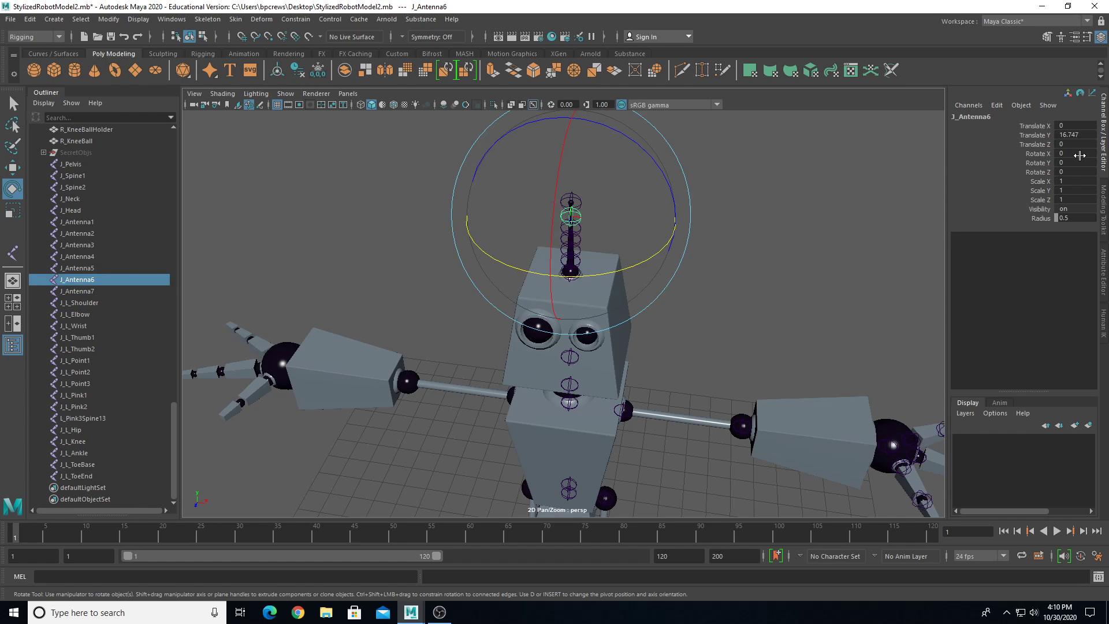
pyautogui.click(590, 231)
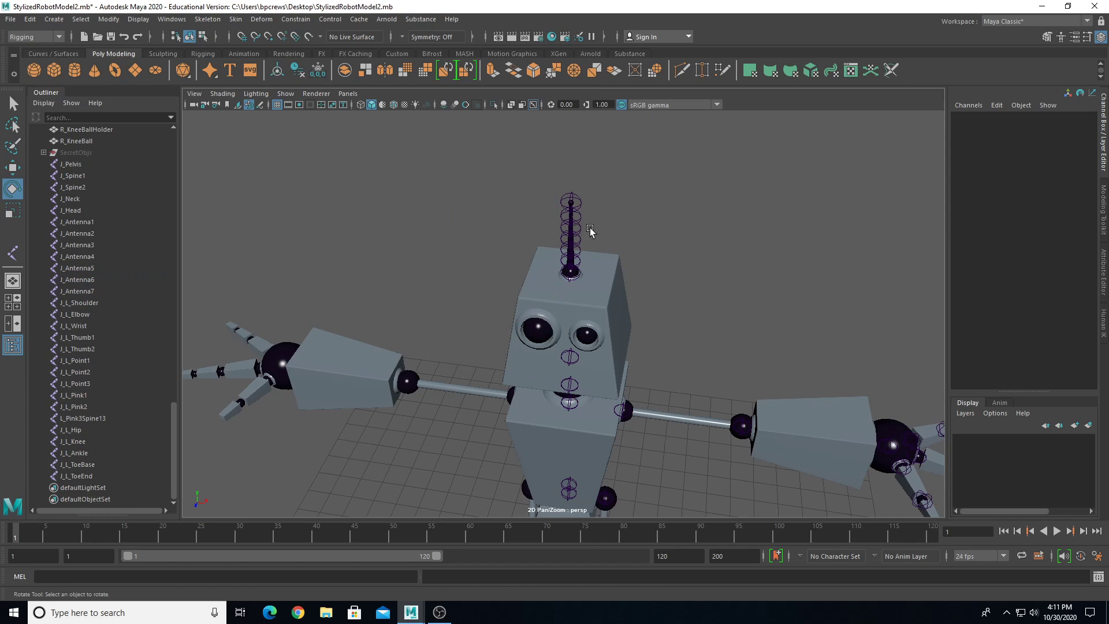
pyautogui.click(571, 228)
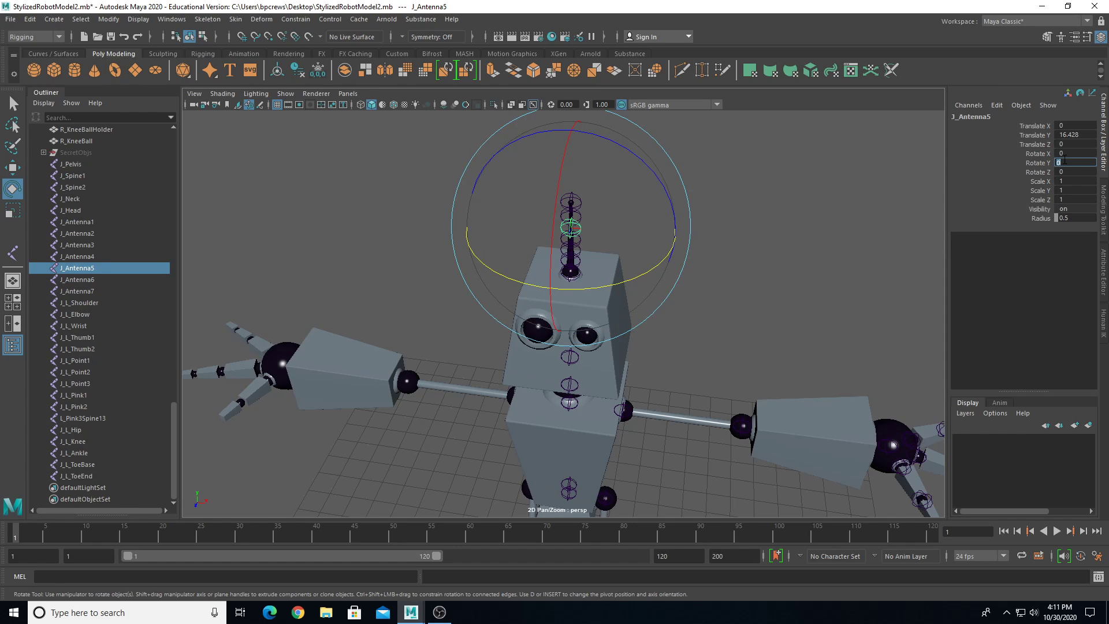
pyautogui.press('Return')
pyautogui.click(533, 254)
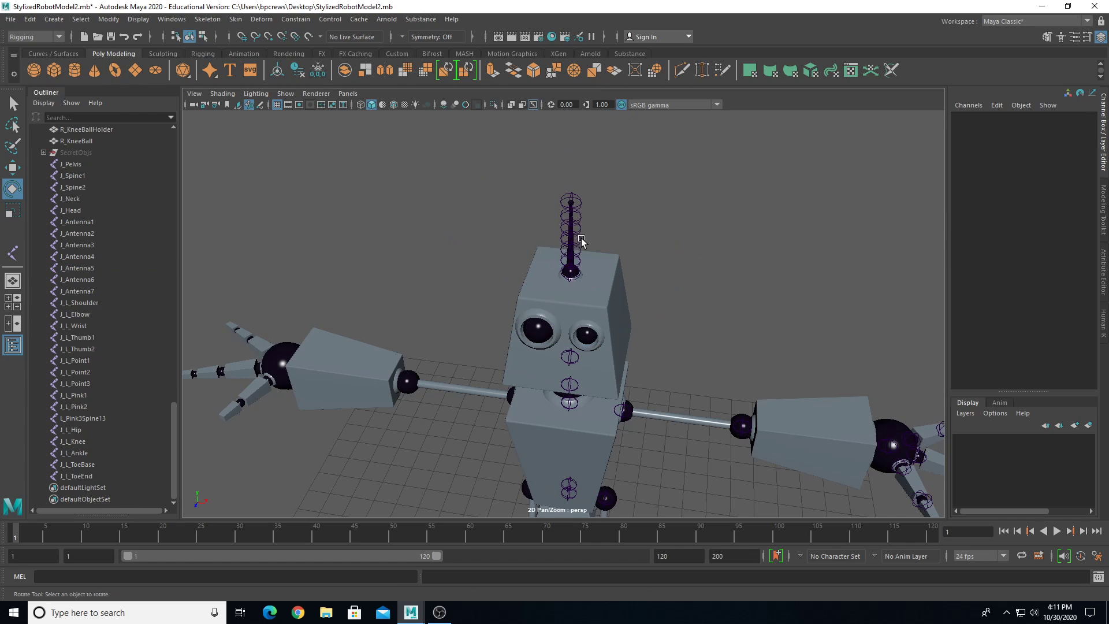
# - Set Rotate Y to 90 on the J_Antenna4, J_Antenna3 and J_Antenna2 joints, one at a time
pyautogui.click(581, 239)
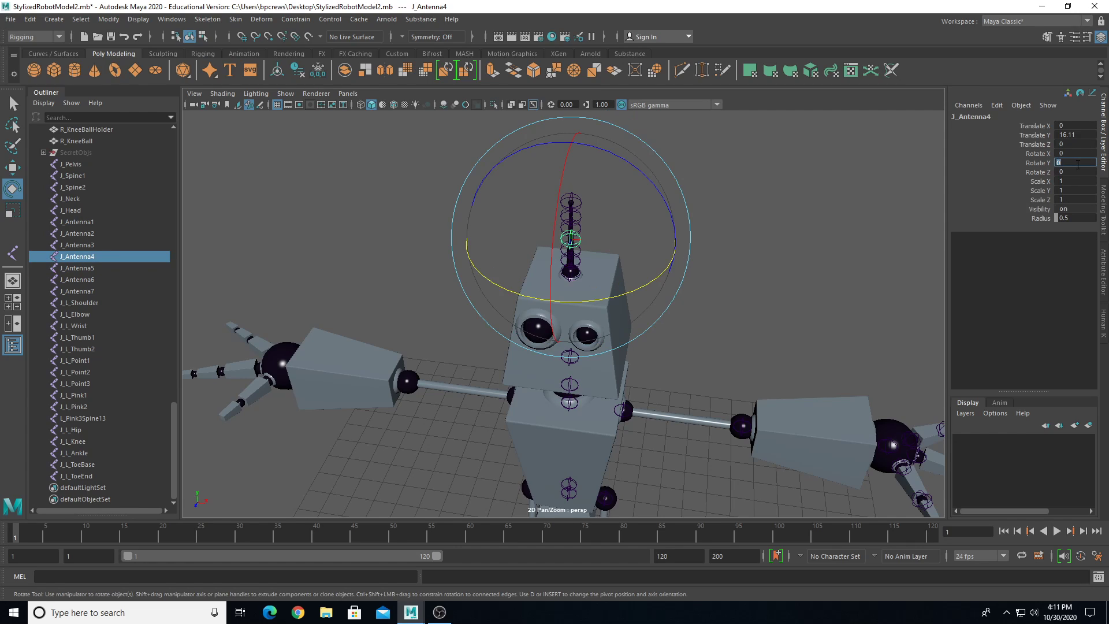
pyautogui.click(672, 267)
pyautogui.click(572, 249)
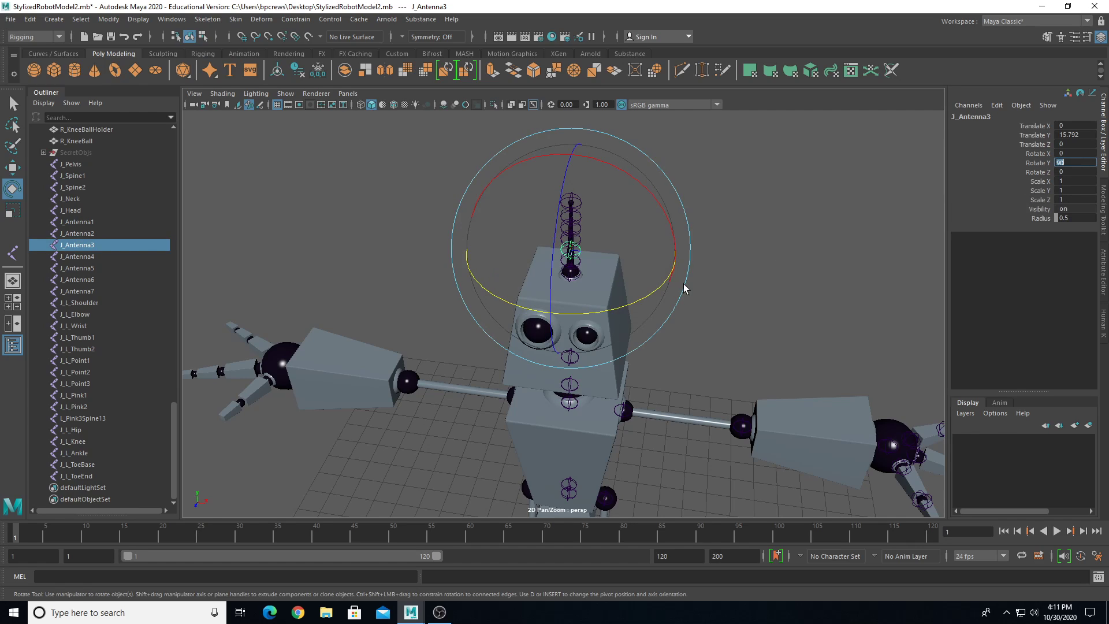
pyautogui.click(612, 267)
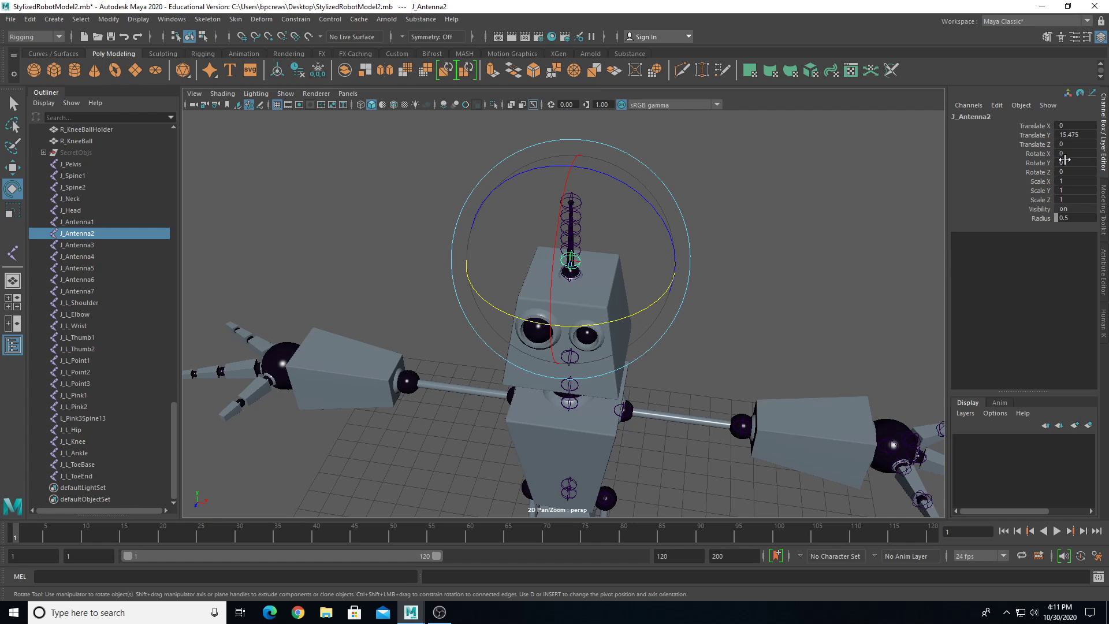
pyautogui.click(1065, 165)
pyautogui.write('90')
pyautogui.press('Return')
pyautogui.click(911, 233)
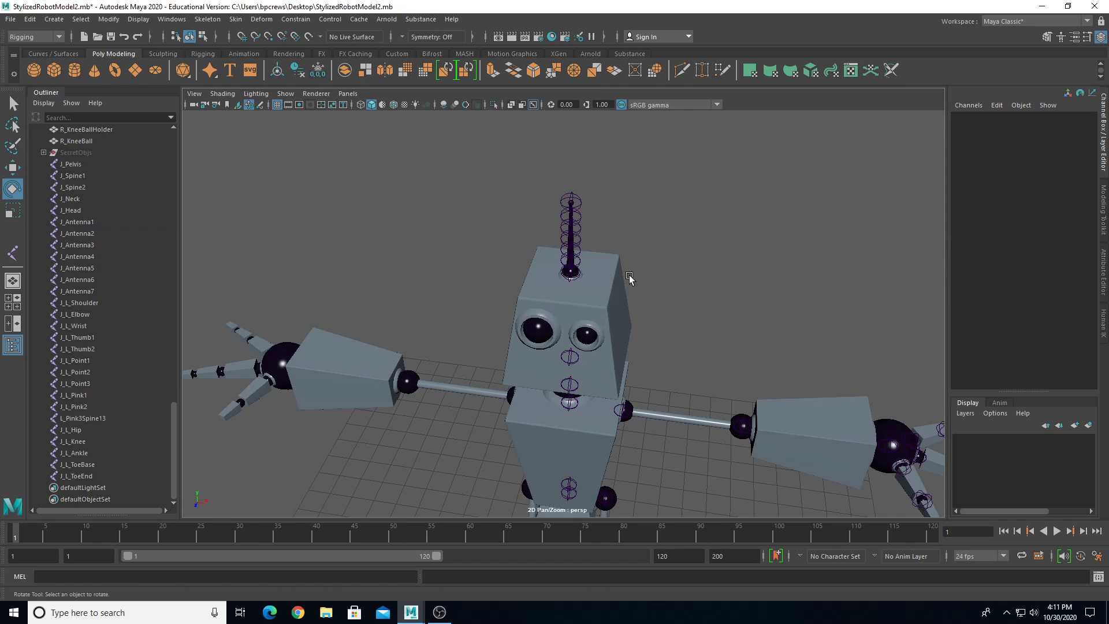
# - Set Rotate Y to 90 on the J_Antenna1 joint at the antenna's base and on the J_Head joint
pyautogui.click(570, 274)
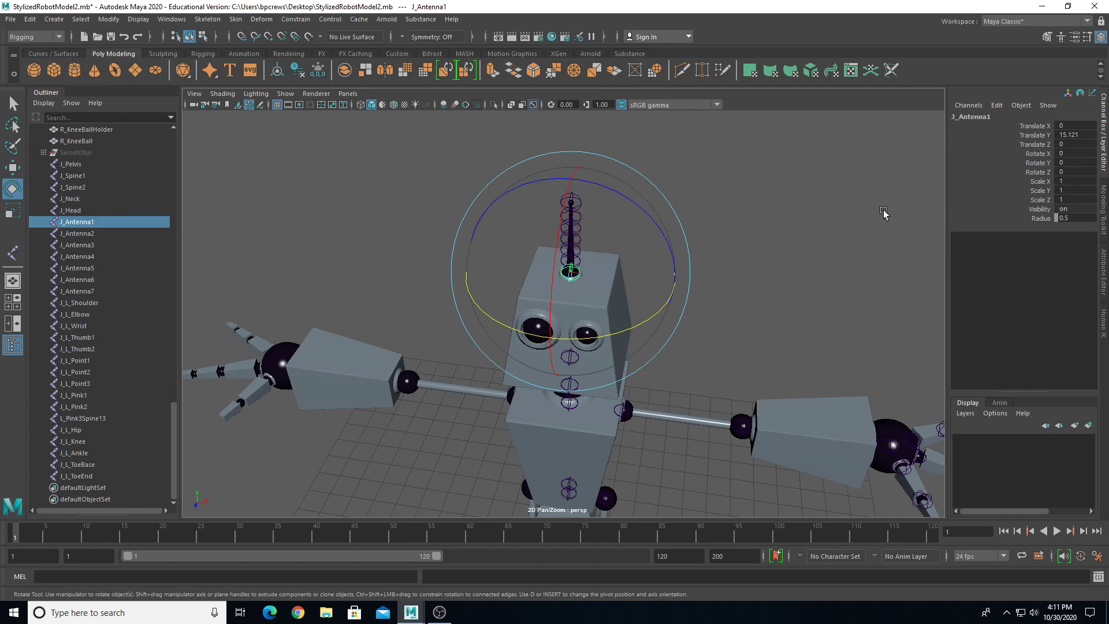
pyautogui.click(1065, 164)
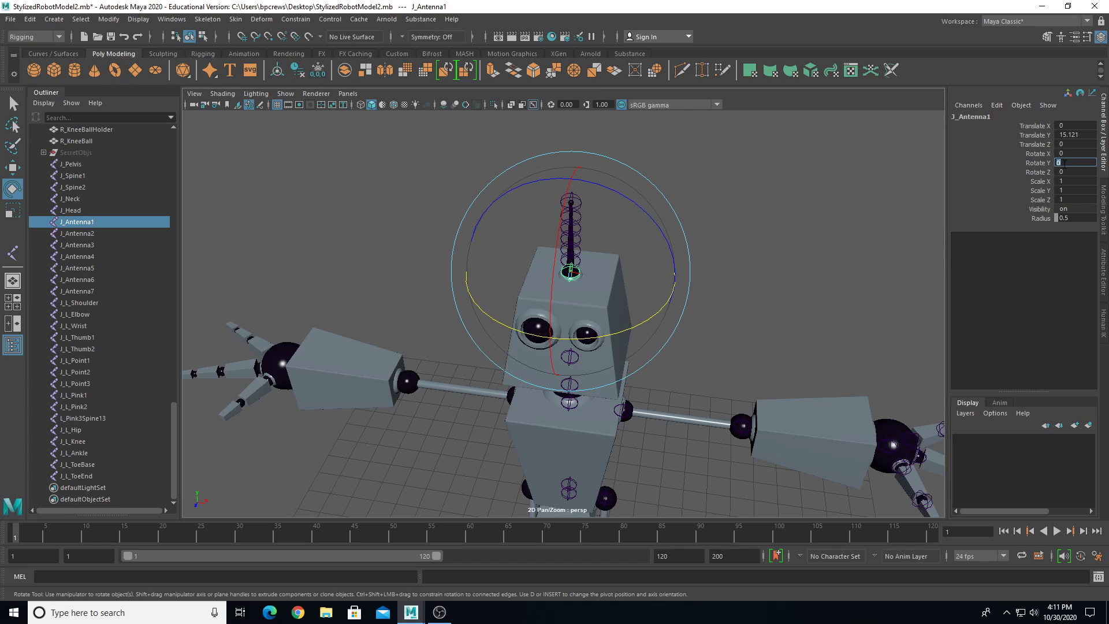
pyautogui.click(751, 315)
pyautogui.click(569, 358)
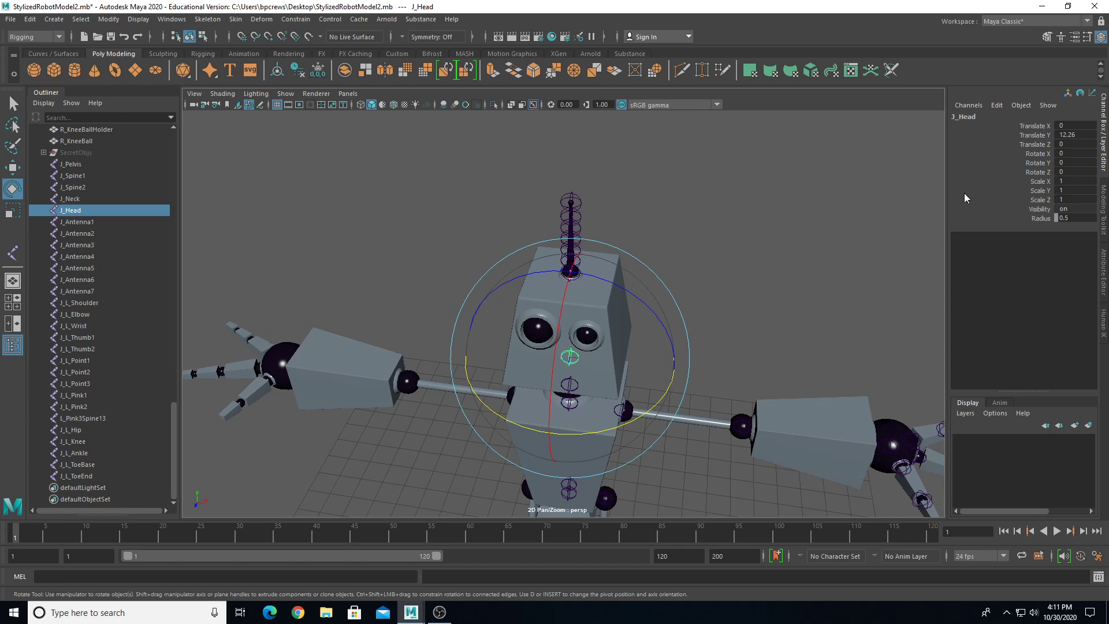
pyautogui.click(1071, 163)
pyautogui.click(638, 389)
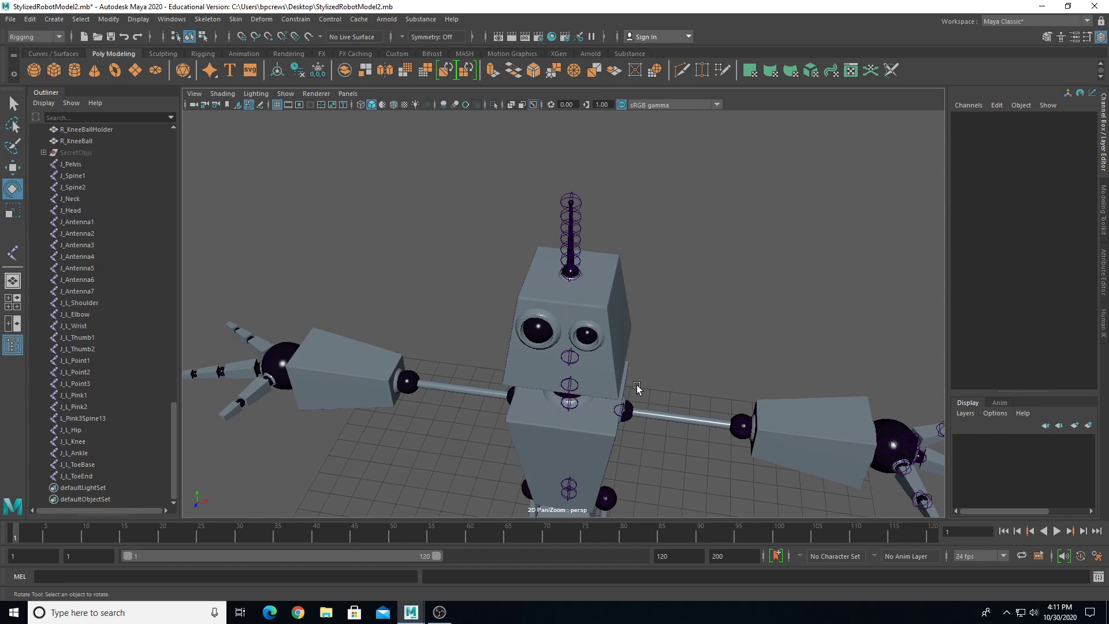
# - Set the J_Neck joint's Rotate Y to 90 and recheck its orientation
pyautogui.click(575, 384)
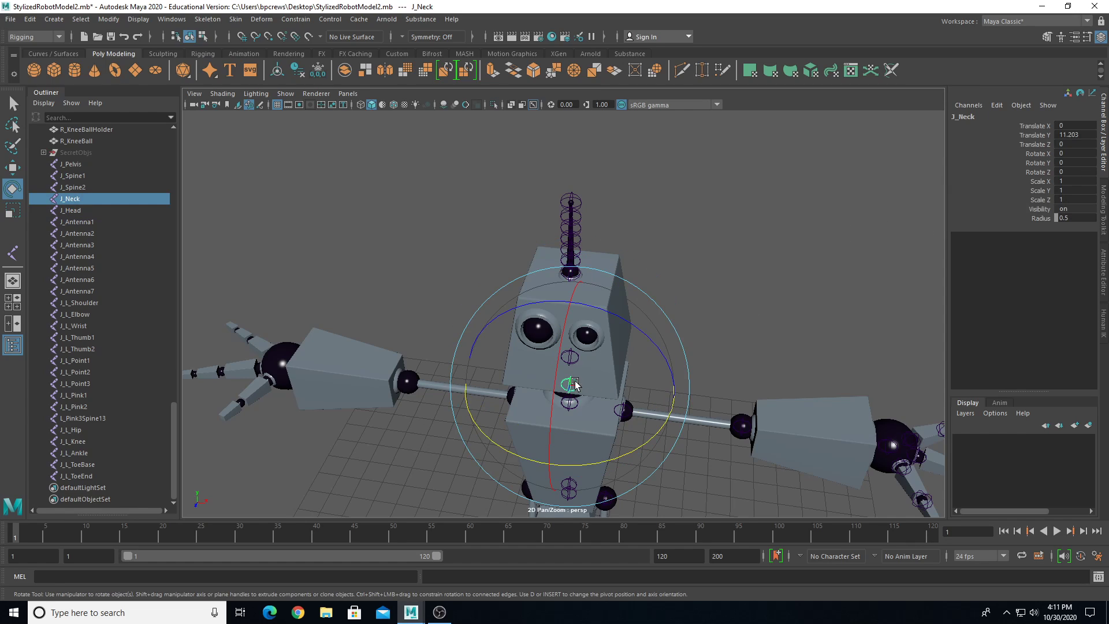
pyautogui.click(1072, 162)
pyautogui.write('90')
pyautogui.press('Return')
pyautogui.click(701, 283)
pyautogui.click(575, 382)
pyautogui.click(612, 385)
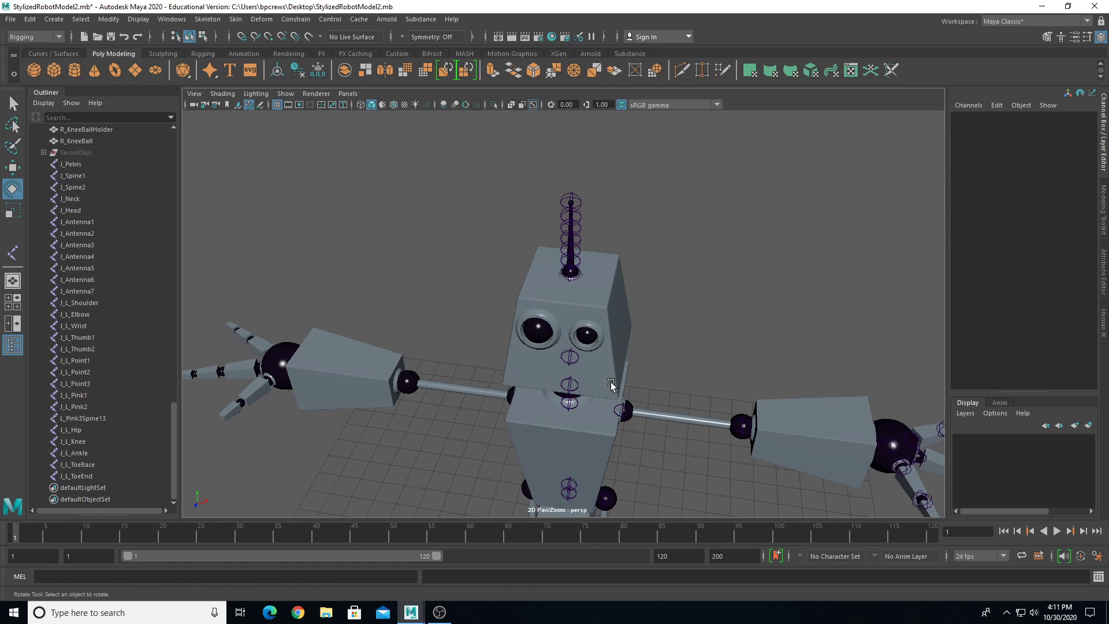
# - Check the orientation of the J_Spine2 joint and of the J_L_Hip, J_L_Knee and J_L_Ankle joints
pyautogui.click(569, 403)
pyautogui.click(768, 284)
pyautogui.keyDown('alt'); pyautogui.moveTo(768, 285); pyautogui.dragTo(510, 379); pyautogui.keyUp('alt')
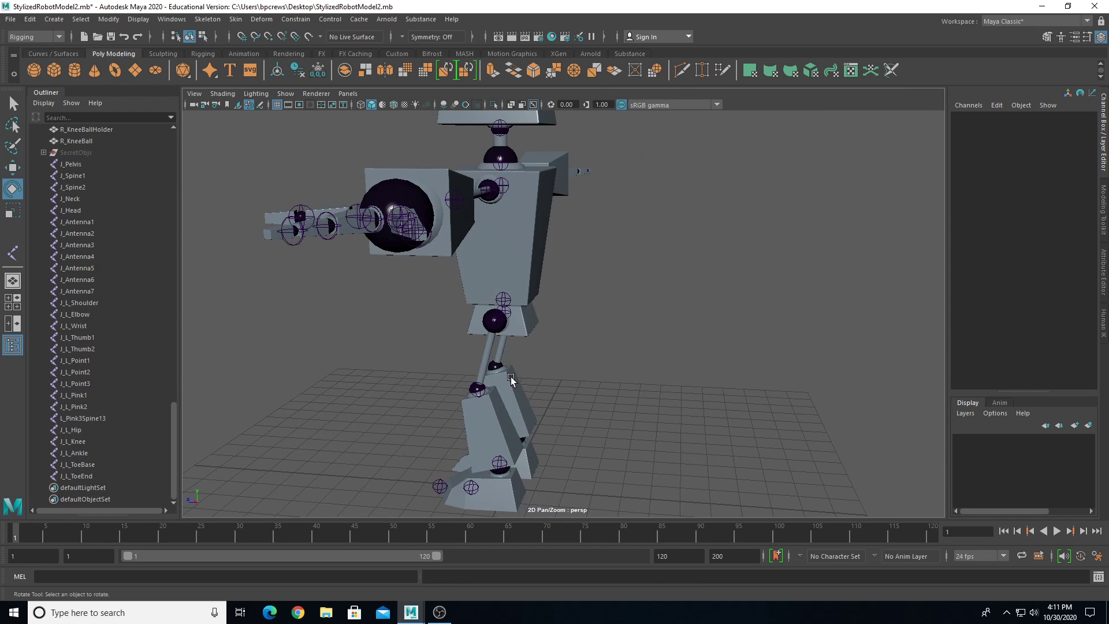
pyautogui.click(88, 430)
pyautogui.click(83, 441)
pyautogui.keyDown('shift'); pyautogui.click(86, 453); pyautogui.keyUp('shift')
pyautogui.keyDown('alt'); pyautogui.moveTo(203, 414); pyautogui.dragTo(353, 255); pyautogui.keyUp('alt')
pyautogui.keyDown('alt'); pyautogui.moveTo(353, 255); pyautogui.dragTo(233, 366, button='middle'); pyautogui.keyUp('alt')
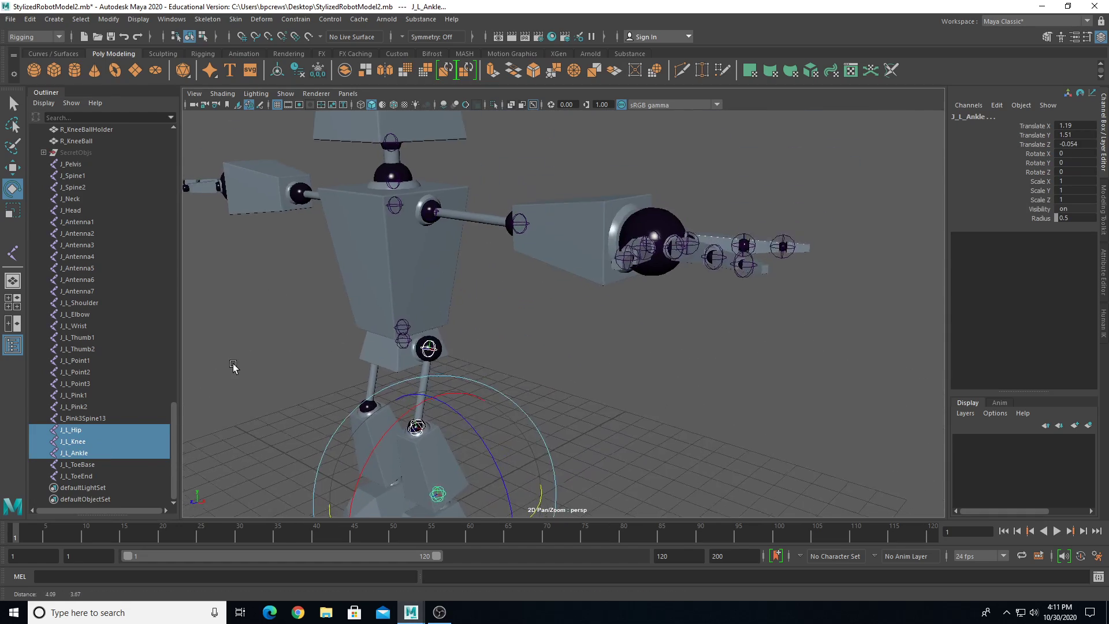
pyautogui.keyDown('alt'); pyautogui.moveTo(272, 300); pyautogui.dragTo(336, 332); pyautogui.keyUp('alt')
pyautogui.keyDown('alt'); pyautogui.moveTo(575, 329); pyautogui.dragTo(373, 283, button='middle'); pyautogui.keyUp('alt')
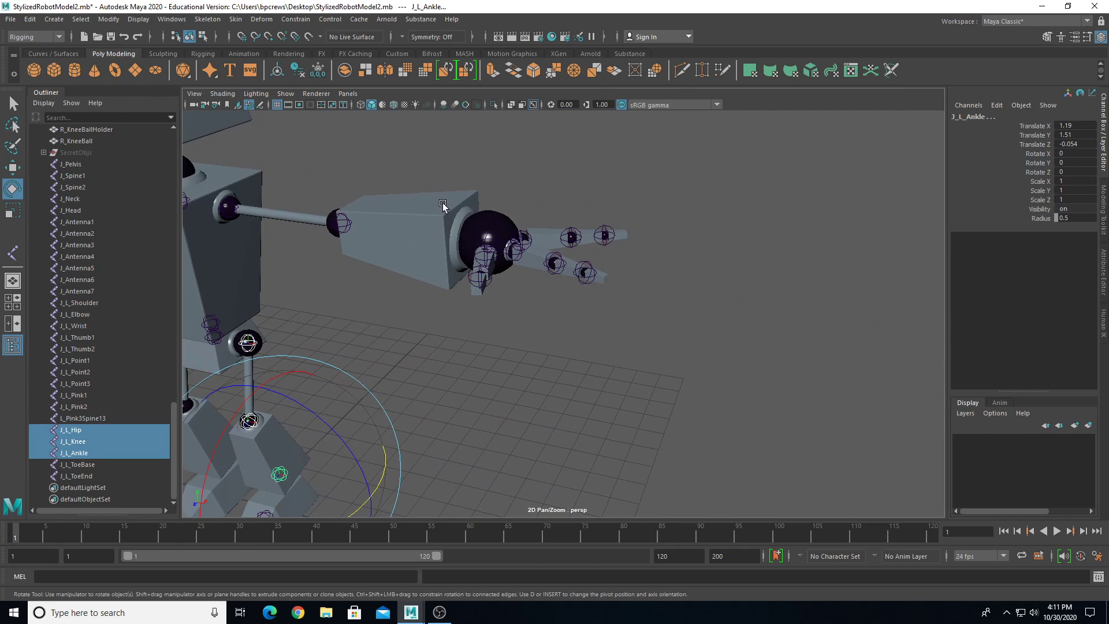
# - Examine the orientation of the left wrist and finger joints from above and review the whole robot from the front
pyautogui.moveTo(442, 203); pyautogui.dragTo(705, 323)
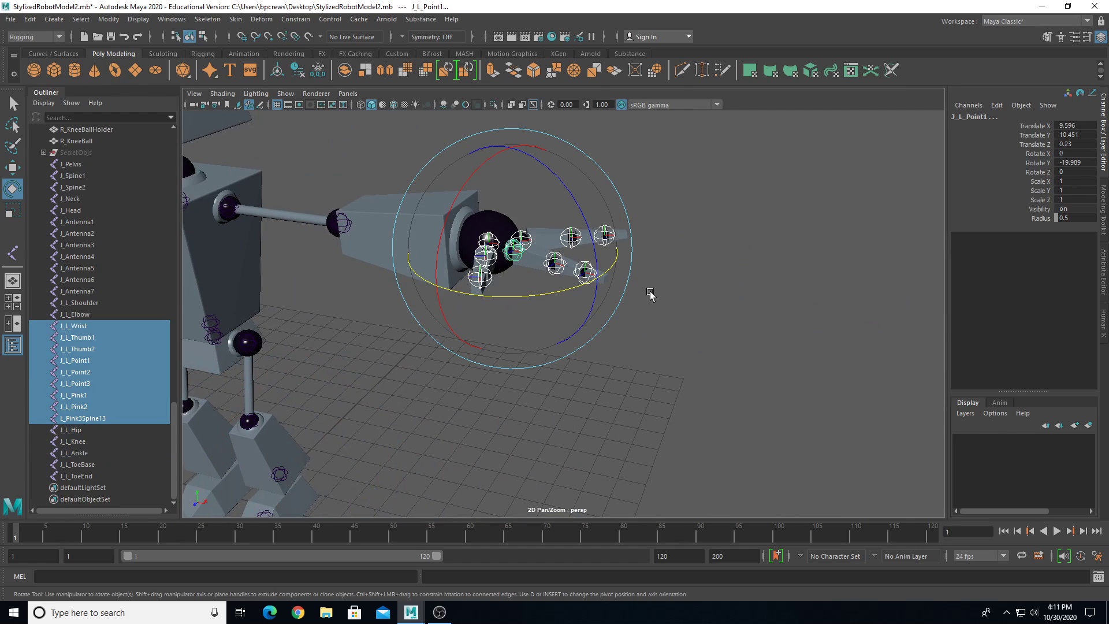
pyautogui.keyDown('alt'); pyautogui.moveTo(624, 324); pyautogui.dragTo(605, 265); pyautogui.keyUp('alt')
pyautogui.click(708, 230)
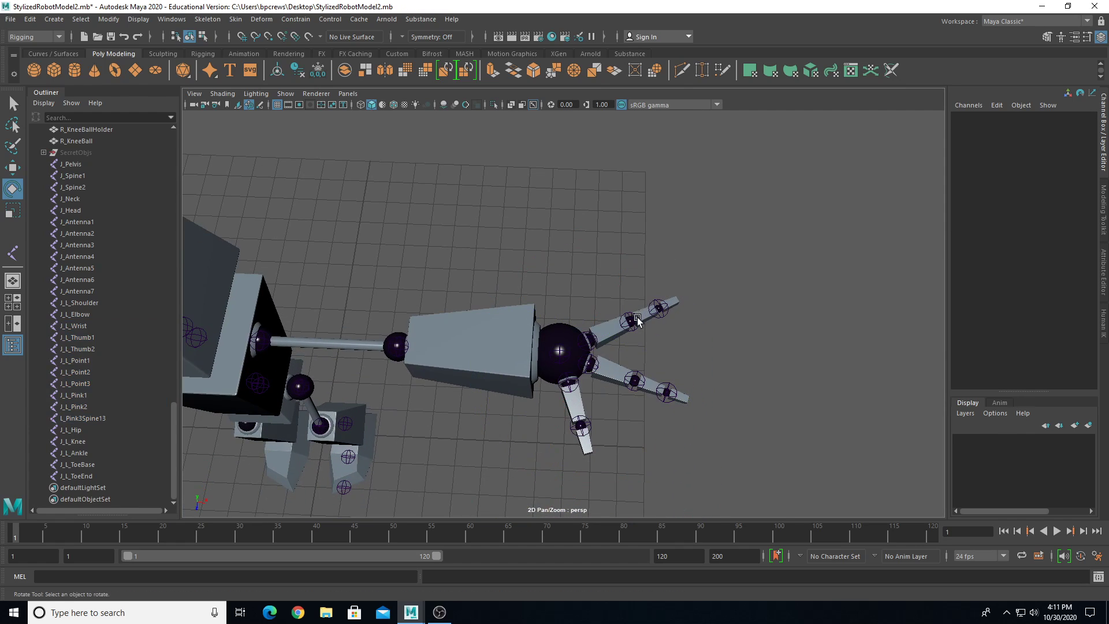
pyautogui.click(633, 318)
pyautogui.click(448, 203)
pyautogui.scroll(-4, 390, 317)
pyautogui.keyDown('alt'); pyautogui.moveTo(395, 331); pyautogui.dragTo(379, 314); pyautogui.keyUp('alt')
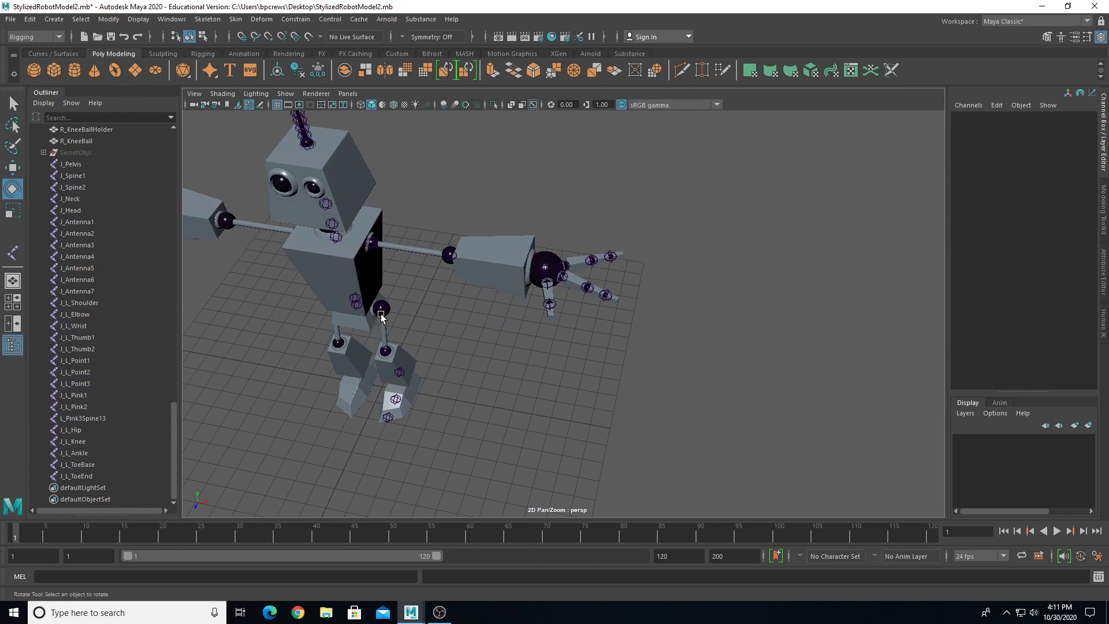
pyautogui.keyDown('alt'); pyautogui.moveTo(358, 347); pyautogui.dragTo(565, 354, button='middle'); pyautogui.keyUp('alt')
pyautogui.moveTo(565, 359)
pyautogui.keyDown('alt'); pyautogui.mouseDown()
pyautogui.moveTo(512, 340)
pyautogui.moveTo(549, 345)
pyautogui.mouseUp(); pyautogui.keyUp('alt')
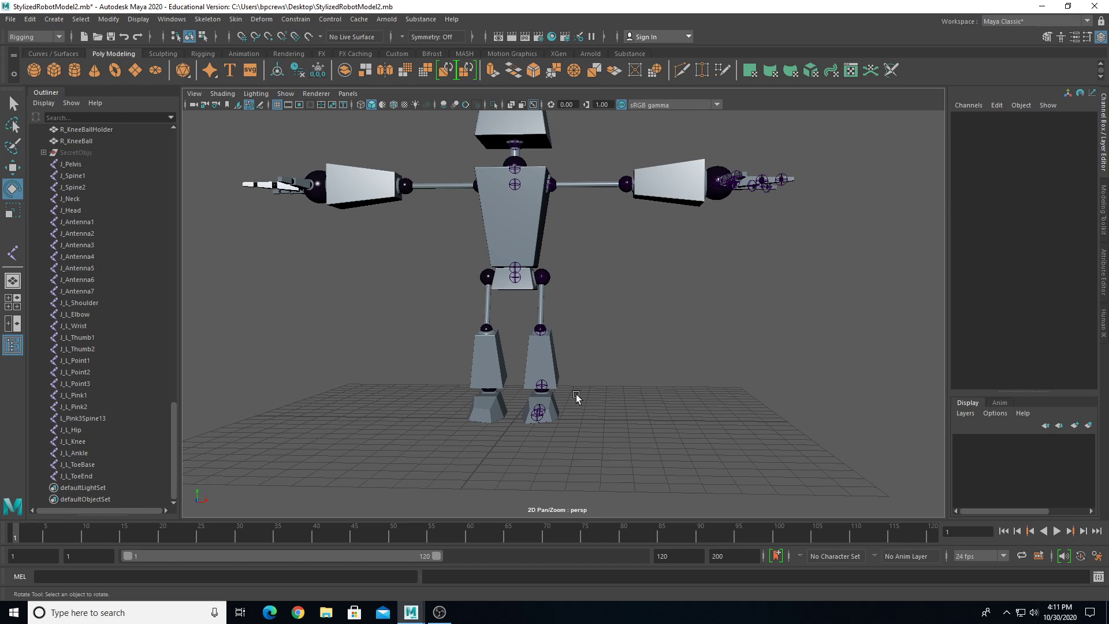
# - Try parenting the left foot's J_L_ToeEnd joint to J_L_ToeBase
pyautogui.click(516, 278)
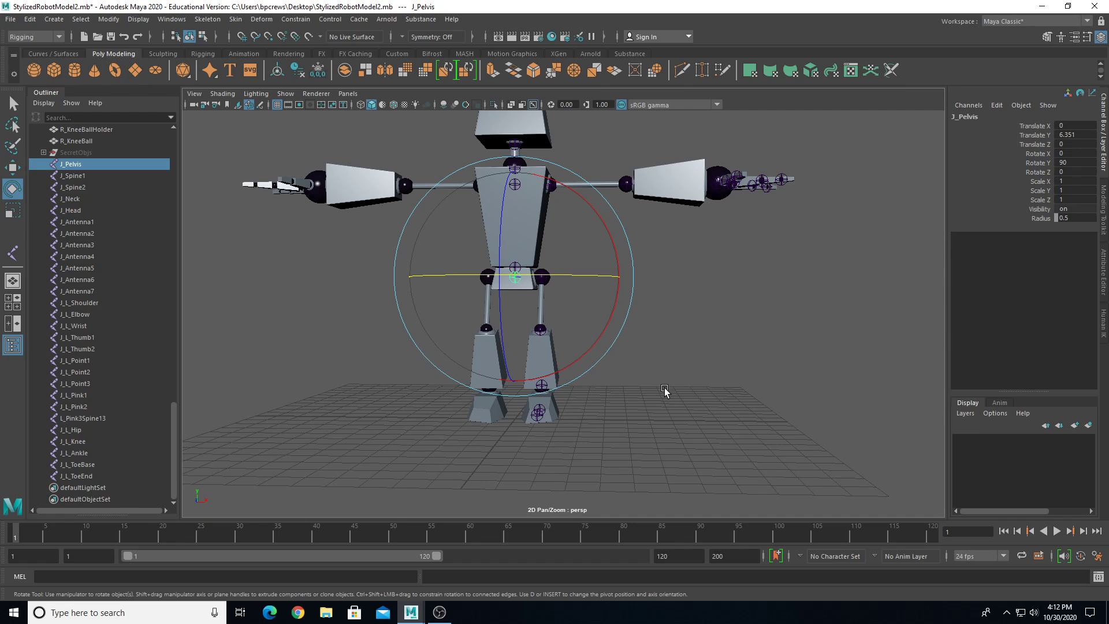
pyautogui.keyDown('alt'); pyautogui.moveTo(601, 393); pyautogui.dragTo(693, 401, button='right'); pyautogui.keyUp('alt')
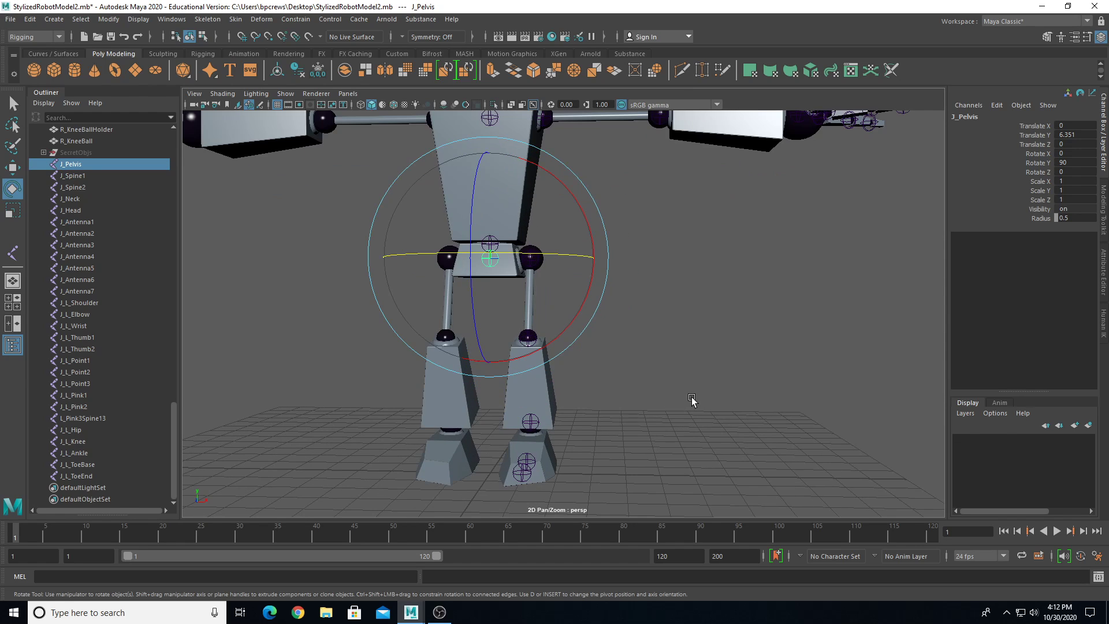
pyautogui.keyDown('alt'); pyautogui.moveTo(694, 401); pyautogui.dragTo(547, 421); pyautogui.keyUp('alt')
pyautogui.keyDown('alt'); pyautogui.moveTo(547, 421); pyautogui.dragTo(600, 260, button='middle'); pyautogui.keyUp('alt')
pyautogui.keyDown('alt'); pyautogui.moveTo(543, 243); pyautogui.dragTo(600, 227, button='right'); pyautogui.keyUp('alt')
pyautogui.keyDown('alt'); pyautogui.moveTo(600, 229); pyautogui.dragTo(530, 321); pyautogui.keyUp('alt')
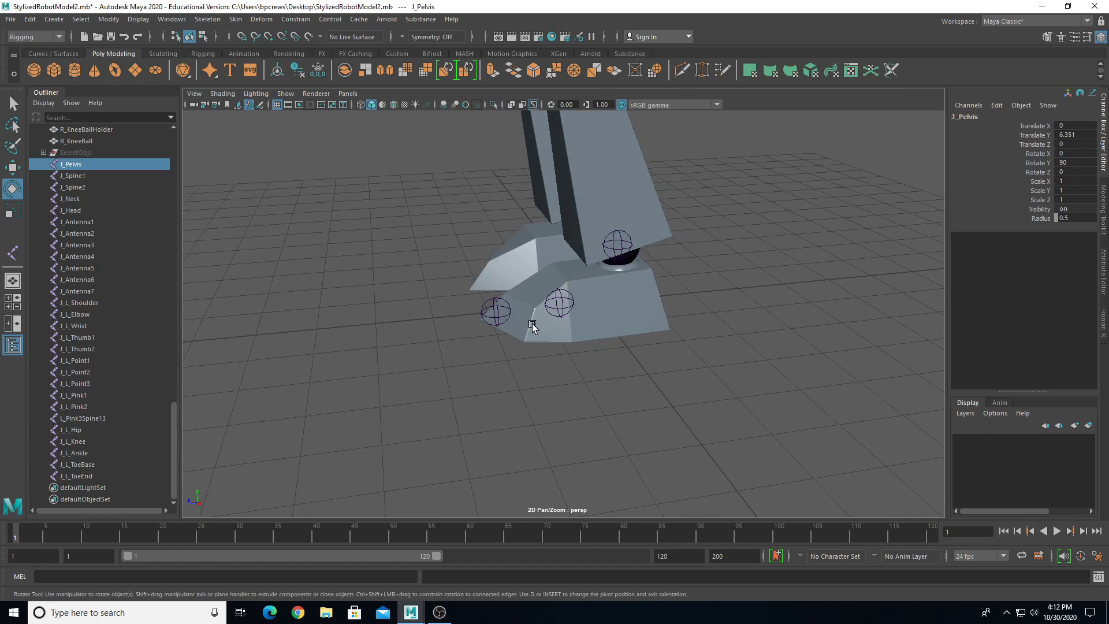
pyautogui.click(492, 311)
pyautogui.press('q')
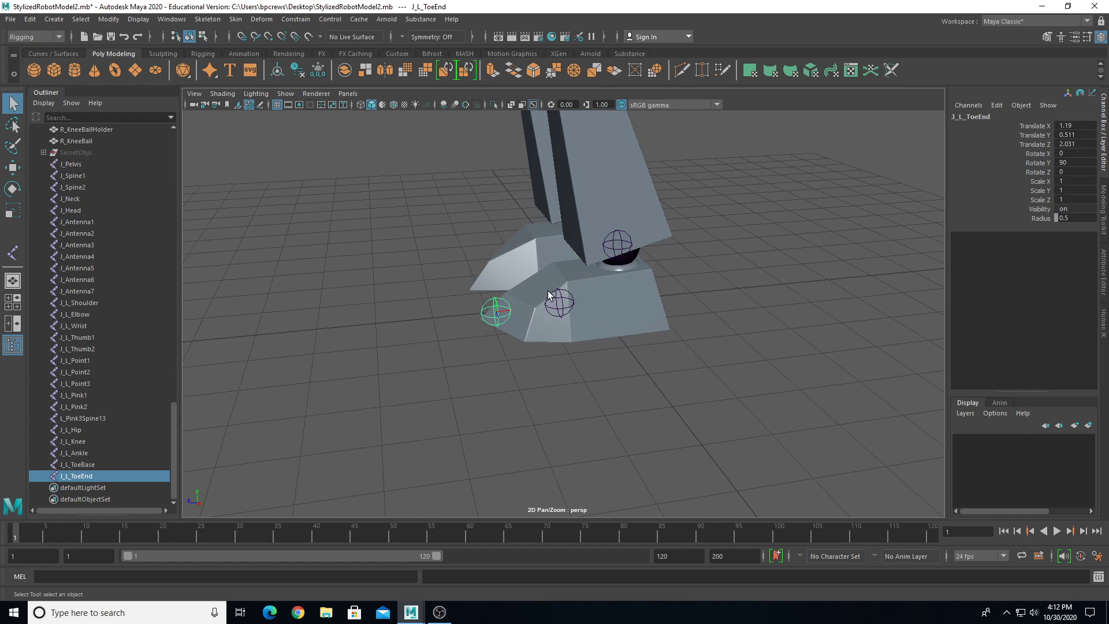
pyautogui.keyDown('shift'); pyautogui.moveTo(565, 314); pyautogui.dragTo(556, 308); pyautogui.keyUp('shift')
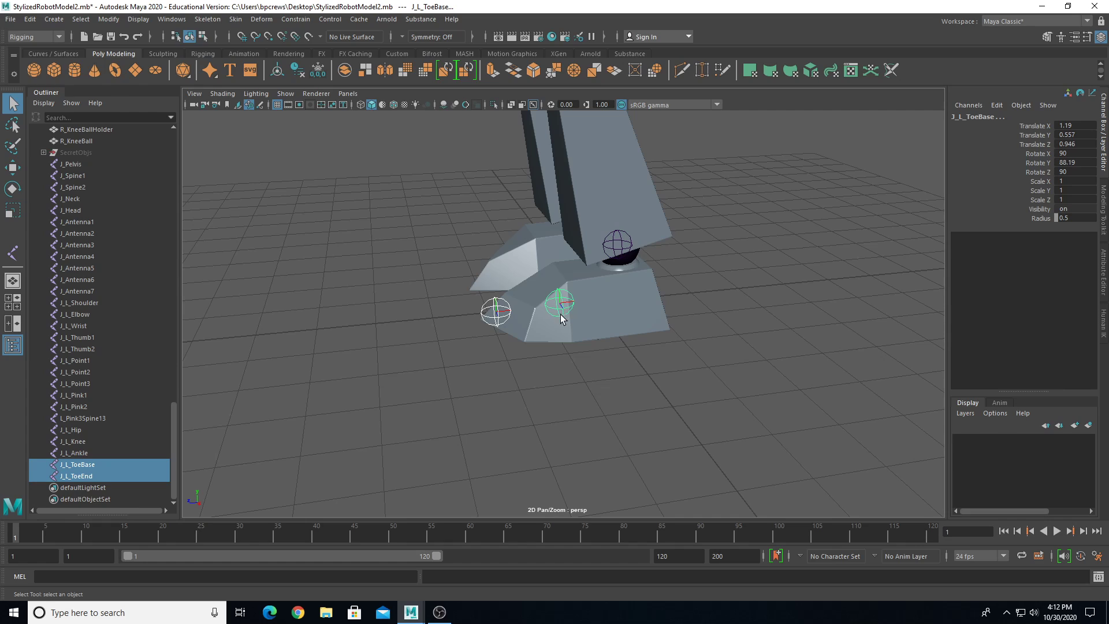
pyautogui.press('p')
pyautogui.scroll(4, 535, 327)
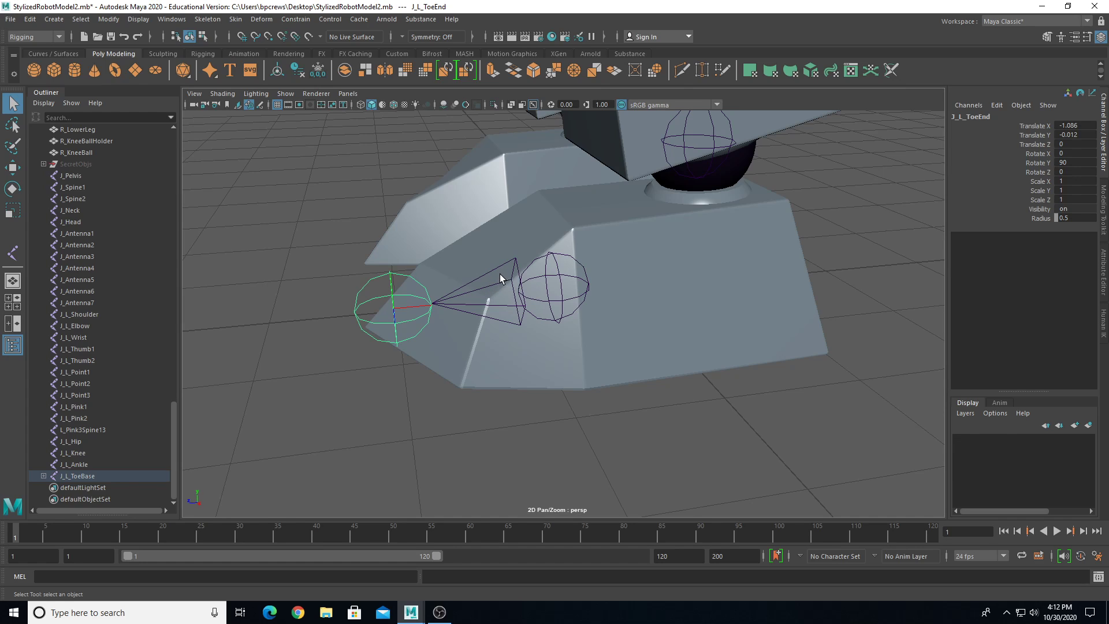
# - Select all the skeleton joints together and set their Radius to 0.3
pyautogui.scroll(-10, 500, 274)
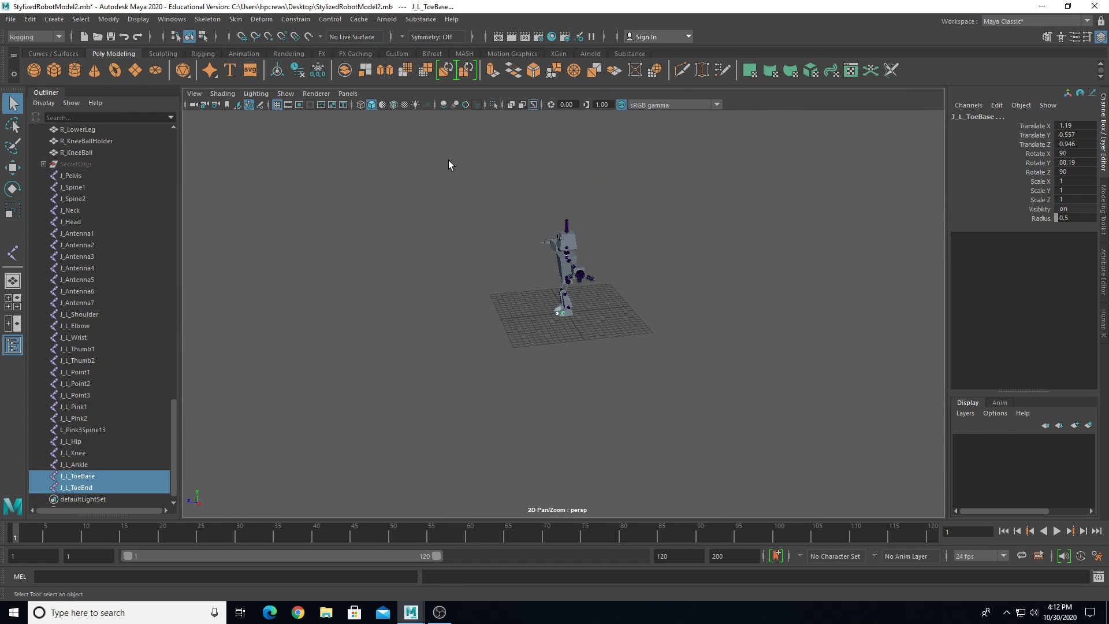
pyautogui.moveTo(448, 161); pyautogui.dragTo(666, 391)
pyautogui.scroll(7, 608, 306)
pyautogui.keyDown('alt'); pyautogui.moveTo(450, 306); pyautogui.dragTo(647, 370); pyautogui.keyUp('alt')
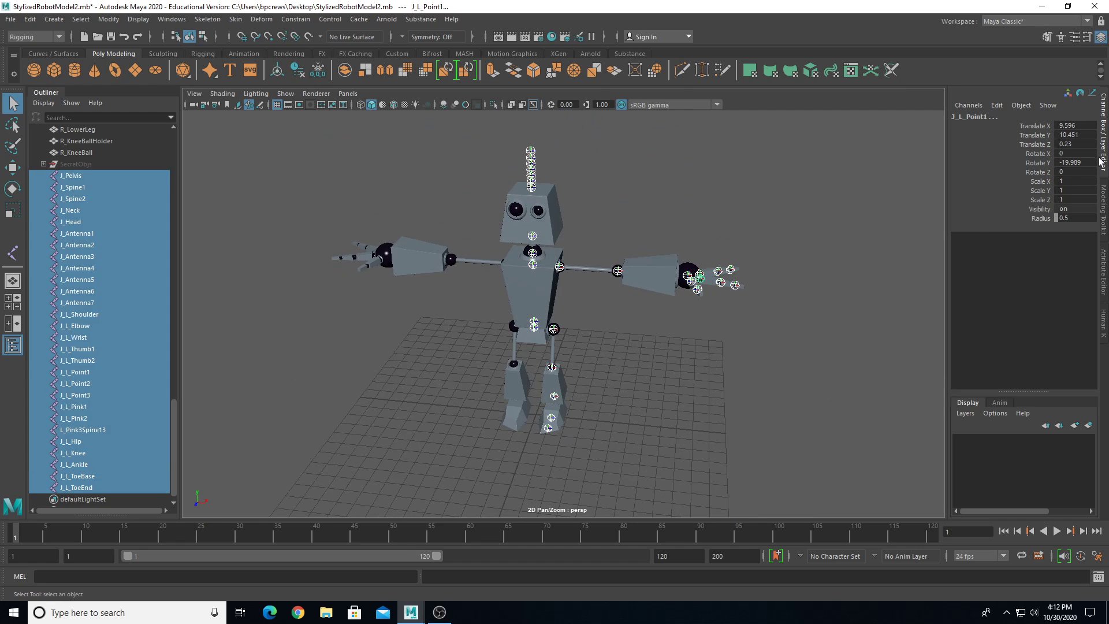
pyautogui.doubleClick(1076, 217)
pyautogui.write('.8')
pyautogui.press('Return')
pyautogui.write('.2')
pyautogui.press('Return')
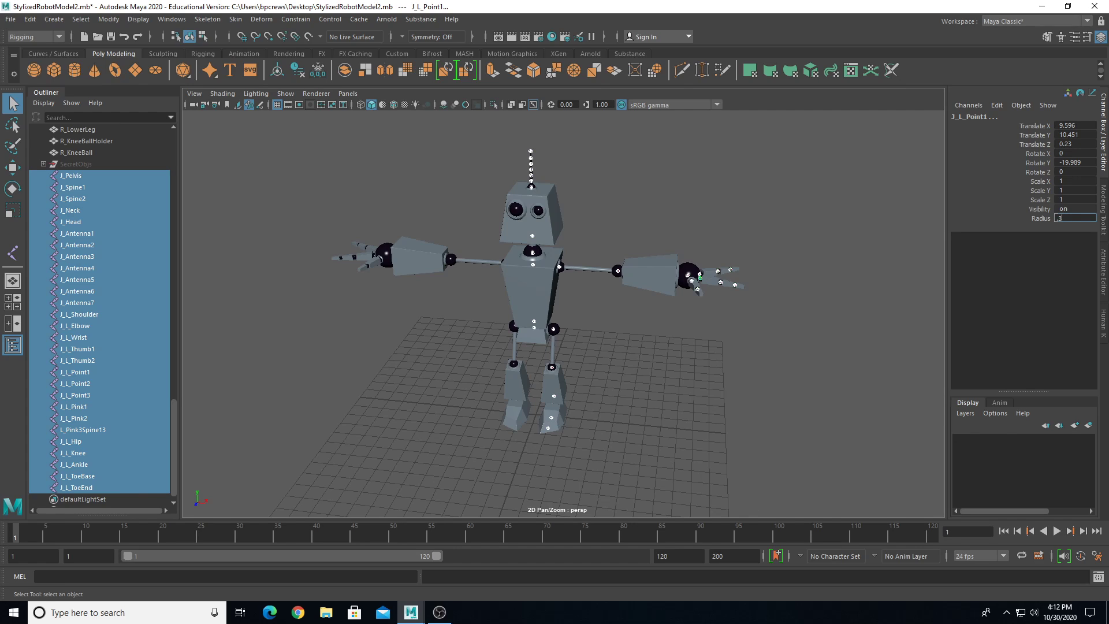
pyautogui.write('.3')
pyautogui.press('Return')
pyautogui.scroll(4, 504, 251)
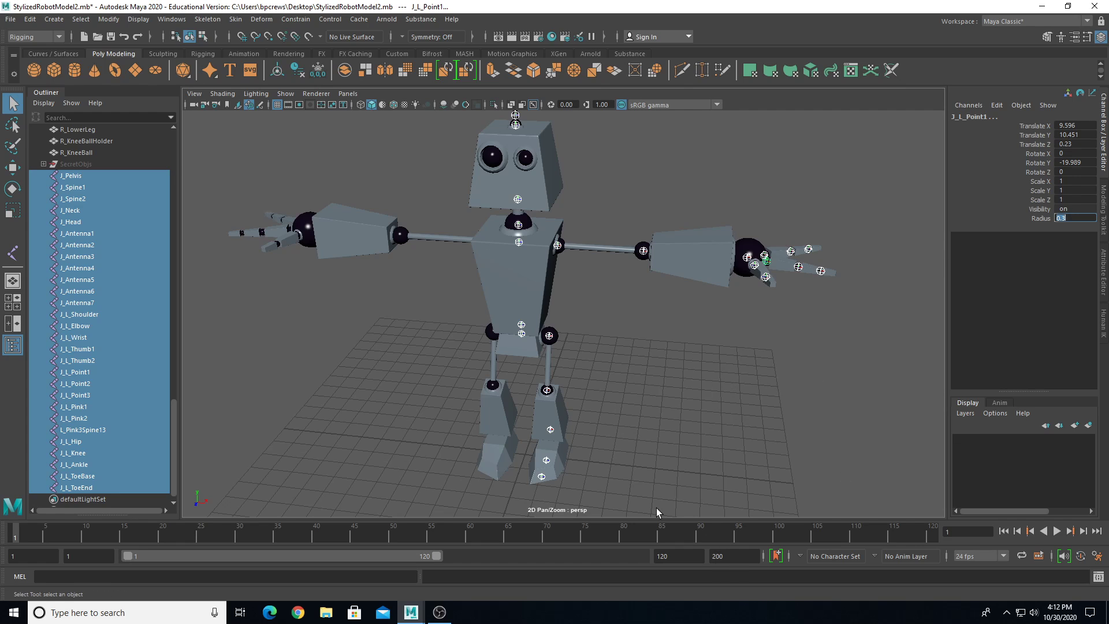
# - Parent the left foot's J_L_ToeEnd joint to J_L_ToeBase and check both joints in the expanded hierarchy
pyautogui.keyDown('alt'); pyautogui.moveTo(664, 487); pyautogui.dragTo(503, 441); pyautogui.keyUp('alt')
pyautogui.keyDown('alt'); pyautogui.moveTo(503, 441); pyautogui.dragTo(519, 310, button='middle'); pyautogui.keyUp('alt')
pyautogui.scroll(4, 518, 310)
pyautogui.click(471, 353)
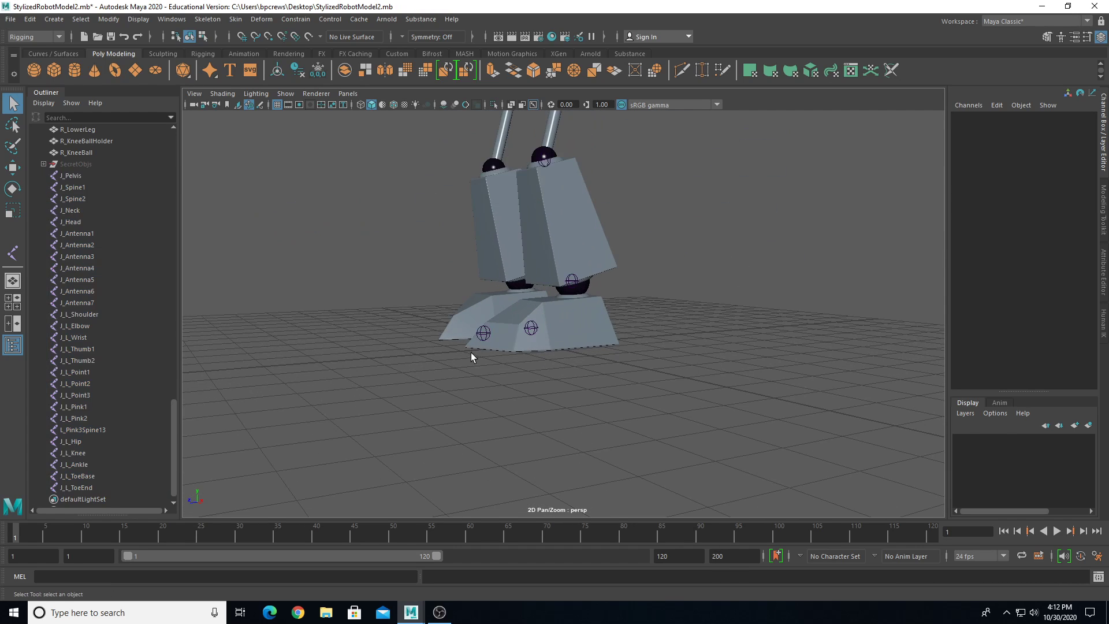
pyautogui.scroll(5, 470, 352)
pyautogui.keyDown('alt'); pyautogui.moveTo(453, 366); pyautogui.dragTo(395, 392); pyautogui.keyUp('alt')
pyautogui.moveTo(383, 291); pyautogui.dragTo(435, 337)
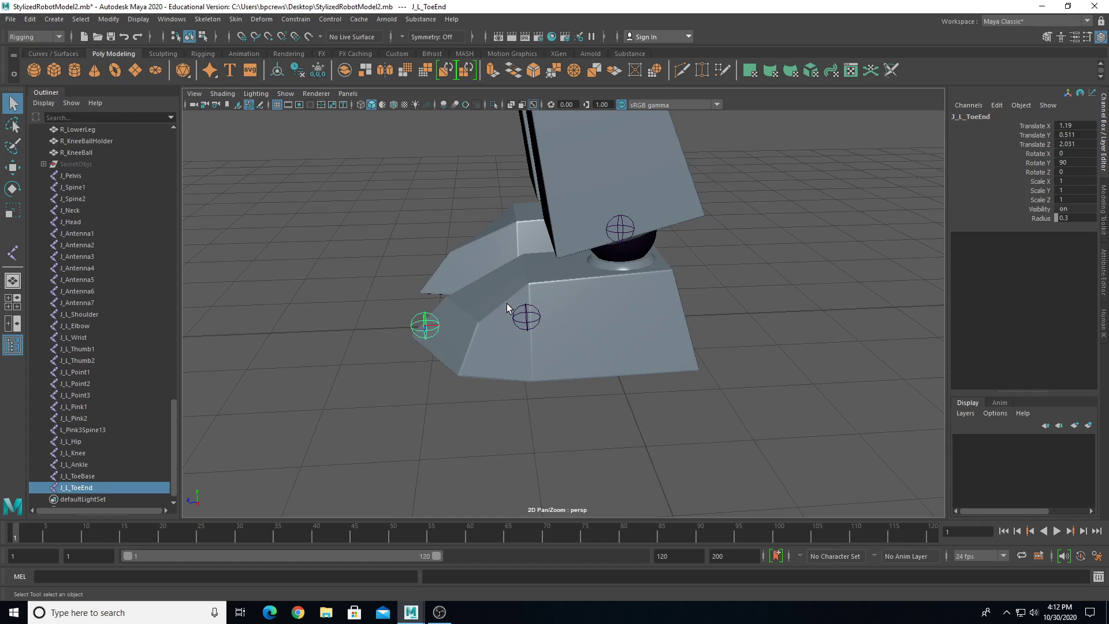
pyautogui.keyDown('shift'); pyautogui.click(524, 320); pyautogui.keyUp('shift')
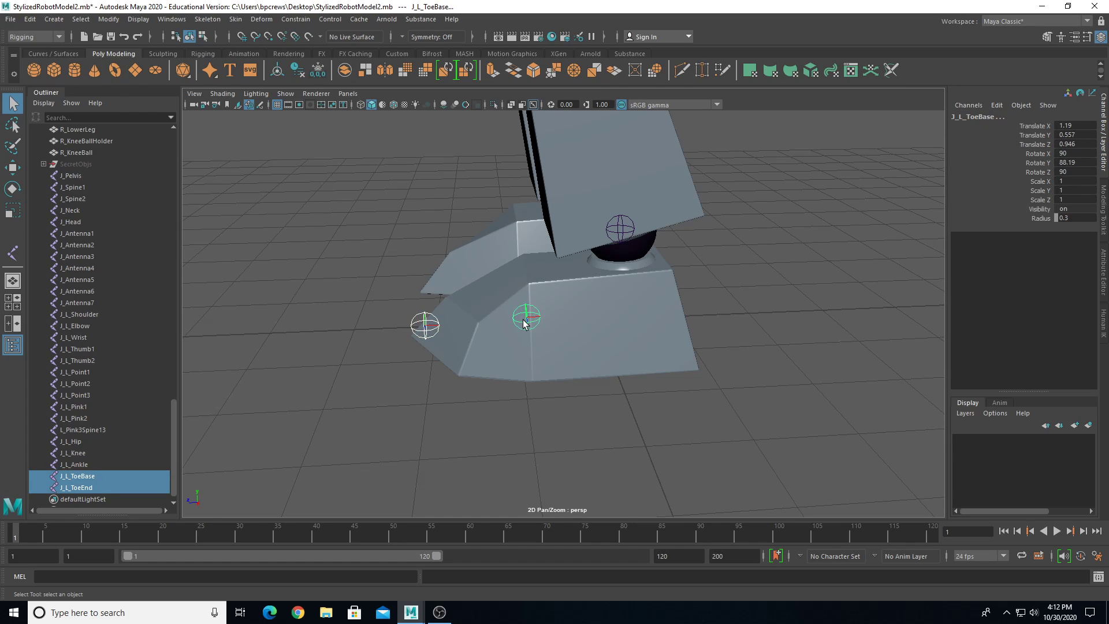
pyautogui.press('p')
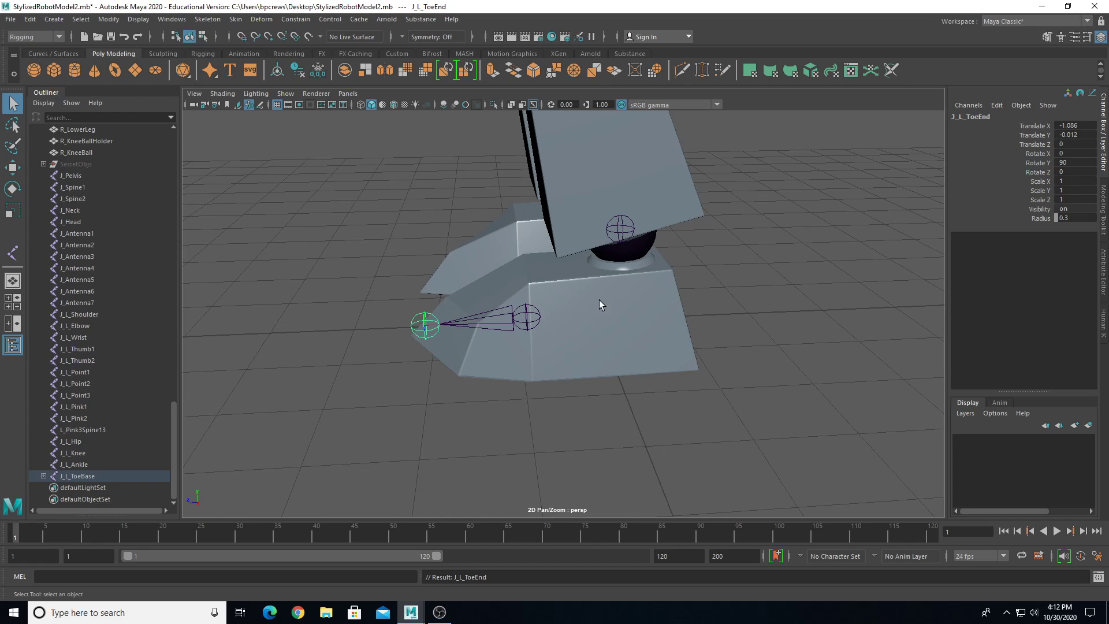
pyautogui.click(530, 320)
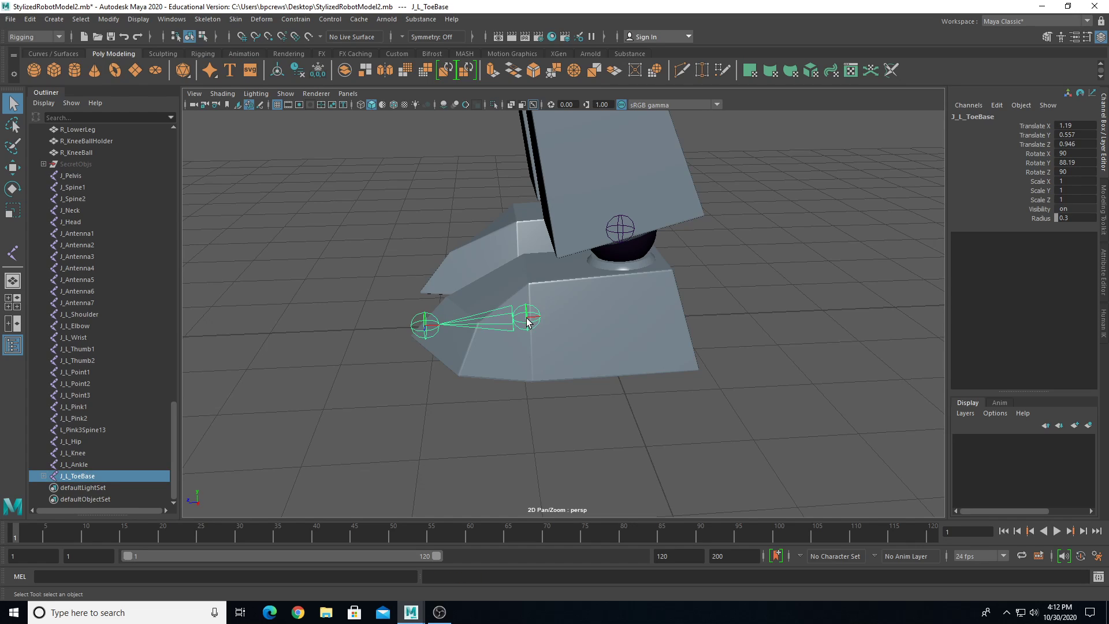
pyautogui.click(426, 326)
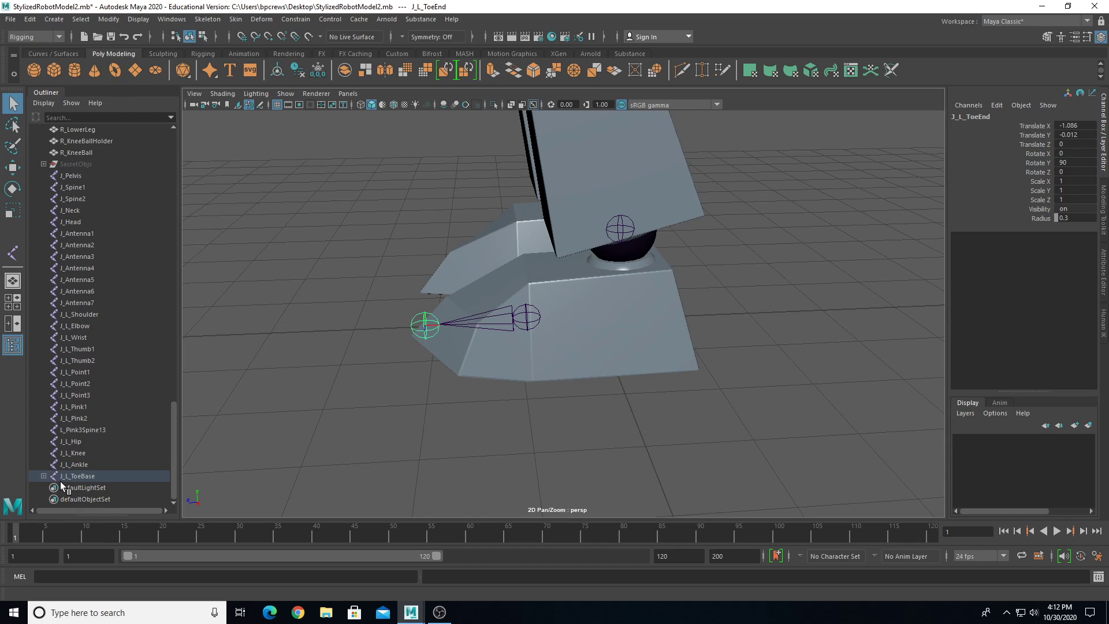
pyautogui.click(43, 476)
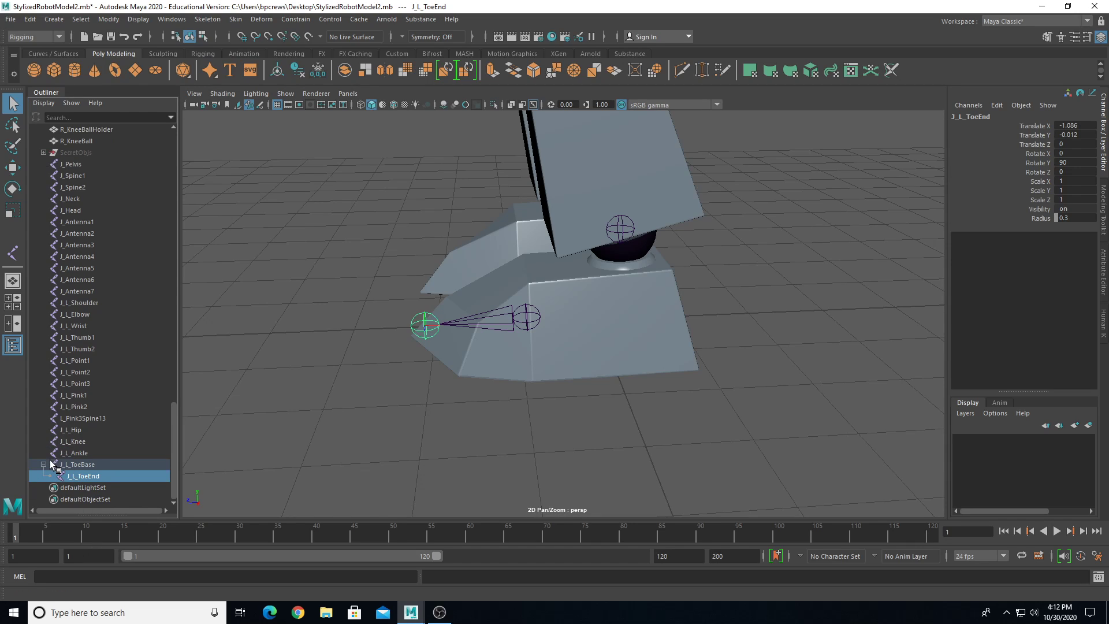
pyautogui.click(87, 464)
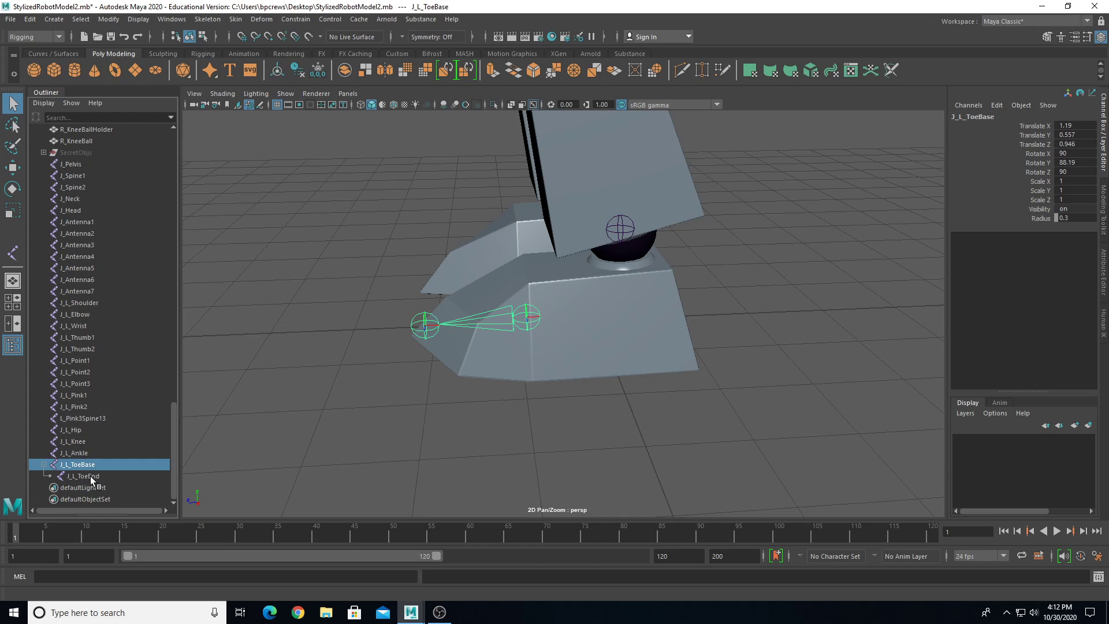
pyautogui.click(91, 477)
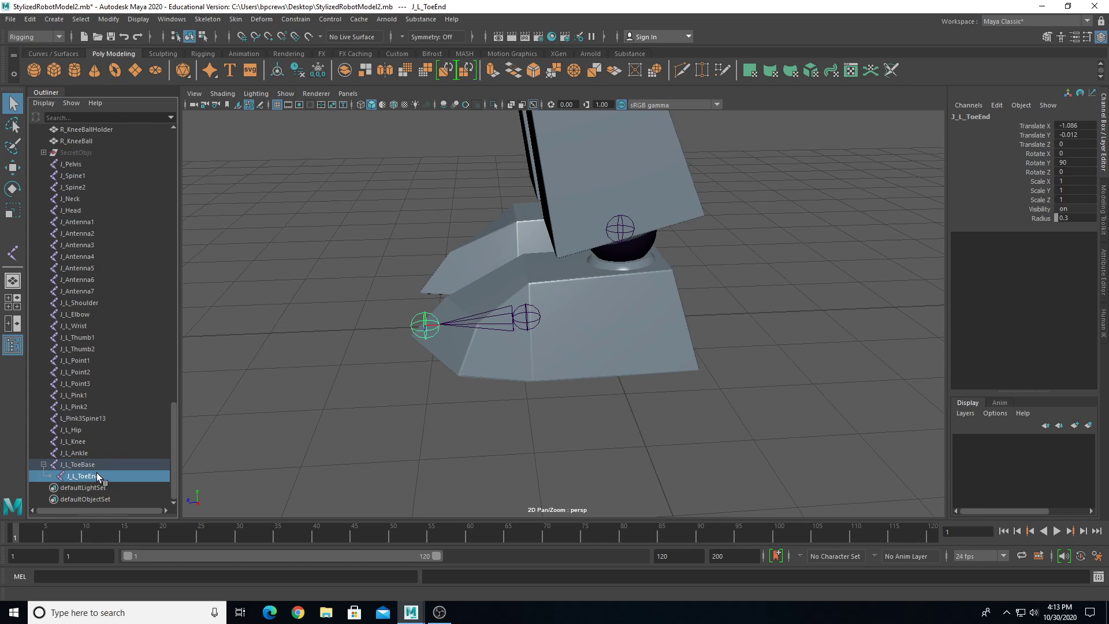
# - Parent the J_L_ToeBase joint to J_L_Ankle and check each joint in the expanded ankle hierarchy
pyautogui.click(83, 466)
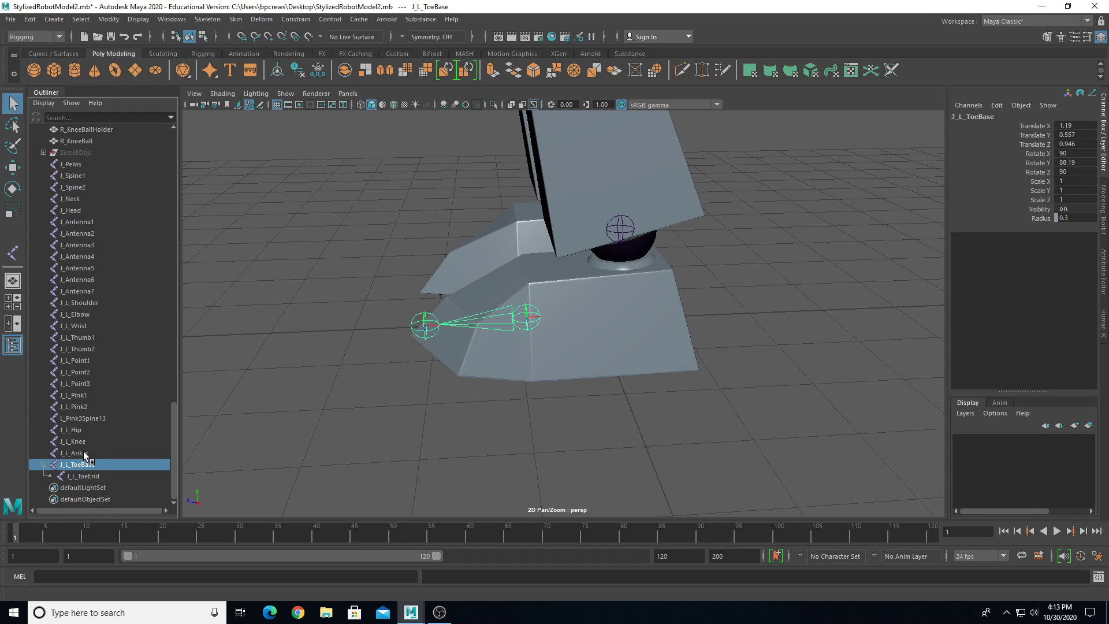
pyautogui.keyDown('shift'); pyautogui.click(630, 238); pyautogui.keyUp('shift')
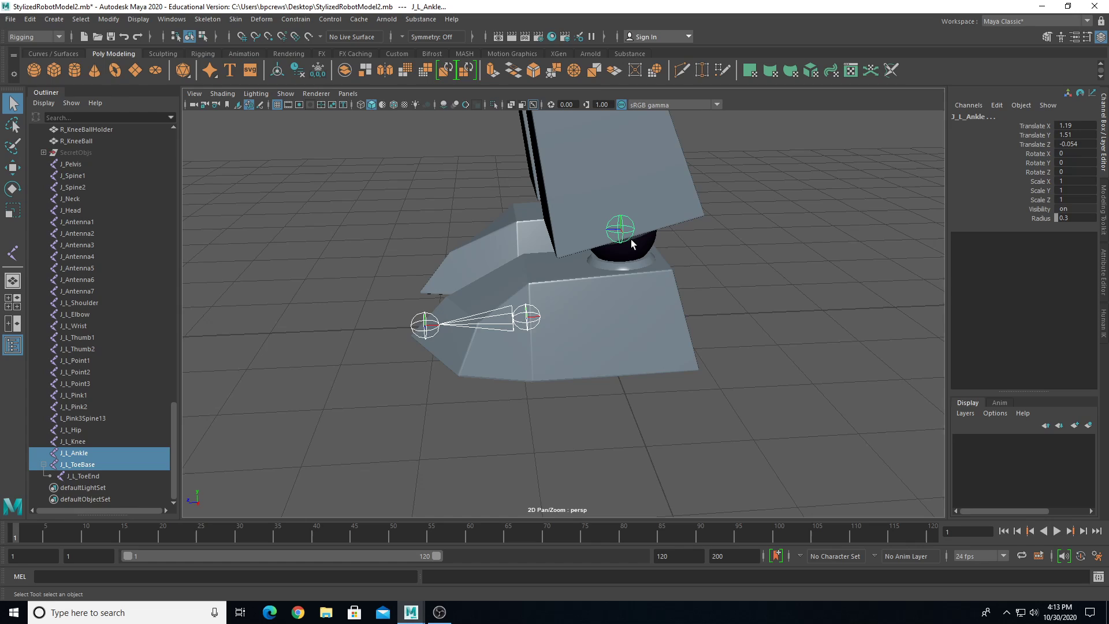
pyautogui.press('p')
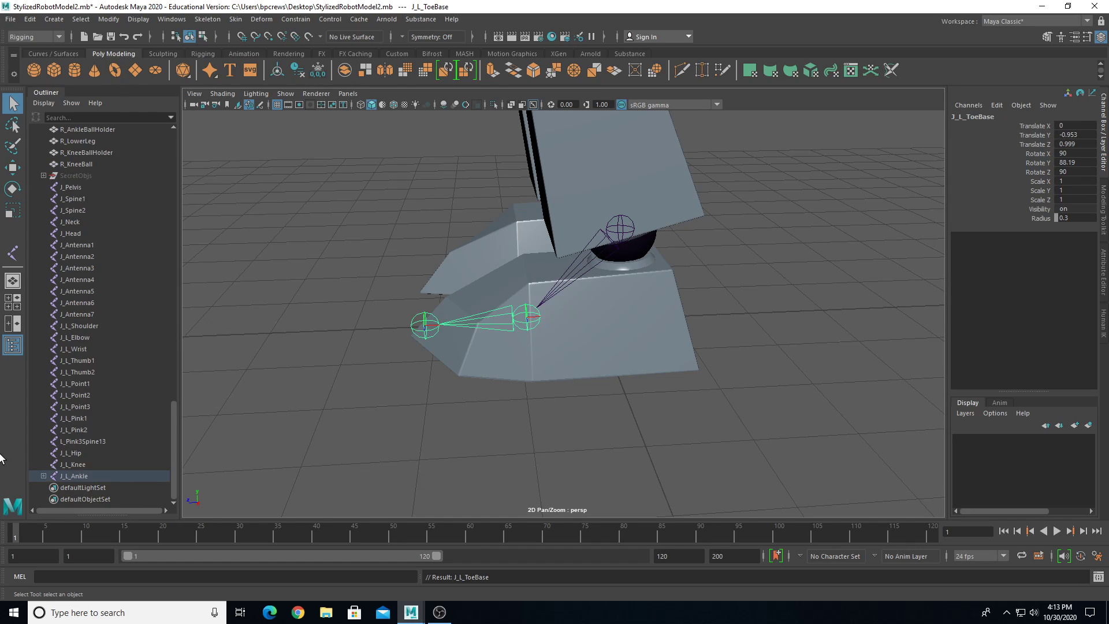
pyautogui.click(44, 476)
pyautogui.click(78, 454)
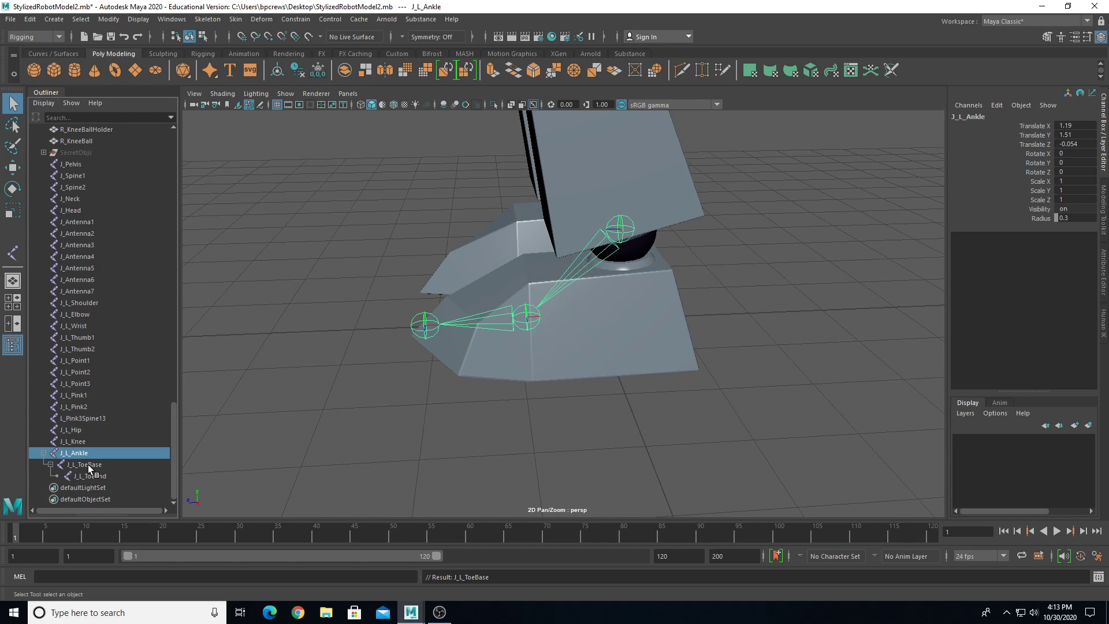
pyautogui.click(91, 466)
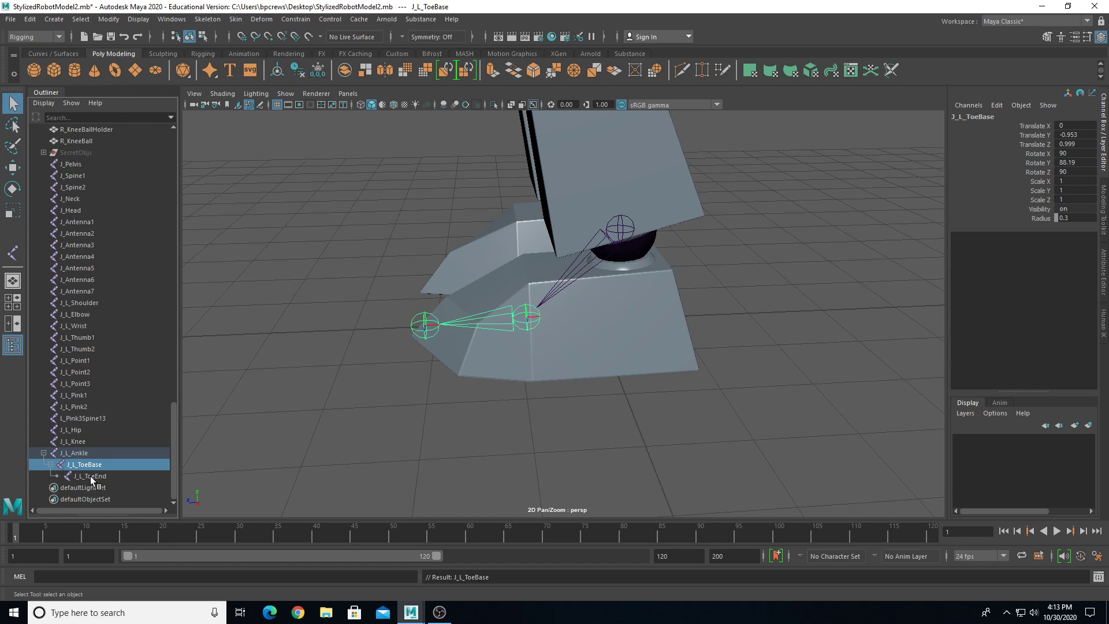
pyautogui.click(90, 476)
pyautogui.keyDown('alt'); pyautogui.moveTo(493, 272); pyautogui.dragTo(436, 356, button='middle'); pyautogui.keyUp('alt')
# - Parent the J_L_Ankle joint, with its toe chain, to the J_L_Knee joint
pyautogui.click(79, 454)
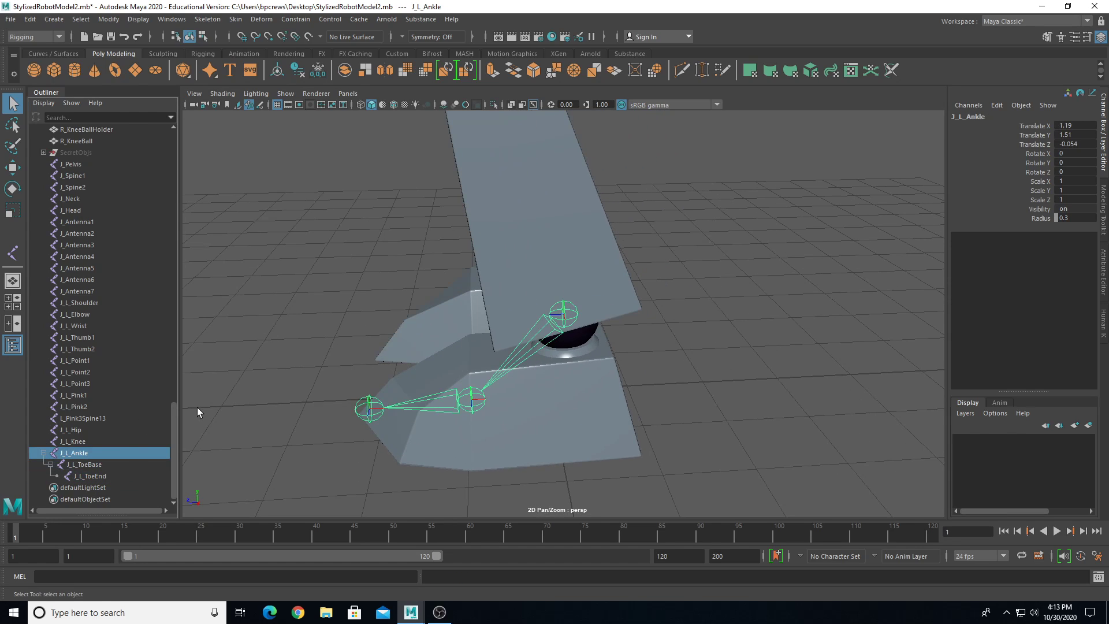
pyautogui.scroll(-3, 463, 232)
pyautogui.keyDown('alt'); pyautogui.moveTo(463, 232); pyautogui.dragTo(491, 310, button='middle'); pyautogui.keyUp('alt')
pyautogui.keyDown('shift'); pyautogui.moveTo(529, 239); pyautogui.dragTo(584, 196); pyautogui.keyUp('shift')
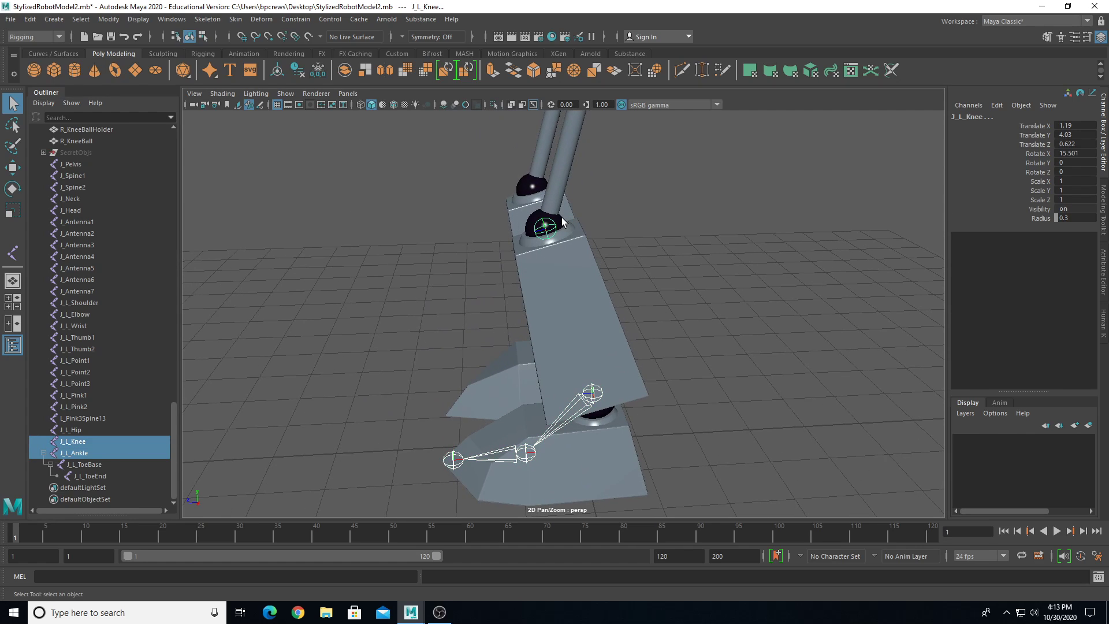
pyautogui.press('p')
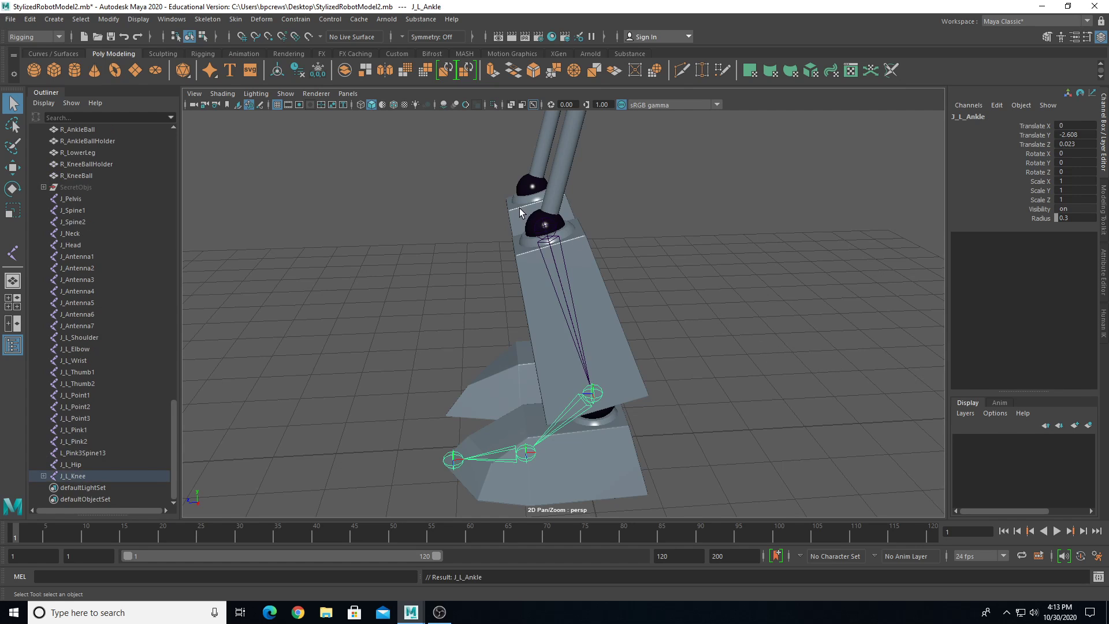
# - Parent the J_L_Knee joint to the J_L_Hip joint inside the left hip ball
pyautogui.click(545, 230)
pyautogui.keyDown('alt'); pyautogui.moveTo(555, 203); pyautogui.dragTo(552, 327, button='middle'); pyautogui.keyUp('alt')
pyautogui.keyDown('alt'); pyautogui.moveTo(551, 327); pyautogui.dragTo(600, 323); pyautogui.keyUp('alt')
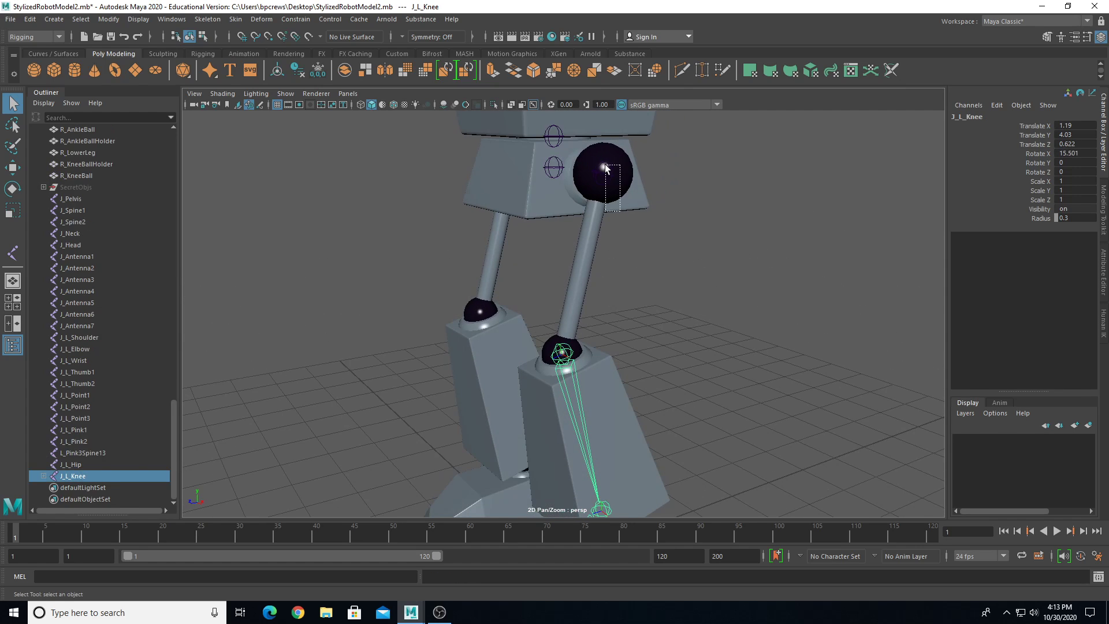
pyautogui.keyDown('shift'); pyautogui.moveTo(605, 165); pyautogui.dragTo(605, 159); pyautogui.keyUp('shift')
pyautogui.press('p')
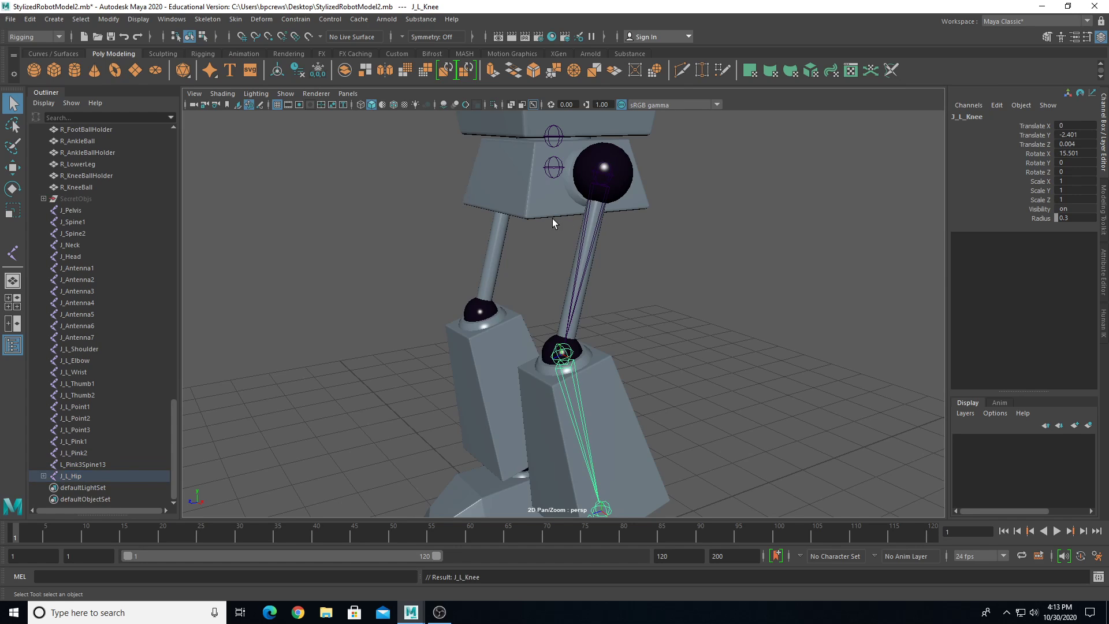
# - Parent the J_L_Hip joint to J_Pelvis and expand the pelvis hierarchy down to the toe joints
pyautogui.keyDown('alt'); pyautogui.moveTo(552, 218); pyautogui.dragTo(643, 185); pyautogui.keyUp('alt')
pyautogui.moveTo(656, 145); pyautogui.dragTo(589, 193)
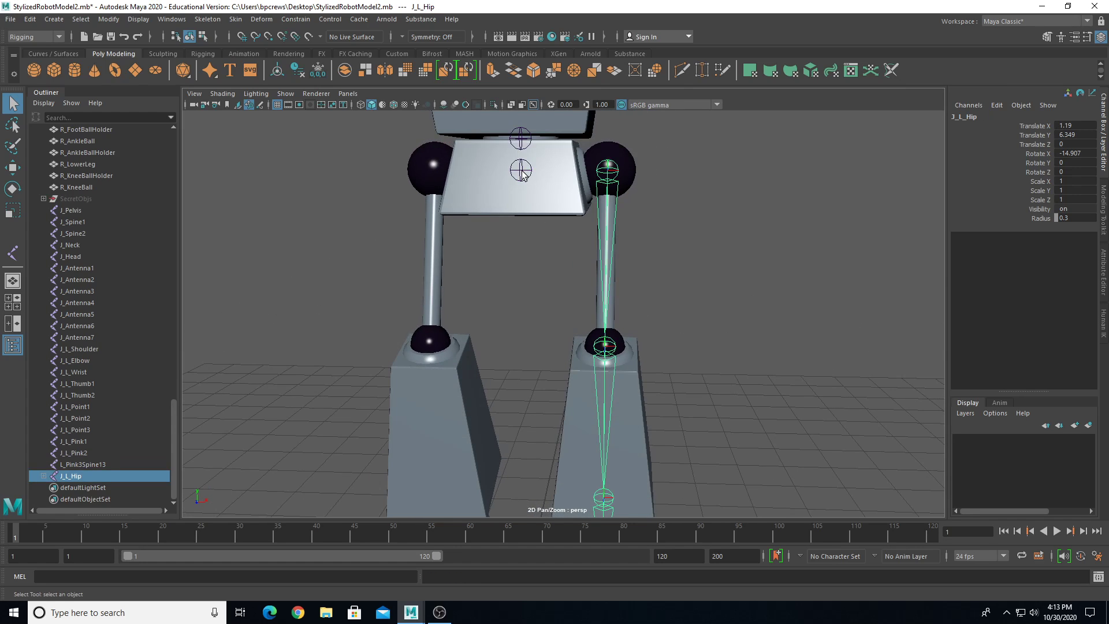
pyautogui.keyDown('shift'); pyautogui.click(521, 170); pyautogui.keyUp('shift')
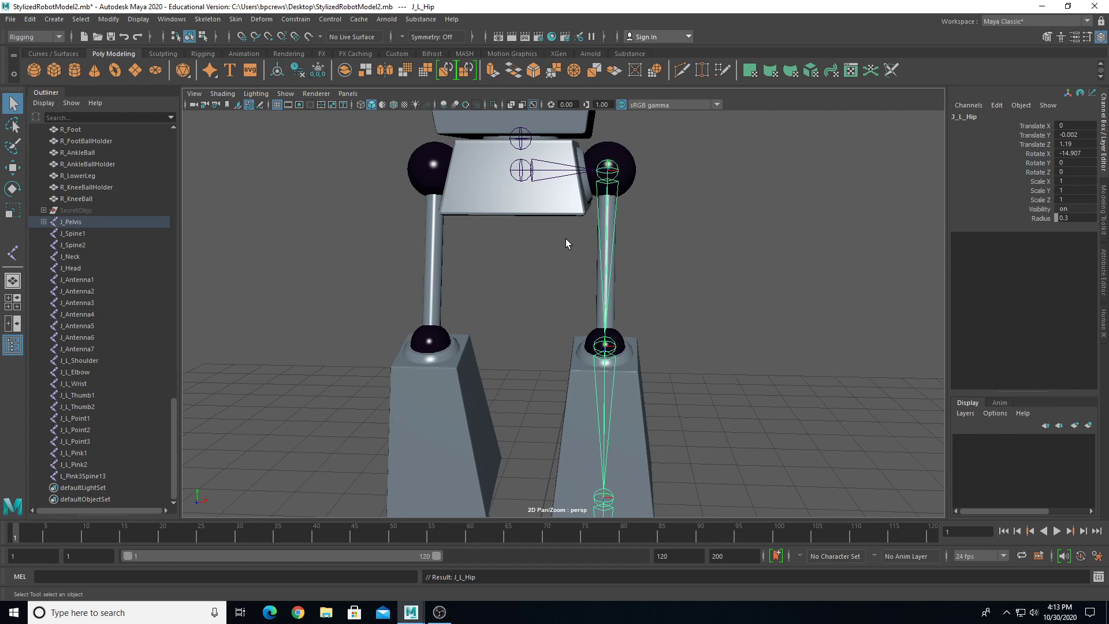
pyautogui.press('p')
pyautogui.scroll(-5, 664, 306)
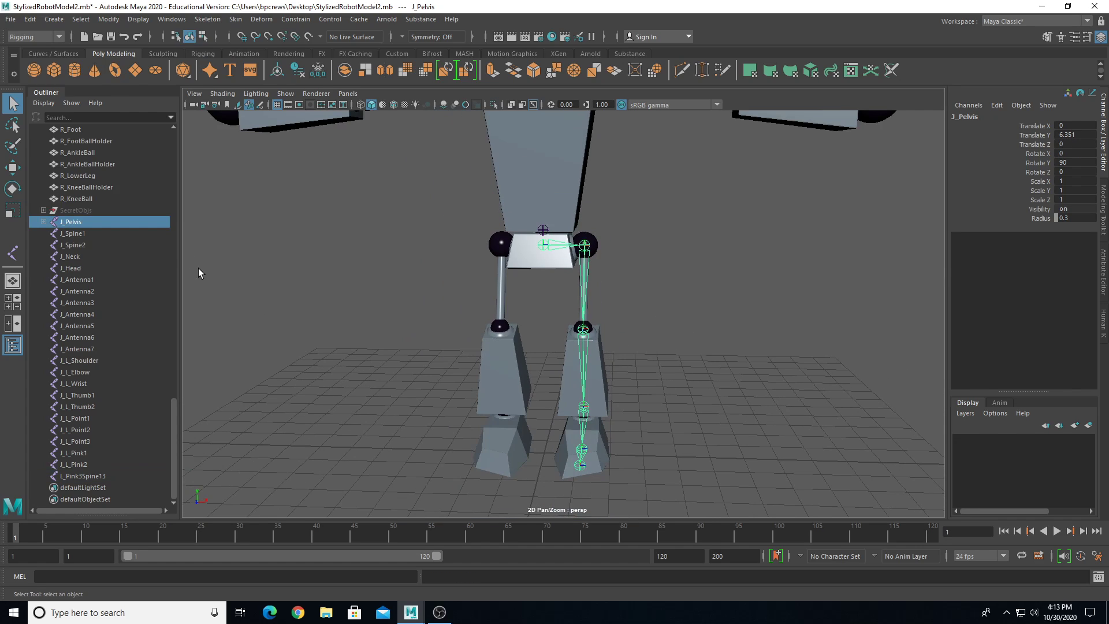
pyautogui.keyDown('shift'); pyautogui.click(44, 222); pyautogui.keyUp('shift')
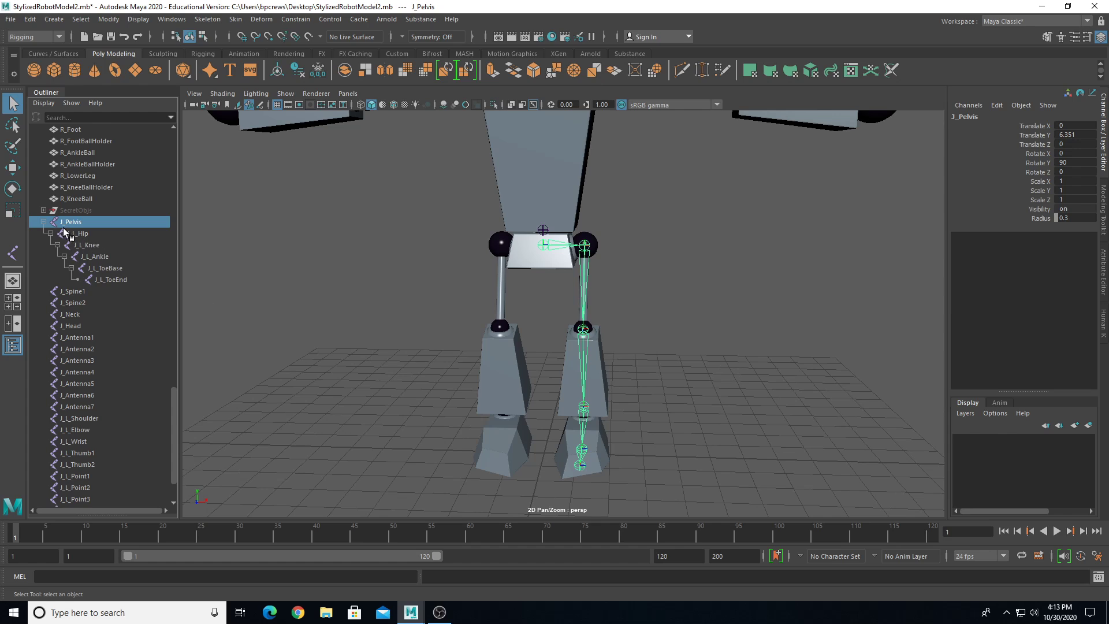
# - Parent the J_L_Thumb2 joint to J_L_Thumb1 in the left hand
pyautogui.scroll(-3, 723, 224)
pyautogui.keyDown('alt'); pyautogui.moveTo(696, 221); pyautogui.dragTo(549, 288, button='middle'); pyautogui.keyUp('alt')
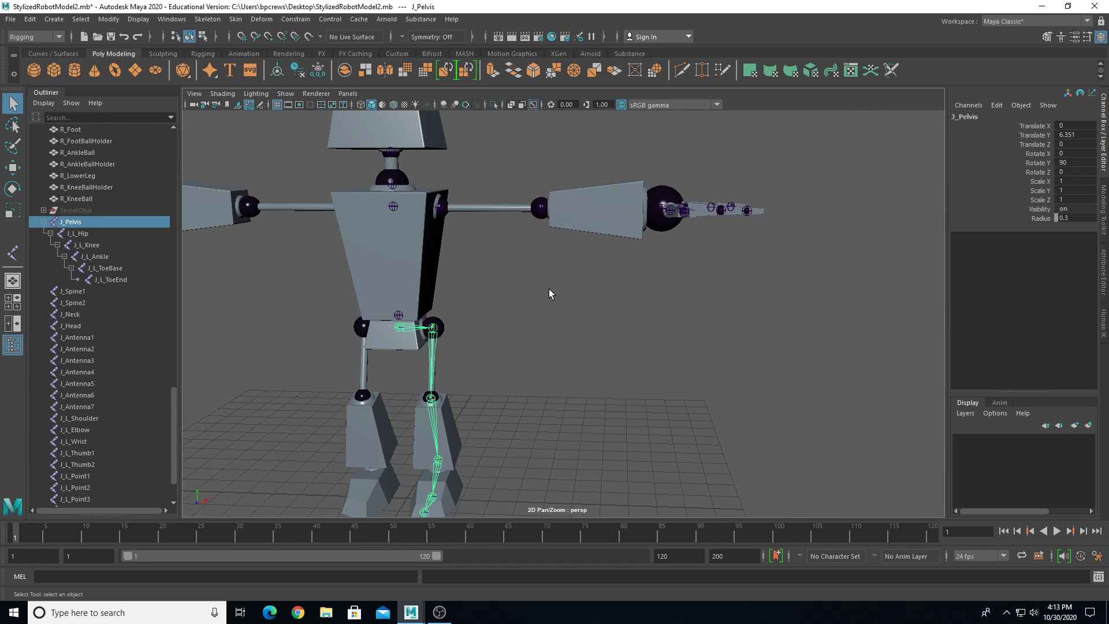
pyautogui.keyDown('alt'); pyautogui.moveTo(549, 294); pyautogui.dragTo(544, 341); pyautogui.keyUp('alt')
pyautogui.scroll(5, 503, 379)
pyautogui.keyDown('alt'); pyautogui.moveTo(502, 379); pyautogui.dragTo(434, 422, button='middle'); pyautogui.keyUp('alt')
pyautogui.scroll(4, 605, 382)
pyautogui.keyDown('alt'); pyautogui.moveTo(660, 396); pyautogui.dragTo(541, 337, button='middle'); pyautogui.keyUp('alt')
pyautogui.scroll(-3, 605, 376)
pyautogui.moveTo(521, 397); pyautogui.dragTo(522, 397)
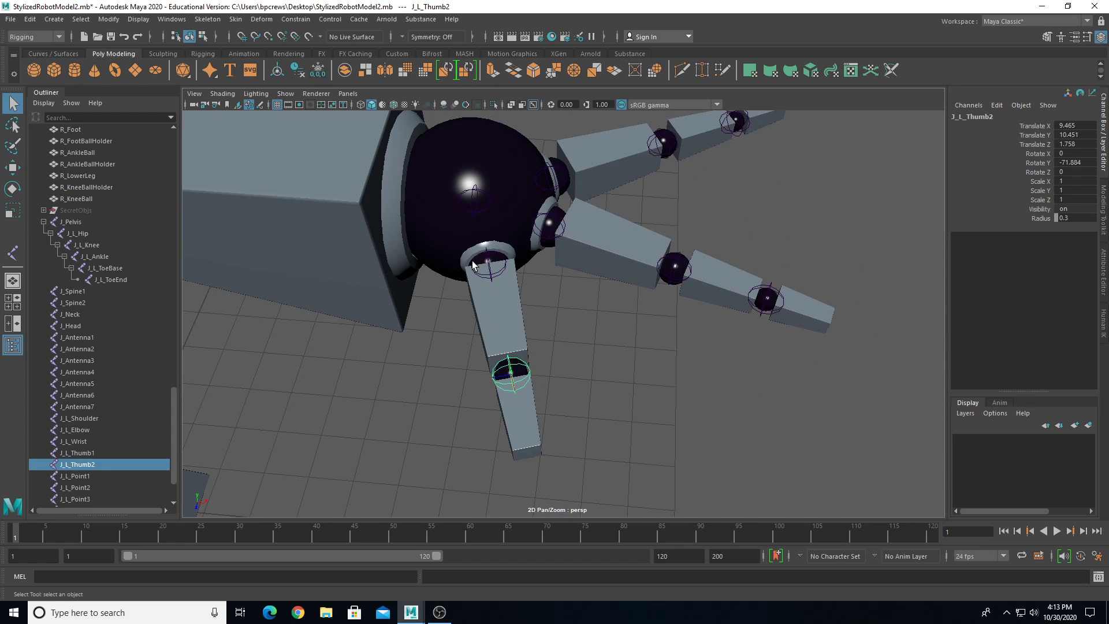
pyautogui.keyDown('shift'); pyautogui.moveTo(485, 279); pyautogui.dragTo(494, 276); pyautogui.keyUp('shift')
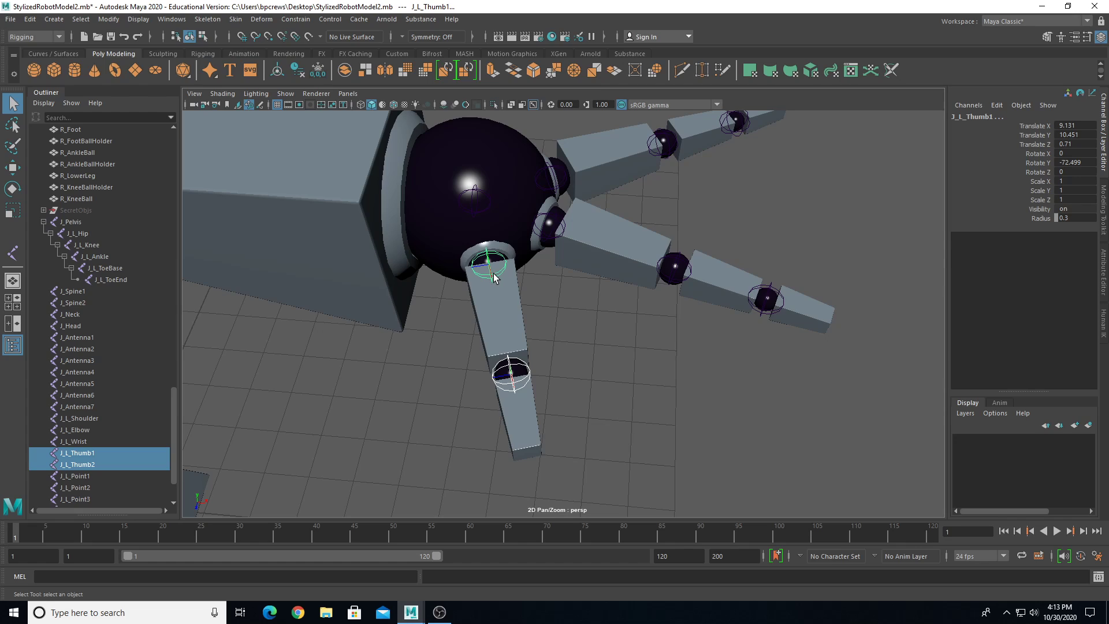
pyautogui.press('p')
# - Chain the left pointer finger by parenting J_L_Point3 to J_L_Point2 and J_L_Point2 to J_L_Point1
pyautogui.moveTo(738, 310); pyautogui.dragTo(840, 231)
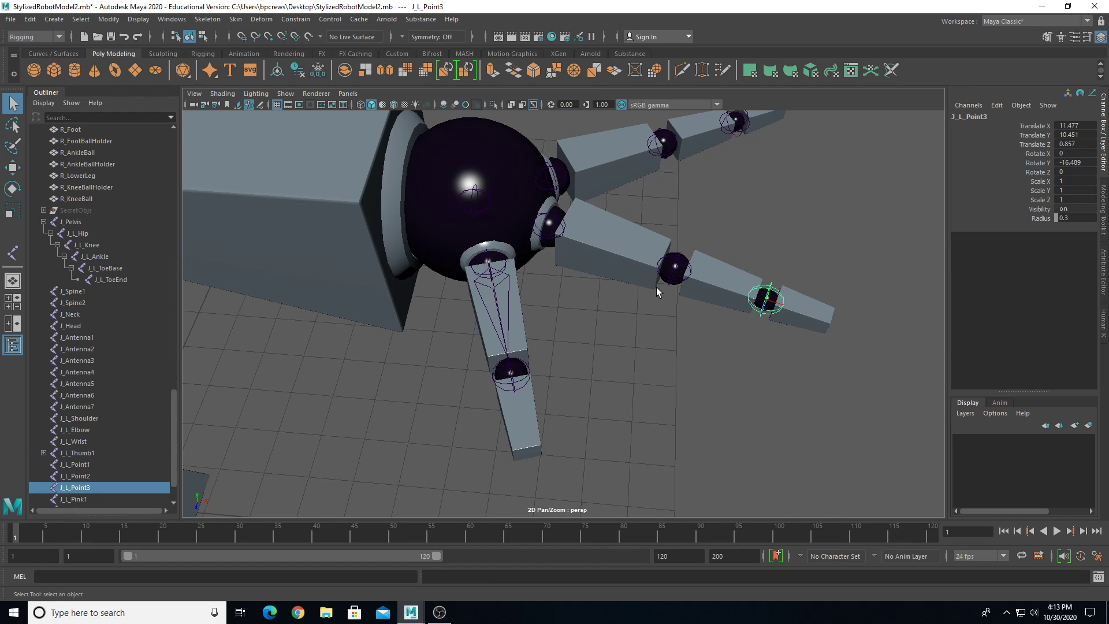
pyautogui.keyDown('shift'); pyautogui.moveTo(687, 248); pyautogui.dragTo(663, 281); pyautogui.keyUp('shift')
pyautogui.press('p')
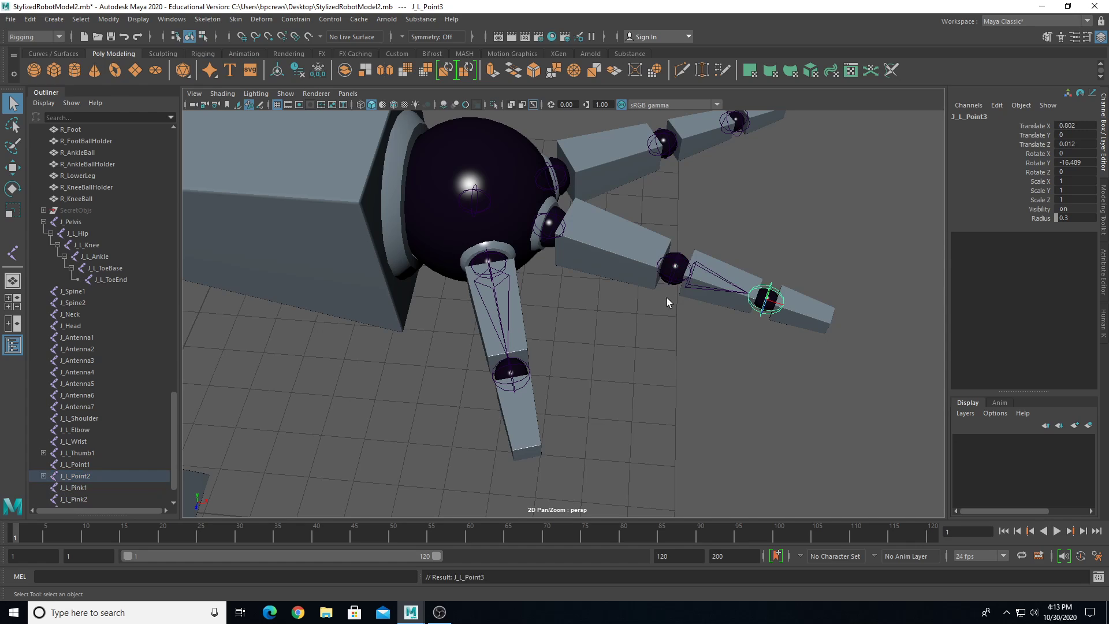
pyautogui.keyDown('shift'); pyautogui.moveTo(549, 255); pyautogui.dragTo(558, 231); pyautogui.keyUp('shift')
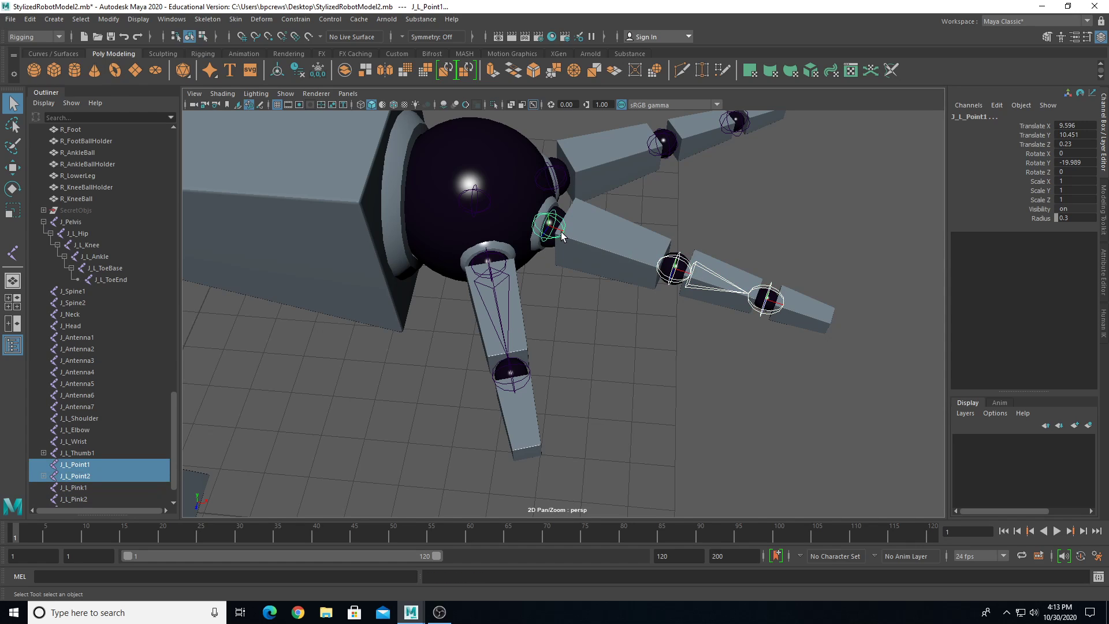
pyautogui.press('p')
# - Chain the left pinky by parenting L_Pink3Spine13 to J_L_Pink2 and J_L_Pink2 to J_L_Pink1
pyautogui.keyDown('alt'); pyautogui.moveTo(645, 207); pyautogui.dragTo(632, 280); pyautogui.keyUp('alt')
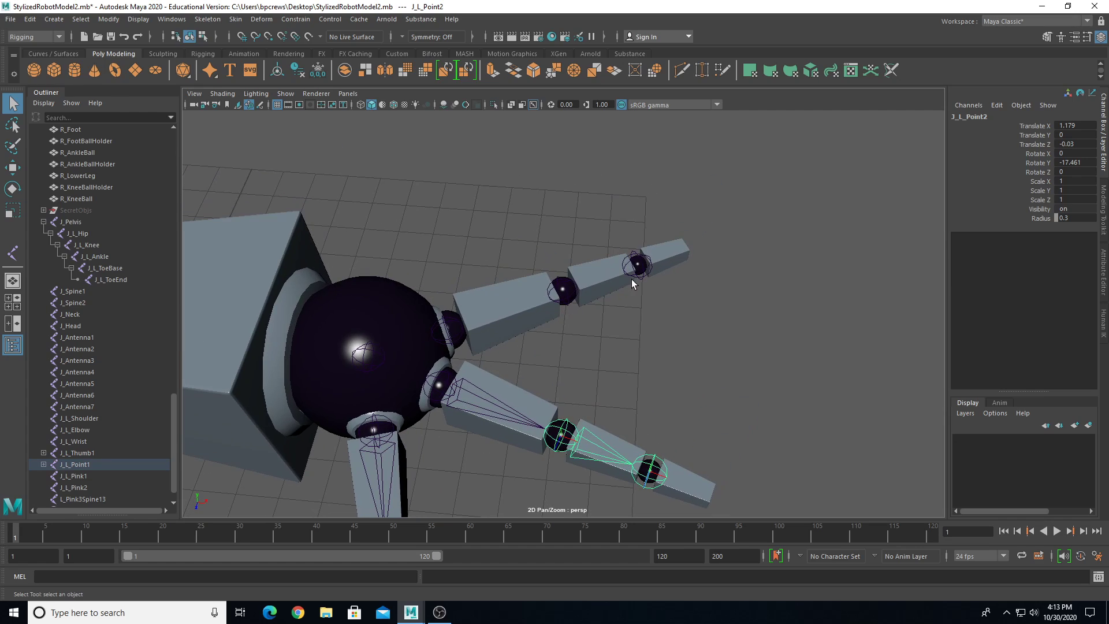
pyautogui.click(638, 265)
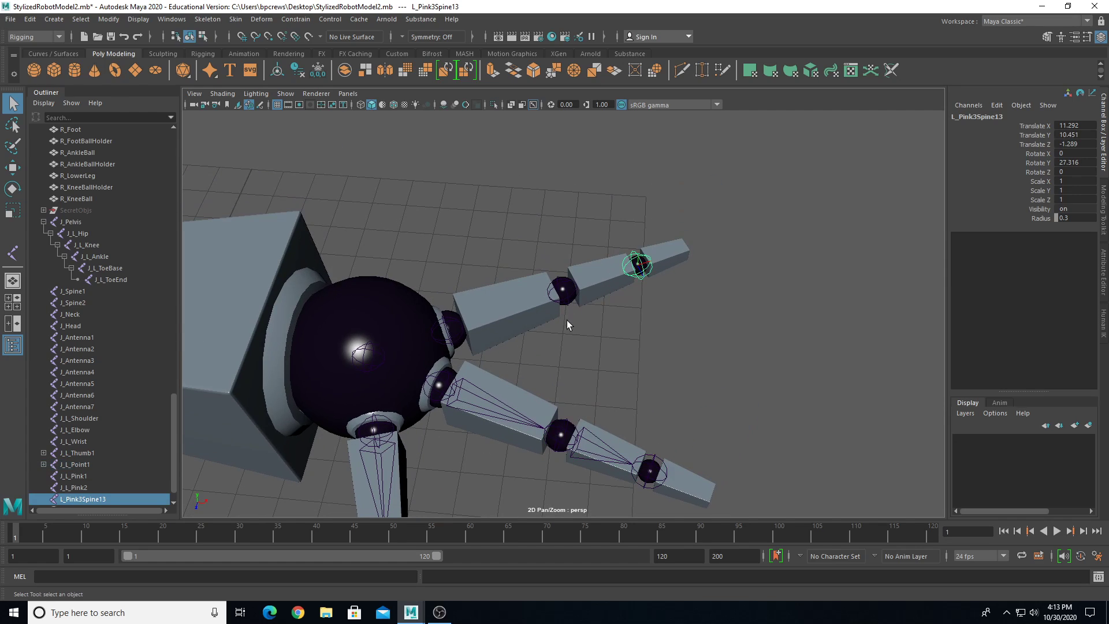
pyautogui.keyDown('shift'); pyautogui.click(562, 291); pyautogui.keyUp('shift')
pyautogui.press('p')
pyautogui.click(563, 295)
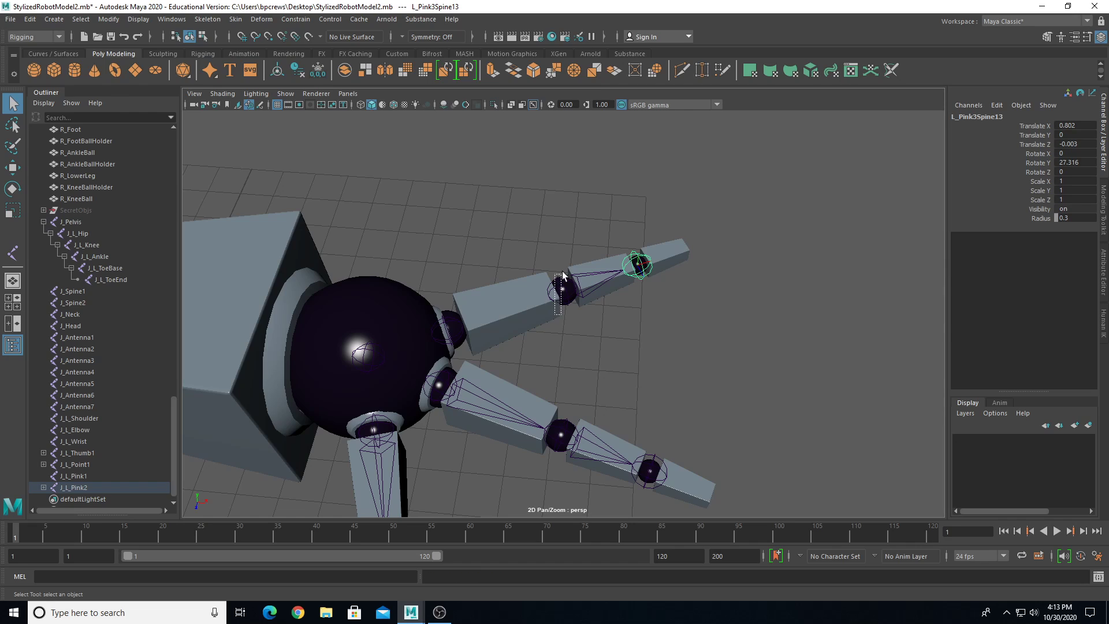
pyautogui.keyDown('shift'); pyautogui.click(444, 332); pyautogui.keyUp('shift')
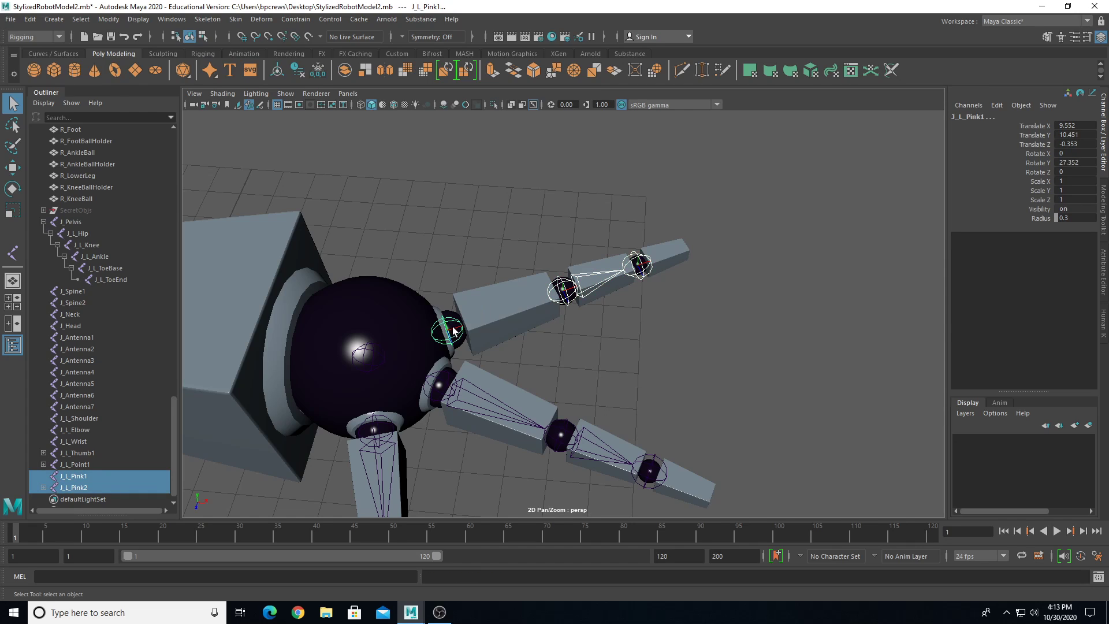
pyautogui.press('p')
# - Parent J_L_Pink1, J_L_Point1 and J_L_Thumb1 to the J_L_Wrist joint and expand the wrist hierarchy to check it
pyautogui.click(448, 327)
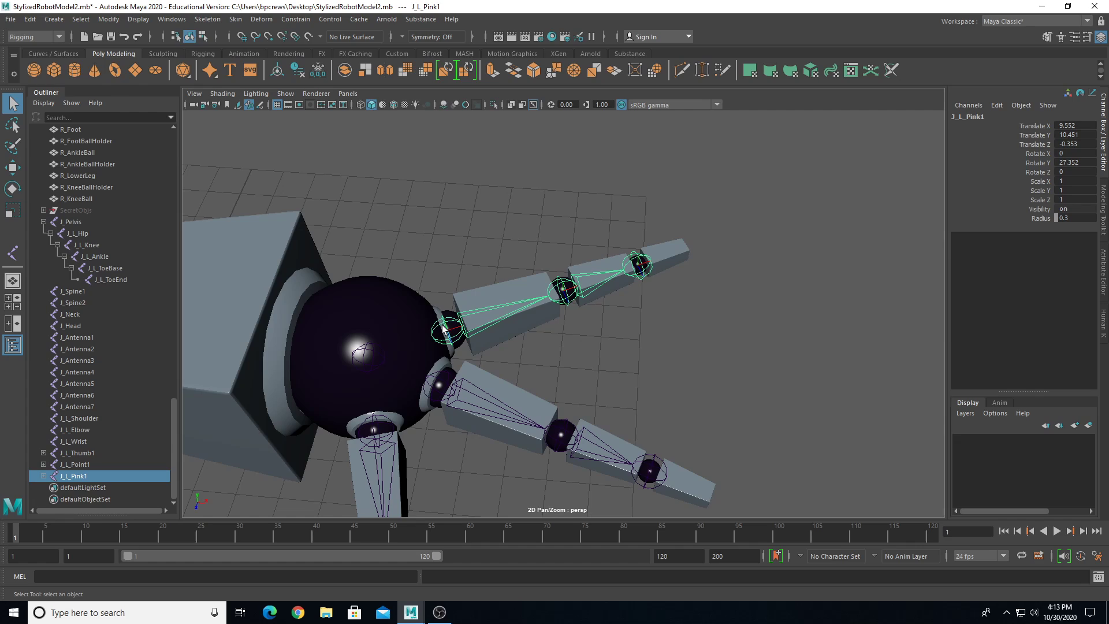
pyautogui.keyDown('alt'); pyautogui.moveTo(448, 326); pyautogui.dragTo(506, 293, button='middle'); pyautogui.keyUp('alt')
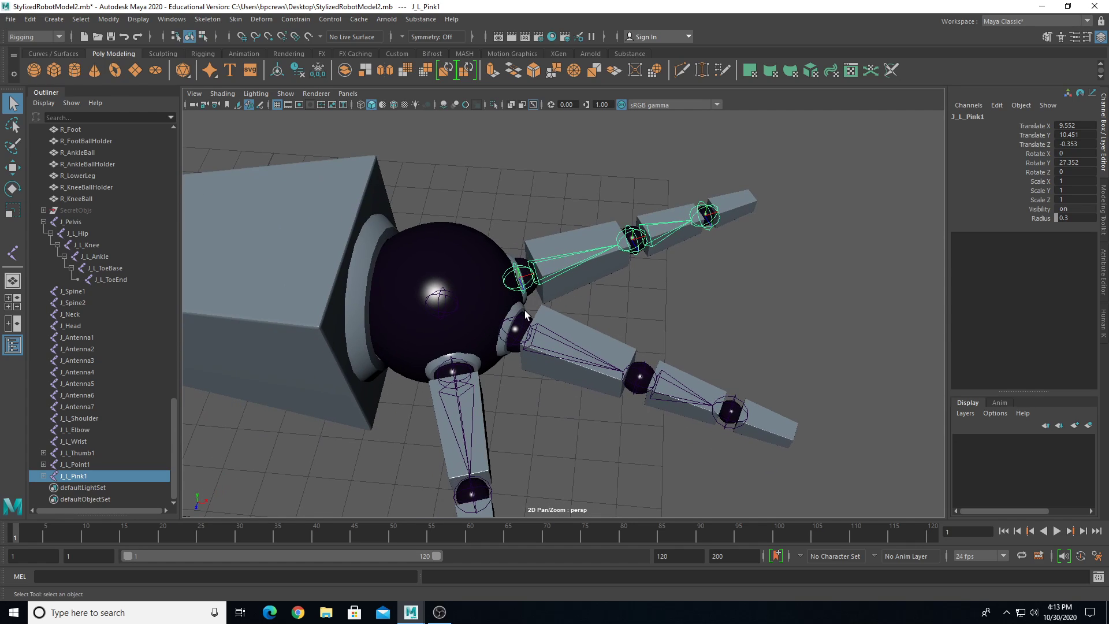
pyautogui.keyDown('shift'); pyautogui.click(518, 321); pyautogui.keyUp('shift')
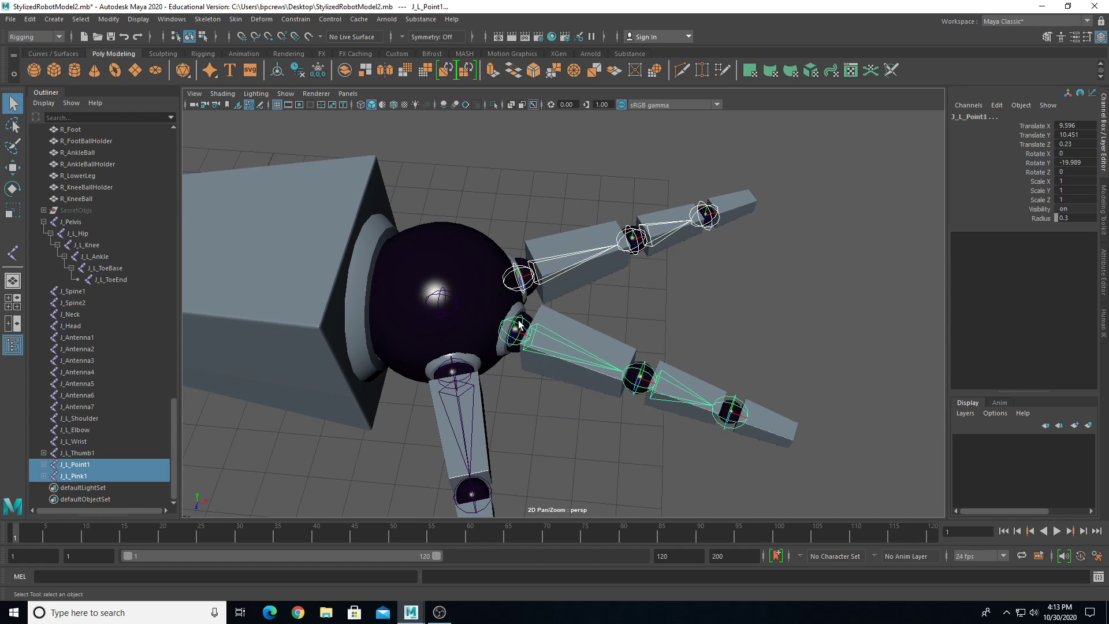
pyautogui.keyDown('shift'); pyautogui.click(453, 370); pyautogui.keyUp('shift')
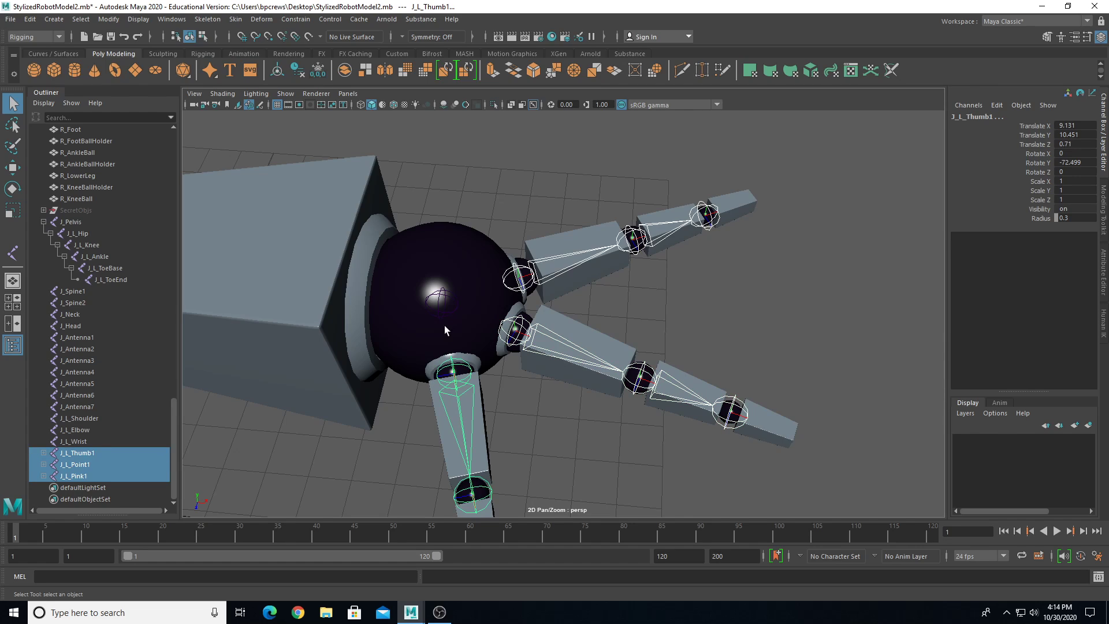
pyautogui.keyDown('shift'); pyautogui.click(448, 303); pyautogui.keyUp('shift')
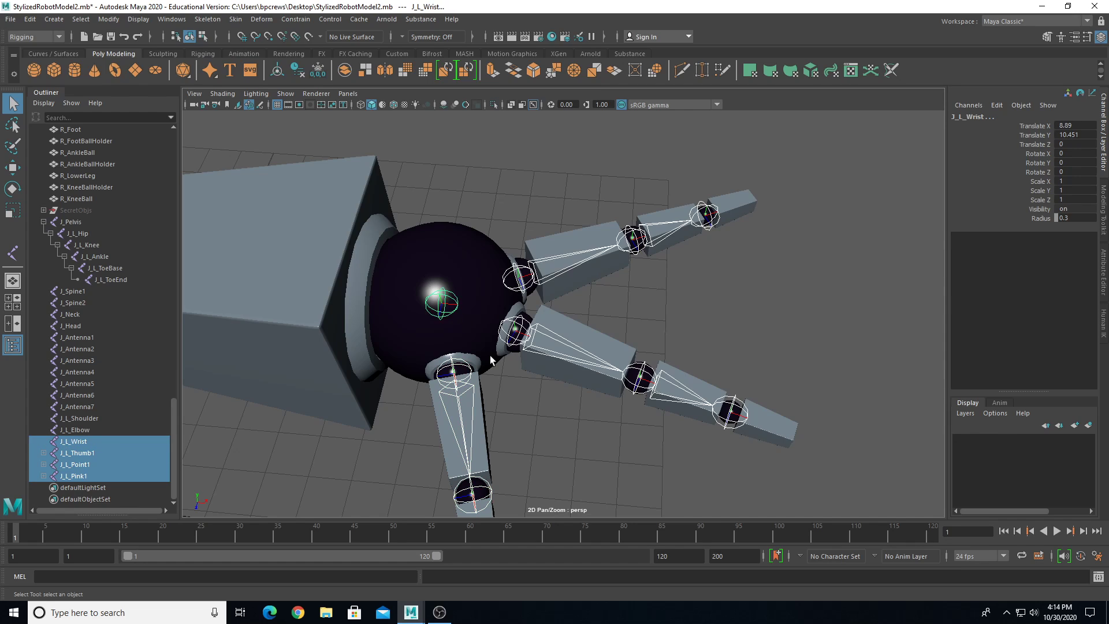
pyautogui.press('p')
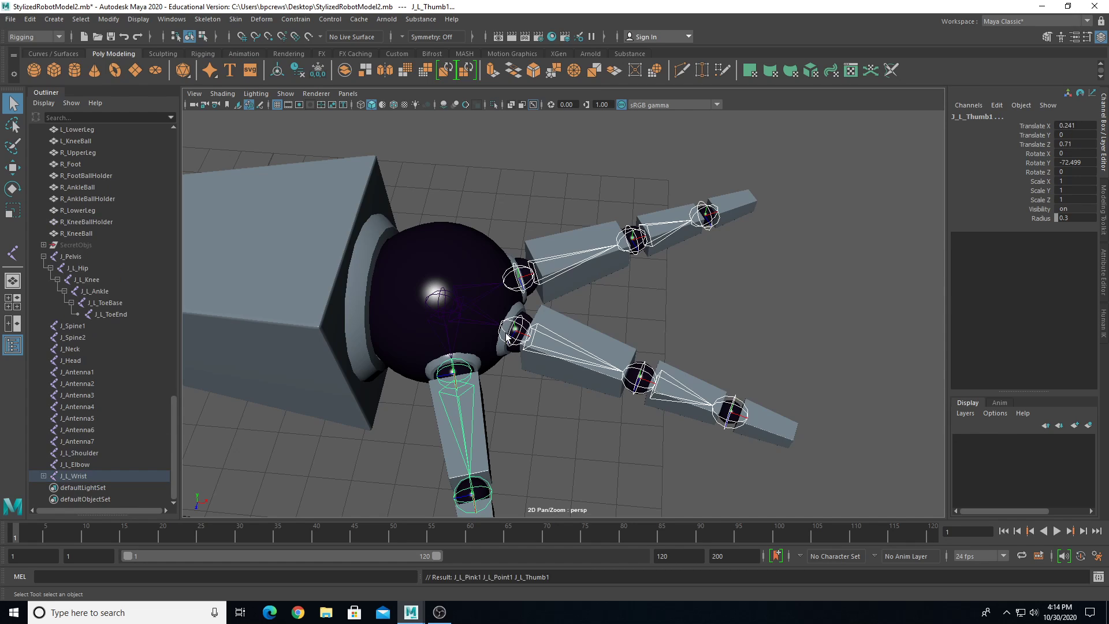
pyautogui.click(43, 475)
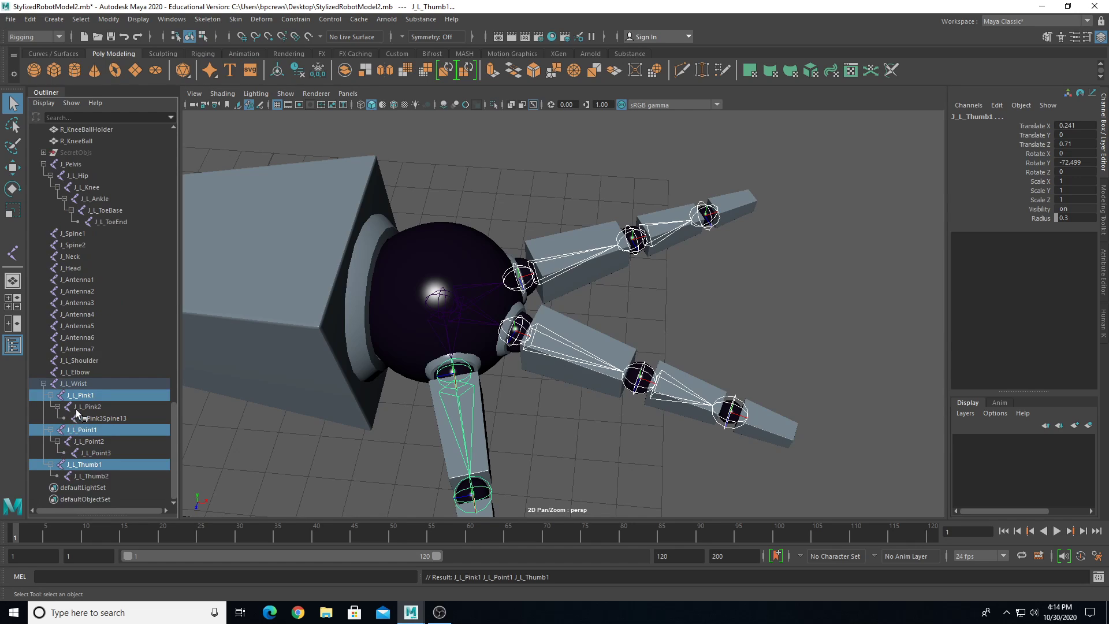
pyautogui.click(77, 385)
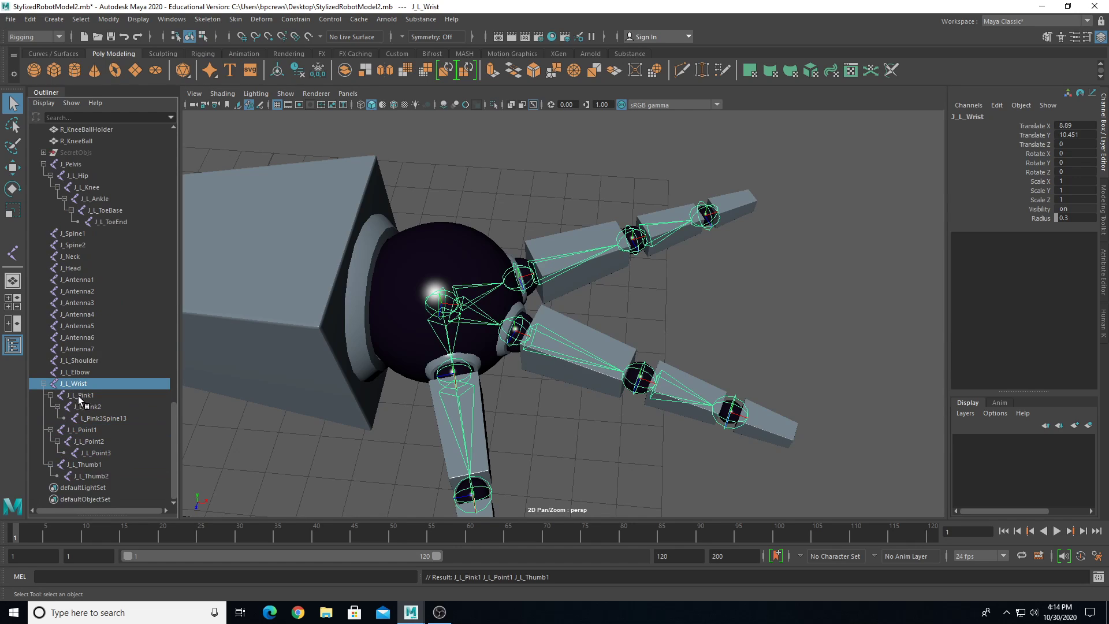
# - Parent the J_L_Wrist joint, with its finger chains, to the J_L_Elbow joint
pyautogui.scroll(-5, 389, 404)
pyautogui.keyDown('alt'); pyautogui.moveTo(390, 404); pyautogui.dragTo(549, 387, button='middle'); pyautogui.keyUp('alt')
pyautogui.scroll(5, 549, 387)
pyautogui.scroll(-4, 480, 307)
pyautogui.keyDown('shift'); pyautogui.moveTo(474, 226); pyautogui.dragTo(554, 282); pyautogui.keyUp('shift')
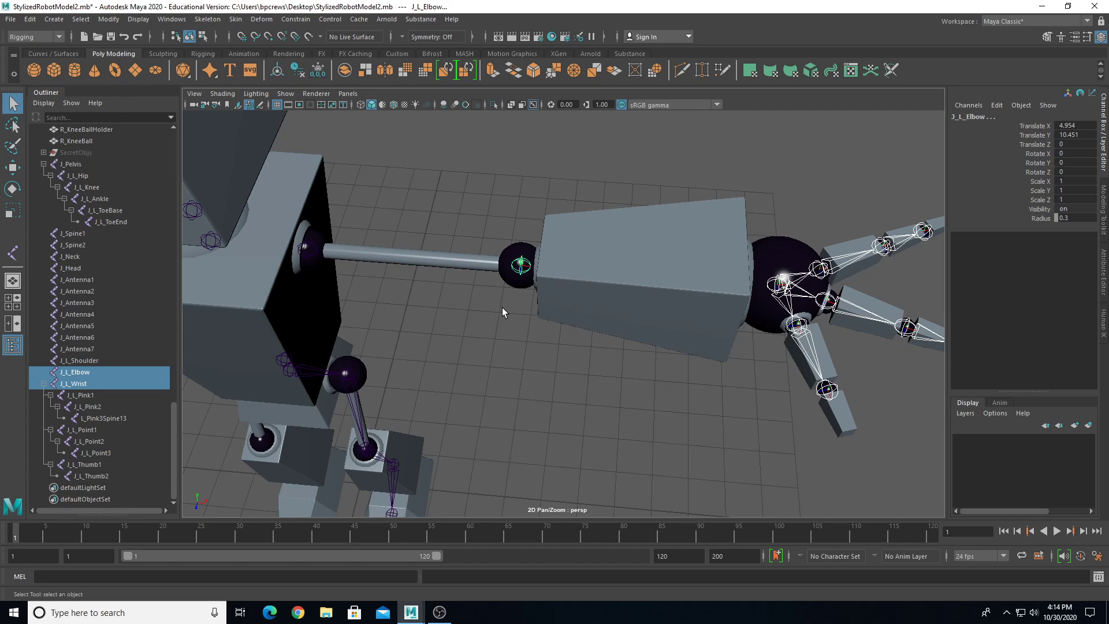
pyautogui.press('p')
# - Parent the J_L_Elbow joint to the J_L_Shoulder joint
pyautogui.moveTo(476, 233); pyautogui.dragTo(543, 291)
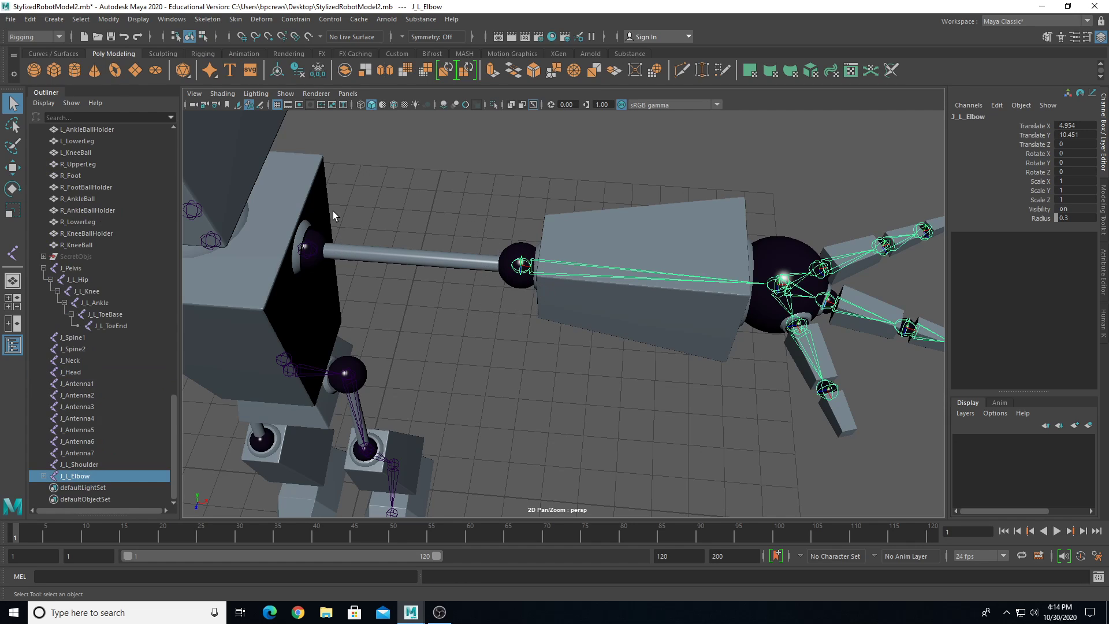
pyautogui.moveTo(337, 216)
pyautogui.keyDown('shift'); pyautogui.mouseDown()
pyautogui.moveTo(278, 276)
pyautogui.moveTo(416, 317)
pyautogui.moveTo(462, 288)
pyautogui.mouseUp(); pyautogui.keyUp('shift')
pyautogui.press('p')
# - Start the antenna chain from its tip by parenting J_Antenna7 to J_Antenna6 and J_Antenna6 to J_Antenna5
pyautogui.scroll(-2, 309, 276)
pyautogui.moveTo(494, 188); pyautogui.dragTo(349, 342)
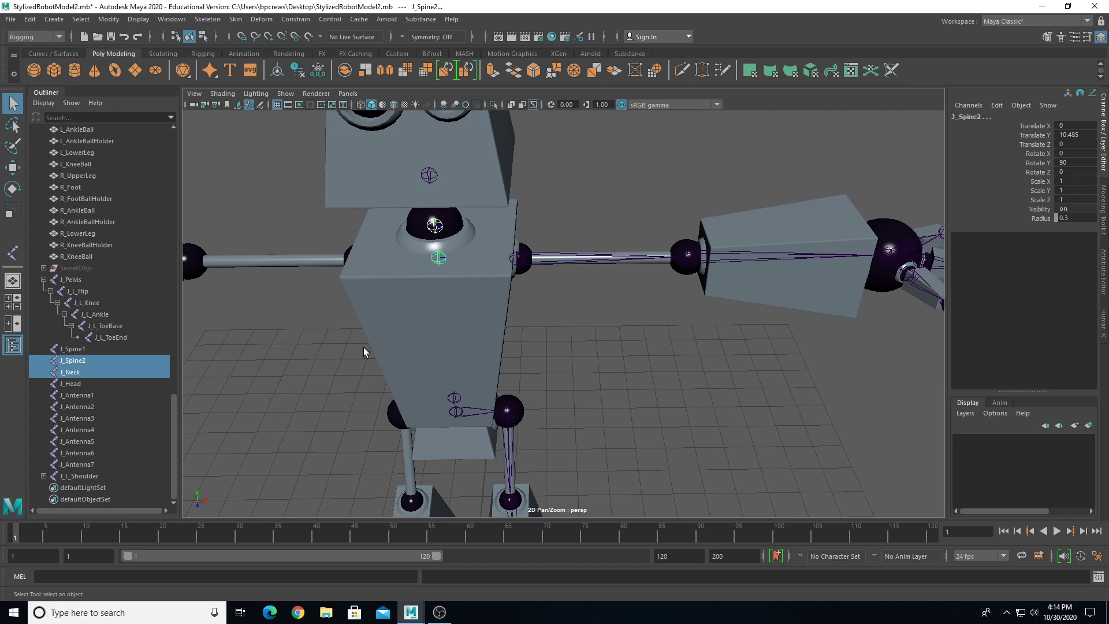
pyautogui.keyDown('alt'); pyautogui.moveTo(480, 273); pyautogui.dragTo(462, 327); pyautogui.keyUp('alt')
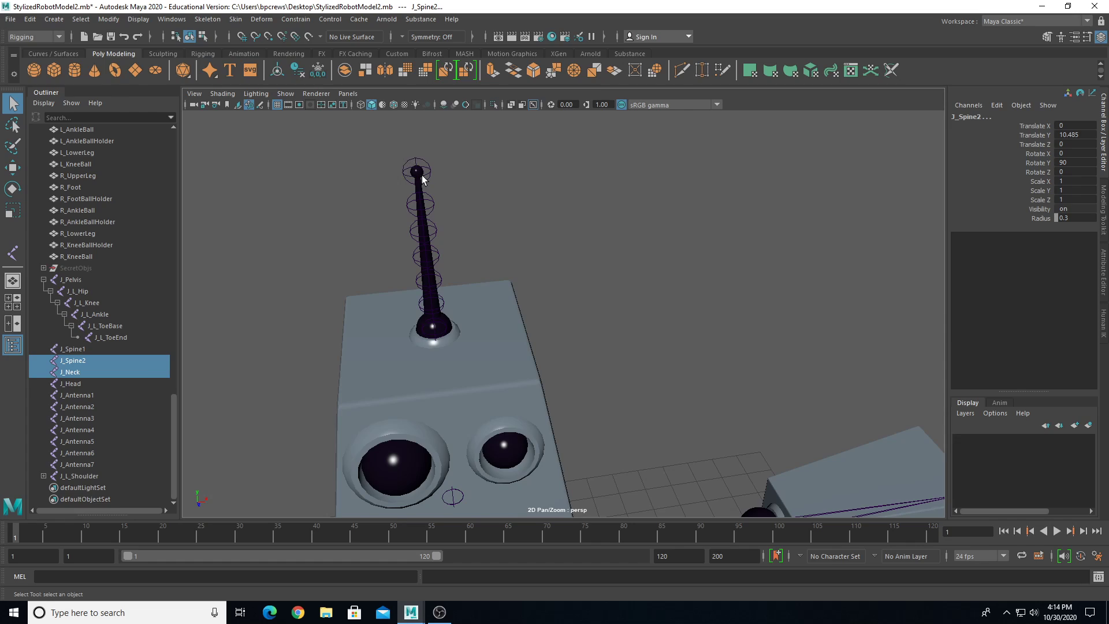
pyautogui.click(417, 171)
pyautogui.keyDown('shift'); pyautogui.moveTo(425, 210); pyautogui.dragTo(425, 211); pyautogui.keyUp('shift')
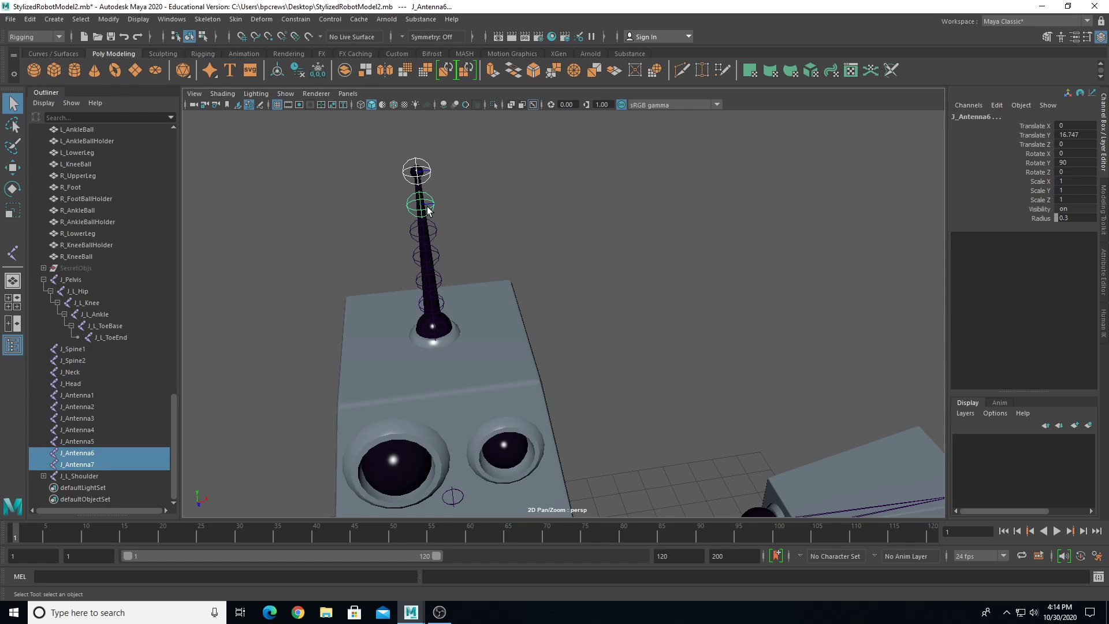
pyautogui.press('p')
pyautogui.click(424, 208)
pyautogui.keyDown('shift'); pyautogui.click(430, 231); pyautogui.keyUp('shift')
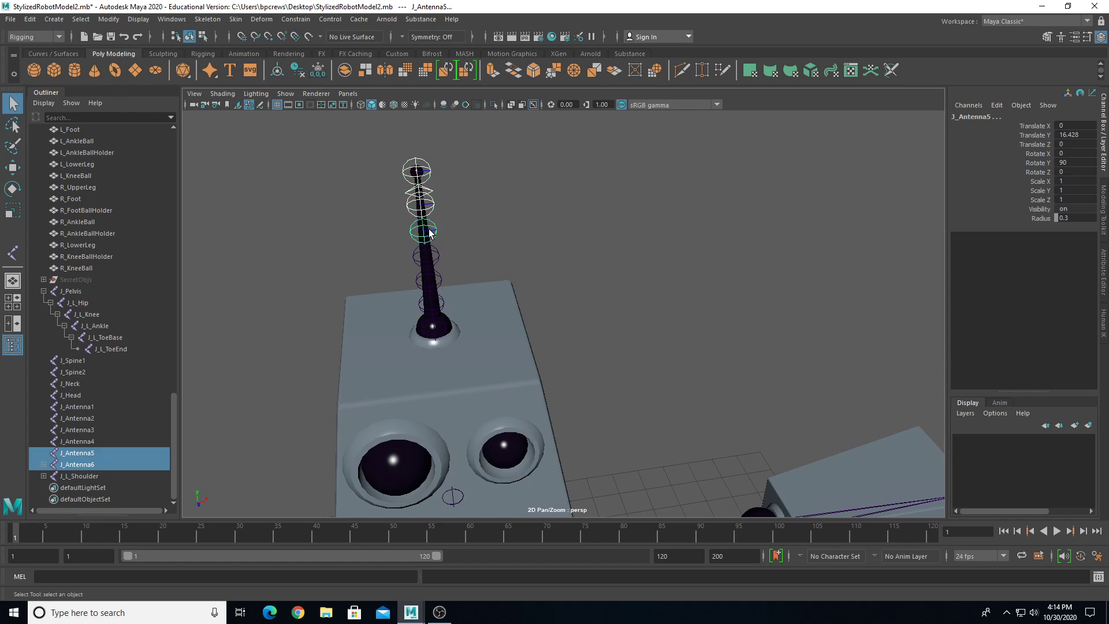
pyautogui.press('p')
# - Continue the antenna chain by parenting J_Antenna5 to J_Antenna4 and J_Antenna4 to J_Antenna3
pyautogui.click(431, 231)
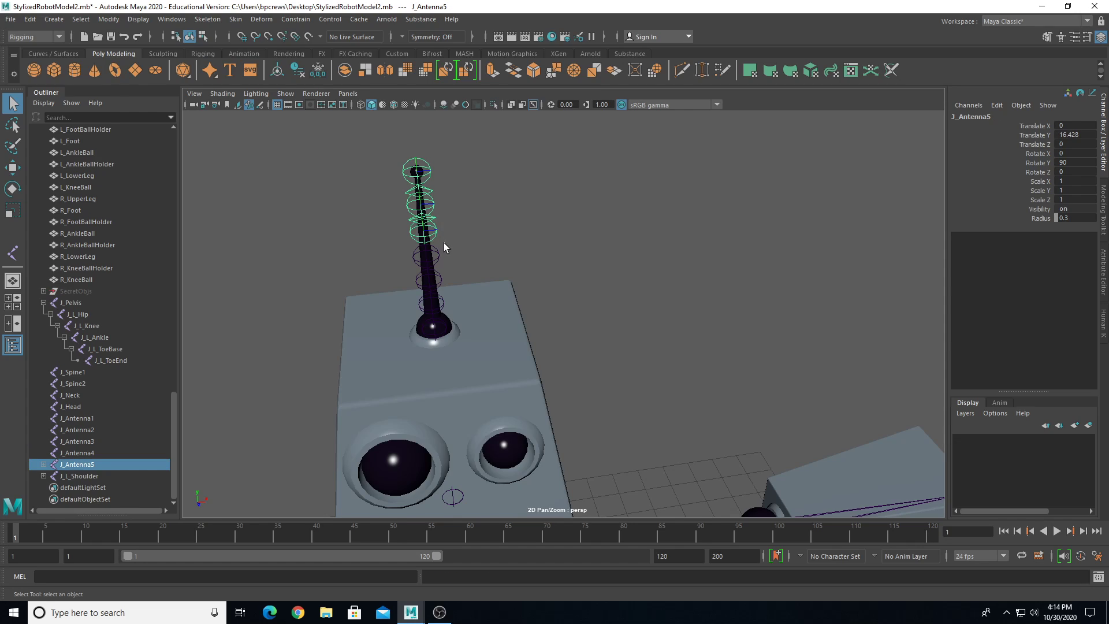
pyautogui.keyDown('shift'); pyautogui.click(443, 242); pyautogui.keyUp('shift')
pyautogui.press('p')
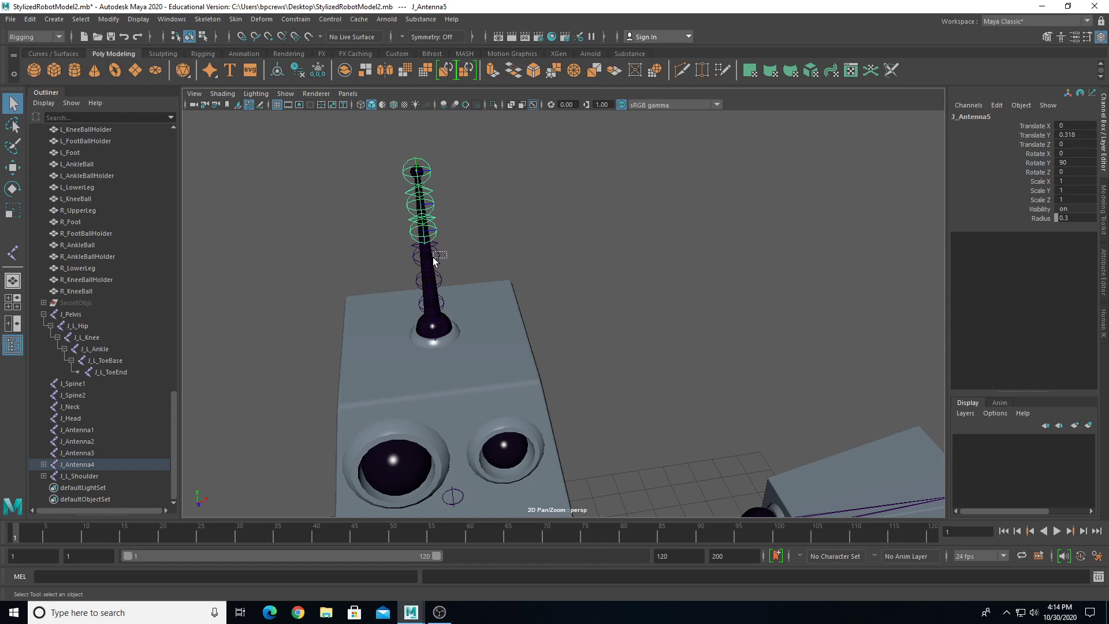
pyautogui.click(432, 257)
pyautogui.keyDown('shift'); pyautogui.click(445, 280); pyautogui.keyUp('shift')
pyautogui.press('p')
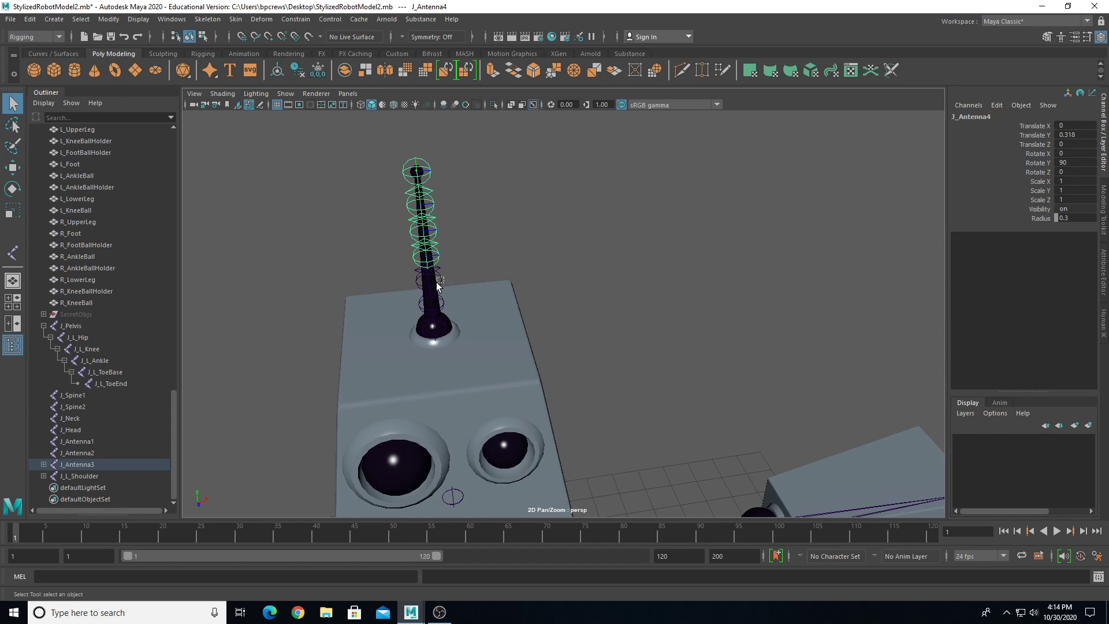
# - Complete the antenna chain by parenting J_Antenna3 to J_Antenna2 and J_Antenna2 to J_Antenna1 at the antenna's base
pyautogui.click(446, 279)
pyautogui.keyDown('shift'); pyautogui.click(438, 303); pyautogui.keyUp('shift')
pyautogui.press('p')
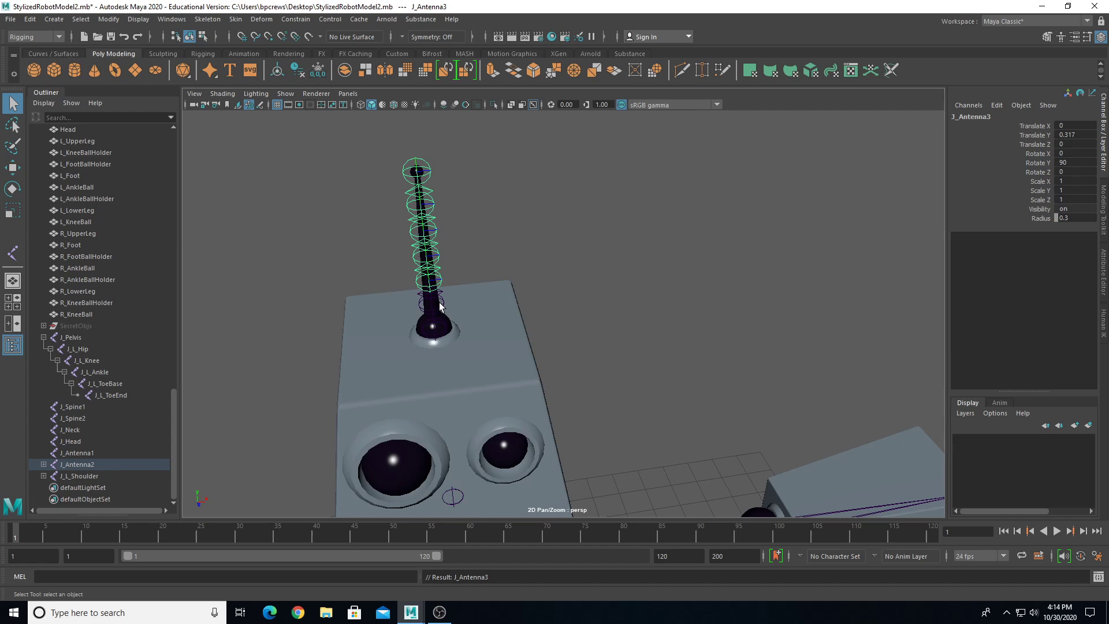
pyautogui.click(448, 311)
pyautogui.keyDown('shift'); pyautogui.click(448, 332); pyautogui.keyUp('shift')
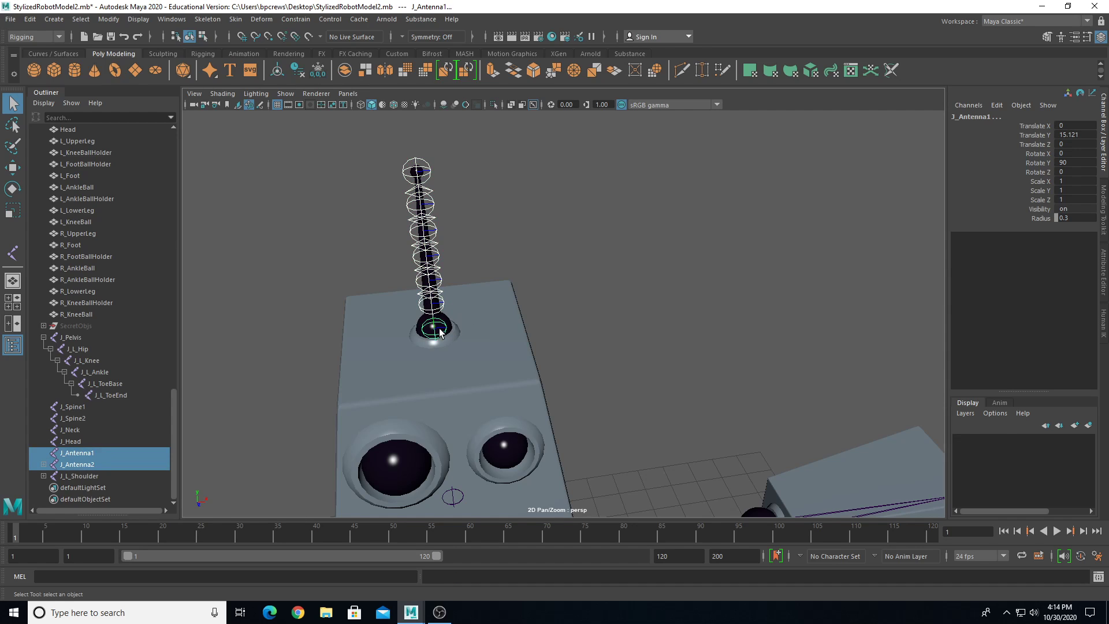
pyautogui.keyDown('alt'); pyautogui.moveTo(448, 332); pyautogui.dragTo(466, 277); pyautogui.keyUp('alt')
pyautogui.press('f')
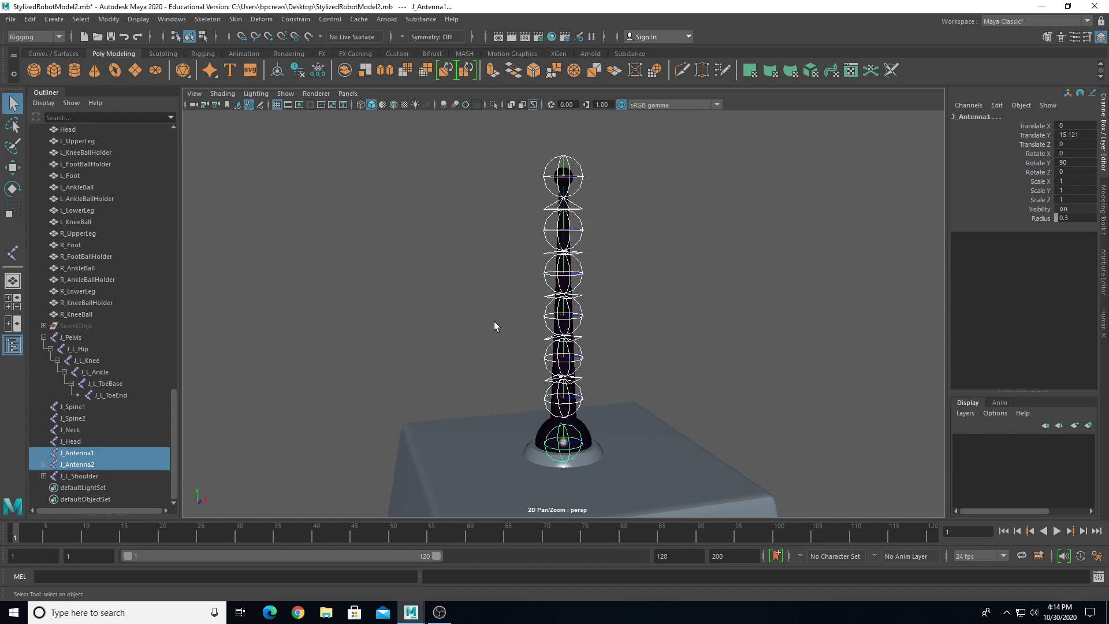
pyautogui.press('p')
# - Parent the J_Antenna1 joint, with the whole antenna chain, to the J_Head joint
pyautogui.scroll(-5, 514, 310)
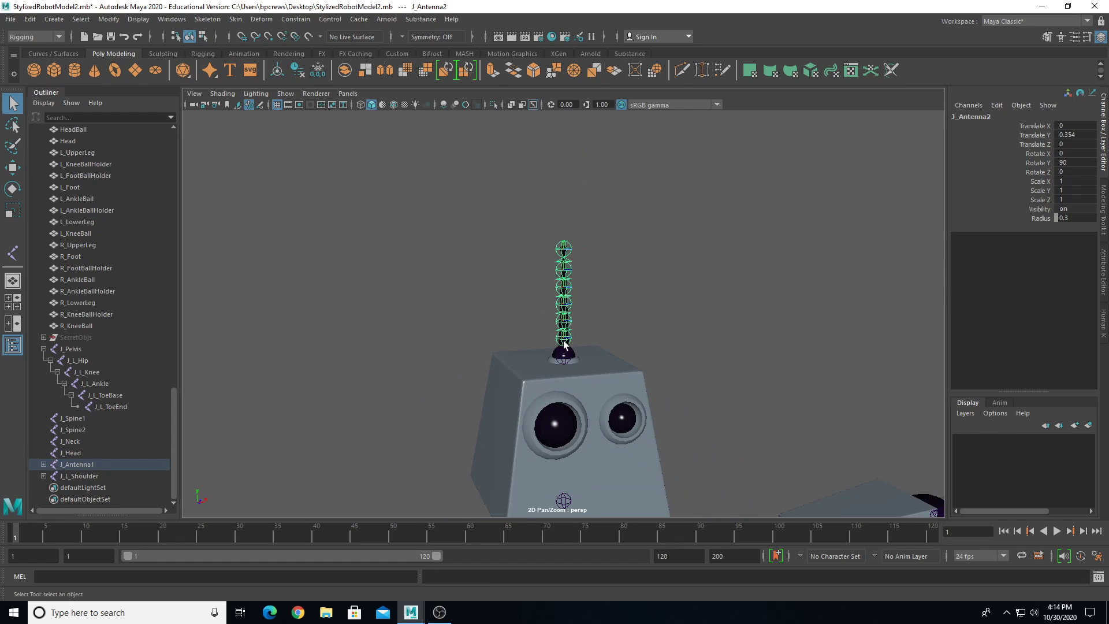
pyautogui.click(567, 356)
pyautogui.keyDown('alt'); pyautogui.moveTo(567, 356); pyautogui.dragTo(557, 302, button='middle'); pyautogui.keyUp('alt')
pyautogui.keyDown('alt'); pyautogui.moveTo(557, 302); pyautogui.dragTo(566, 303); pyautogui.keyUp('alt')
pyautogui.keyDown('alt'); pyautogui.moveTo(566, 303); pyautogui.dragTo(542, 193, button='middle'); pyautogui.keyUp('alt')
pyautogui.keyDown('shift'); pyautogui.click(541, 355); pyautogui.keyUp('shift')
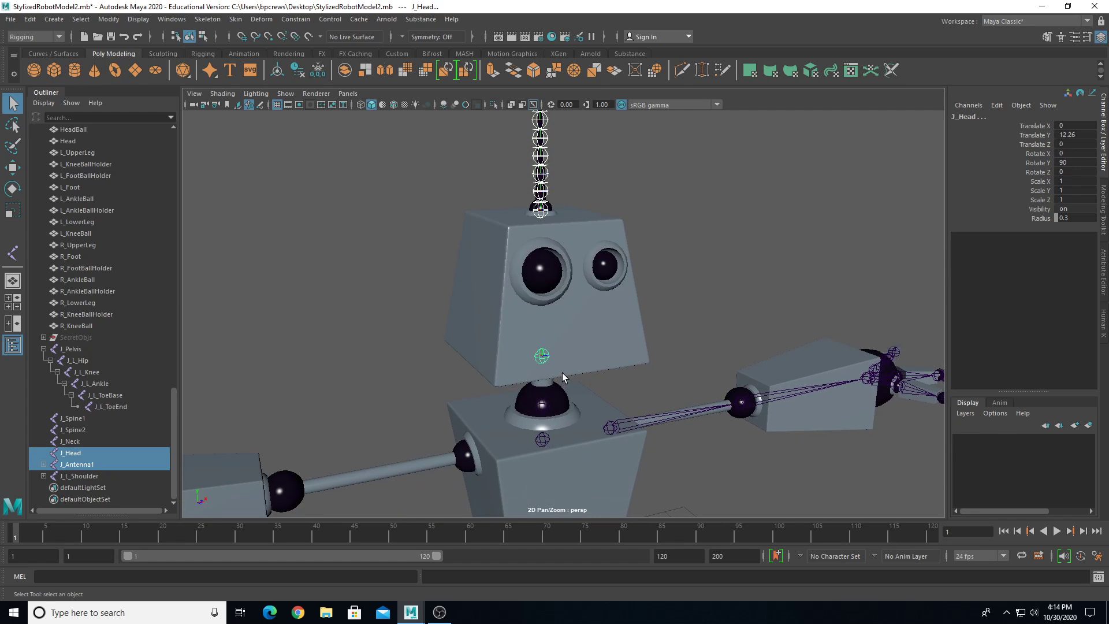
pyautogui.press('p')
# - Parent the J_Head joint to J_Neck and the J_Neck joint to J_Spine2
pyautogui.moveTo(512, 337); pyautogui.dragTo(567, 375)
pyautogui.keyDown('alt'); pyautogui.moveTo(530, 408); pyautogui.dragTo(526, 313, button='middle'); pyautogui.keyUp('alt')
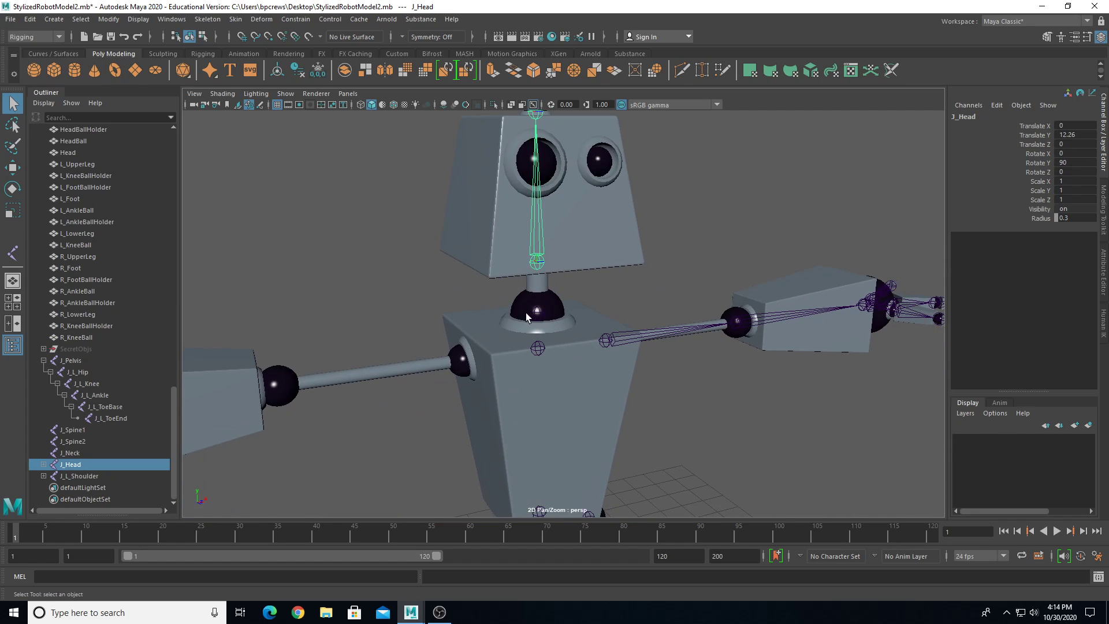
pyautogui.keyDown('shift'); pyautogui.moveTo(549, 359); pyautogui.dragTo(549, 359); pyautogui.keyUp('shift')
pyautogui.moveTo(495, 225); pyautogui.dragTo(590, 283)
pyautogui.keyDown('shift'); pyautogui.moveTo(511, 293); pyautogui.dragTo(526, 345); pyautogui.keyUp('shift')
pyautogui.press('p')
pyautogui.keyDown('shift'); pyautogui.click(536, 348); pyautogui.keyUp('shift')
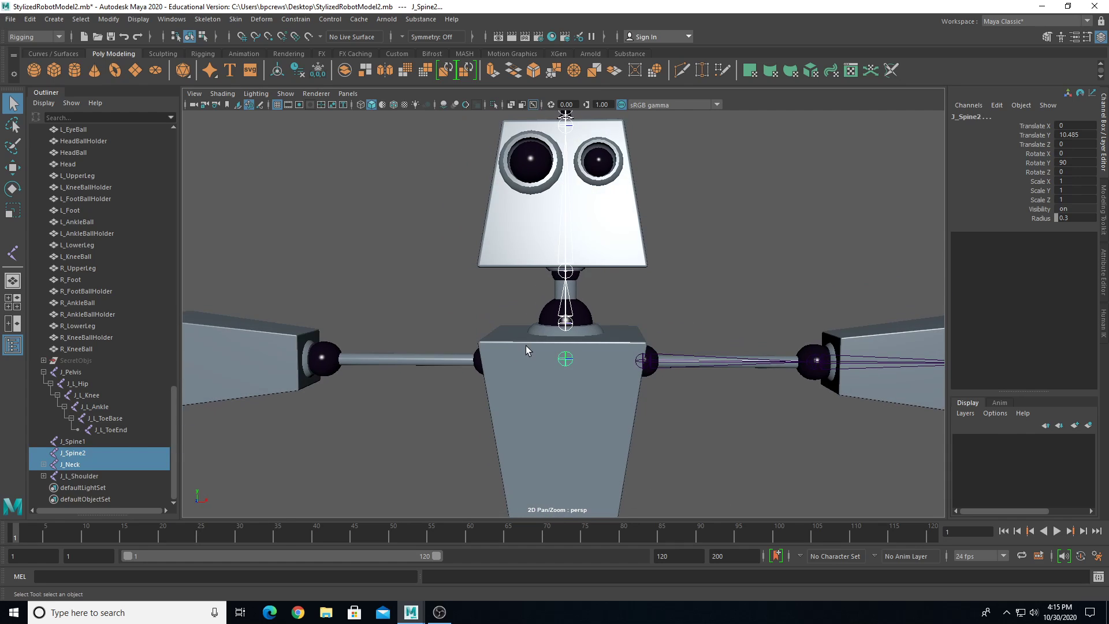
pyautogui.press('p')
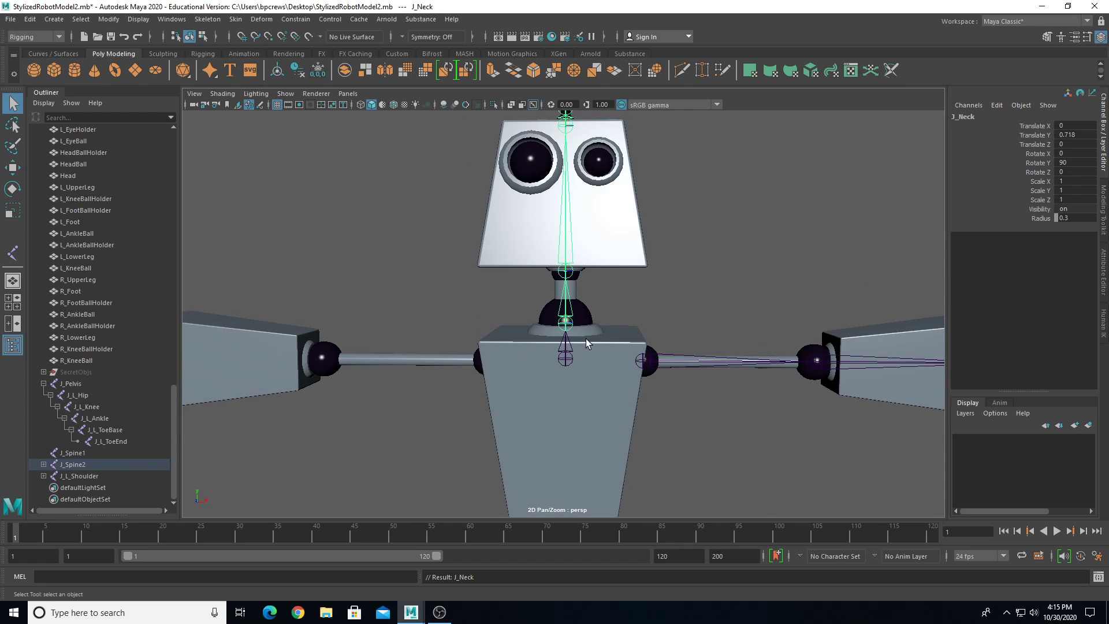
# - Parent the J_L_Shoulder joint, with the whole left arm chain, to the J_Spine2 joint
pyautogui.keyDown('alt'); pyautogui.moveTo(630, 341); pyautogui.dragTo(607, 298, button='middle'); pyautogui.keyUp('alt')
pyautogui.moveTo(606, 298); pyautogui.dragTo(621, 321)
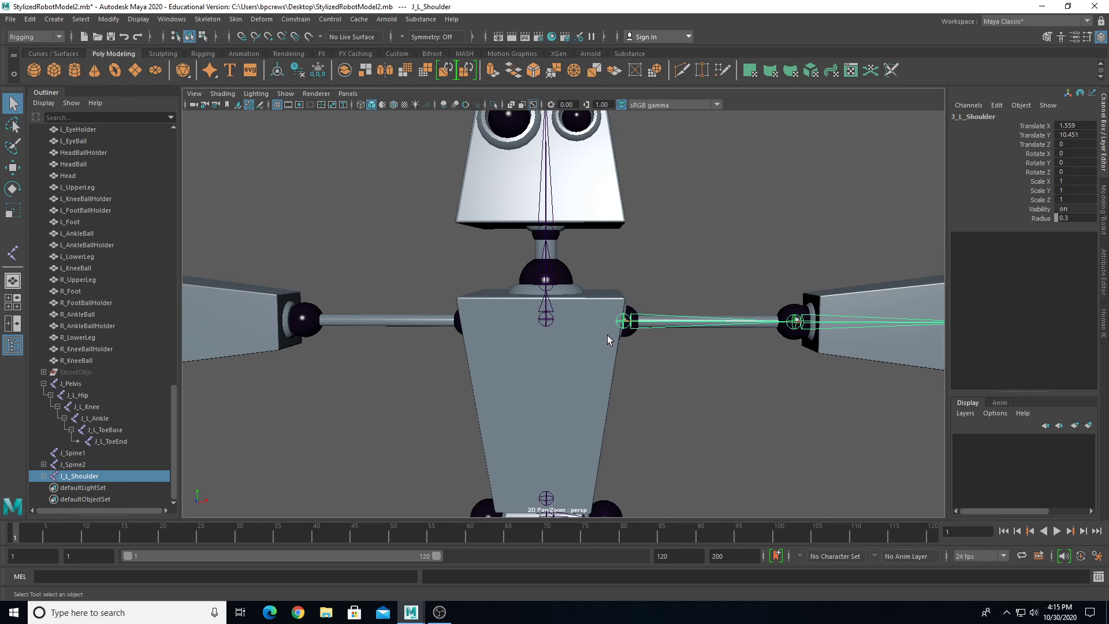
pyautogui.keyDown('shift'); pyautogui.click(547, 322); pyautogui.keyUp('shift')
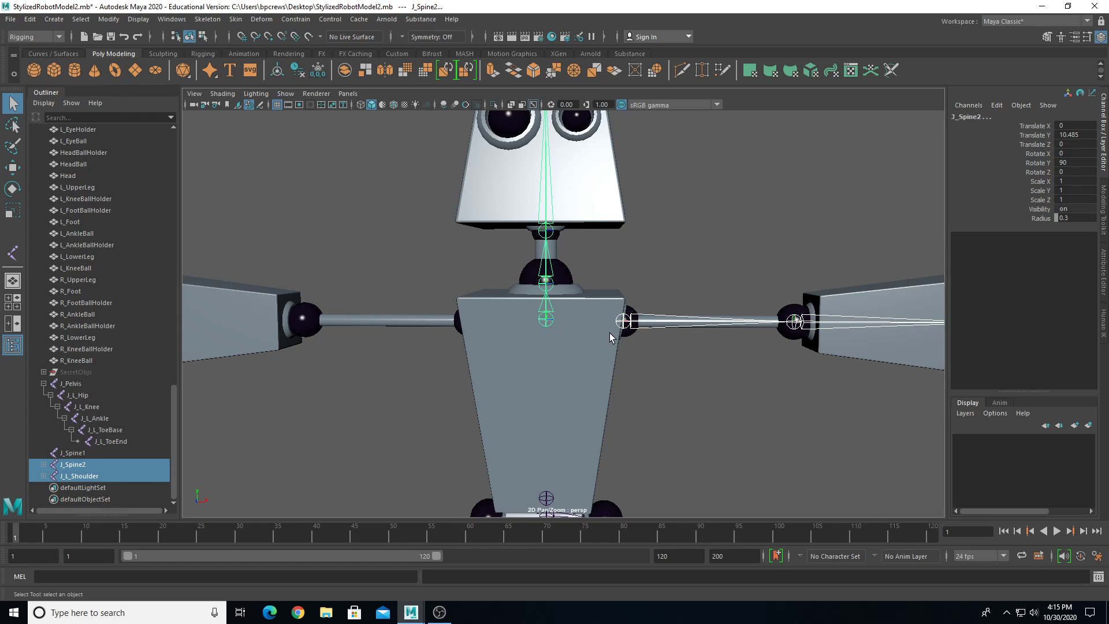
pyautogui.press('p')
pyautogui.scroll(-5, 543, 328)
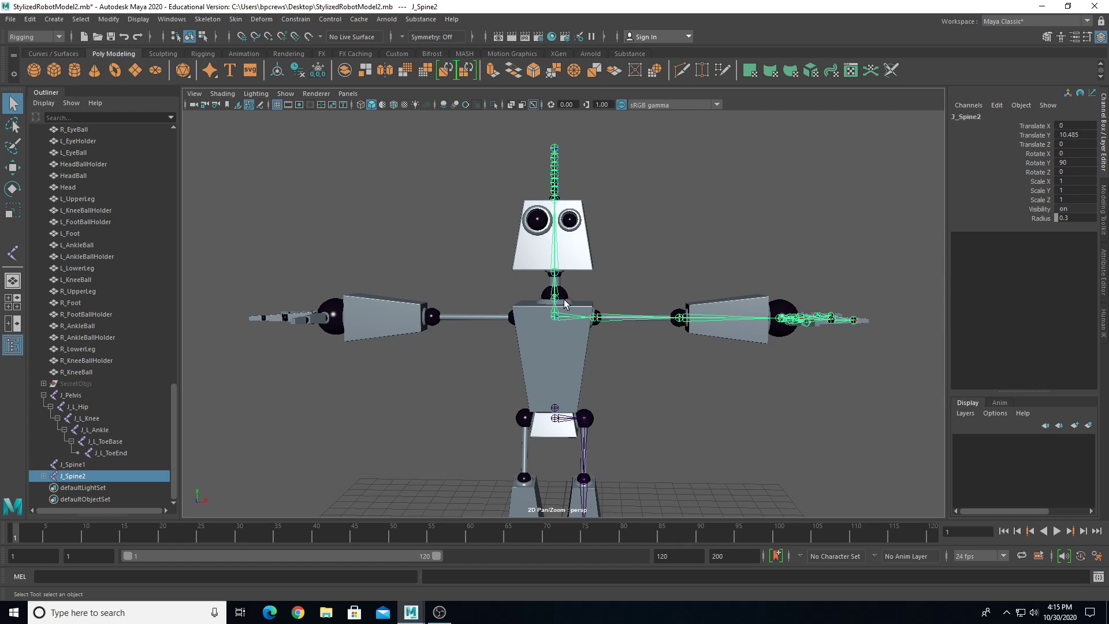
# - Parent the J_Spine2 joint to J_Spine1 and the J_Spine1 joint to J_Pelvis
pyautogui.scroll(8, 553, 367)
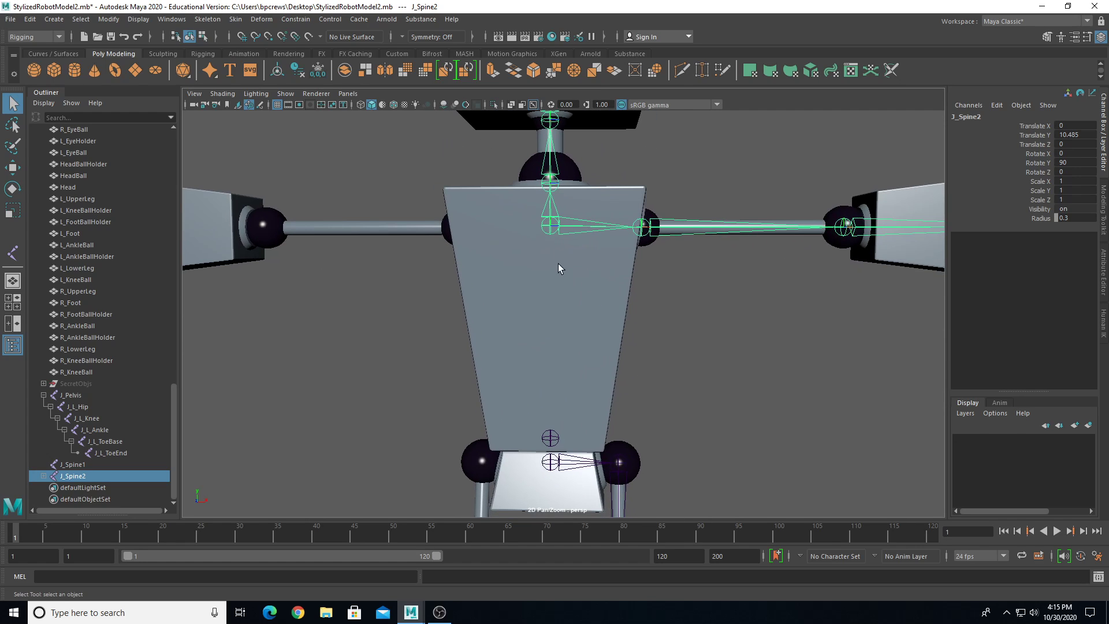
pyautogui.keyDown('shift'); pyautogui.click(562, 421); pyautogui.keyUp('shift')
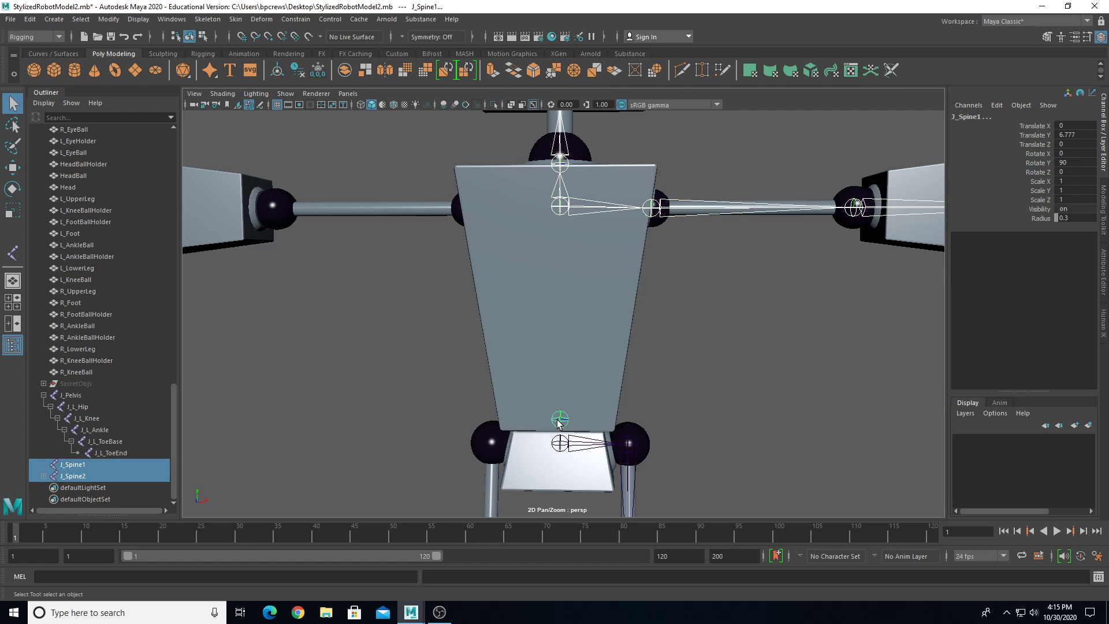
pyautogui.press('p')
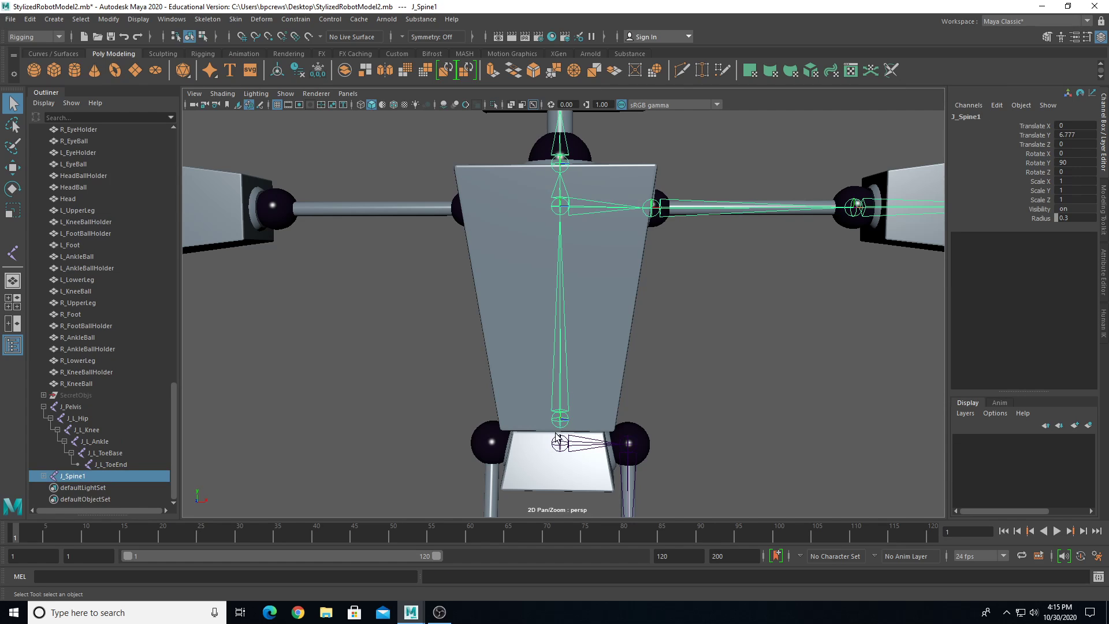
pyautogui.scroll(3, 599, 346)
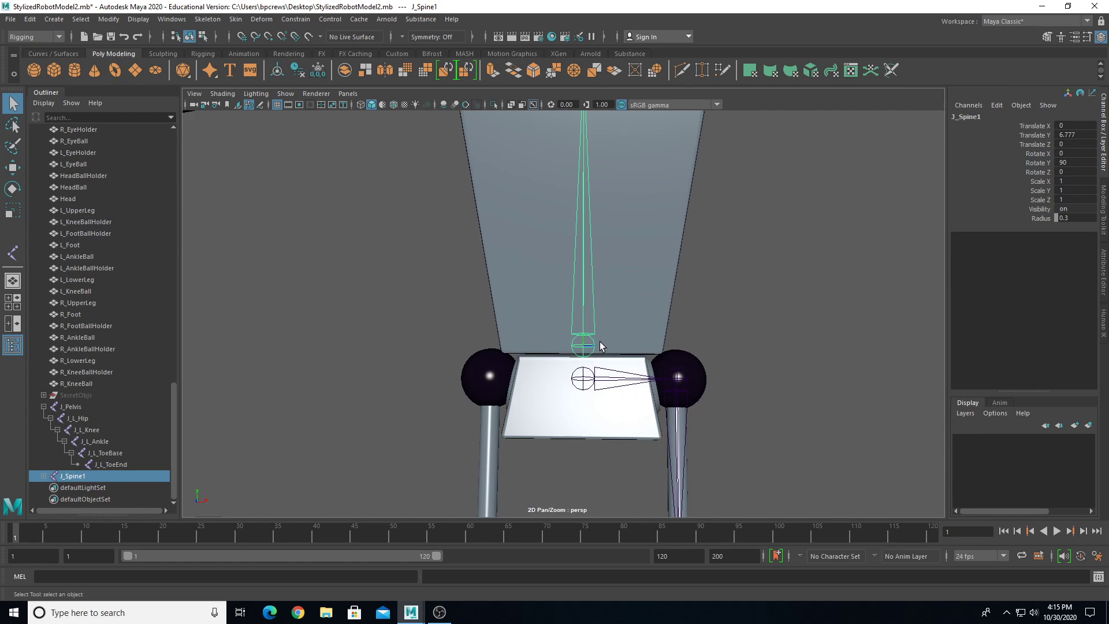
pyautogui.keyDown('shift'); pyautogui.click(584, 380); pyautogui.keyUp('shift')
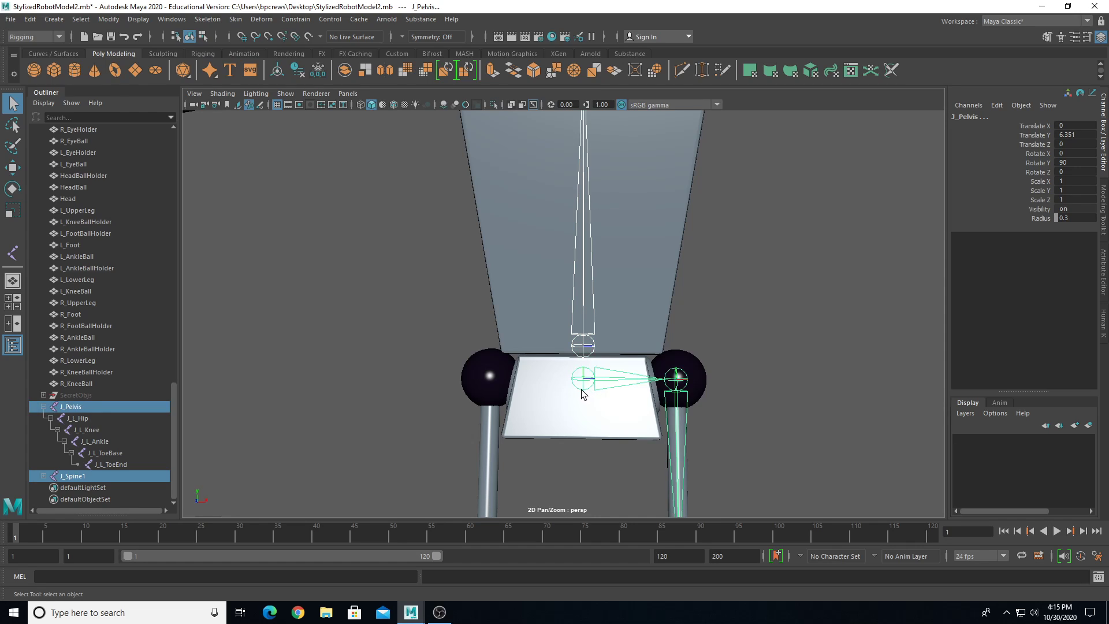
pyautogui.press('p')
pyautogui.keyDown('alt'); pyautogui.moveTo(573, 259); pyautogui.dragTo(529, 421, button='middle'); pyautogui.keyUp('alt')
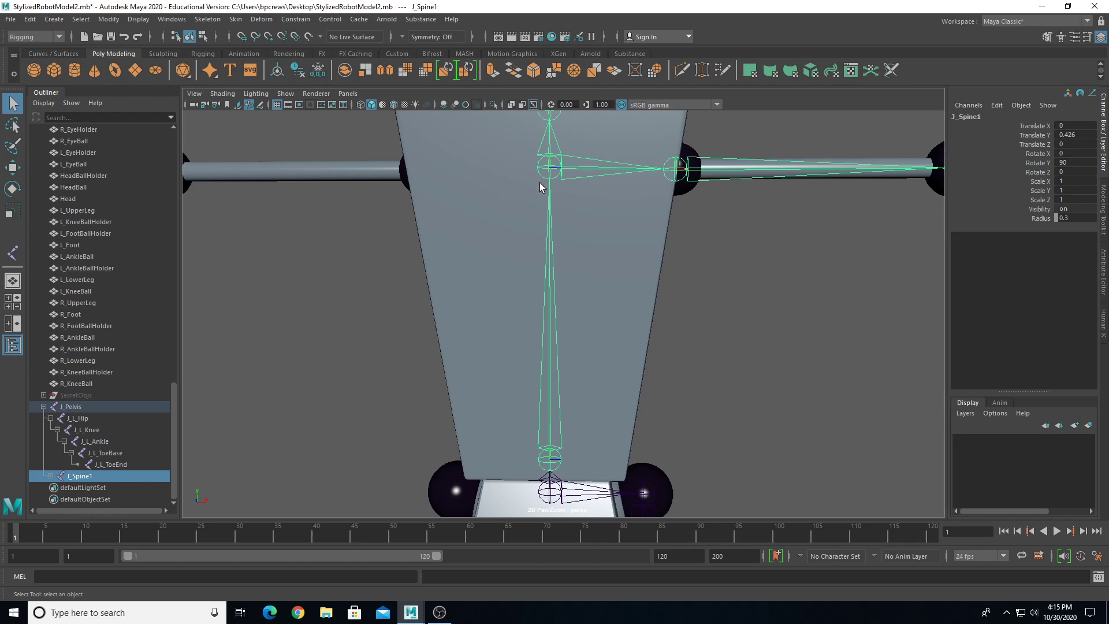
# - Check the connected skeleton by selecting J_Spine2, J_Spine1 and J_Pelvis in turn, and expand the full hierarchy under J_Pelvis
pyautogui.click(549, 169)
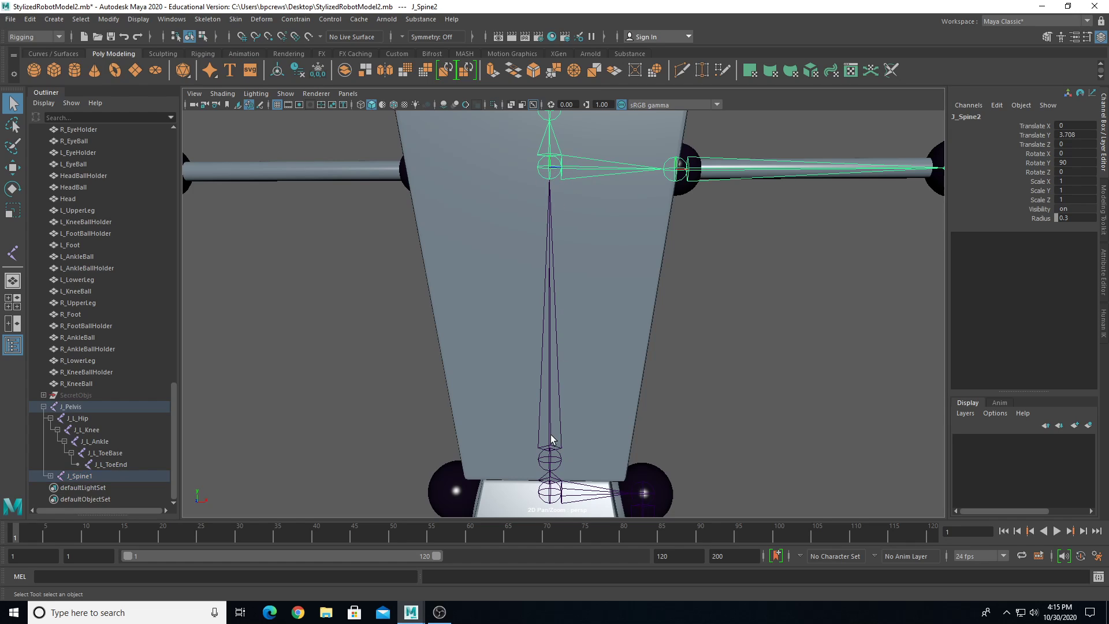
pyautogui.click(554, 458)
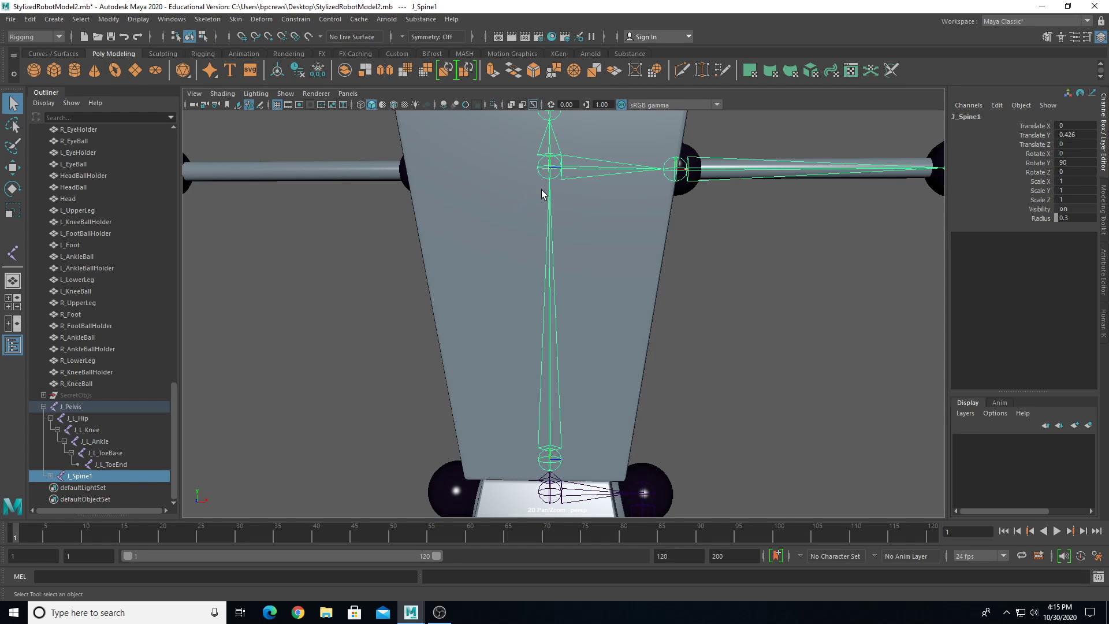
pyautogui.scroll(-3, 556, 372)
pyautogui.click(552, 427)
pyautogui.scroll(-8, 567, 421)
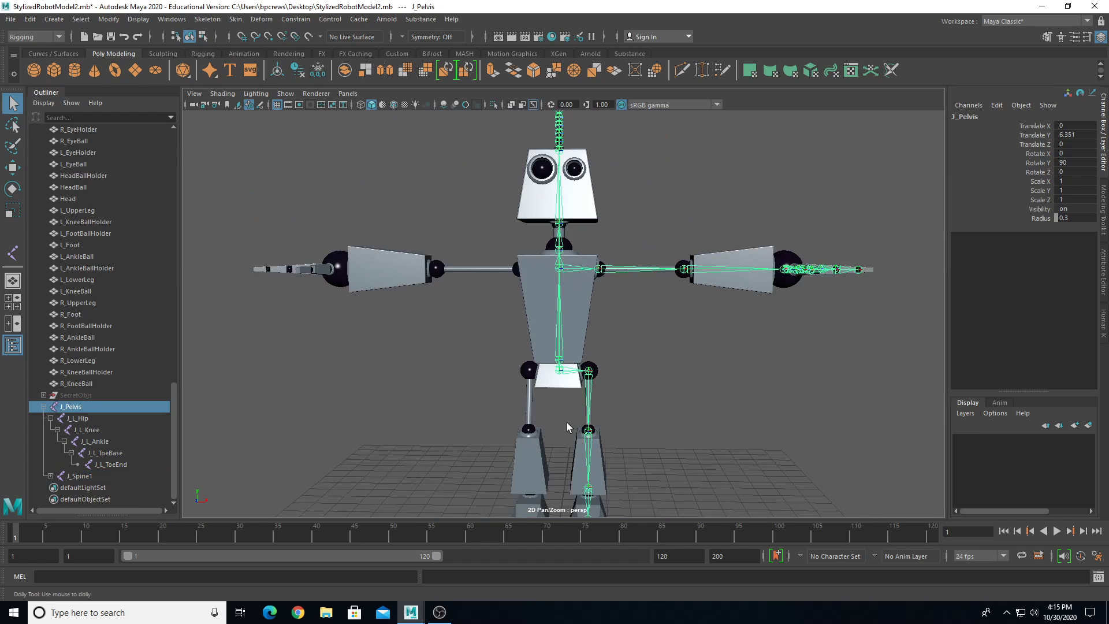
pyautogui.keyDown('alt'); pyautogui.moveTo(584, 418); pyautogui.dragTo(535, 428); pyautogui.keyUp('alt')
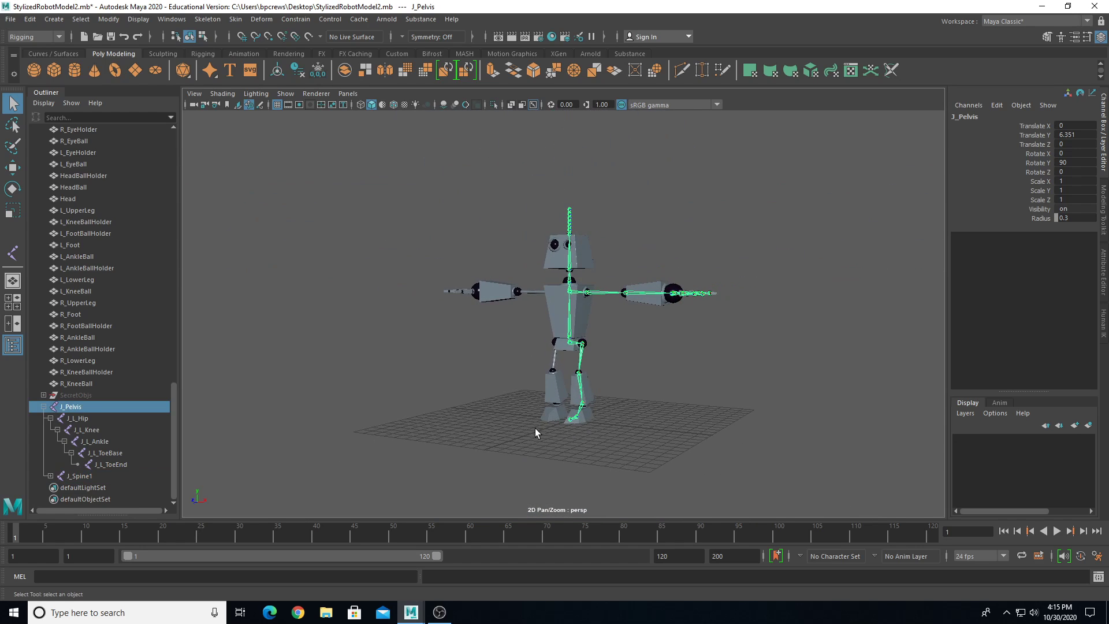
pyautogui.click(44, 408)
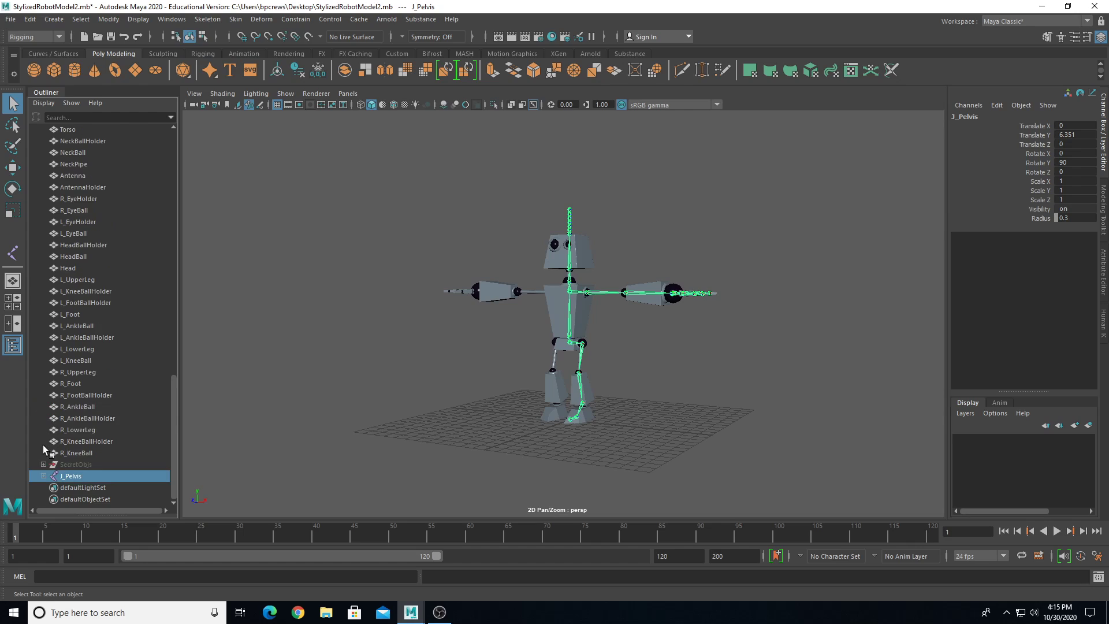
pyautogui.click(44, 476)
pyautogui.scroll(-9, 87, 462)
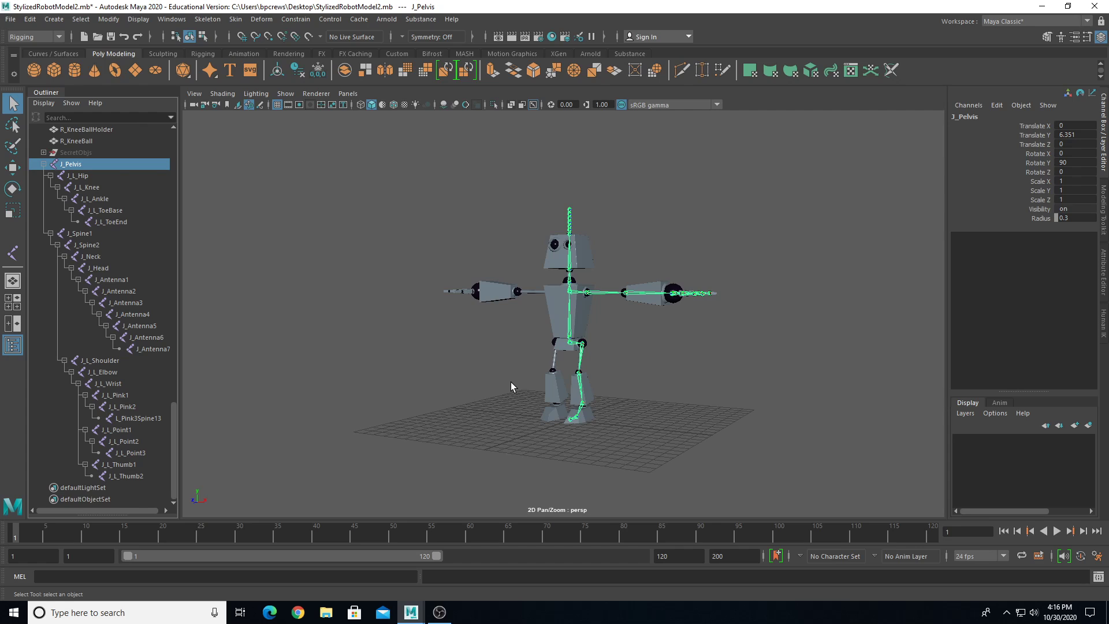
pyautogui.scroll(5, 710, 350)
pyautogui.keyDown('alt'); pyautogui.moveTo(638, 267); pyautogui.dragTo(710, 292); pyautogui.keyUp('alt')
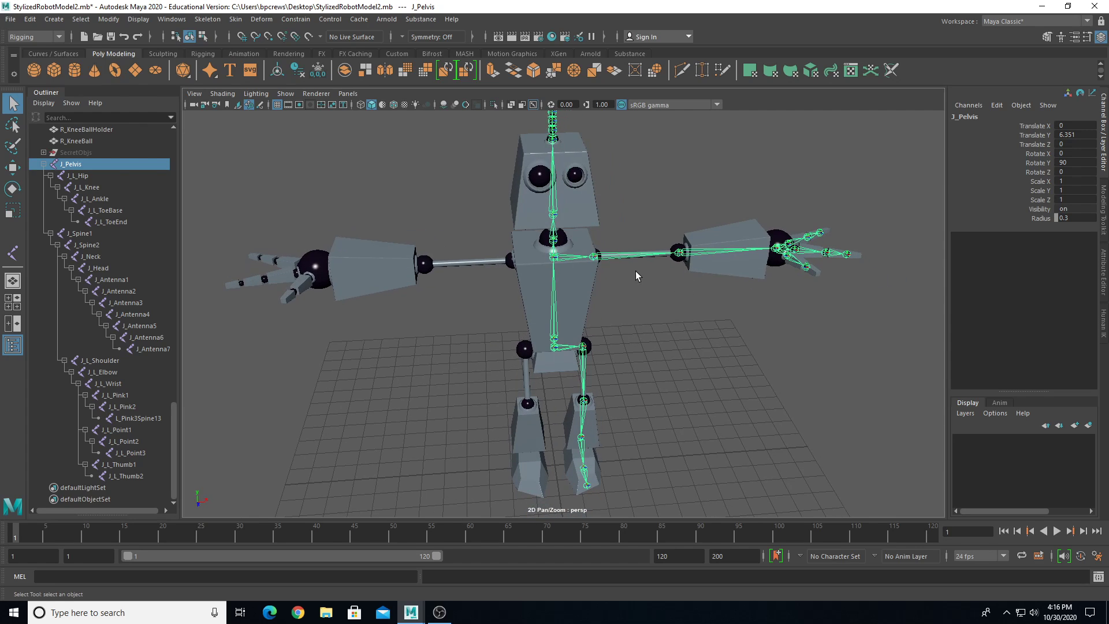
pyautogui.click(594, 256)
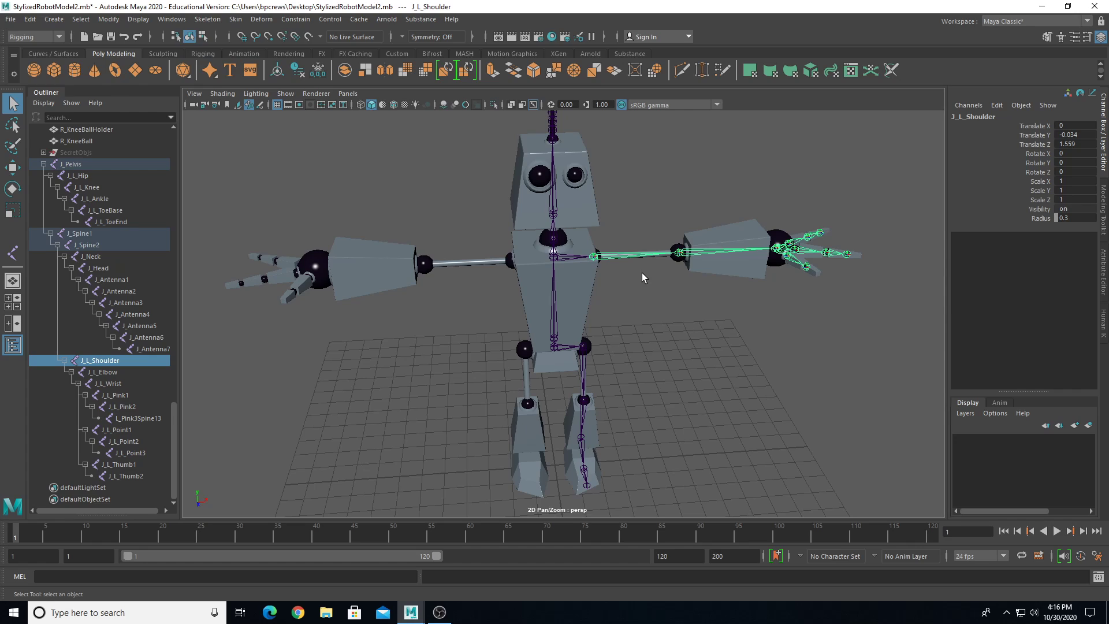
pyautogui.click(634, 229)
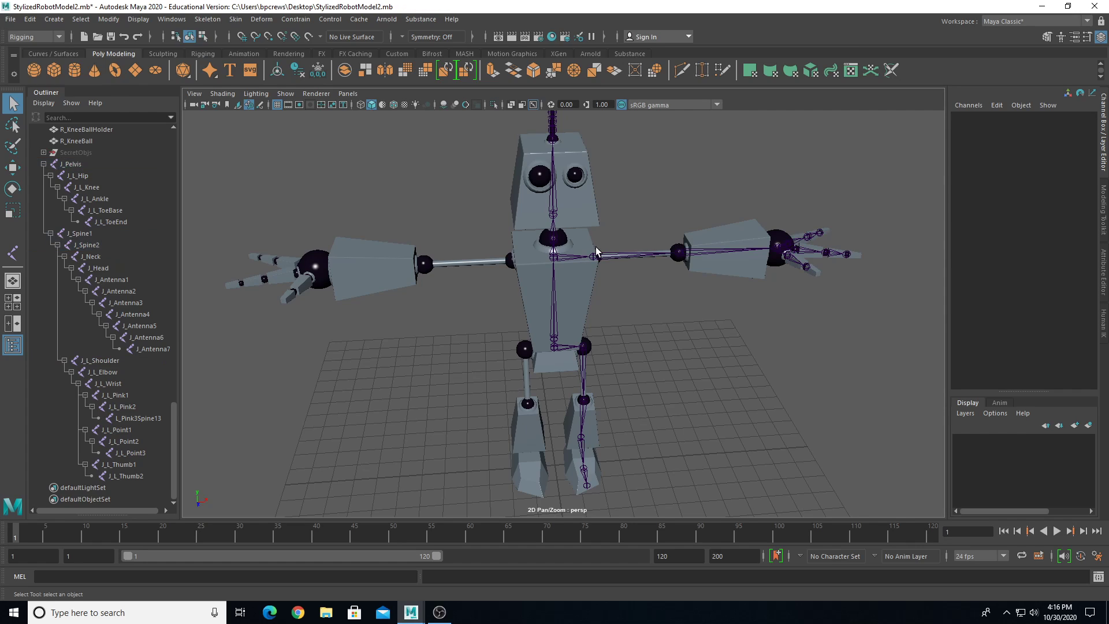
pyautogui.click(594, 256)
pyautogui.scroll(3, 595, 258)
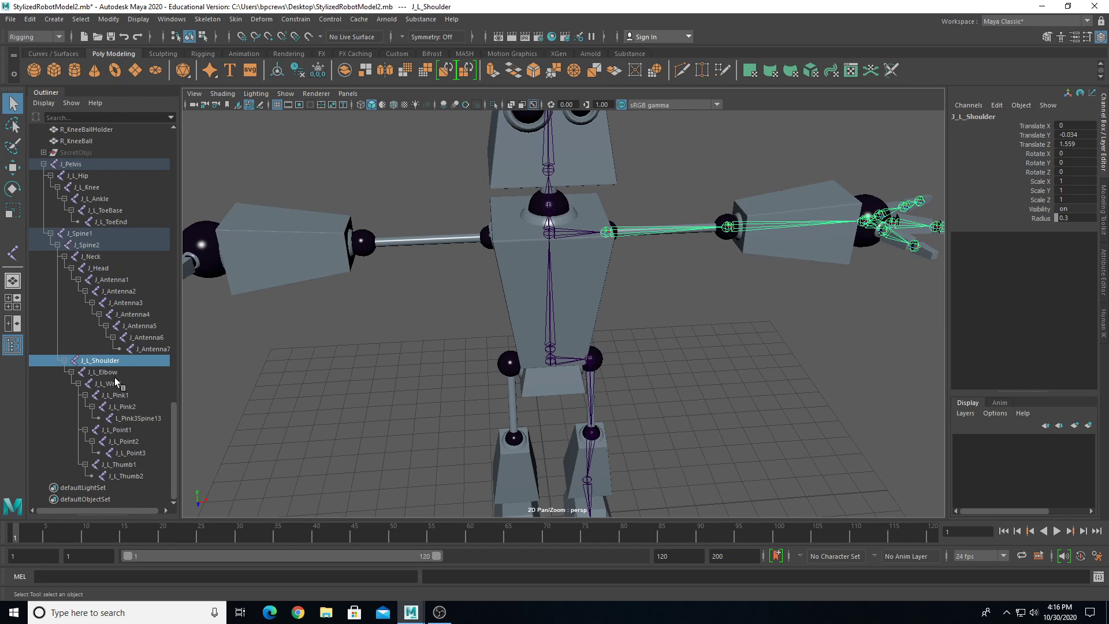
# - Rename the end joint of the left pinky chain as L_Pink3, removing the stray Spine13 suffix
pyautogui.doubleClick(139, 417)
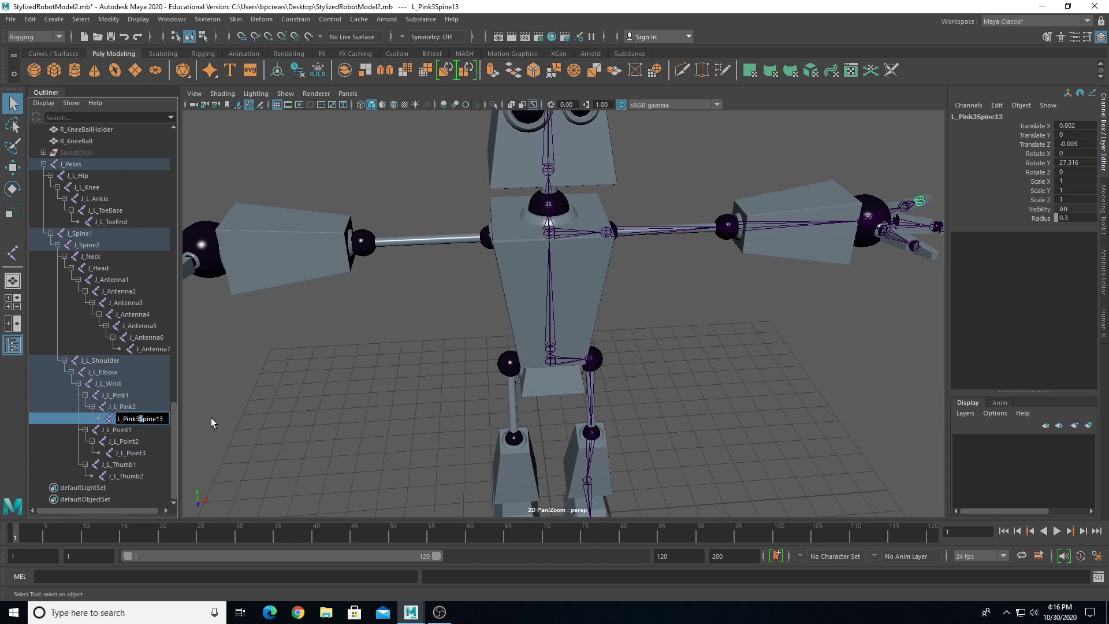
pyautogui.press('Delete')
pyautogui.press('Delete')
pyautogui.press('Delete')
pyautogui.press('Delete')
pyautogui.press('Delete')
pyautogui.press('Delete')
pyautogui.press('Delete')
pyautogui.press('Return')
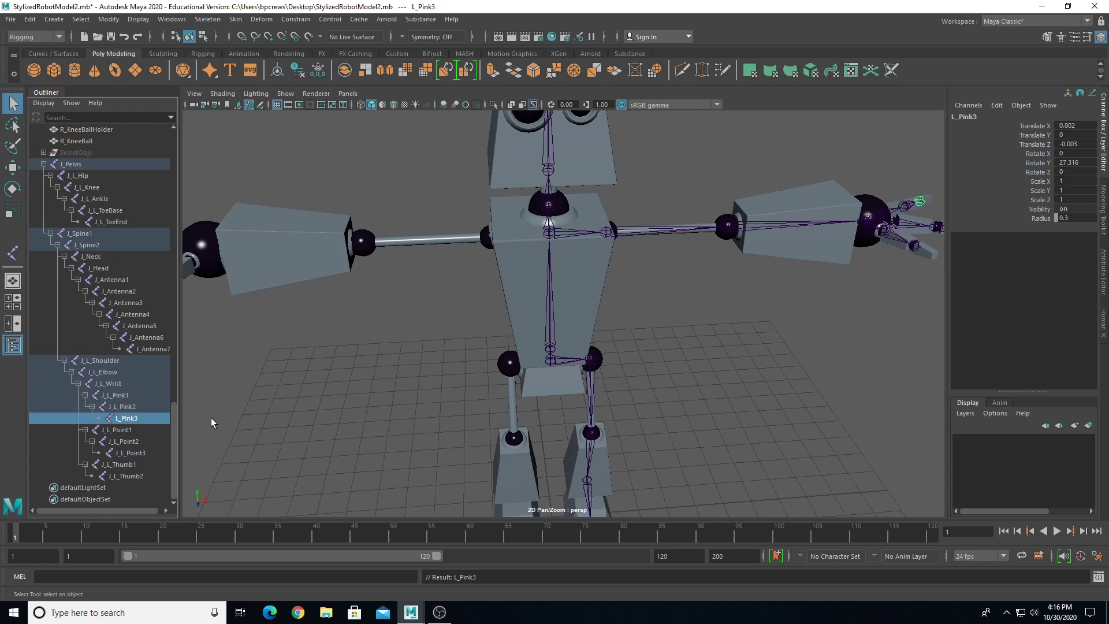
# - Mirror the J_L_Shoulder arm chain across YZ with the Behavior function, replacing L with R in the duplicated joint names
pyautogui.click(608, 232)
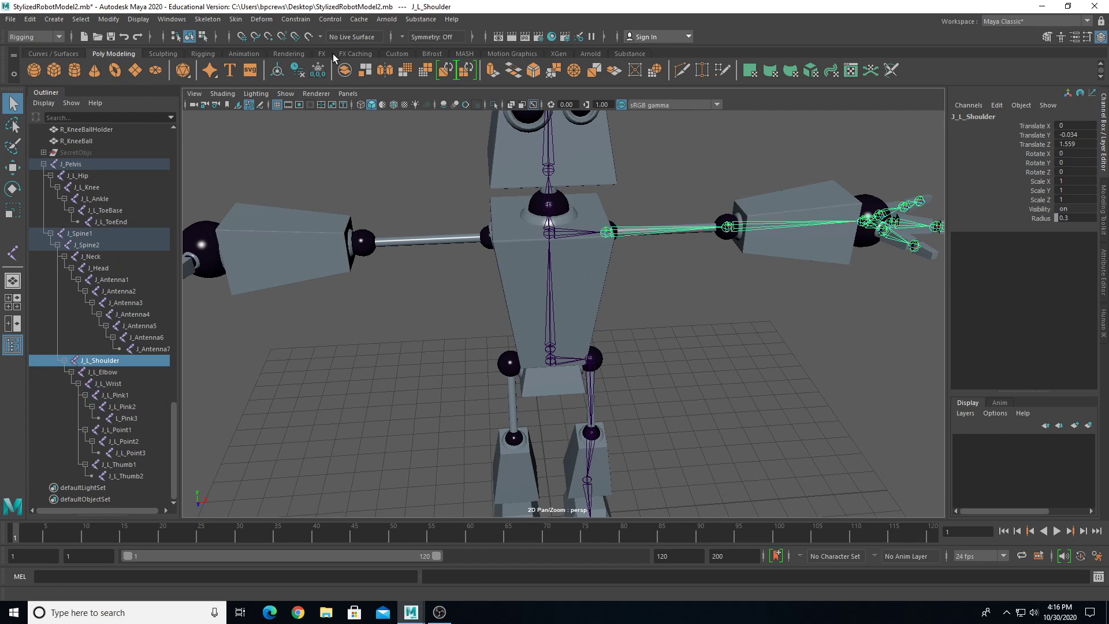
pyautogui.click(206, 19)
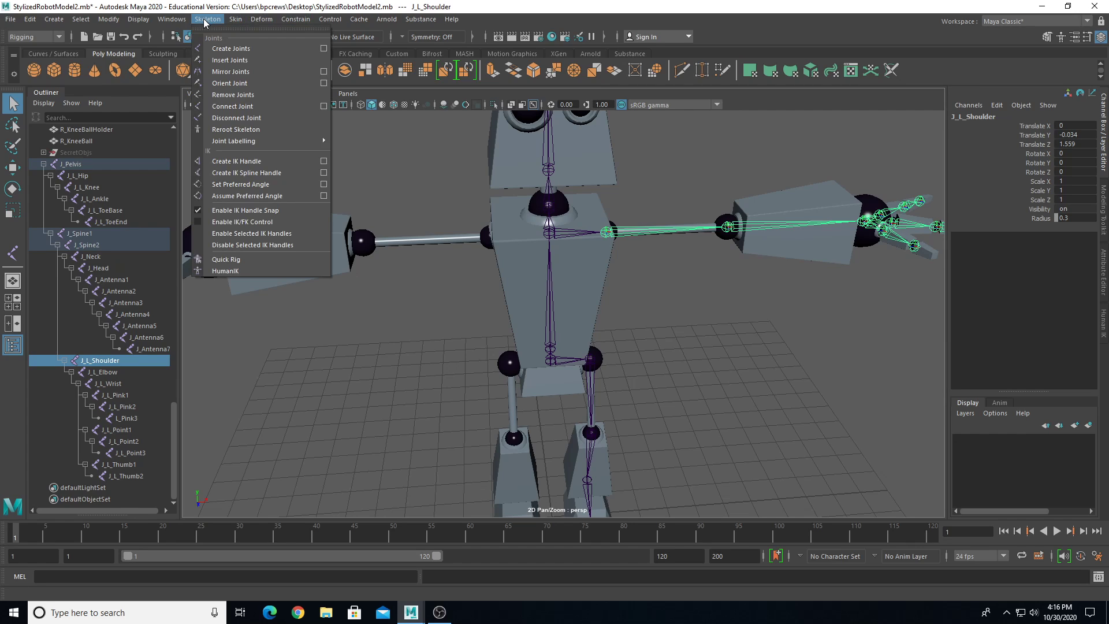
pyautogui.click(324, 72)
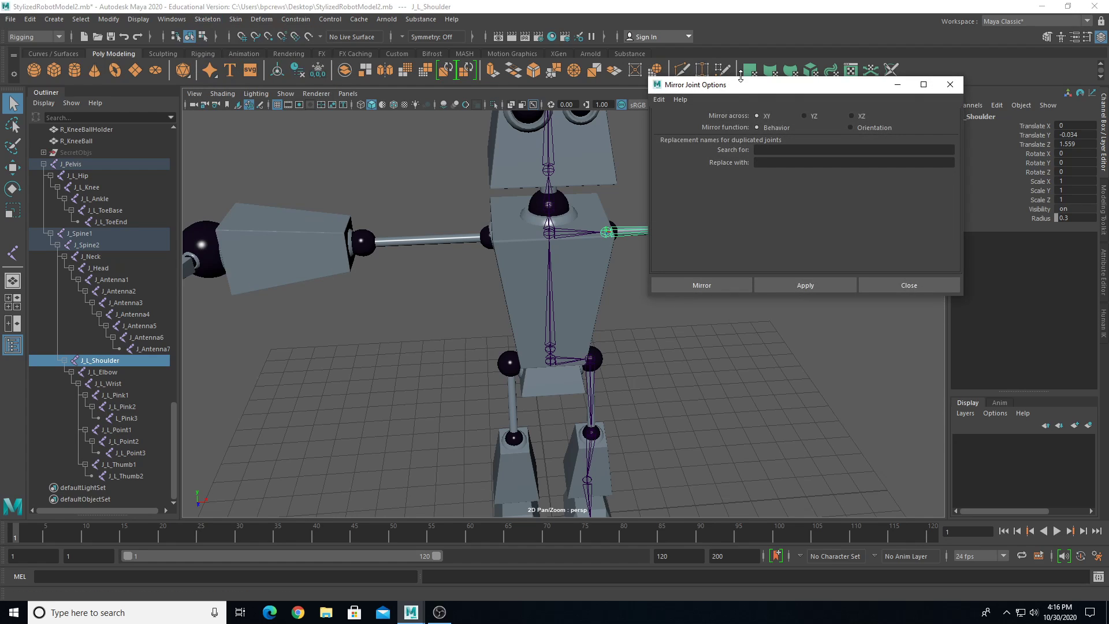
pyautogui.moveTo(739, 96); pyautogui.dragTo(778, 179)
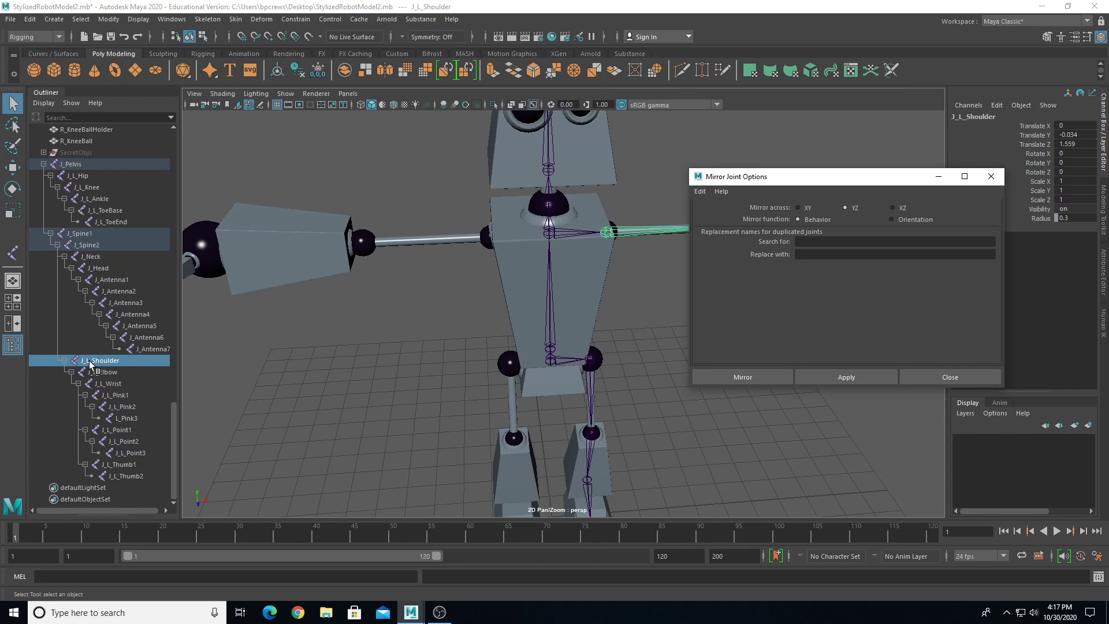
pyautogui.click(847, 242)
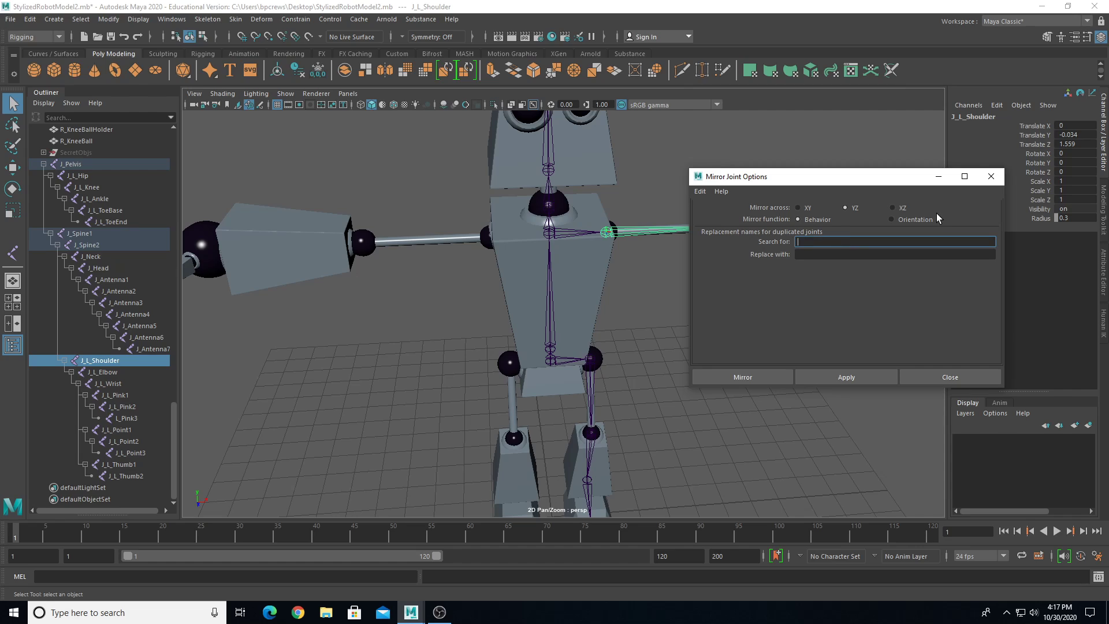
pyautogui.click(853, 254)
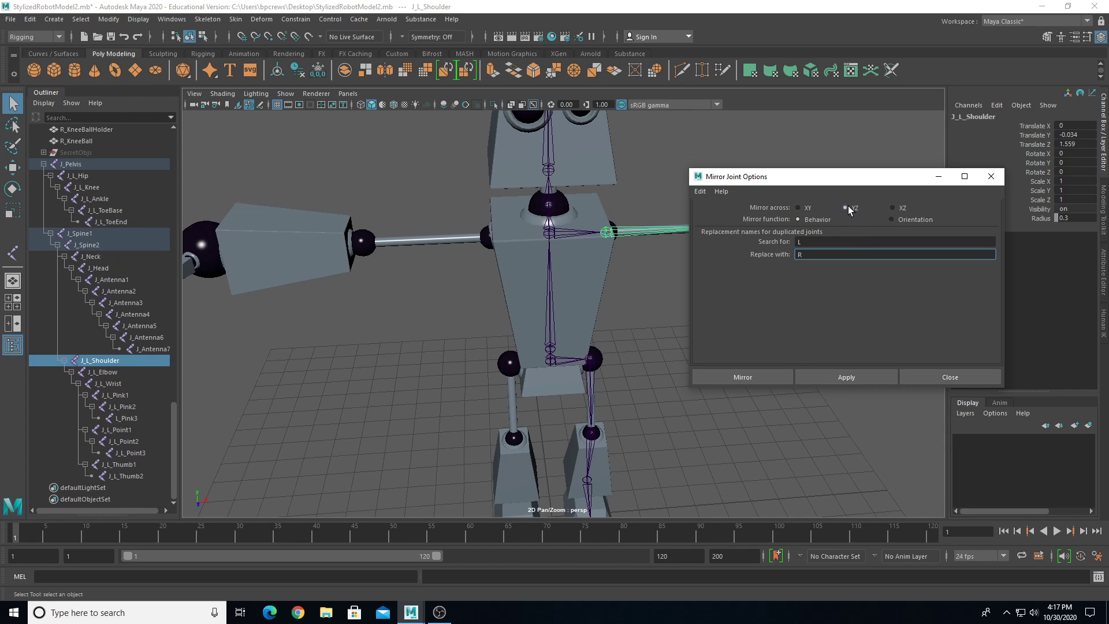
pyautogui.click(844, 376)
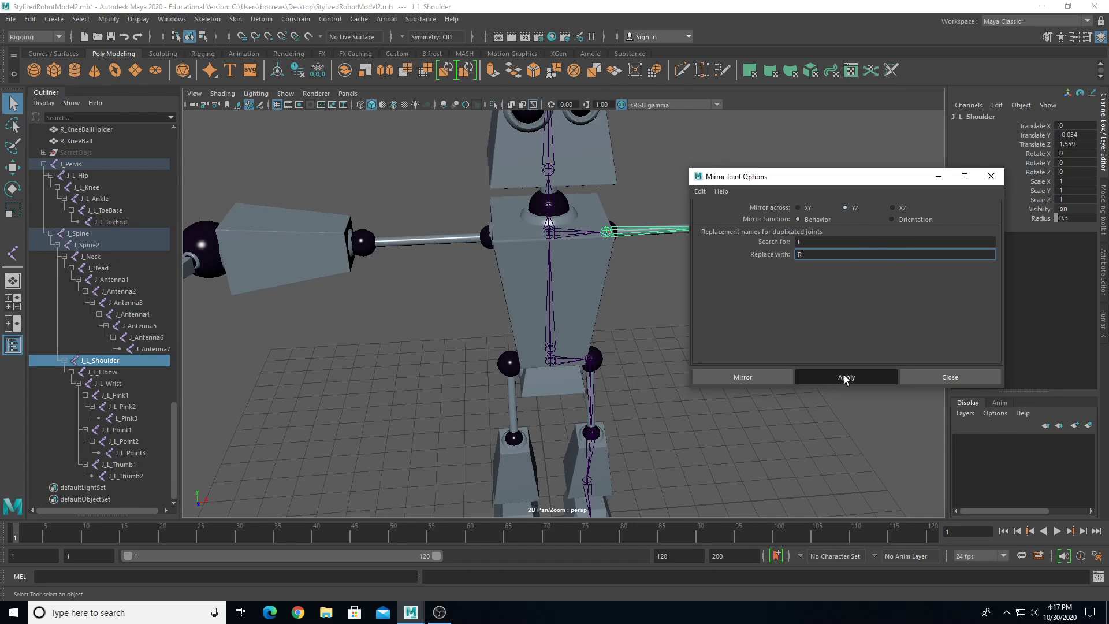
pyautogui.keyDown('alt'); pyautogui.moveTo(609, 394); pyautogui.dragTo(493, 361); pyautogui.keyUp('alt')
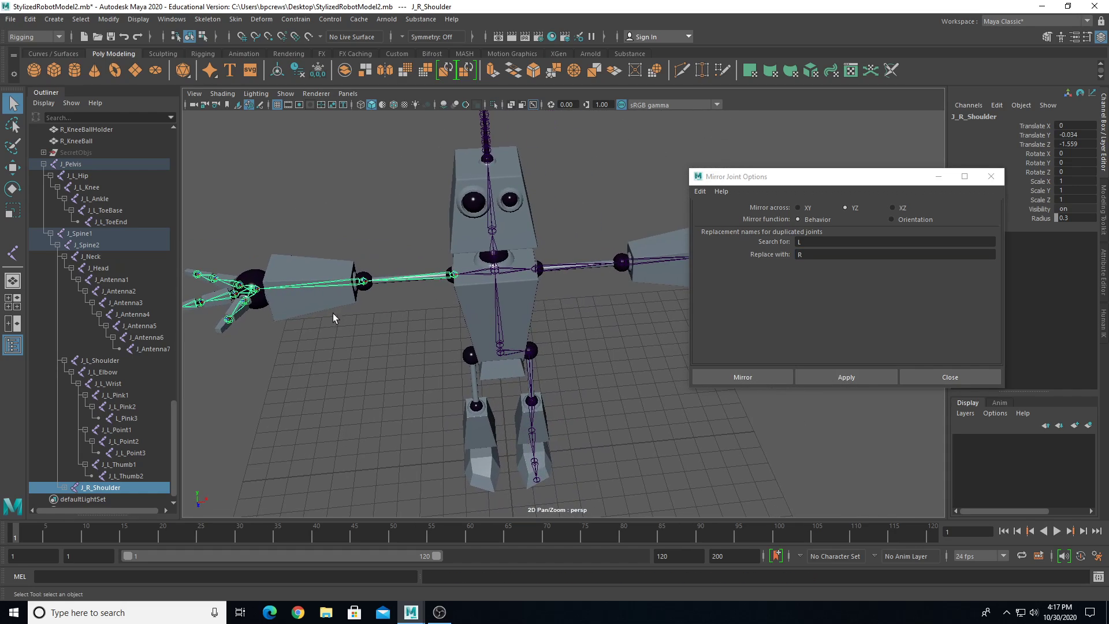
pyautogui.keyDown('alt'); pyautogui.moveTo(332, 313); pyautogui.dragTo(602, 278); pyautogui.keyUp('alt')
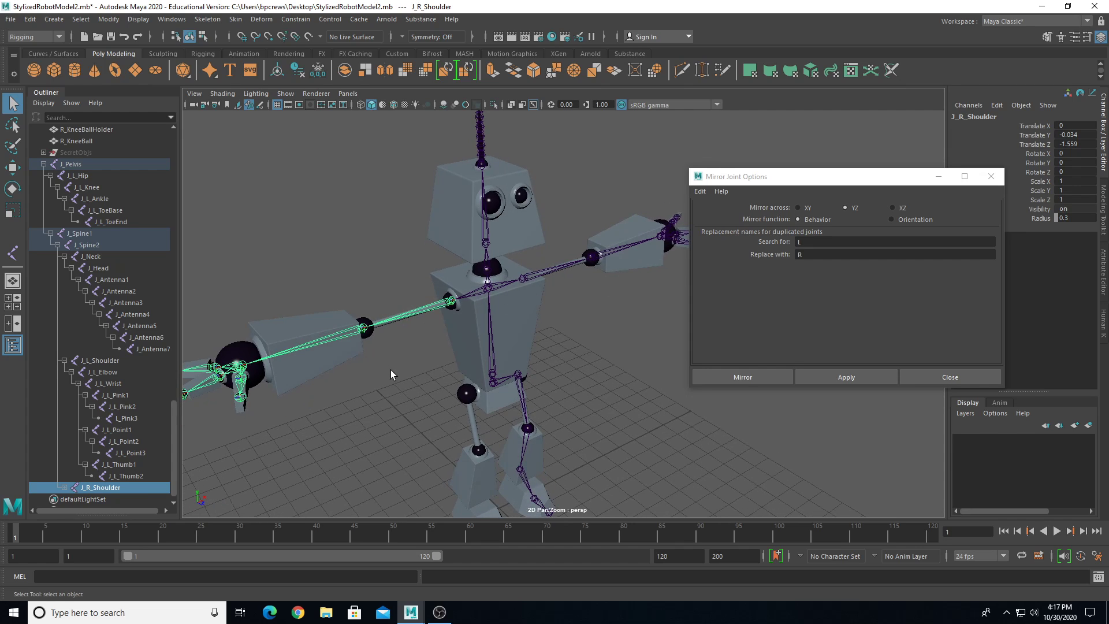
pyautogui.keyDown('alt'); pyautogui.moveTo(389, 372); pyautogui.dragTo(462, 328); pyautogui.keyUp('alt')
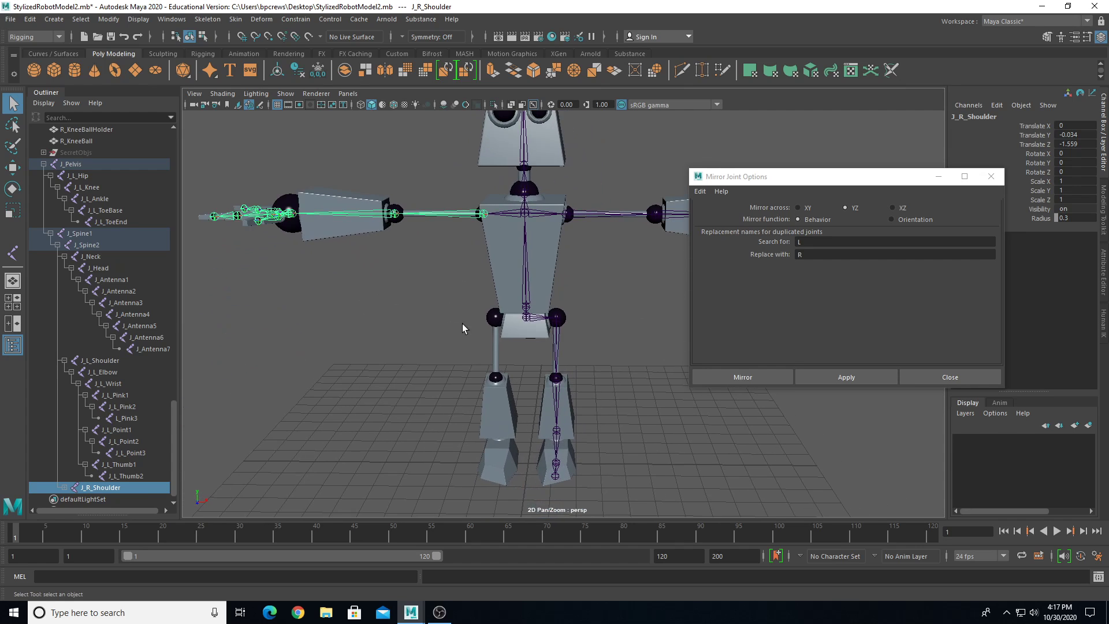
# - Mirror the J_L_Hip leg chain across YZ with the Behavior function, replacing L with R in the duplicated joint names
pyautogui.click(556, 317)
pyautogui.scroll(3, 545, 376)
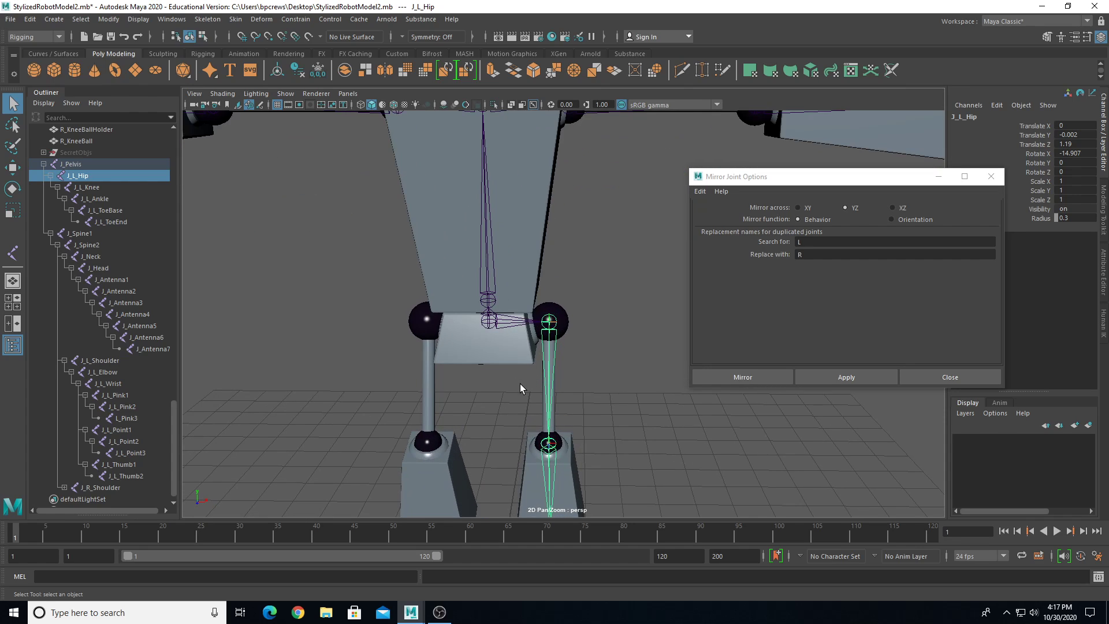
pyautogui.keyDown('alt'); pyautogui.moveTo(520, 384); pyautogui.dragTo(532, 327, button='middle'); pyautogui.keyUp('alt')
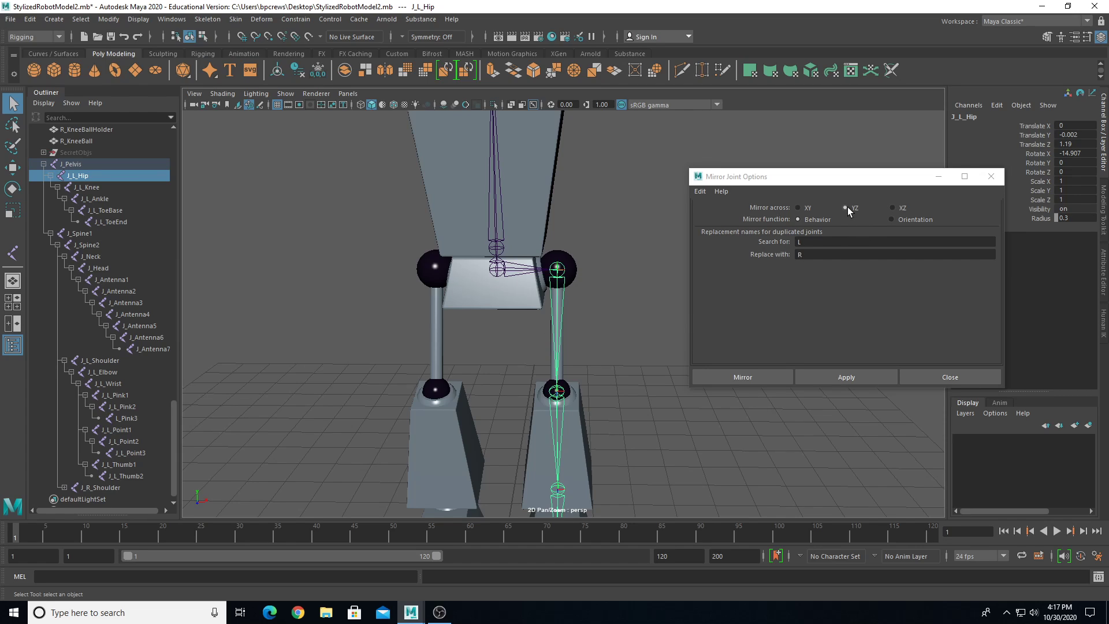
pyautogui.doubleClick(814, 242)
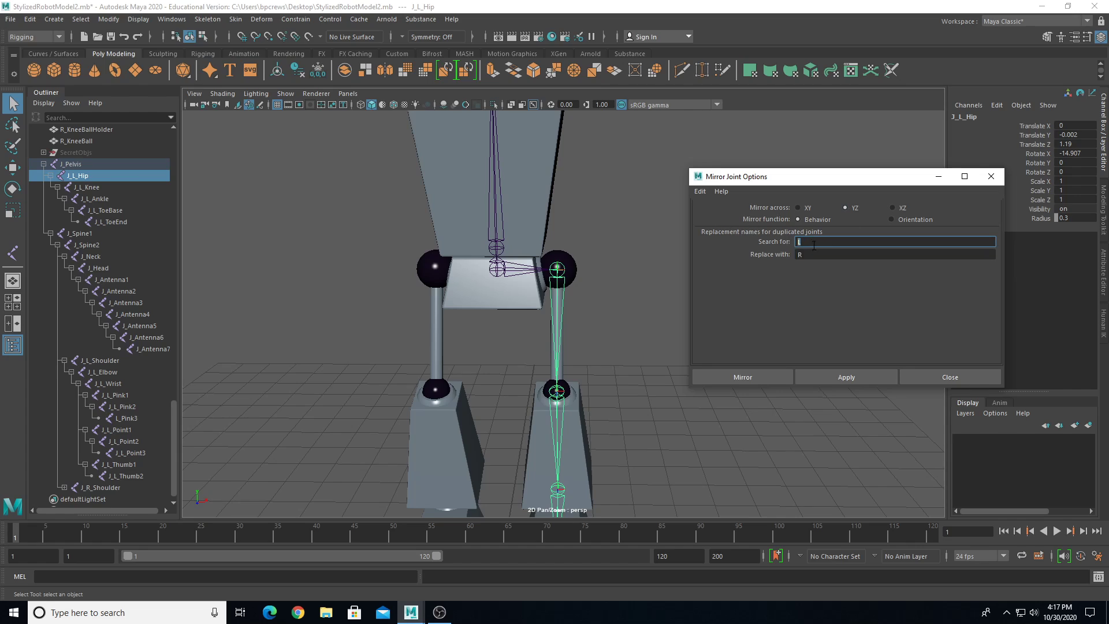
pyautogui.press('Tab')
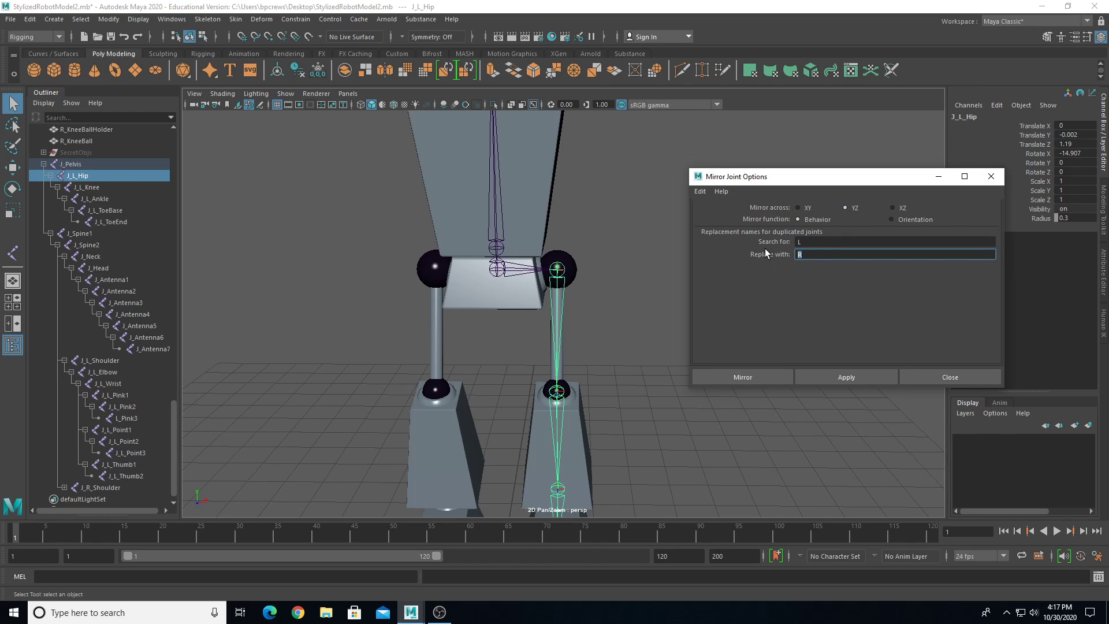
pyautogui.click(840, 373)
pyautogui.click(942, 378)
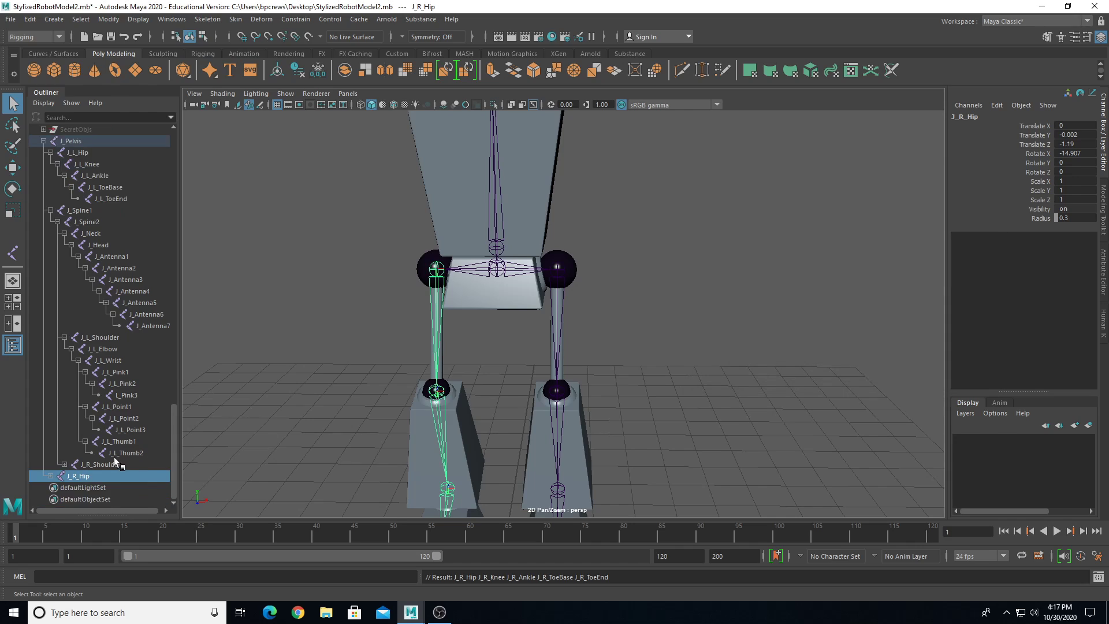
# - Expand the J_R_Shoulder hierarchy and check the mirrored arm and leg joints by selecting the right shoulder, elbow, hip and knee
pyautogui.click(64, 464)
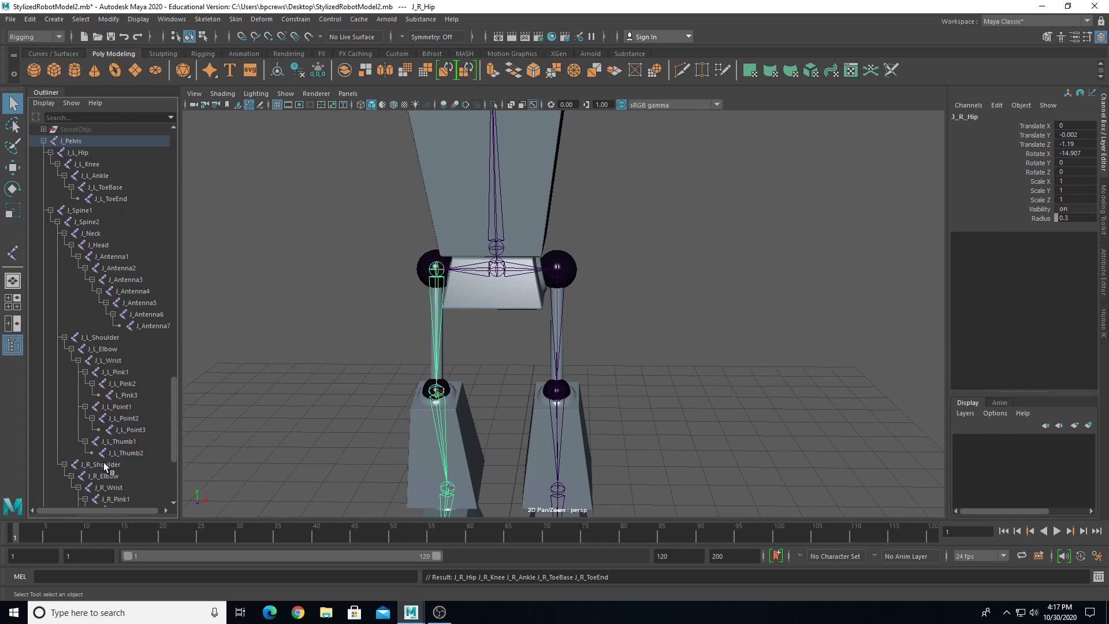
pyautogui.scroll(-5, 103, 462)
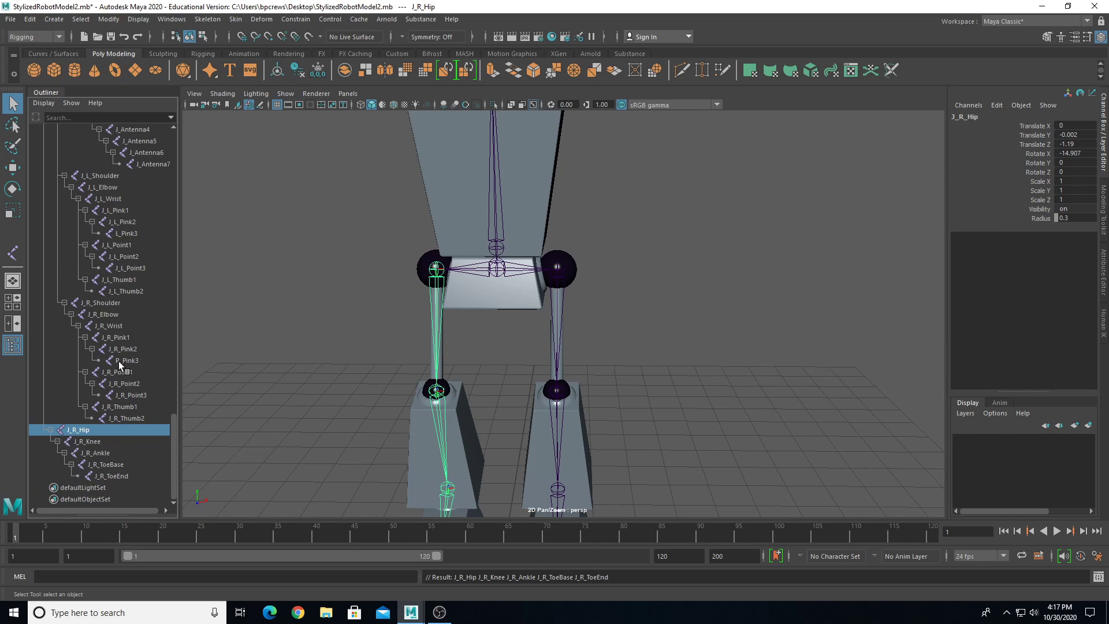
pyautogui.click(107, 306)
pyautogui.press('a')
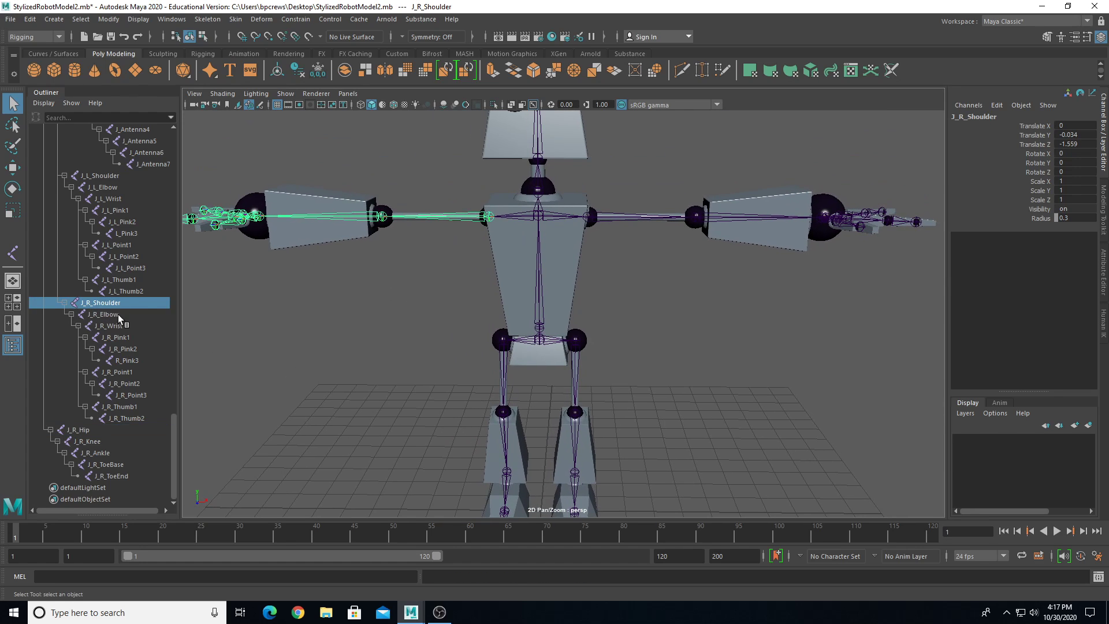
pyautogui.click(109, 315)
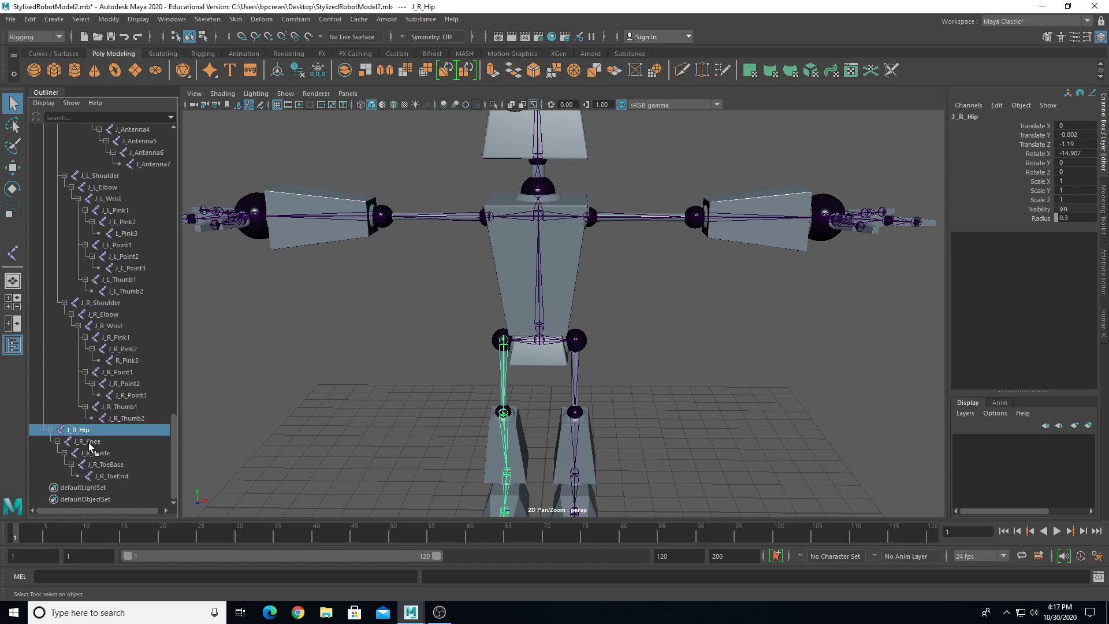
pyautogui.click(91, 442)
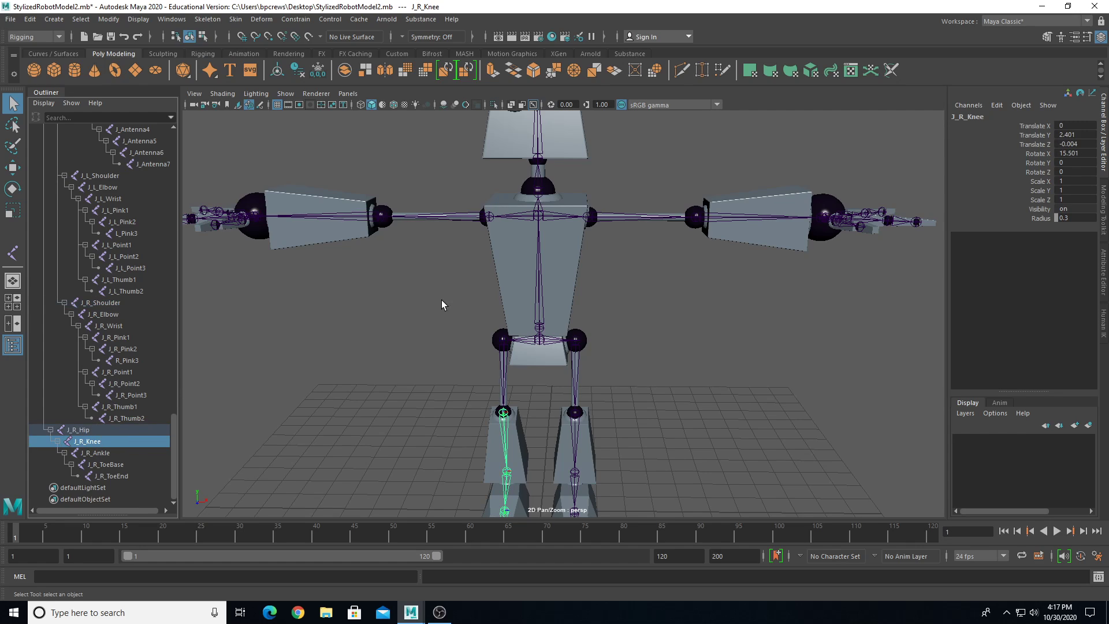
# - Select the J_Pelvis root joint and inspect the complete skeleton on the whole robot from the front and at an angle
pyautogui.click(539, 340)
pyautogui.press('f')
pyautogui.scroll(-1, 556, 365)
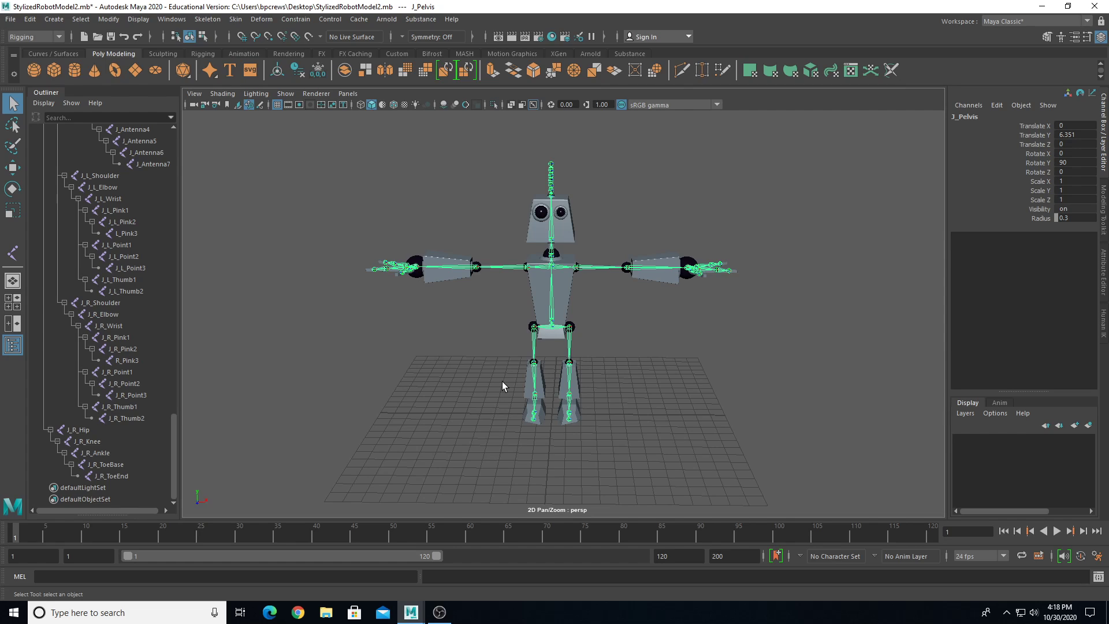
pyautogui.keyDown('alt'); pyautogui.moveTo(502, 381); pyautogui.dragTo(591, 332); pyautogui.keyUp('alt')
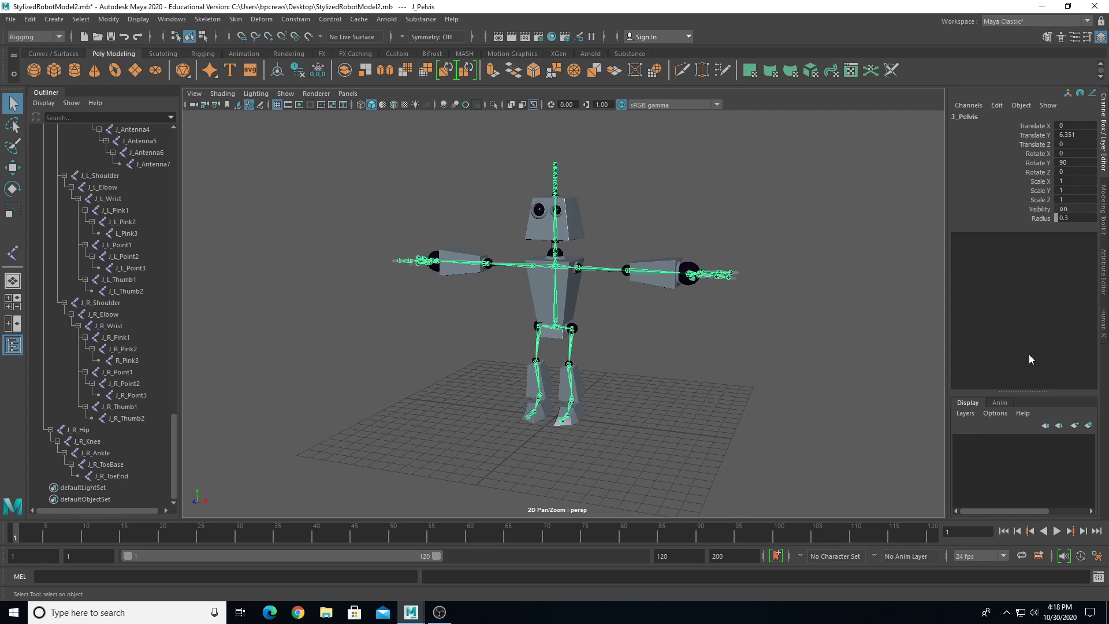